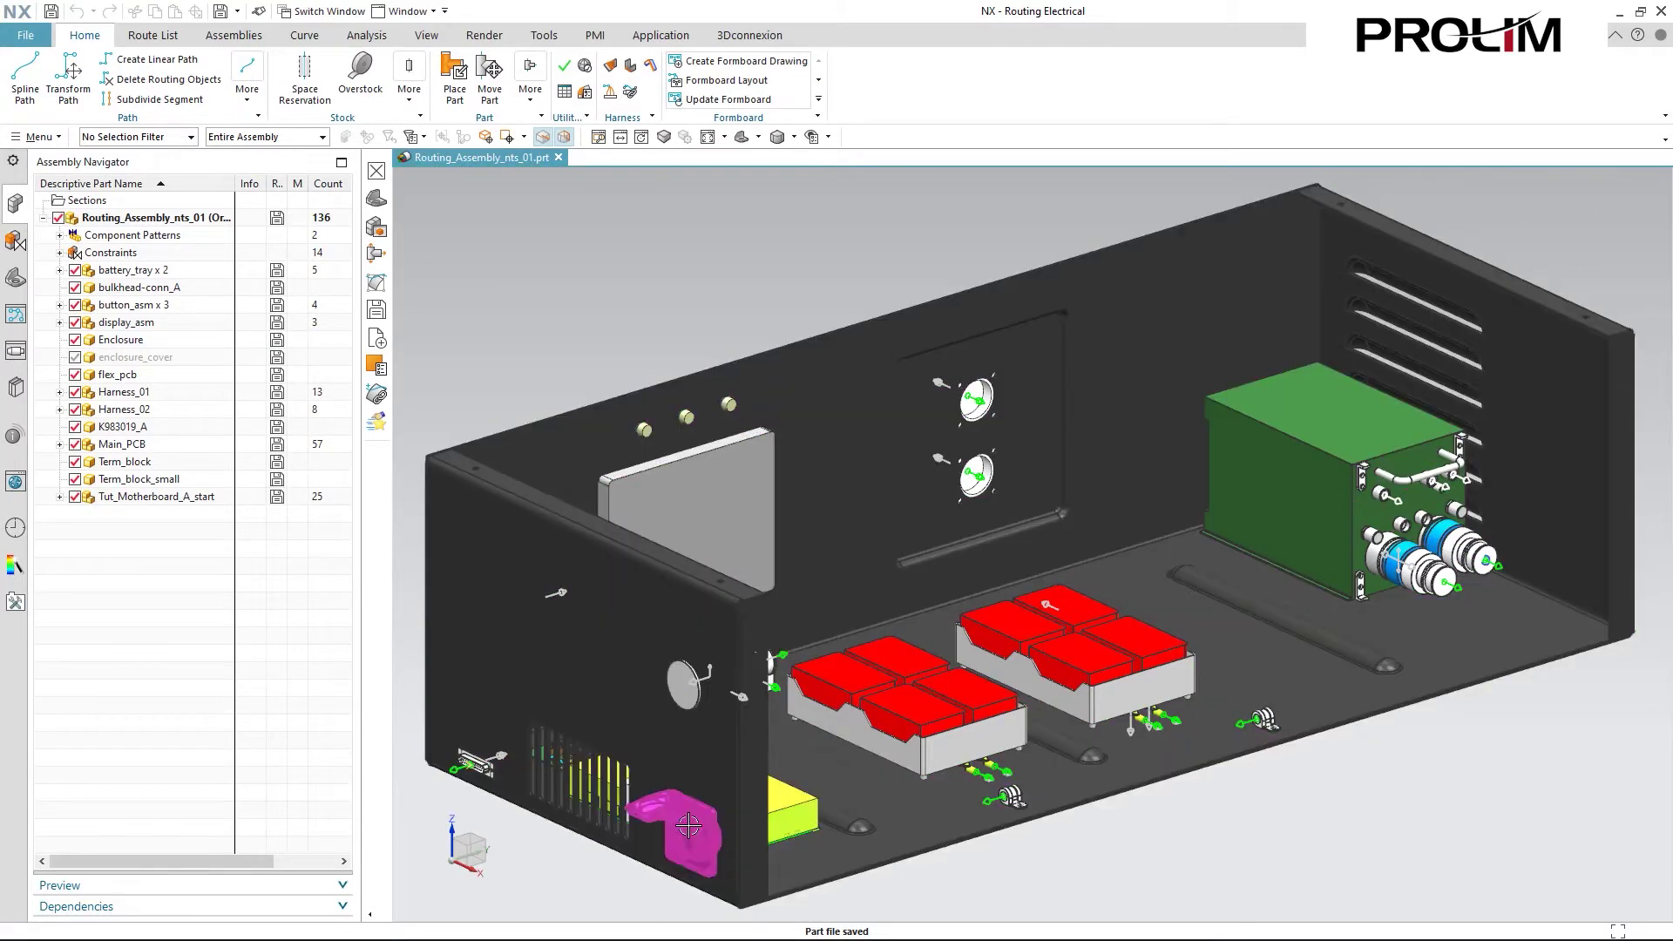
Open socle_tableau in its own window and switch it to the Routing Electrical application
right_click(688, 832)
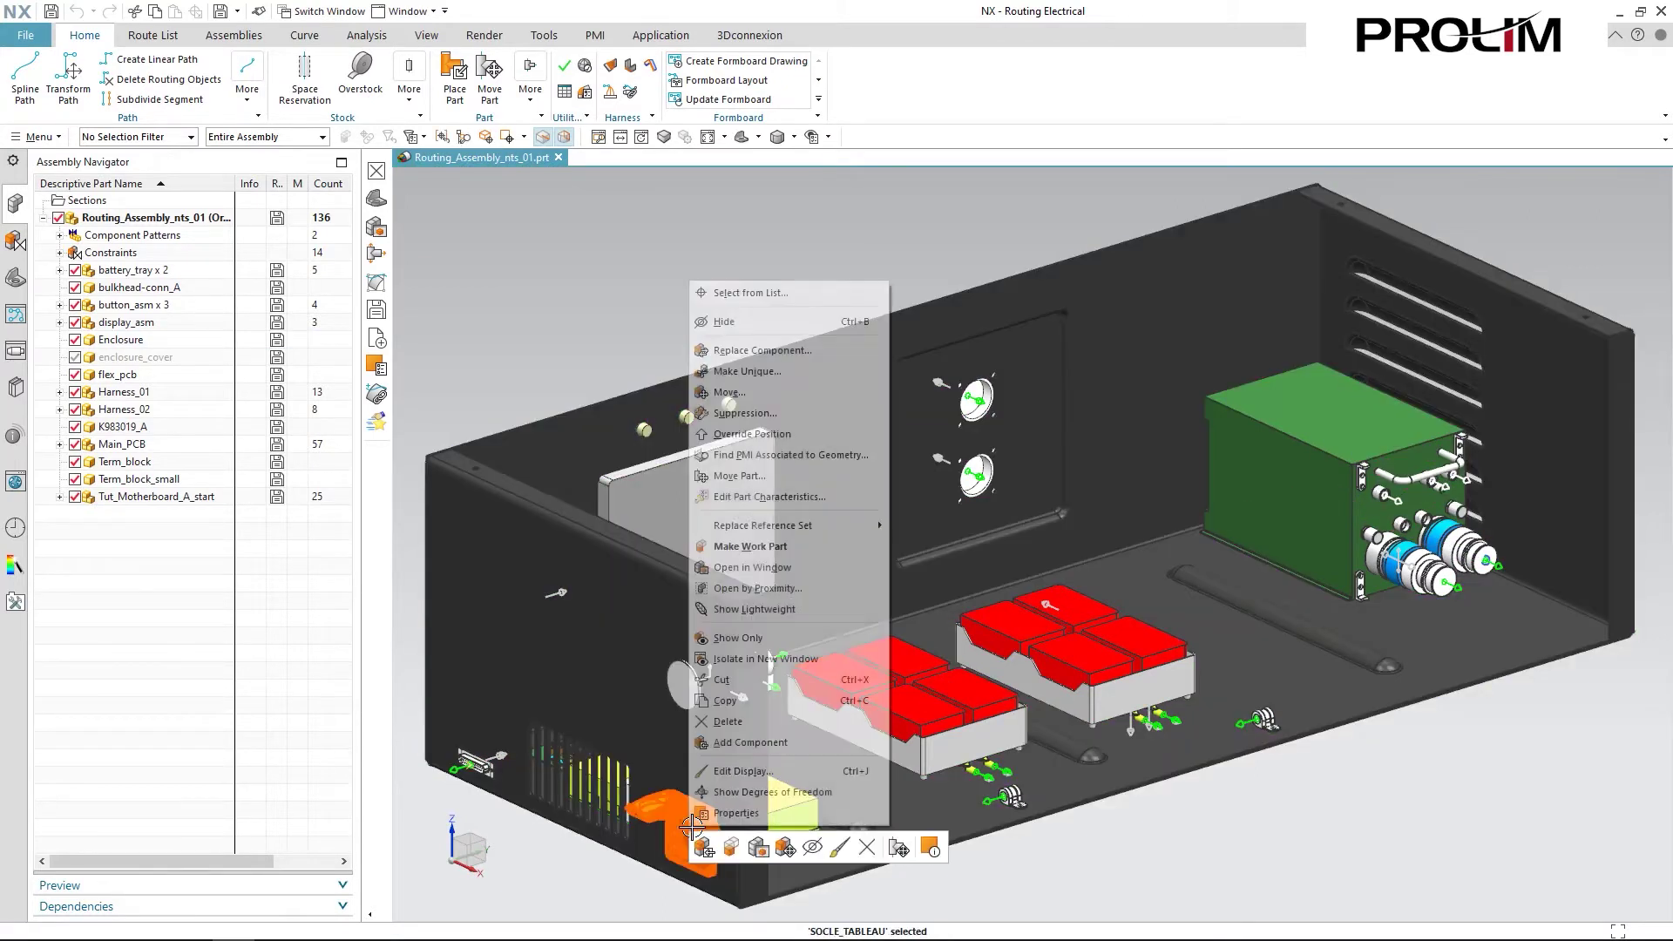
left_click(758, 567)
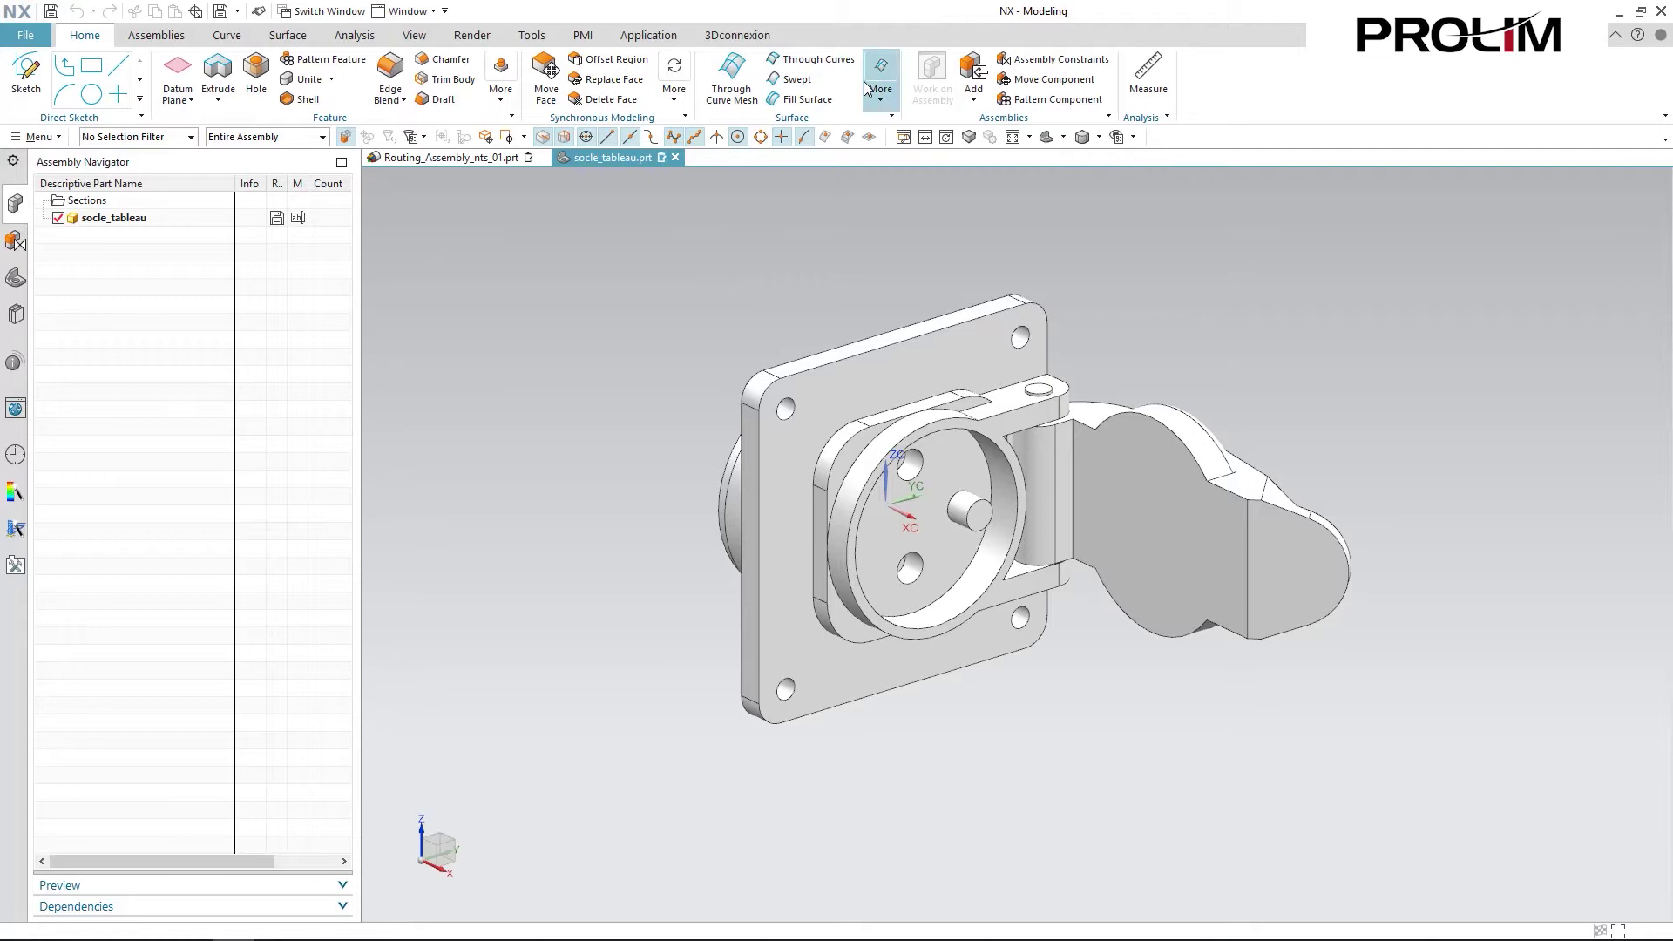
left_click(648, 35)
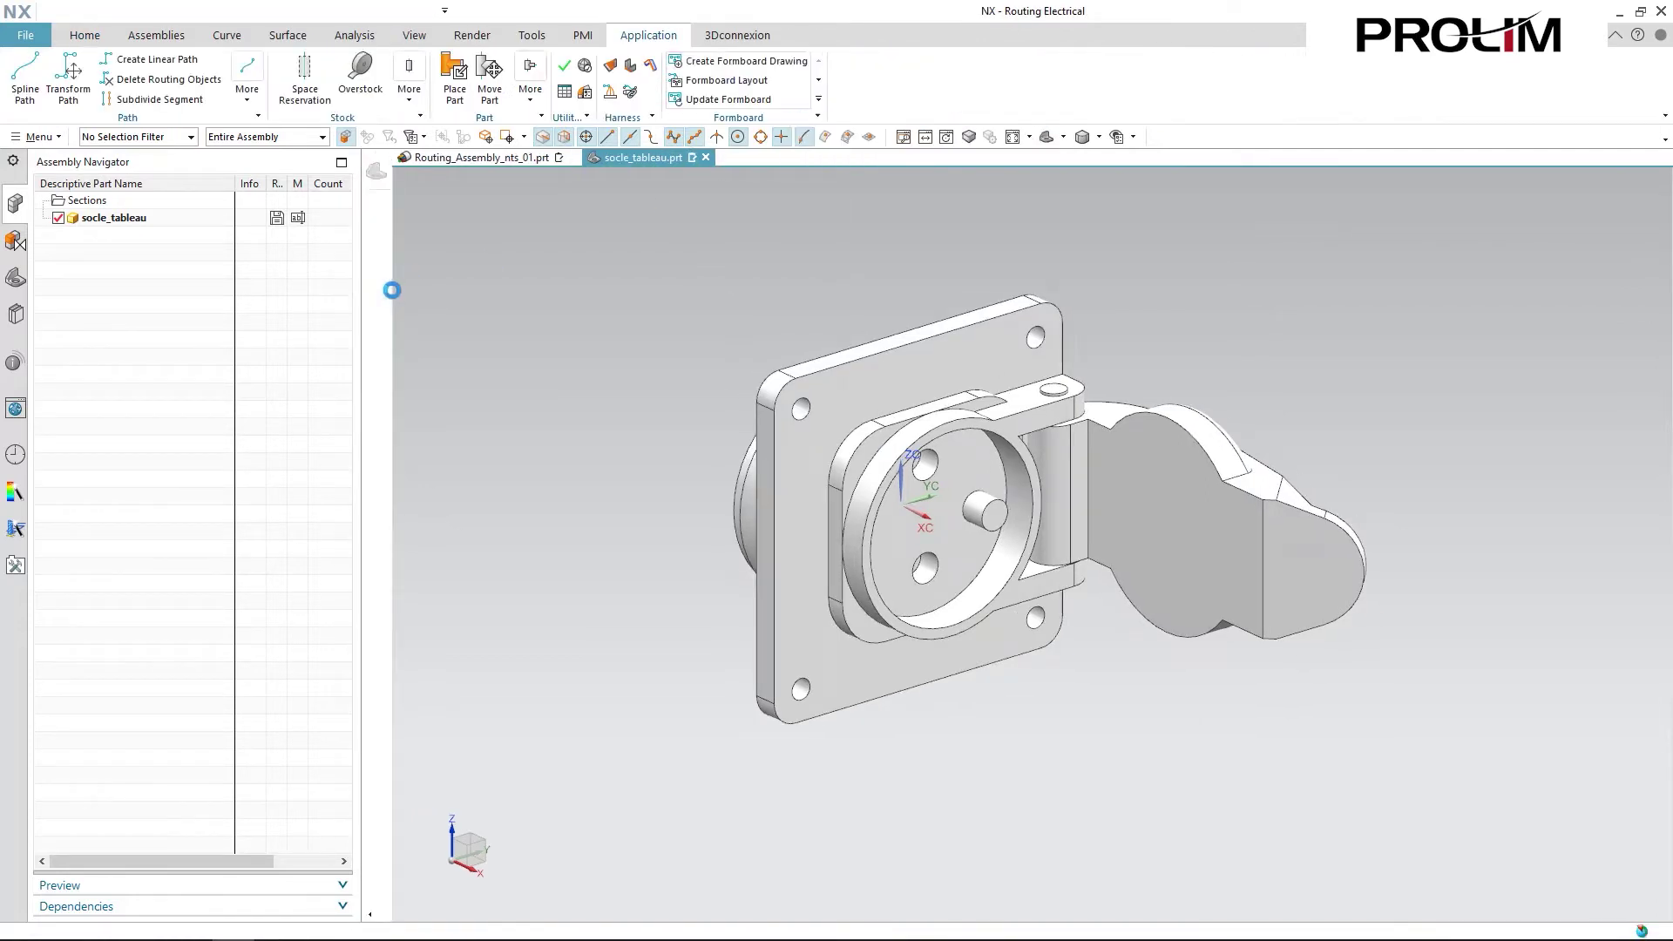
Start qualifying socle_tableau as a routing part of type Device
left_click(530, 91)
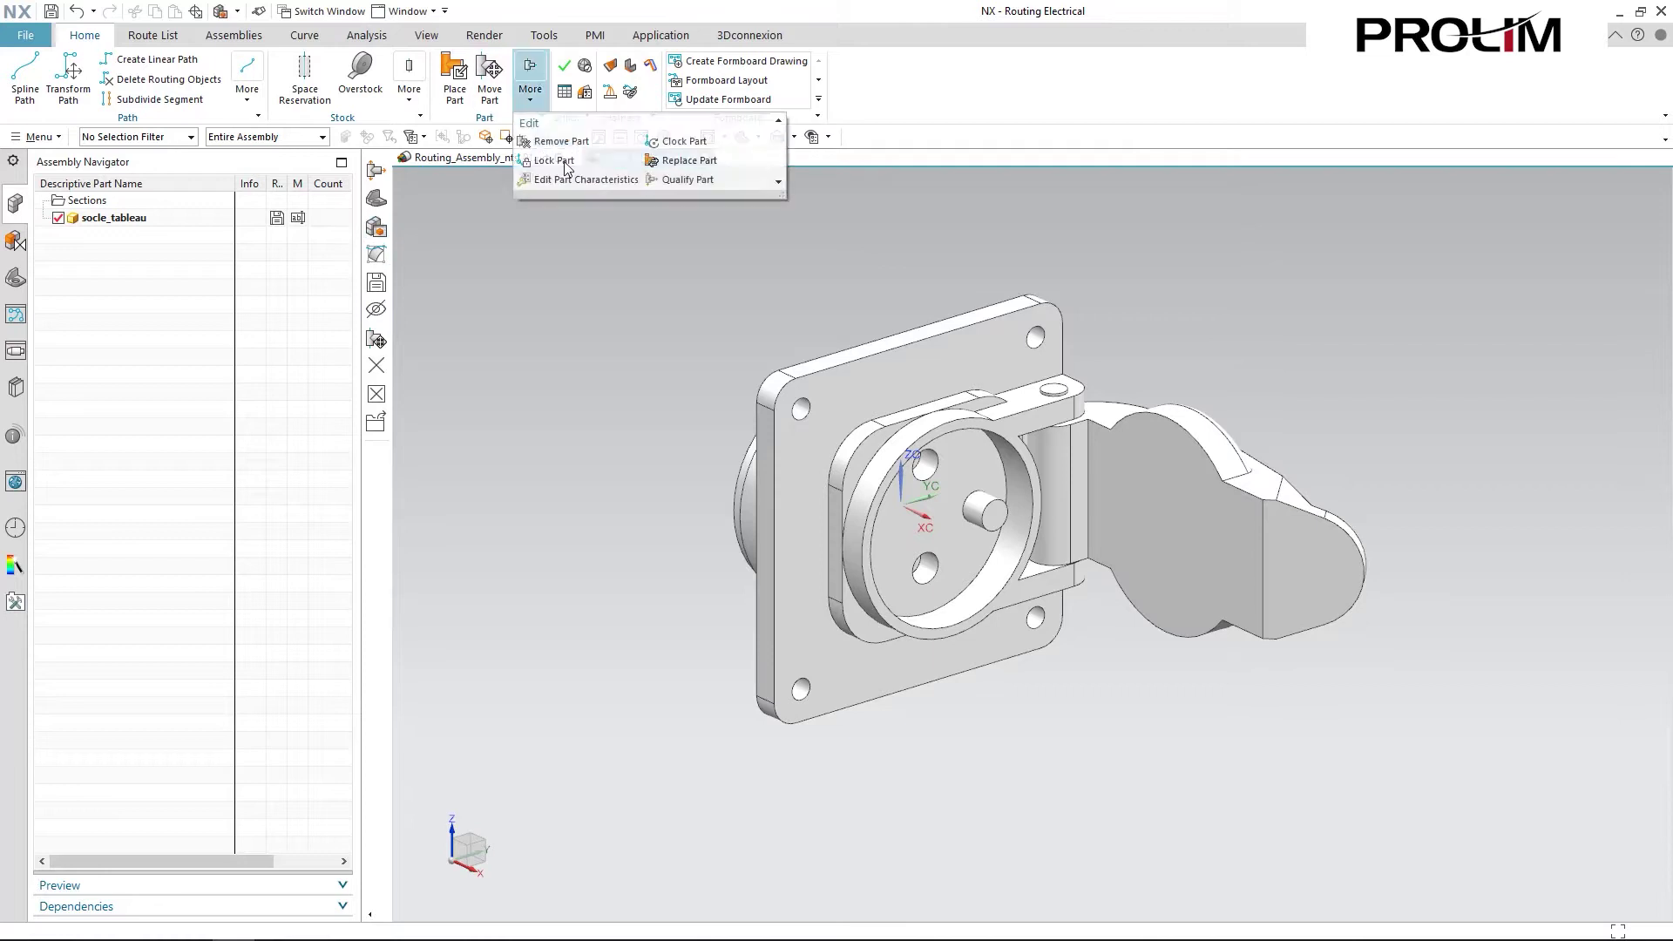
left_click(712, 179)
left_click(349, 205)
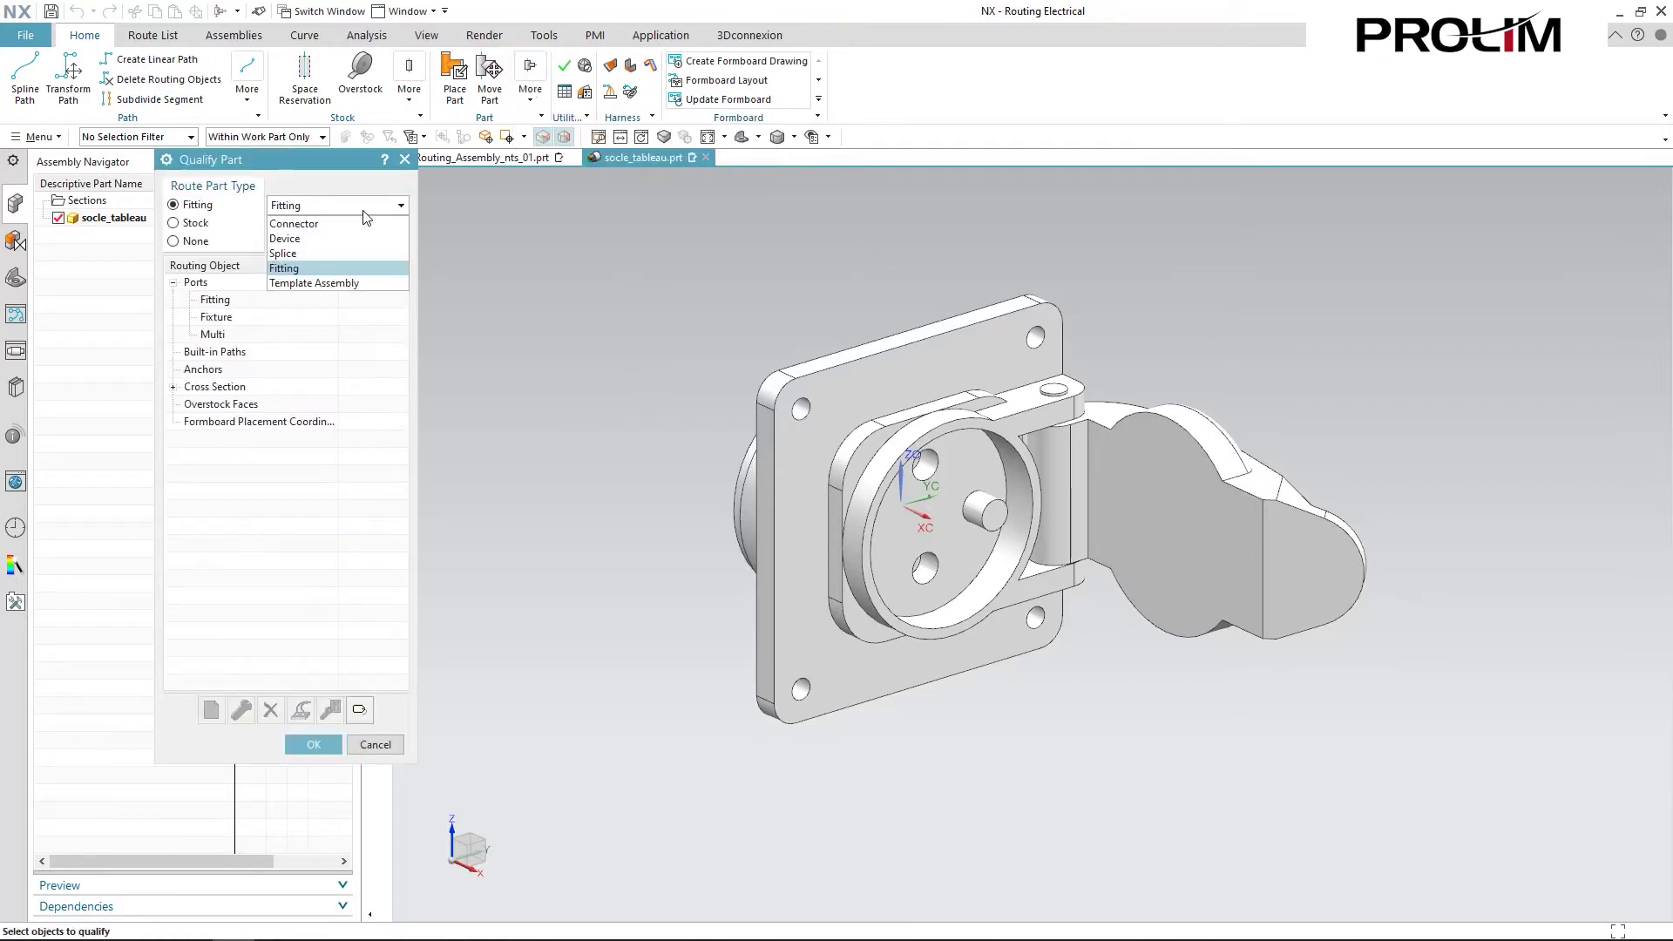
left_click(357, 231)
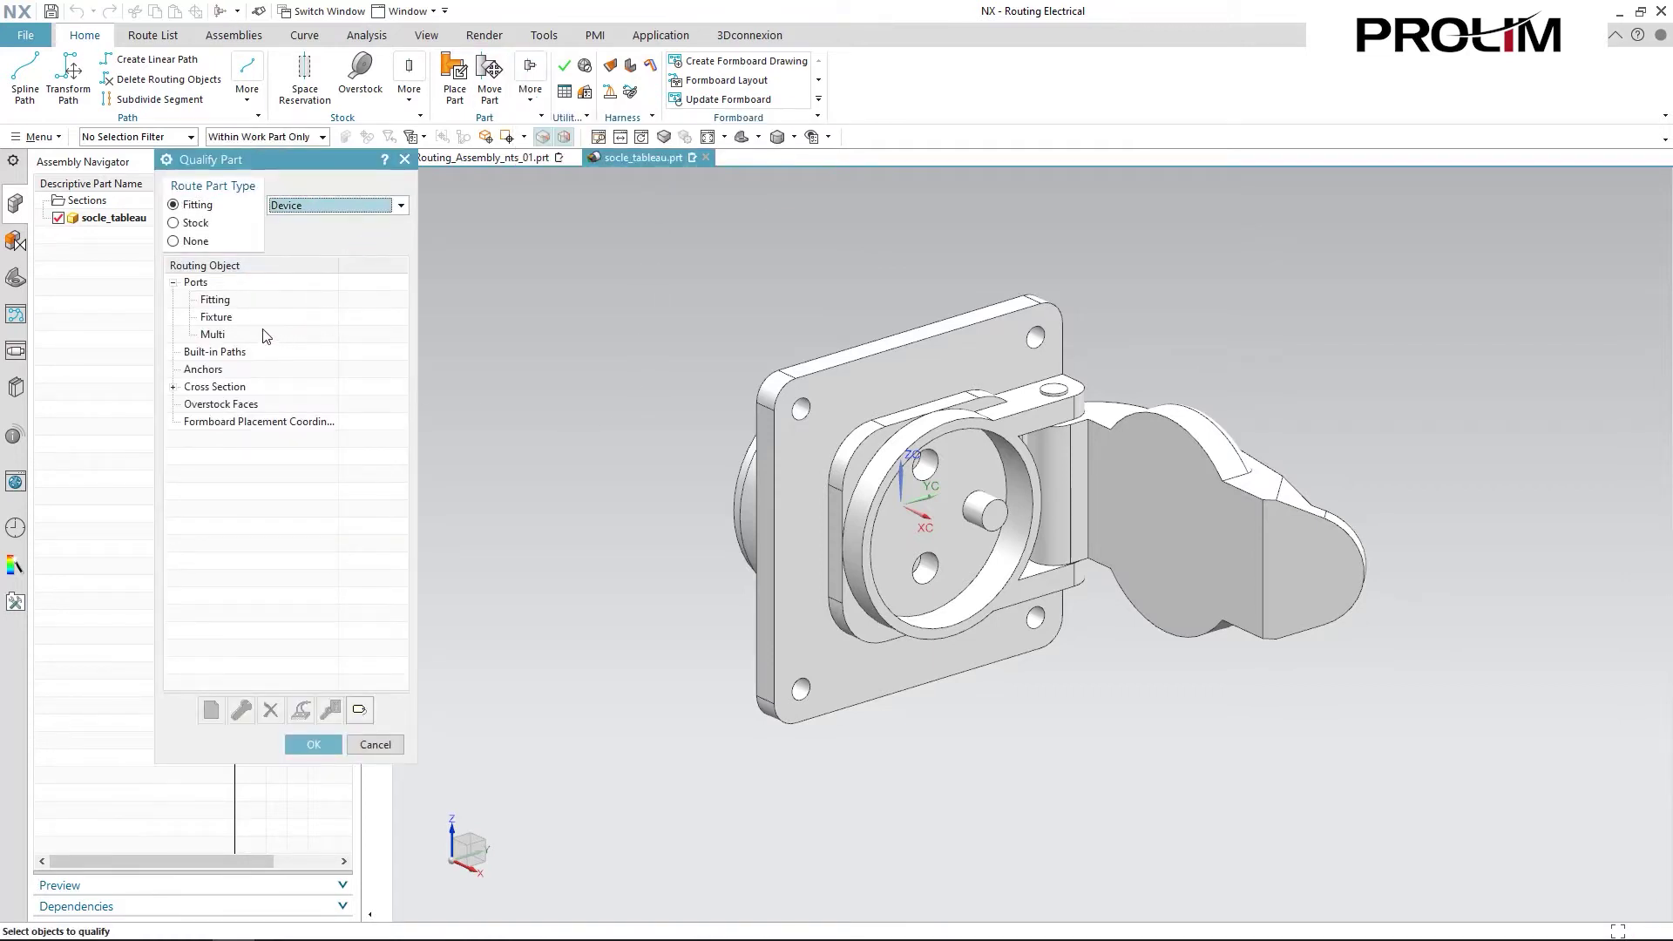
Add a new Multi port, MULT_63034, with its origin at the hub's arc centre
right_click(254, 335)
left_click(295, 349)
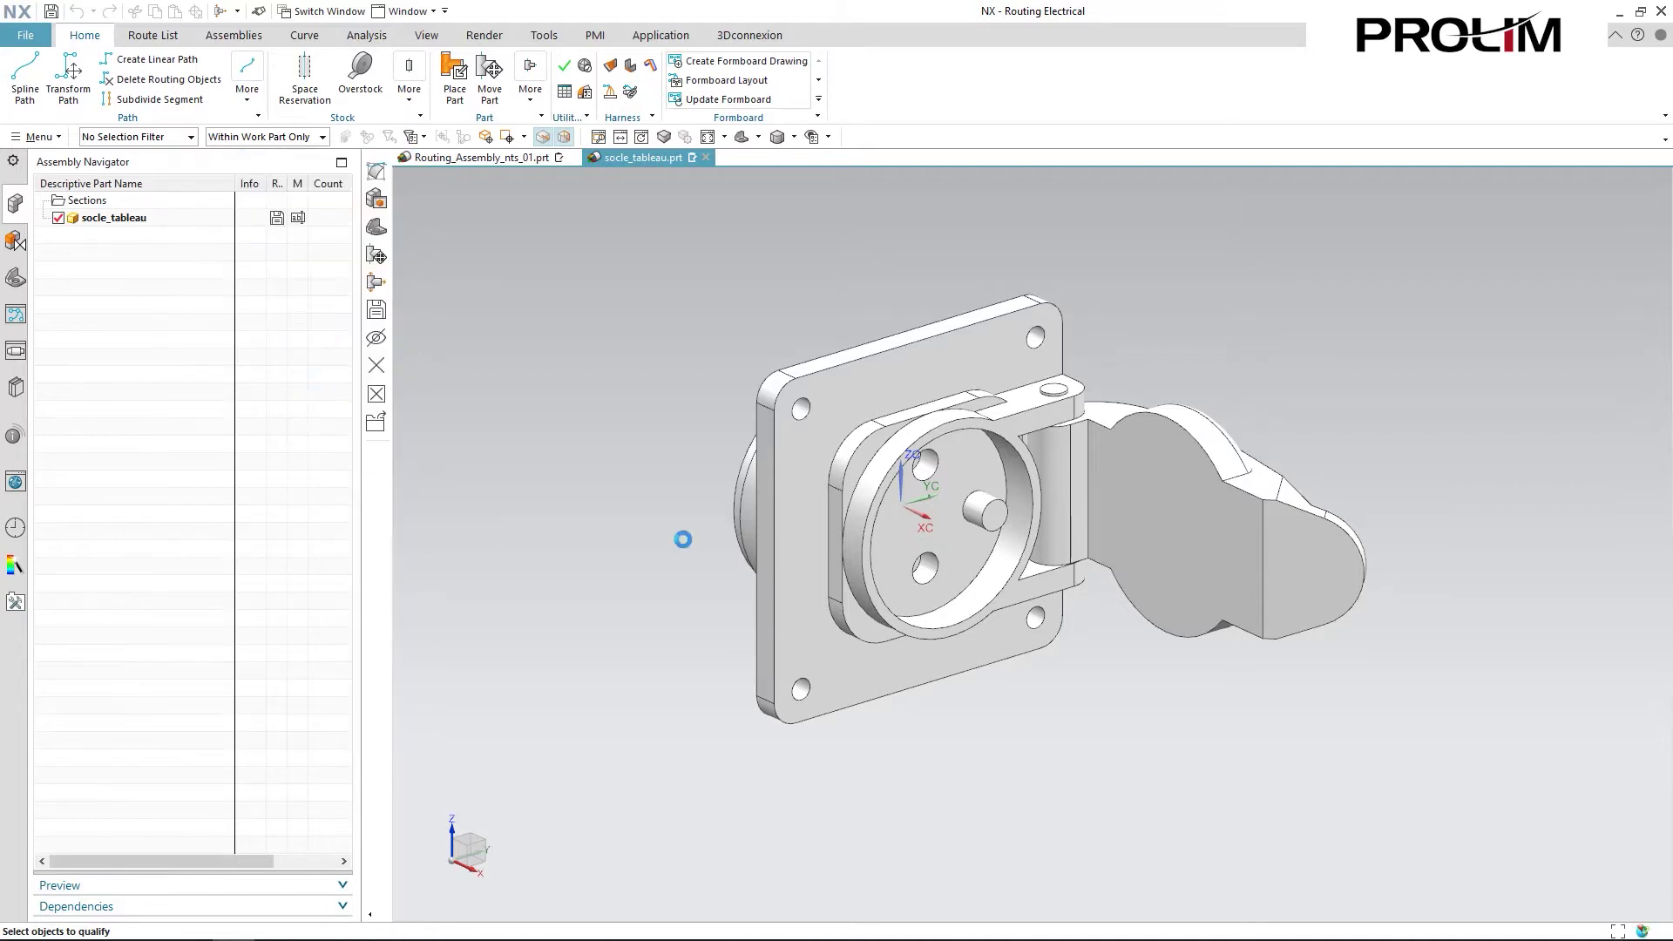
middle_click_drag(685, 453, 819, 492)
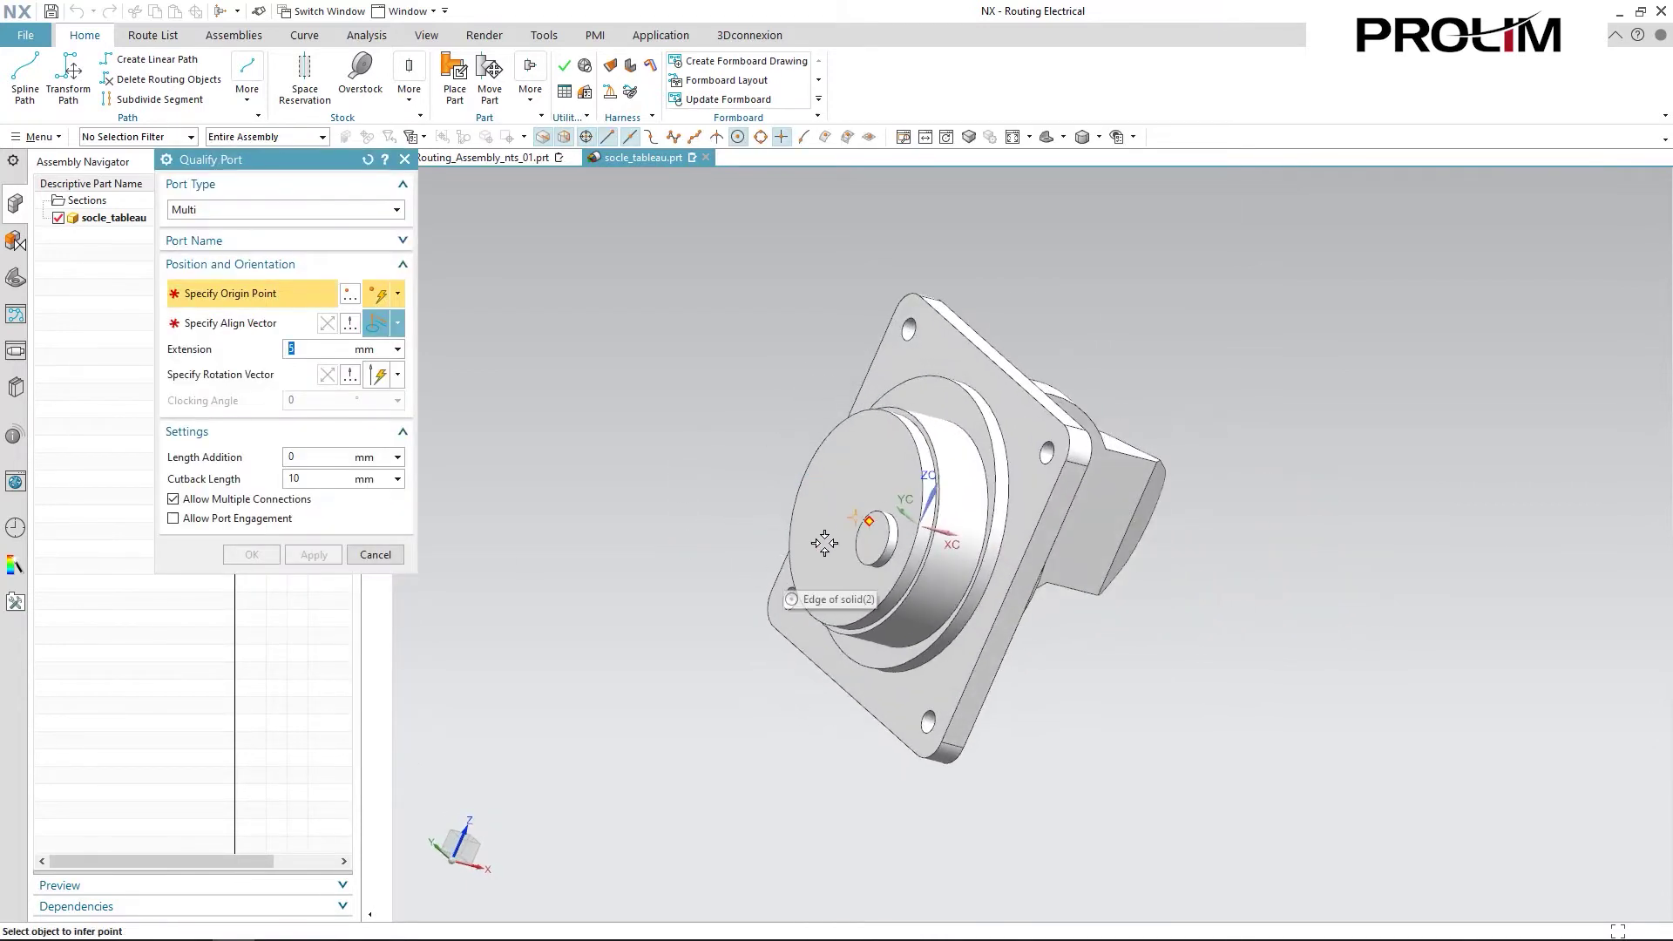
left_click(868, 553)
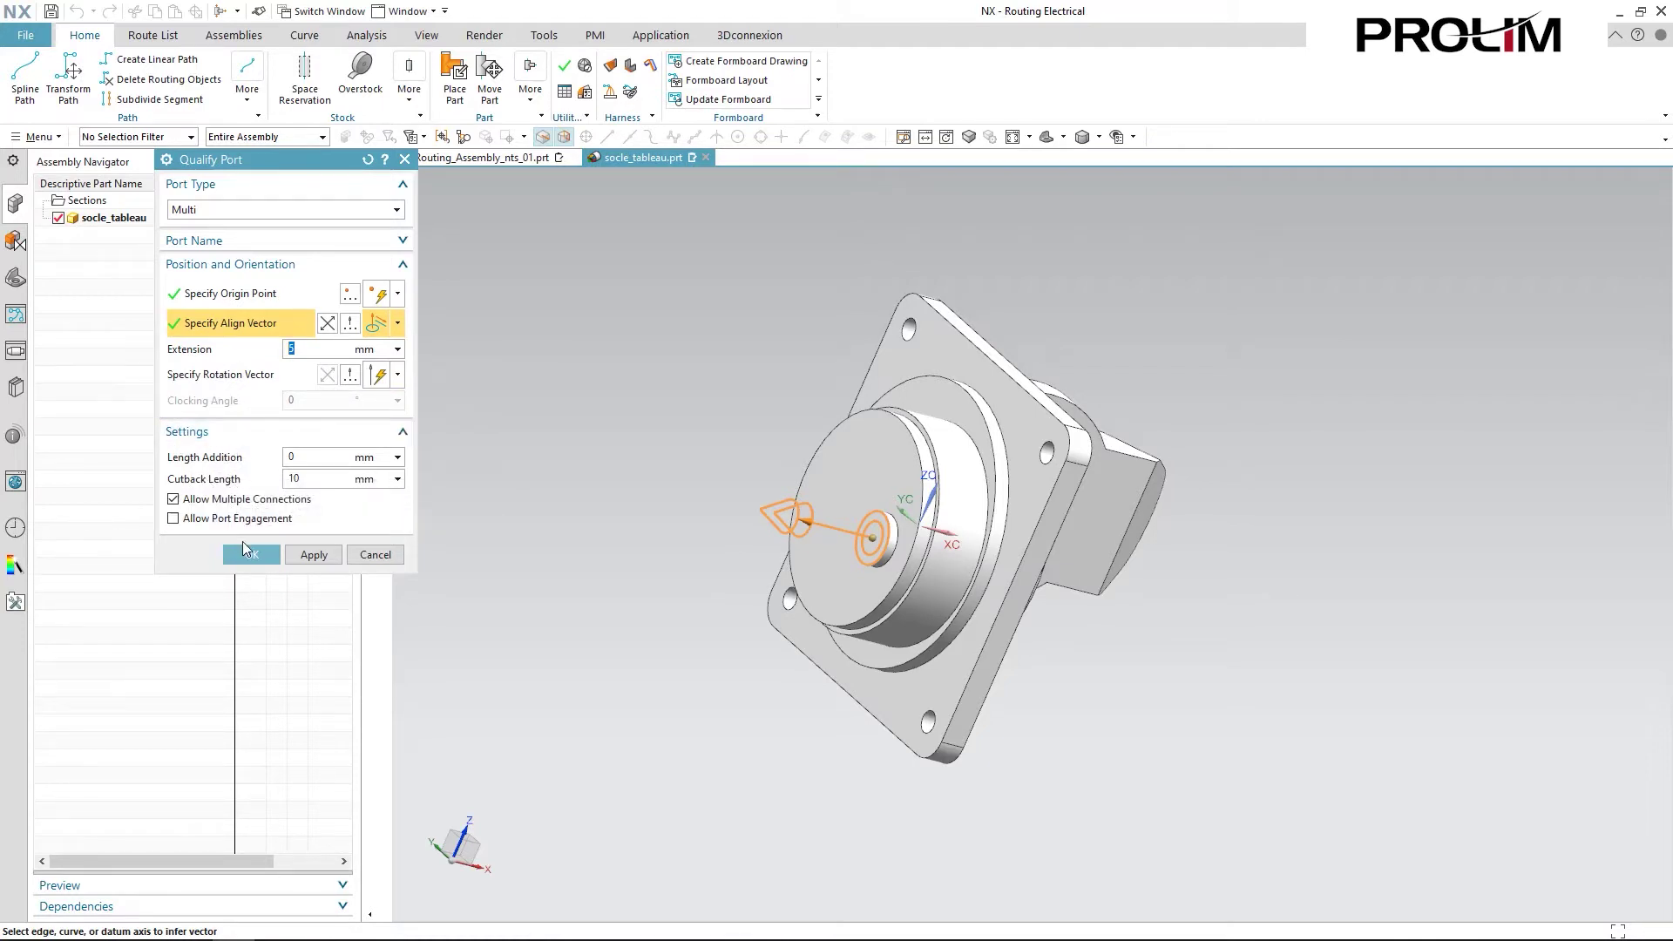
Confirm the MULT_63034 port, assign it a new terminal named A, and verify it under the port
left_click(252, 556)
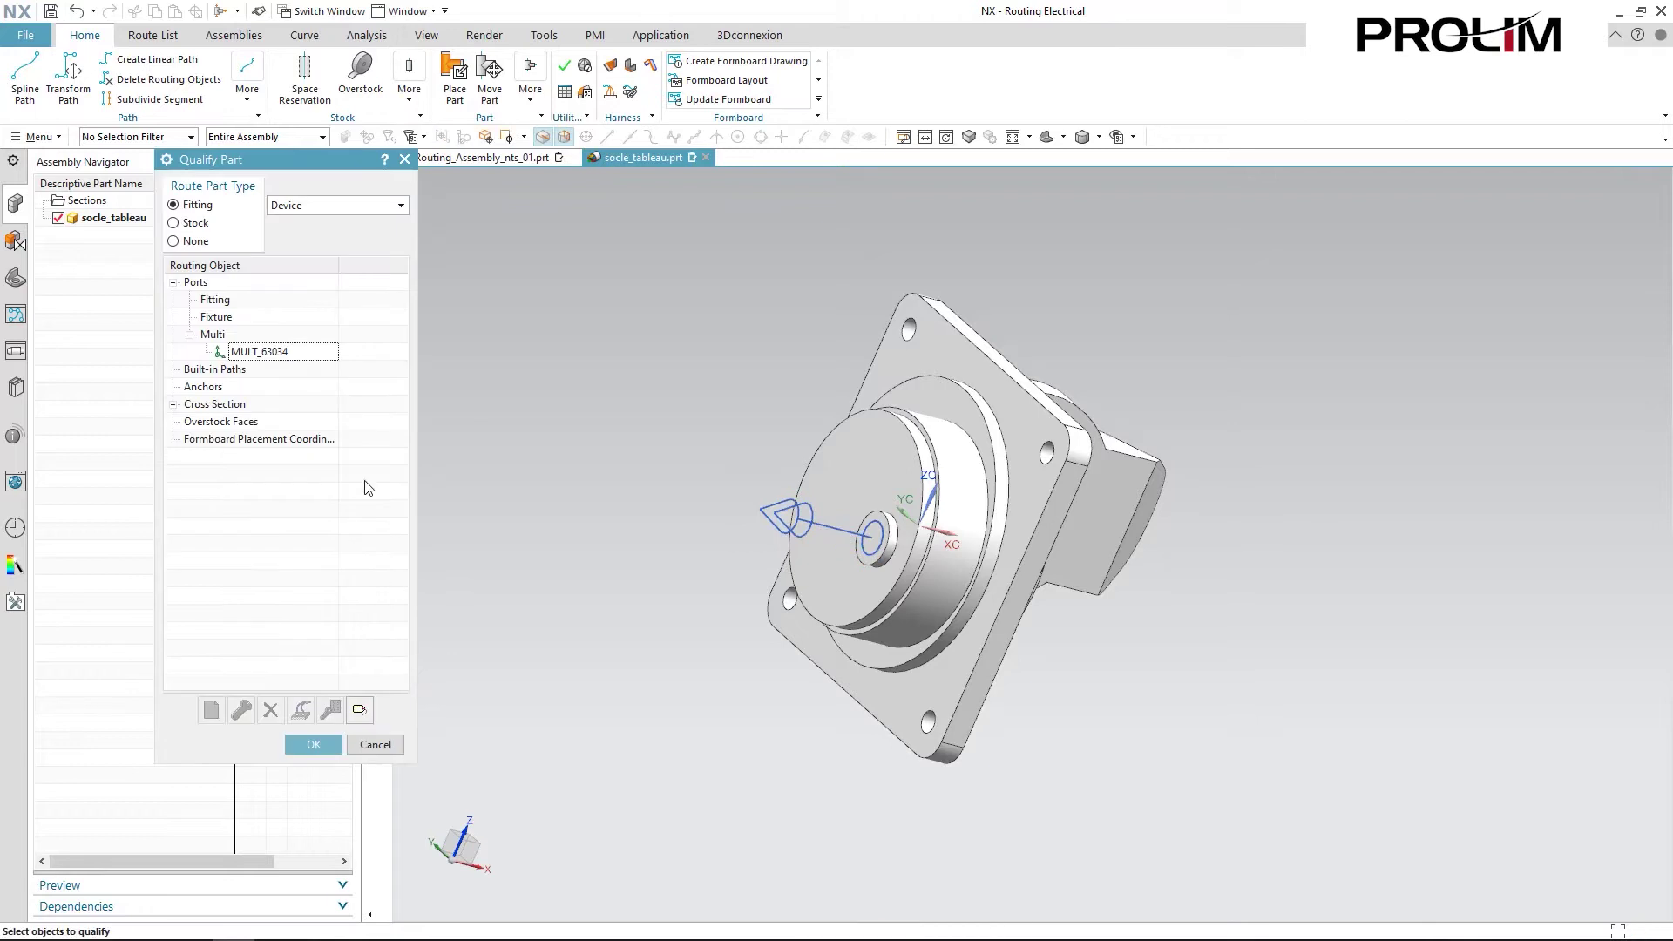
left_click(262, 353)
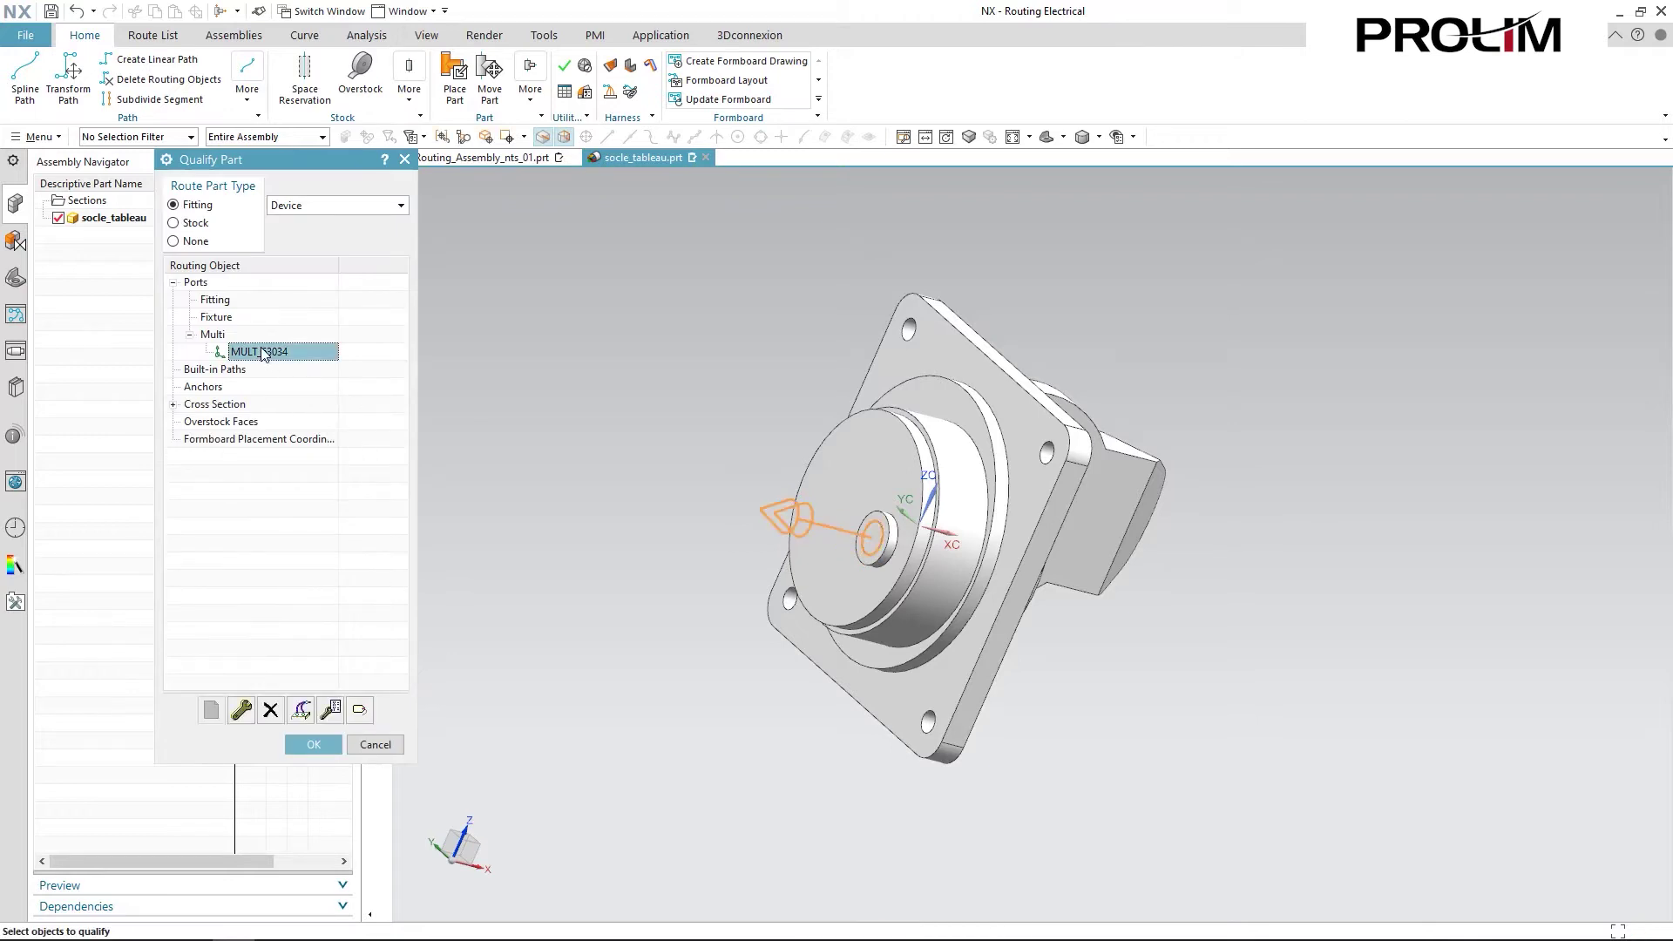
right_click(262, 352)
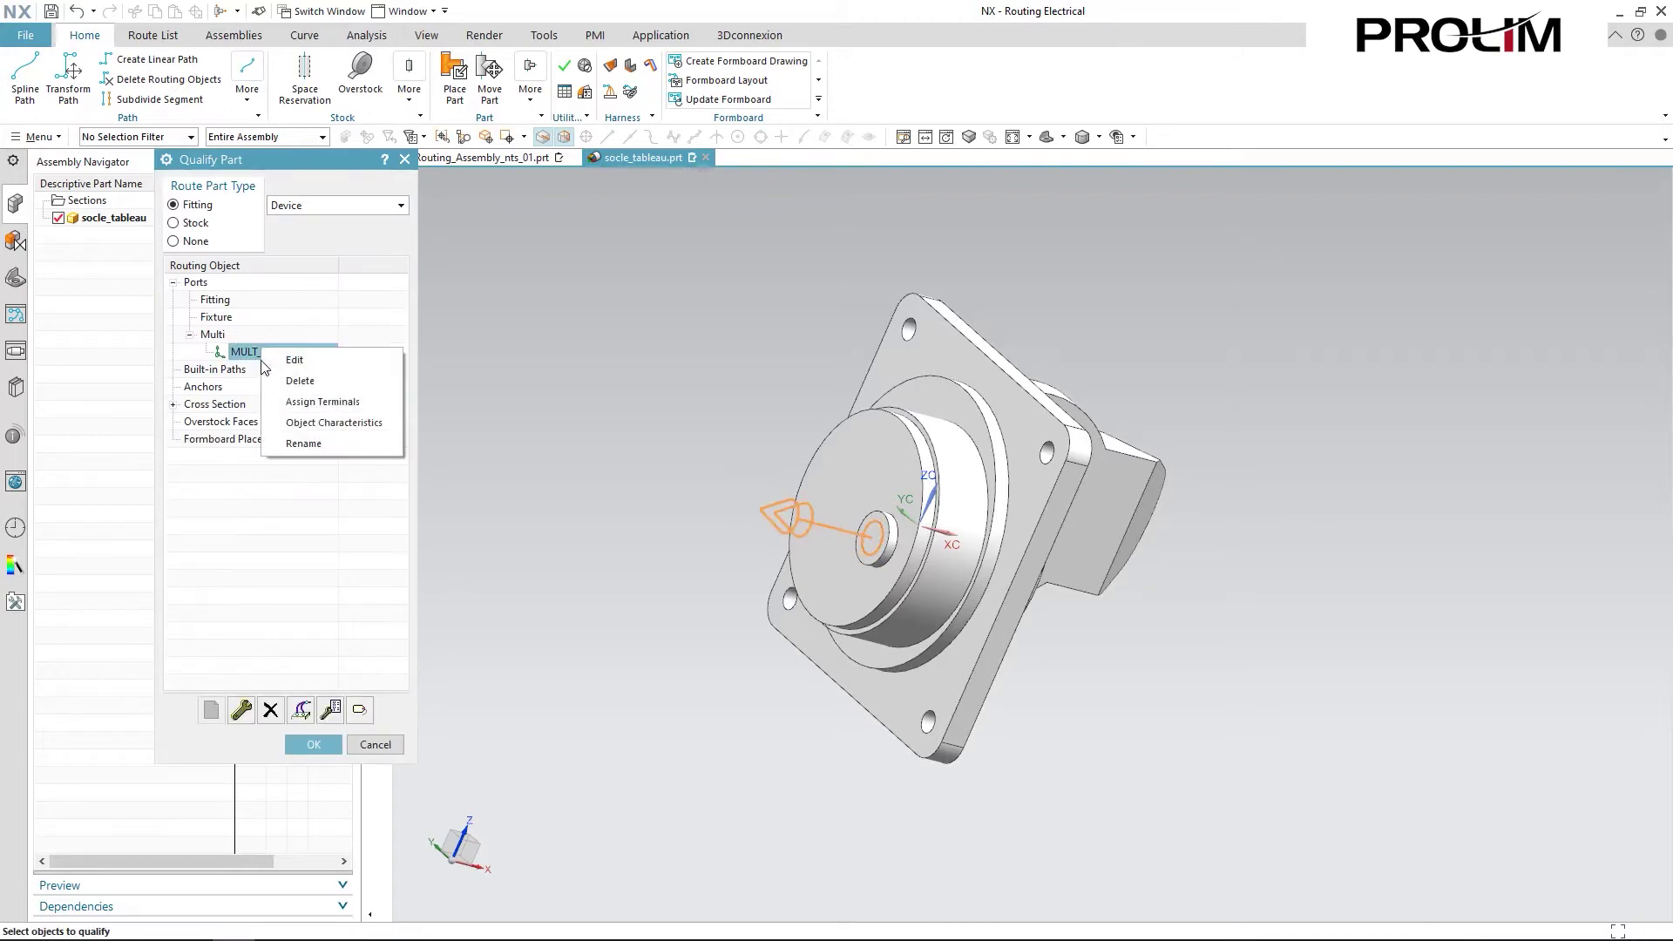
left_click(295, 406)
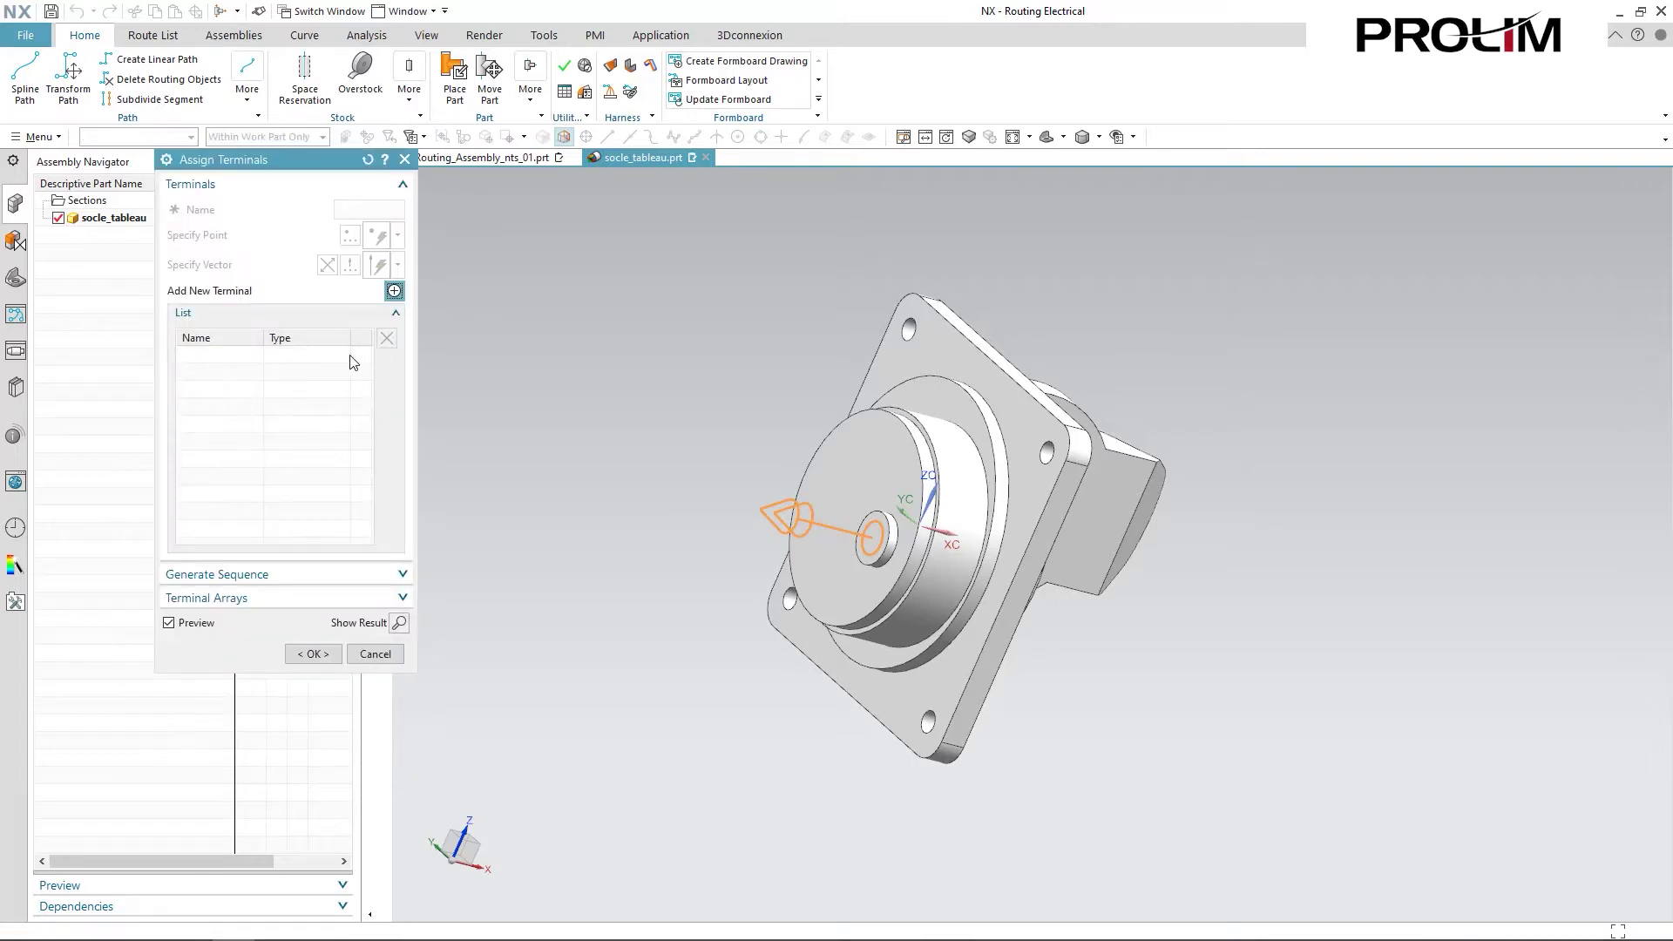
left_click(394, 292)
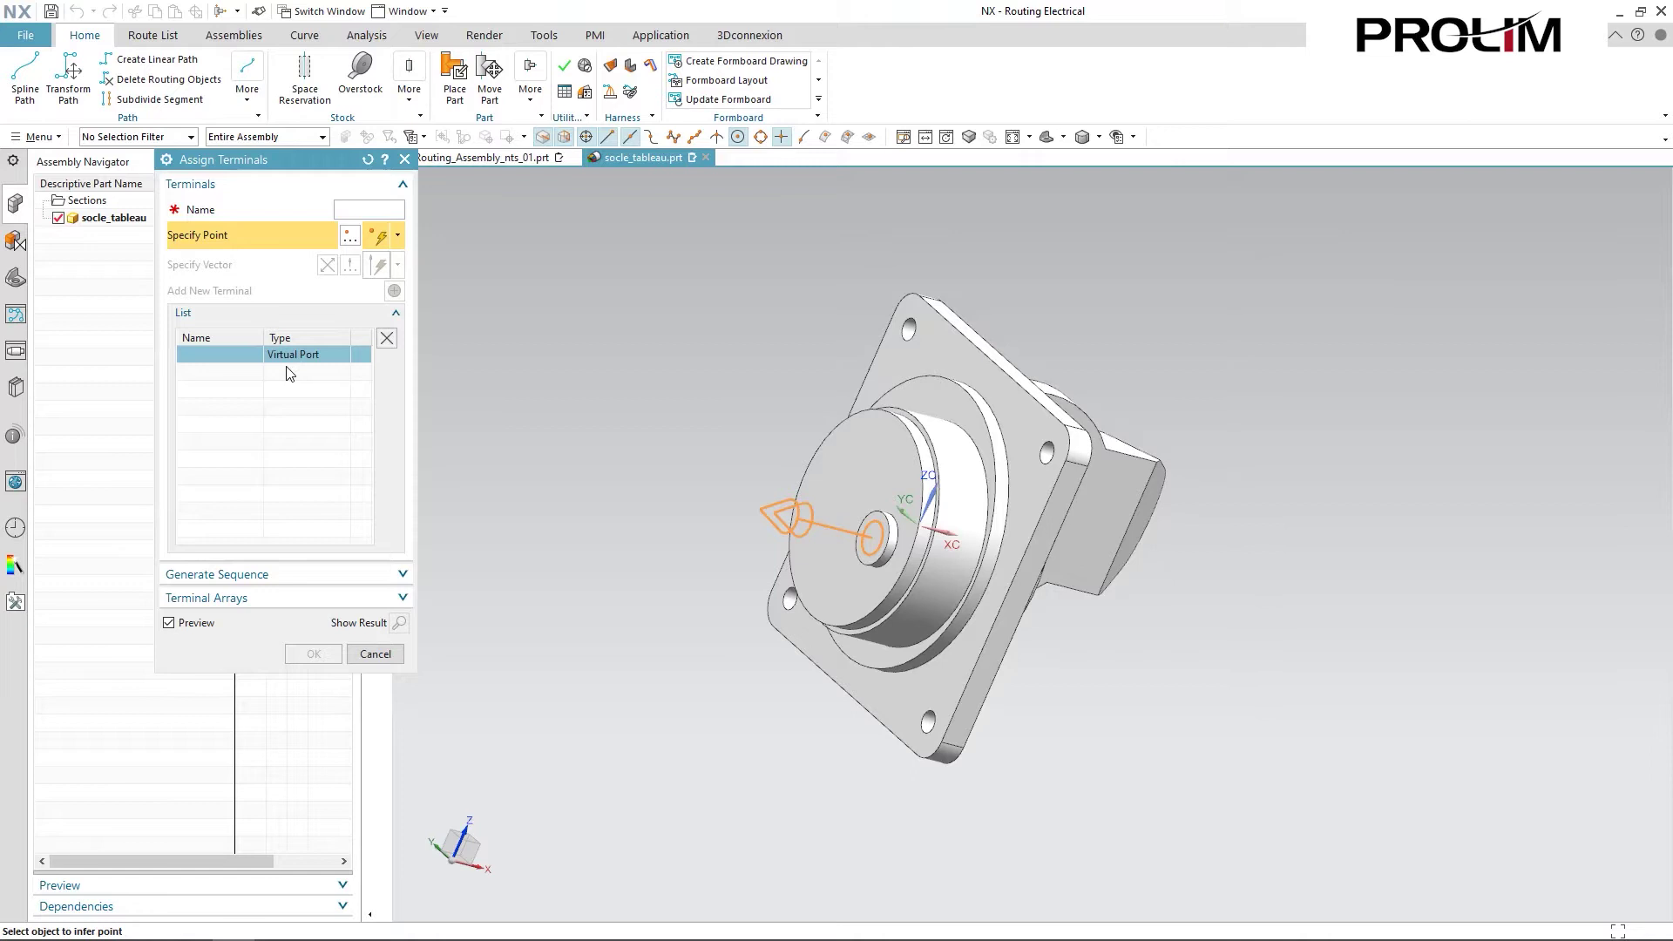
type("A")
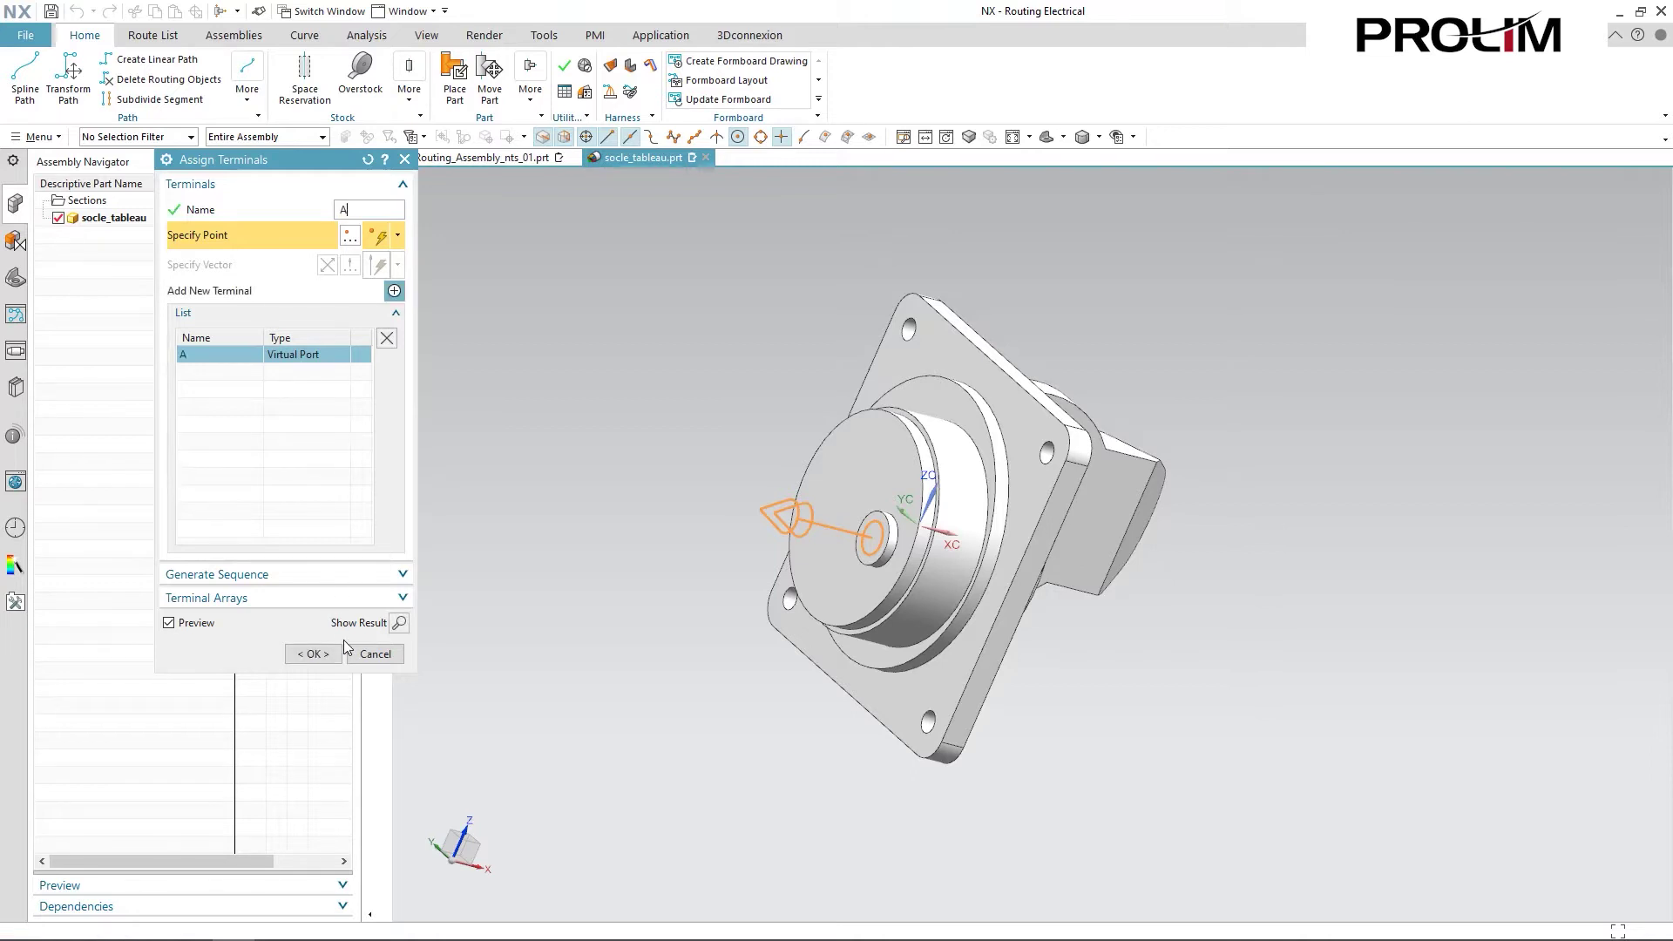
left_click(312, 654)
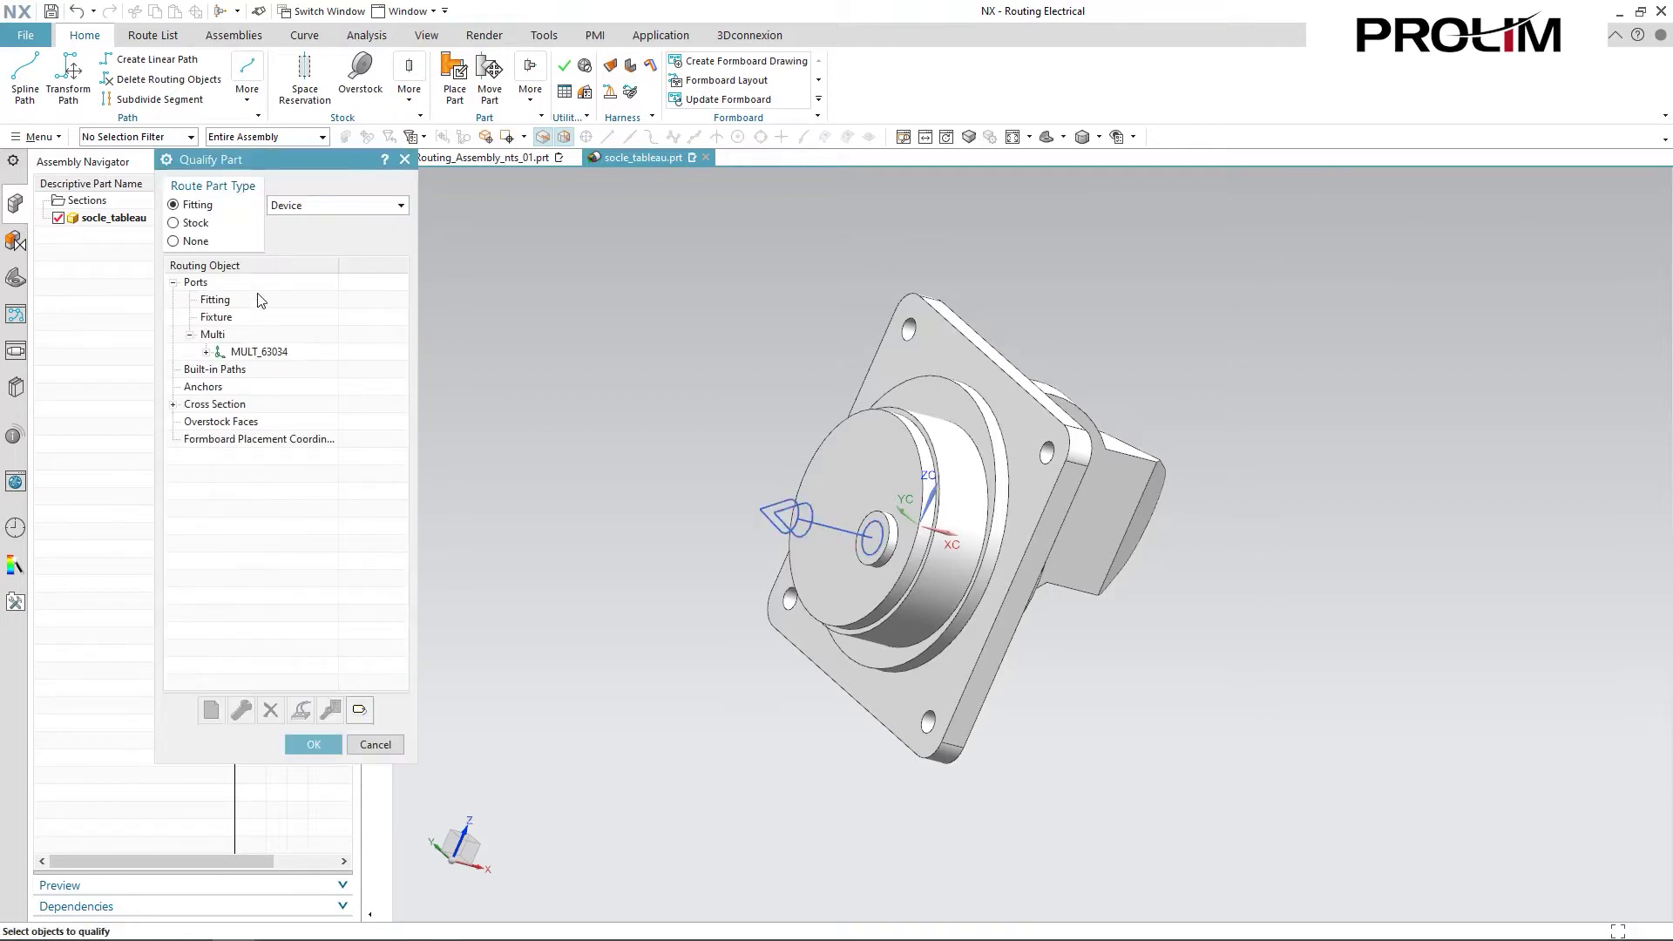
left_click(206, 353)
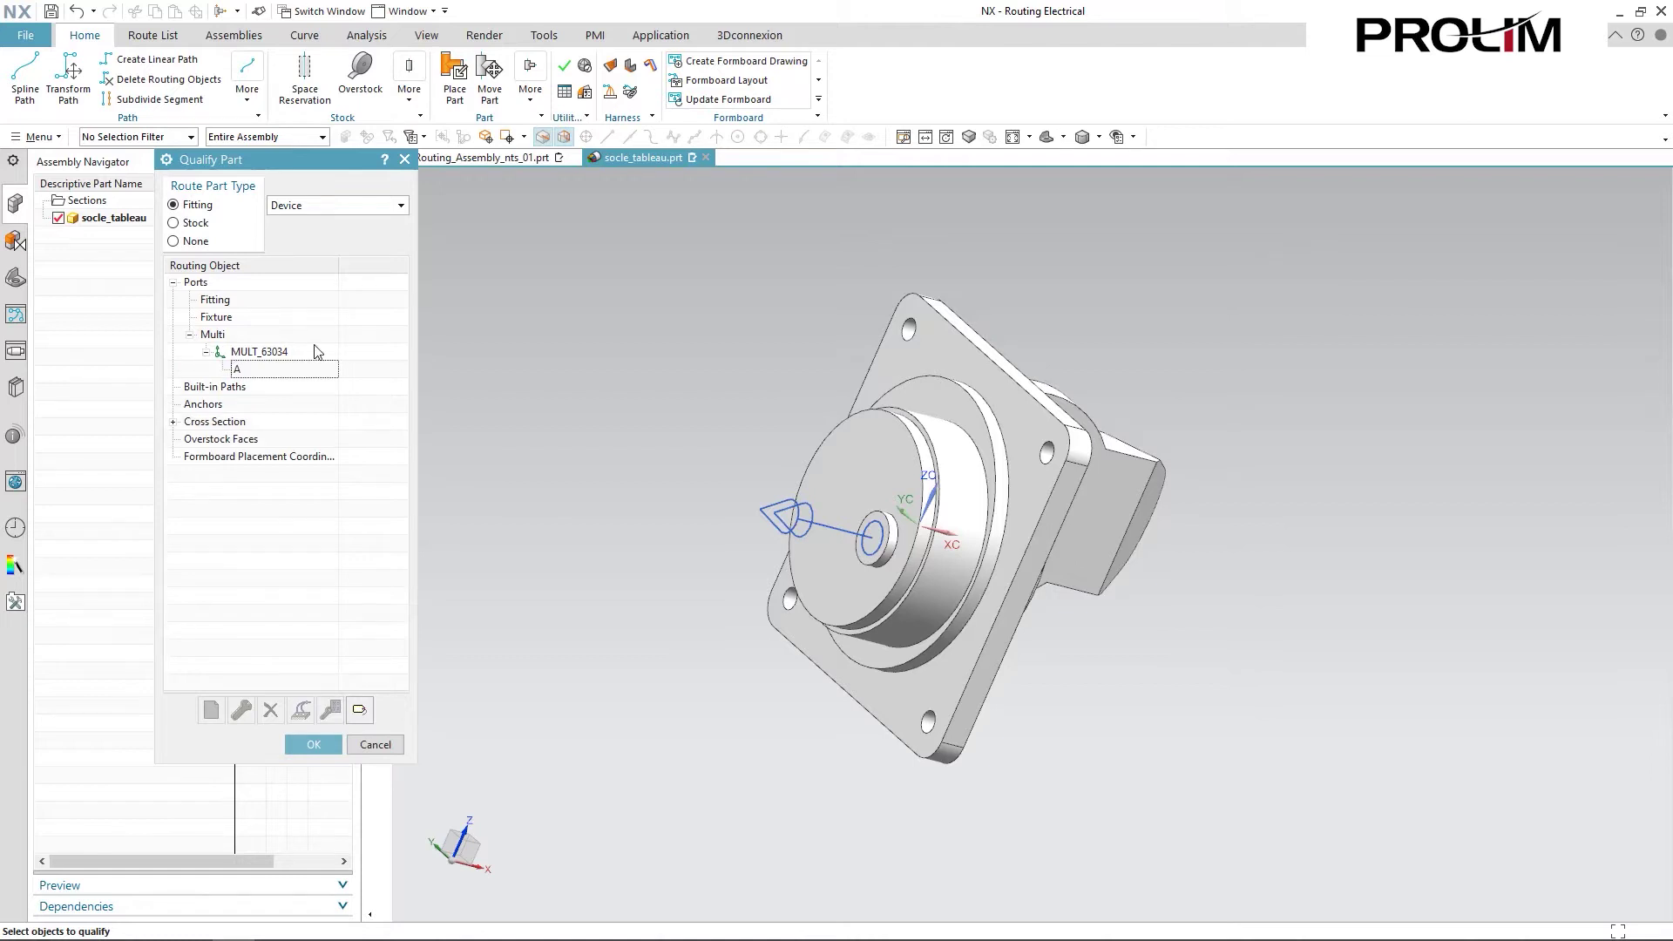
left_click(307, 372)
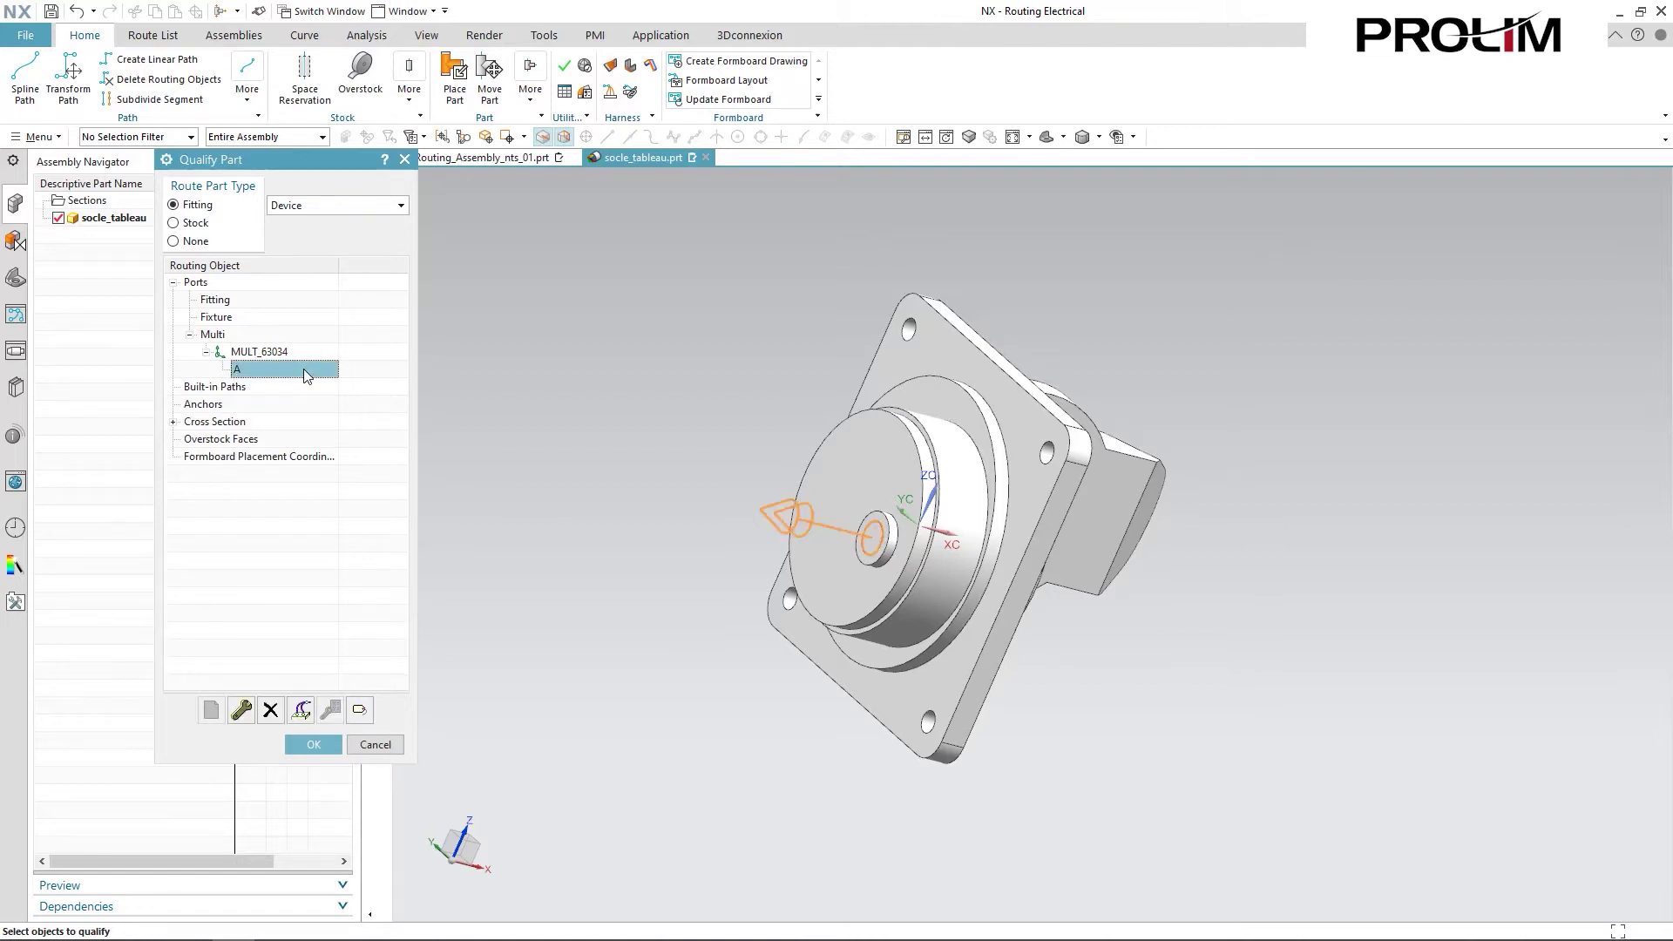
Finish qualifying socle_tableau as a Device and check it within the control-box assembly
left_click(312, 746)
left_click(478, 156)
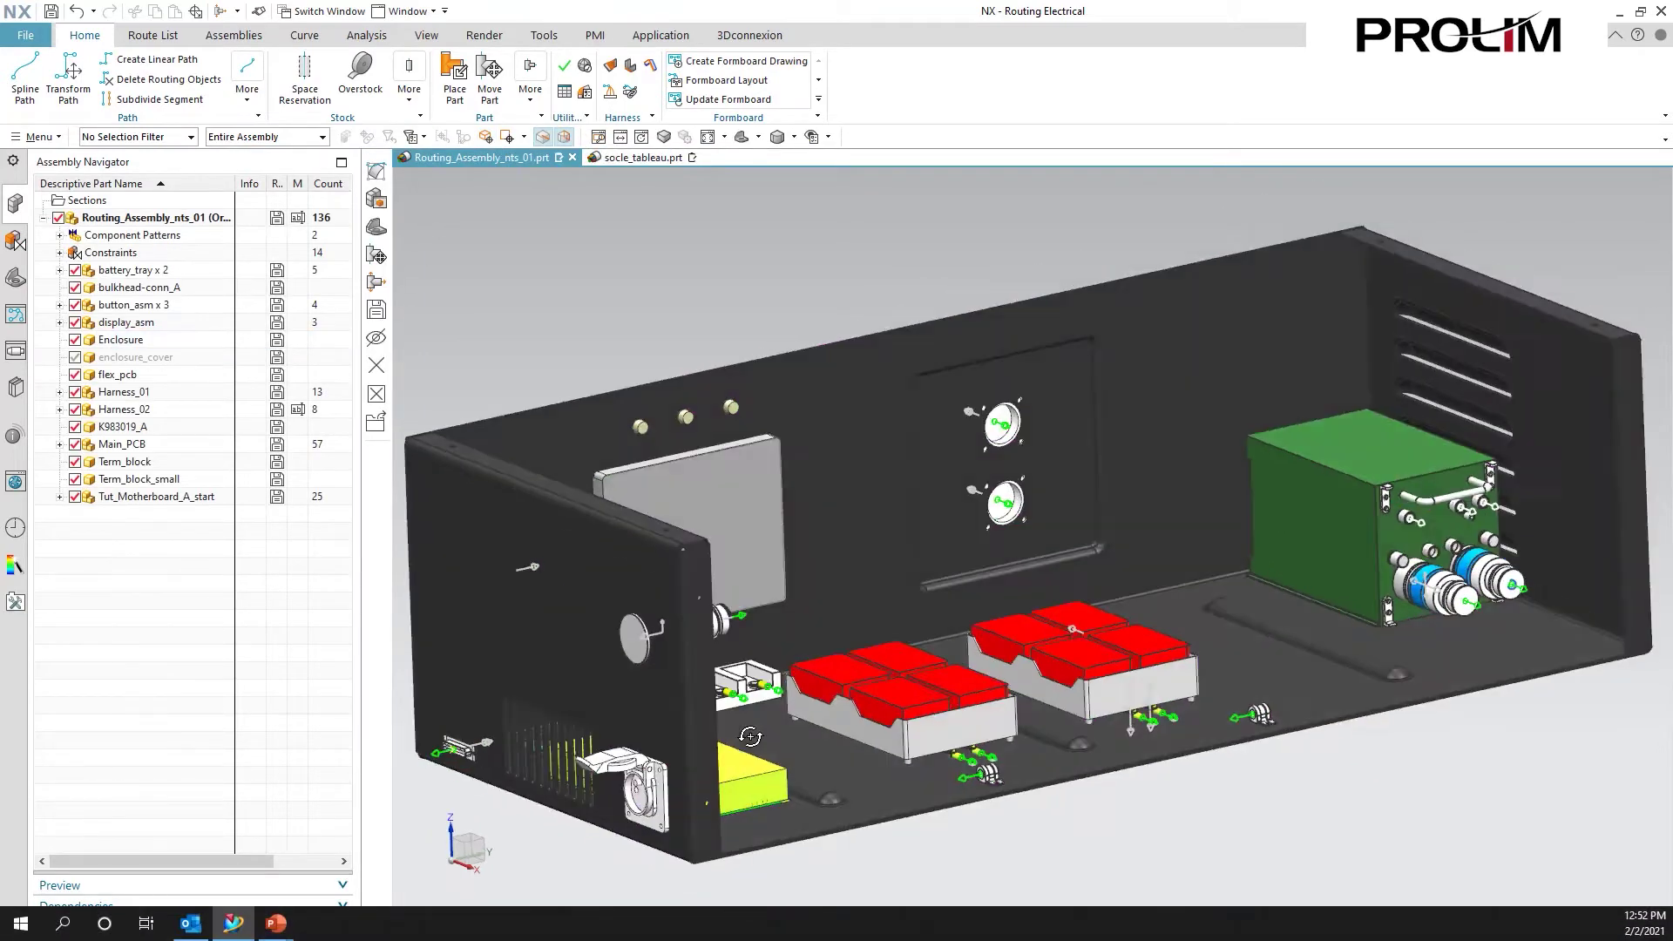
middle_click_drag(750, 737, 609, 737)
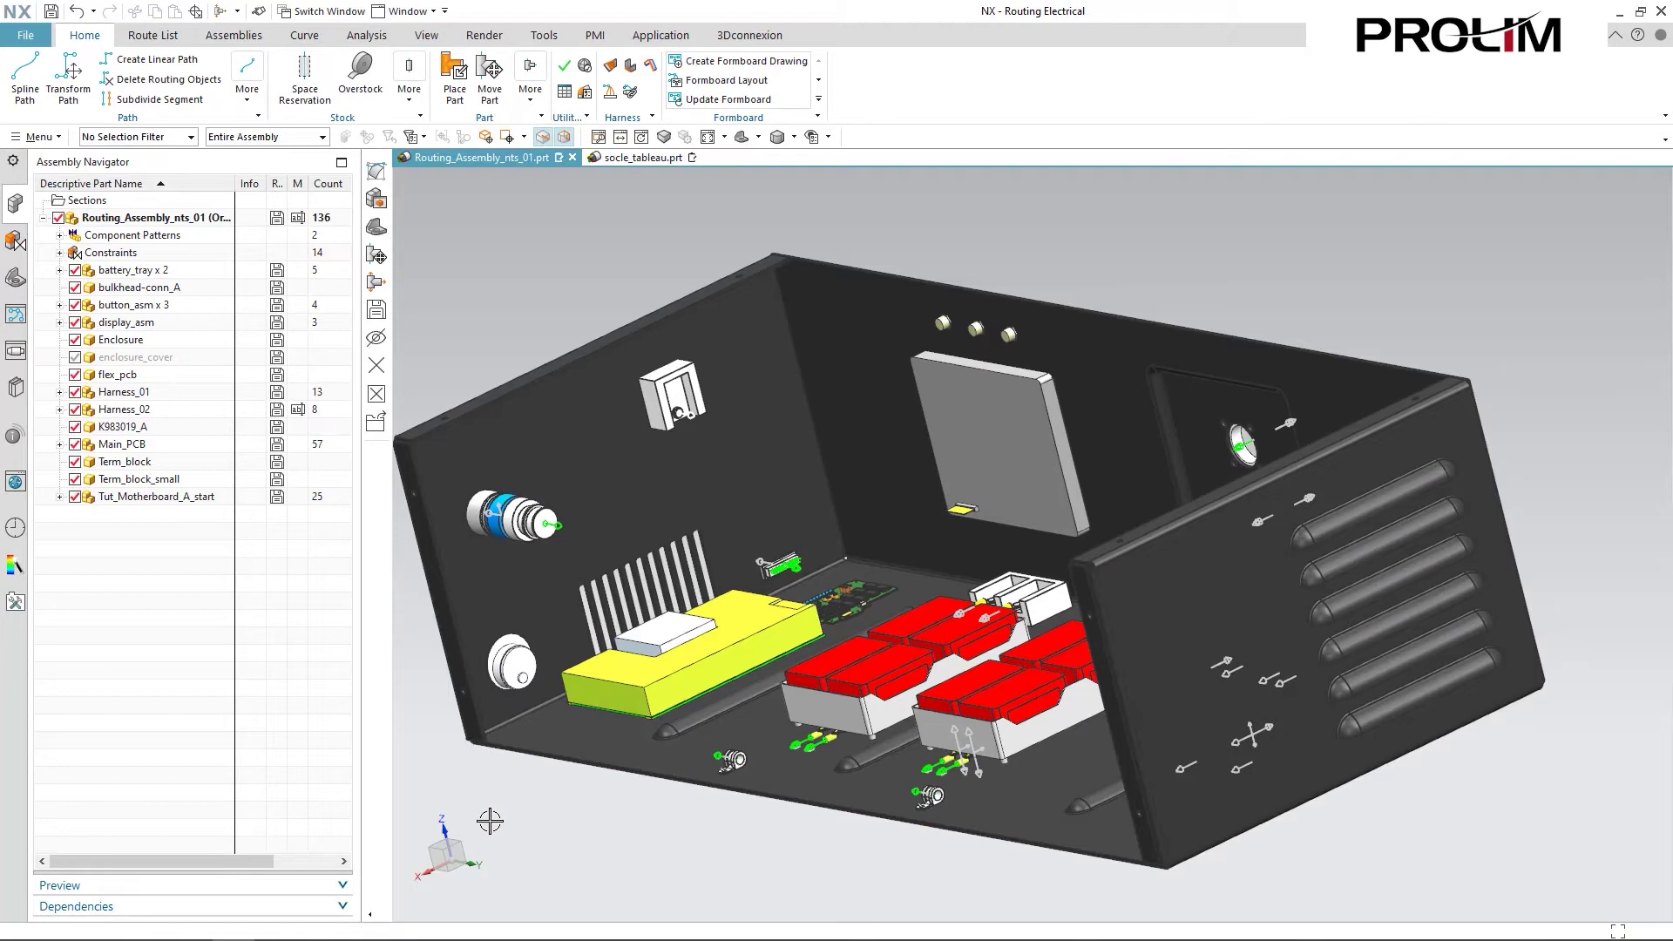
left_click(636, 157)
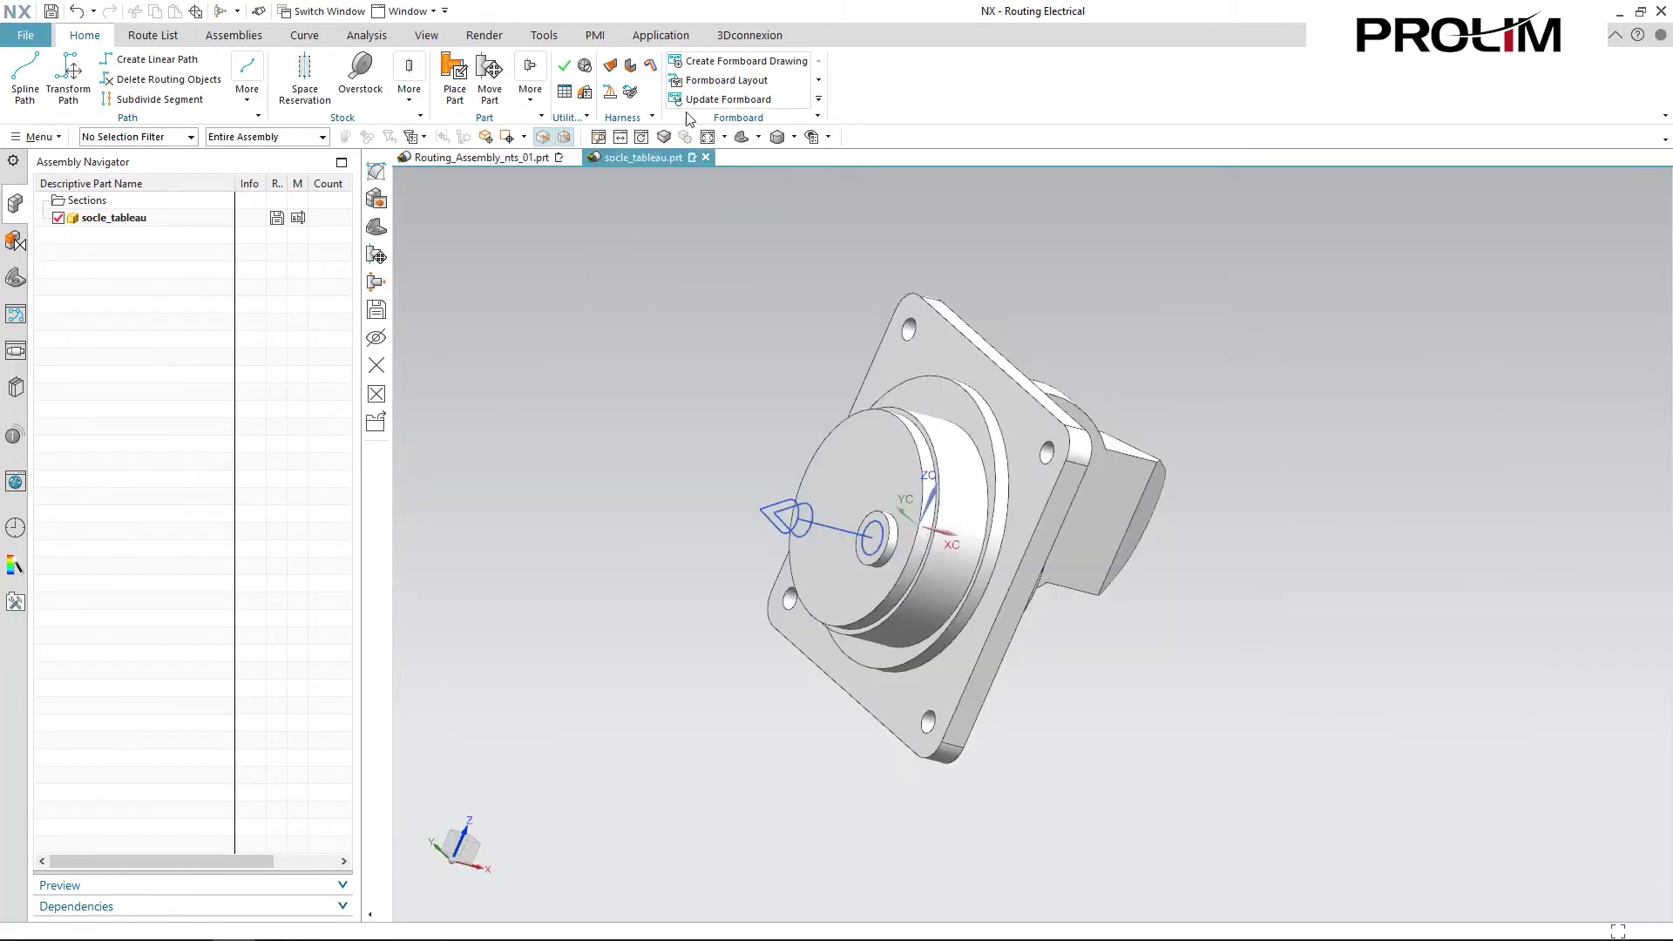
Create a reference set named DMU in socle_tableau containing all its model geometry
left_click(234, 35)
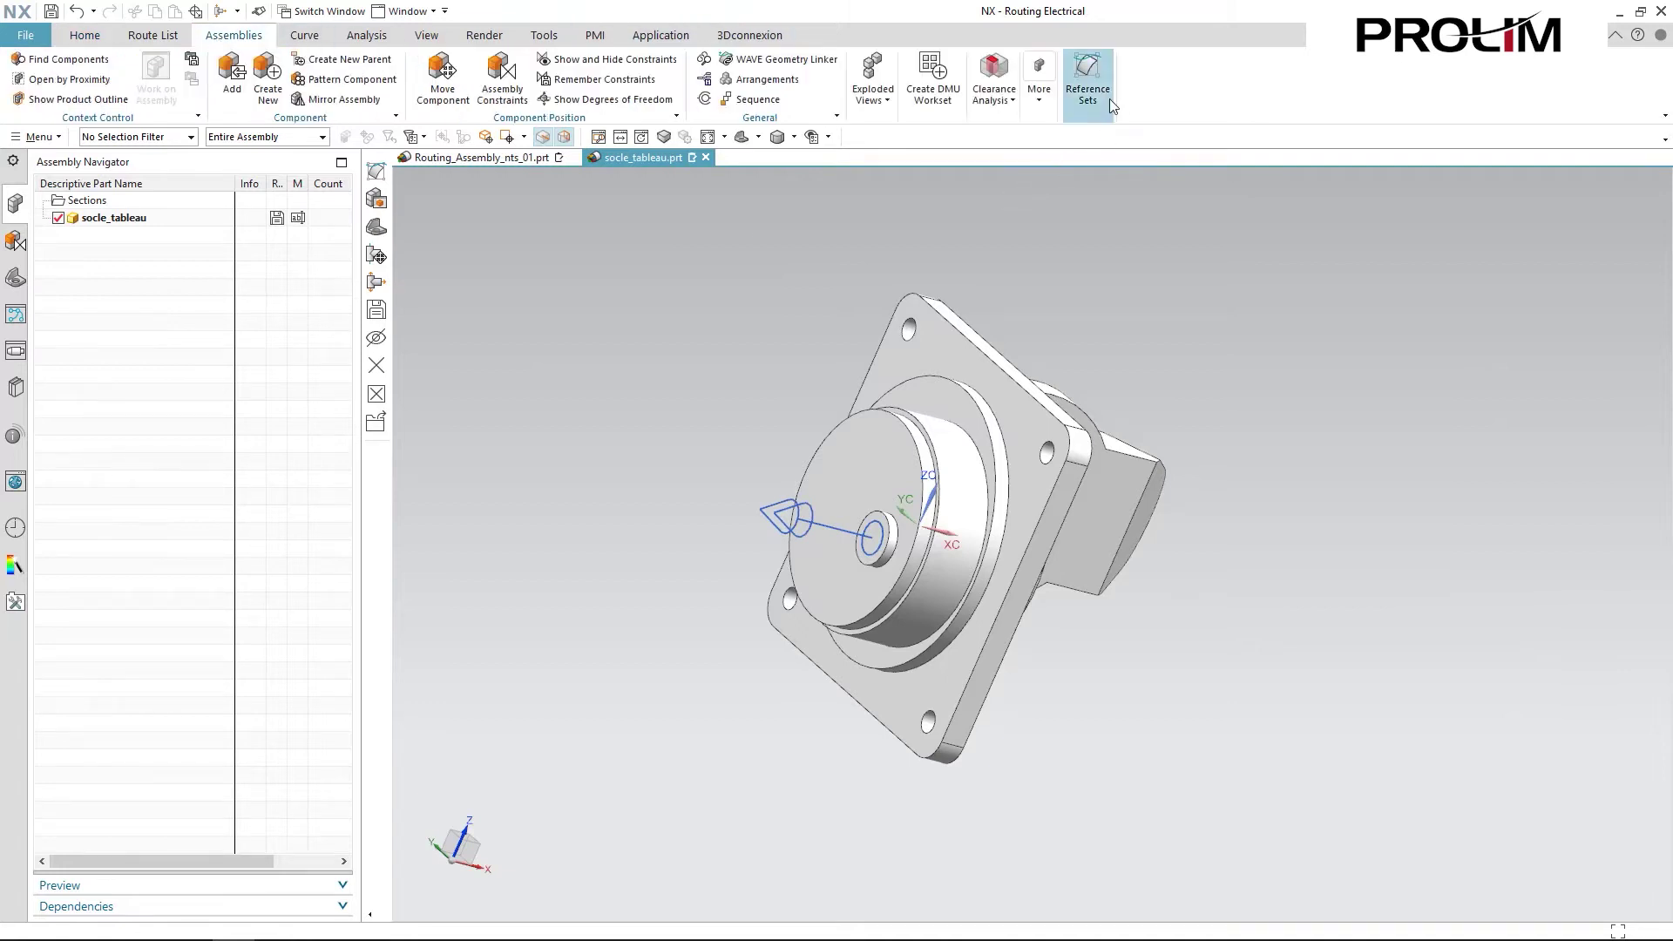
left_click(1088, 77)
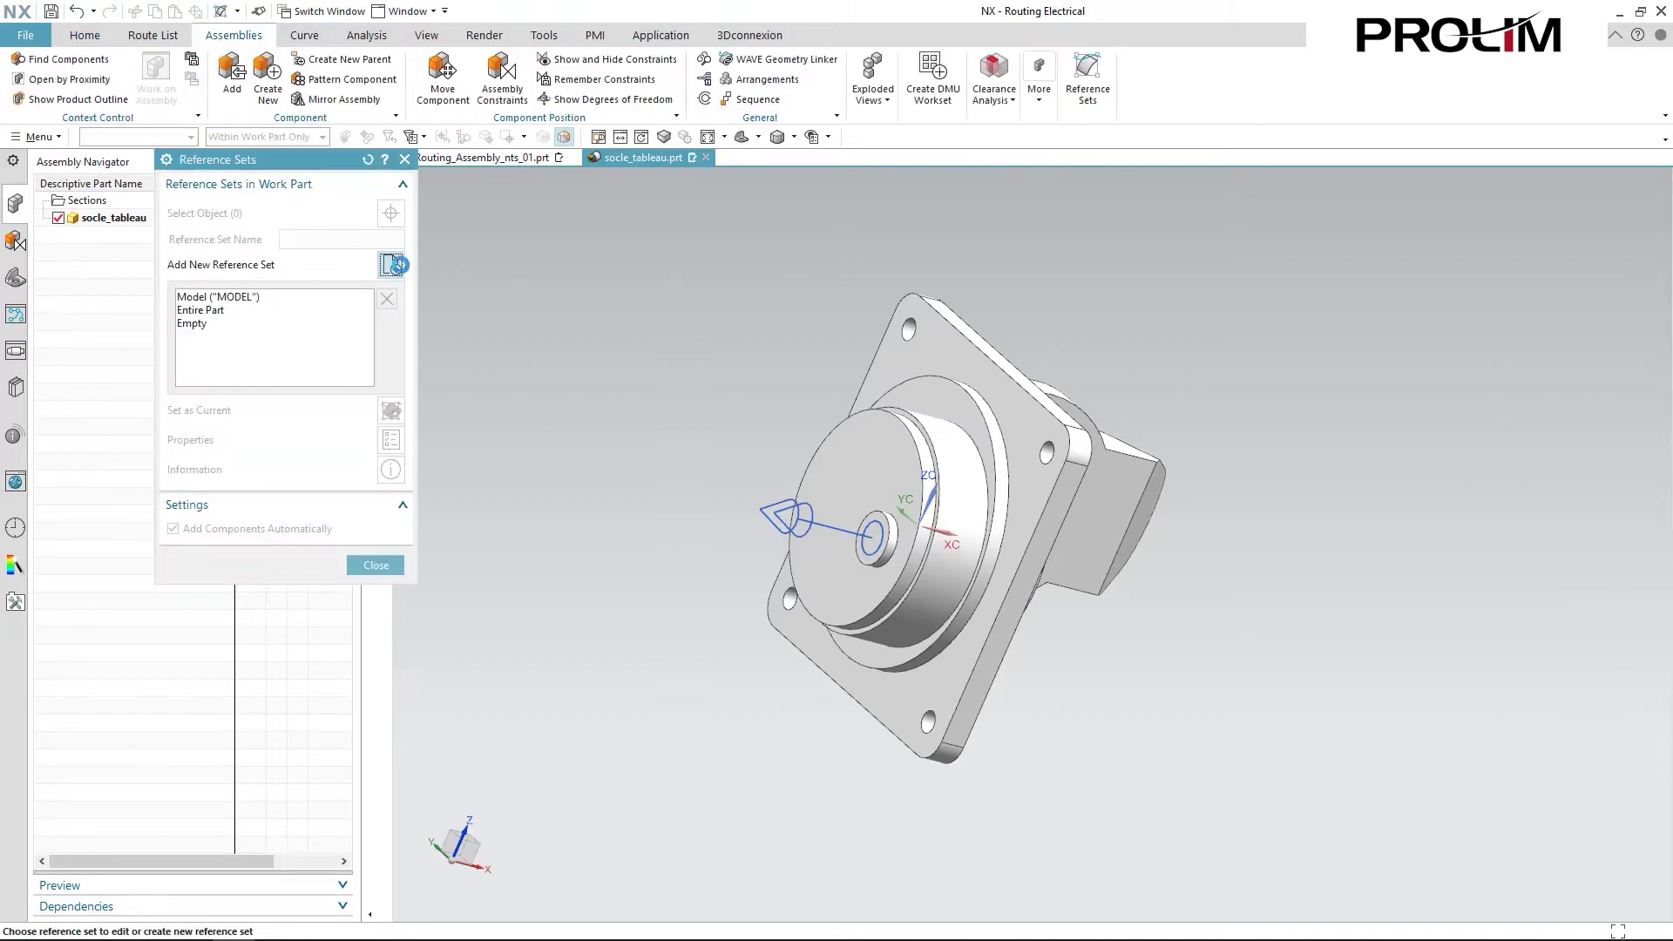
left_click(391, 264)
left_click_drag(710, 227, 1294, 770)
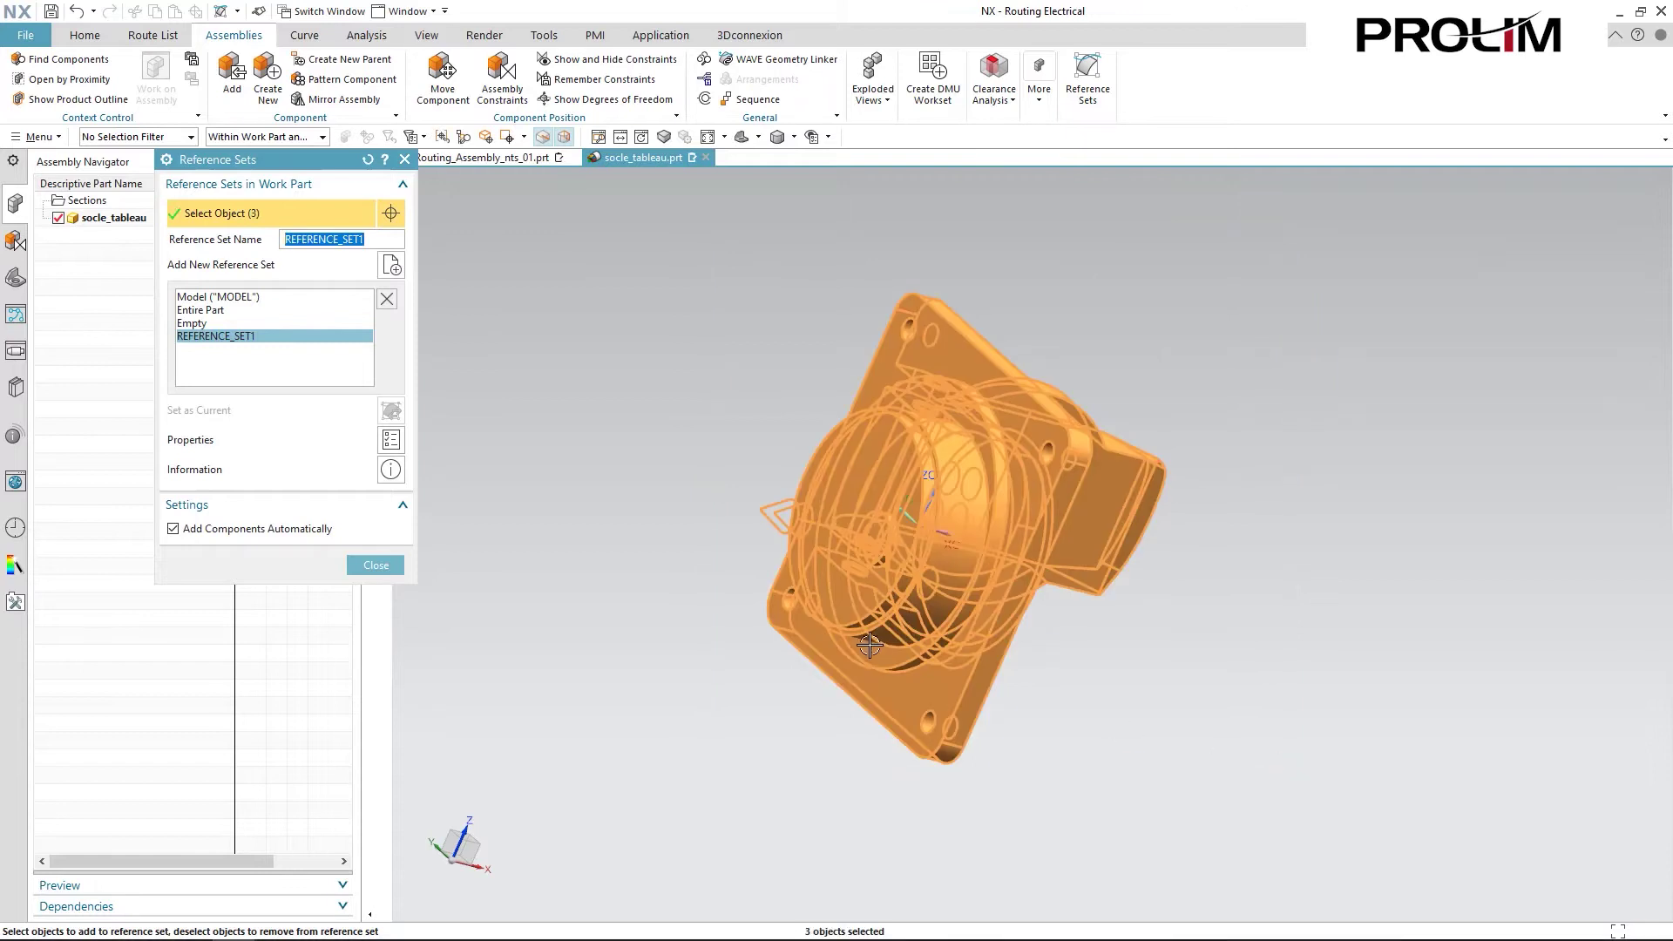
type("DMU")
left_click(389, 568)
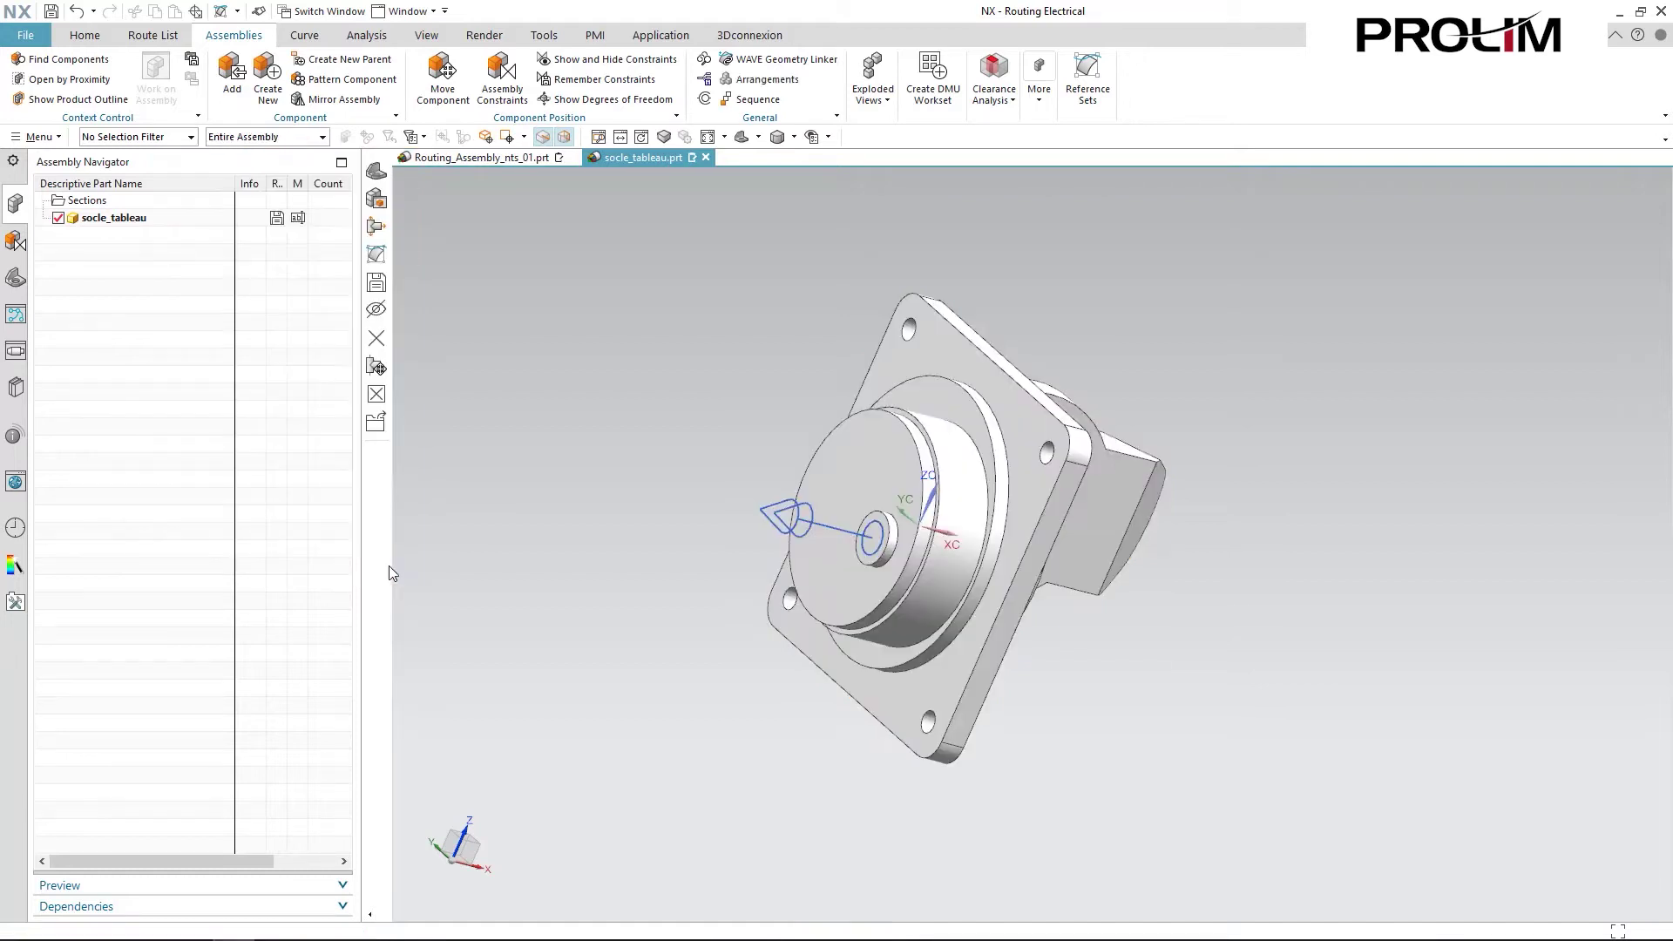
Replace the socle component's reference set with a fuller one and view the enclosure in Trimetric
left_click(479, 157)
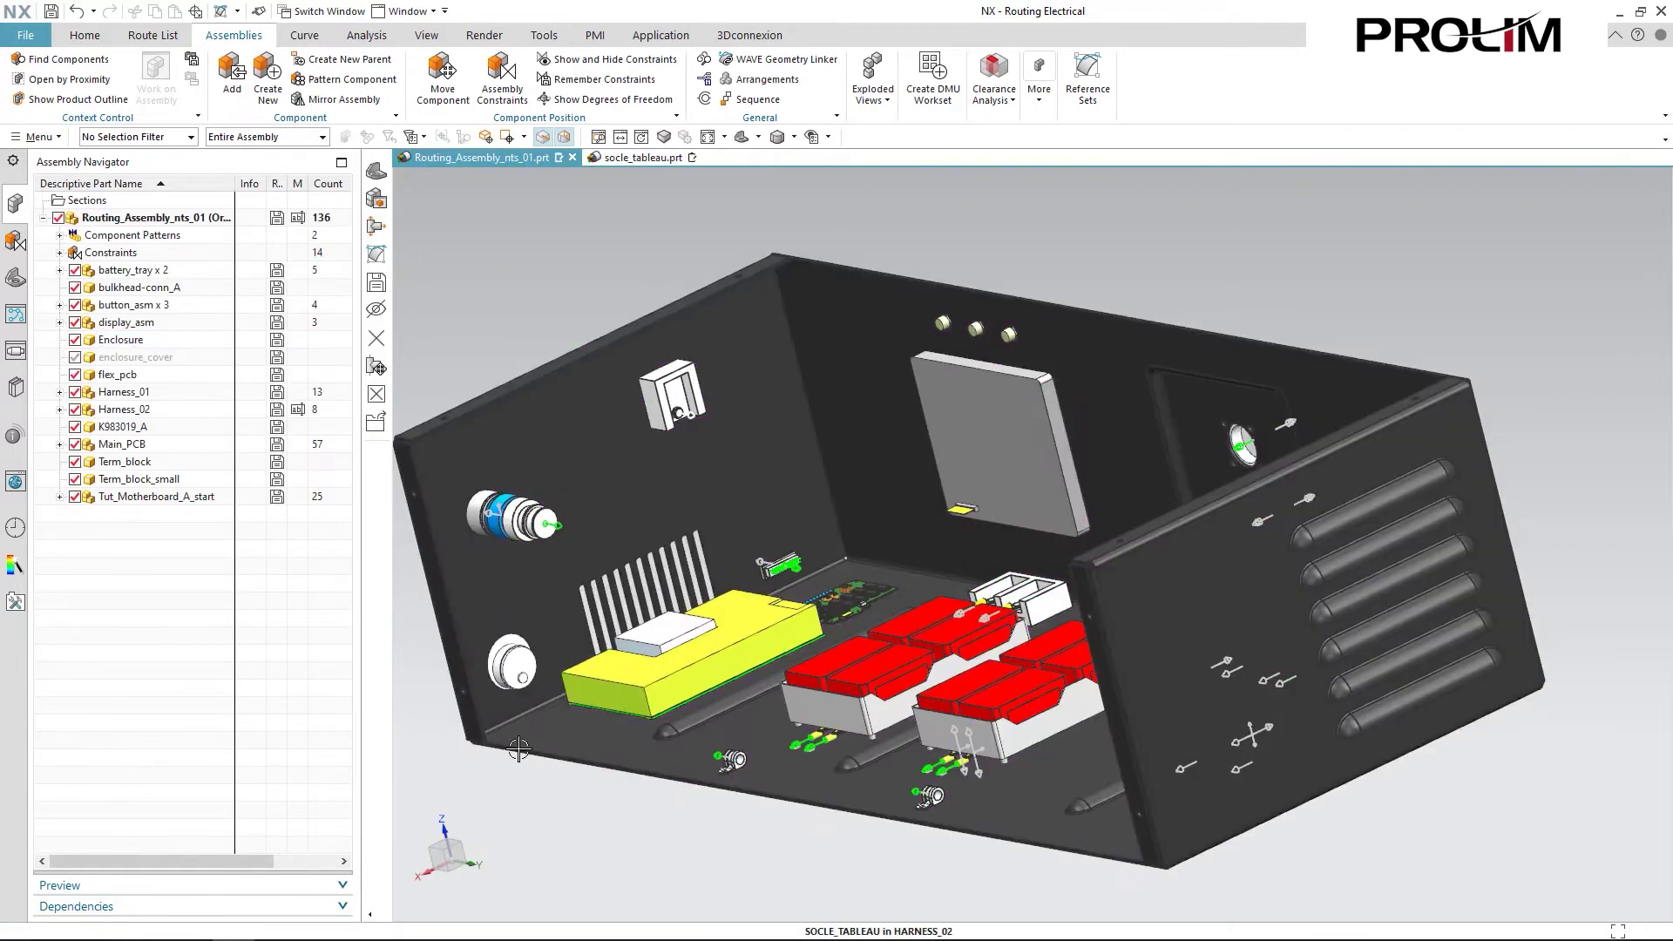
right_click(512, 688)
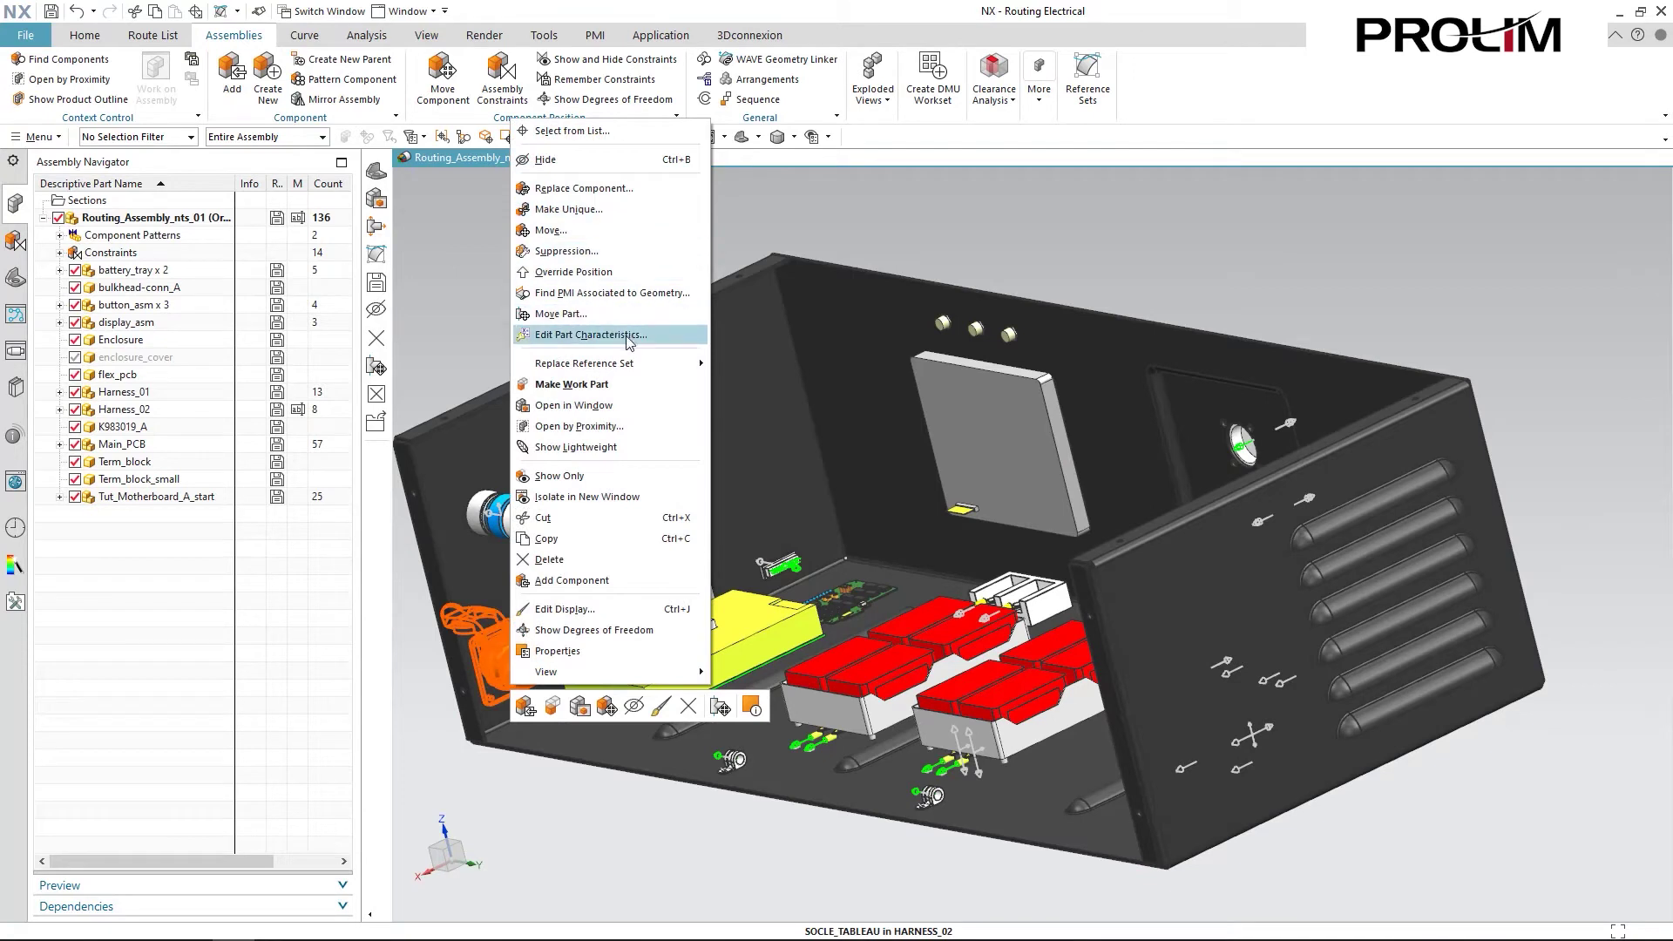
mouse_move(631, 366)
left_click(789, 441)
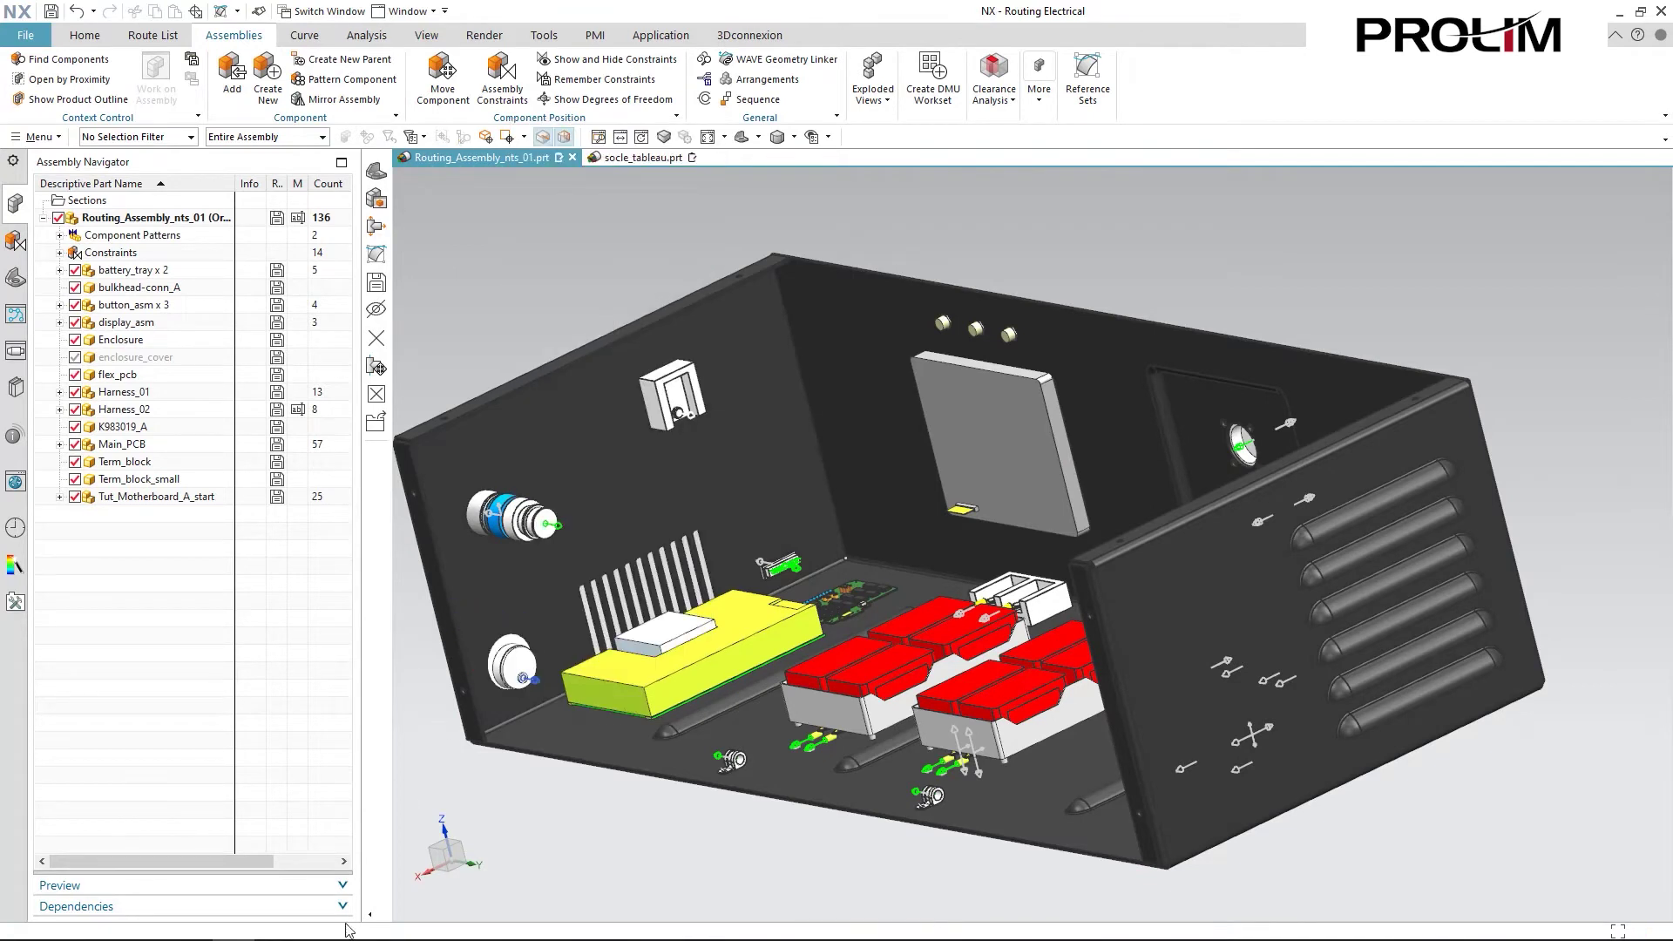
middle_click_drag(423, 728, 445, 722)
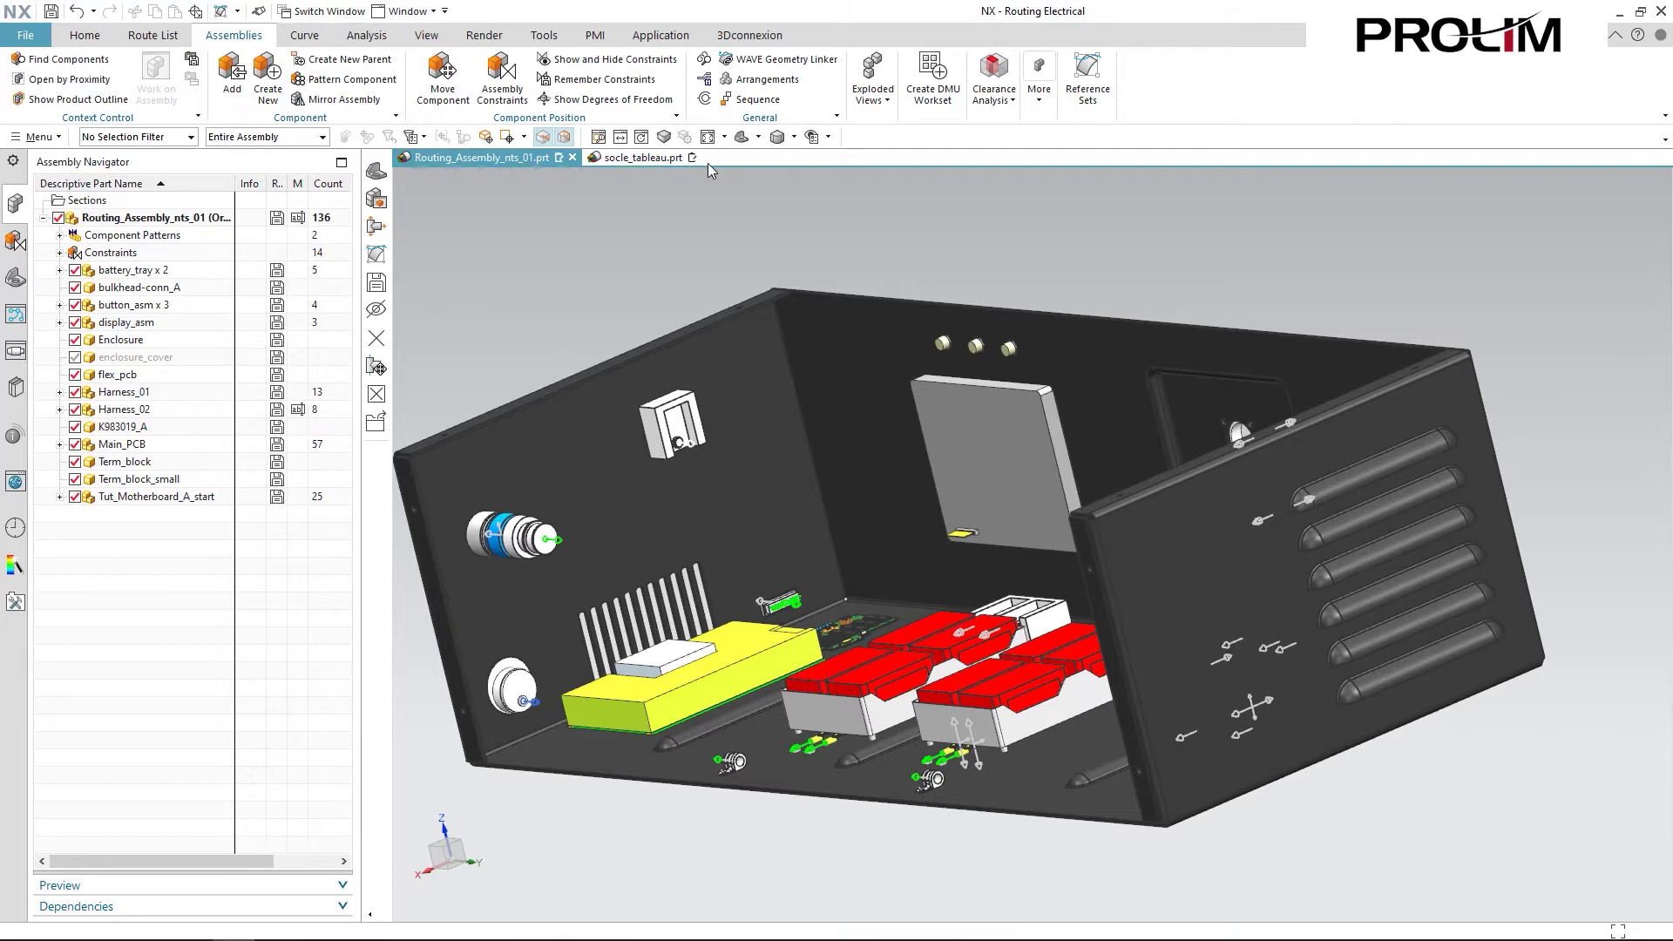
left_click(743, 137)
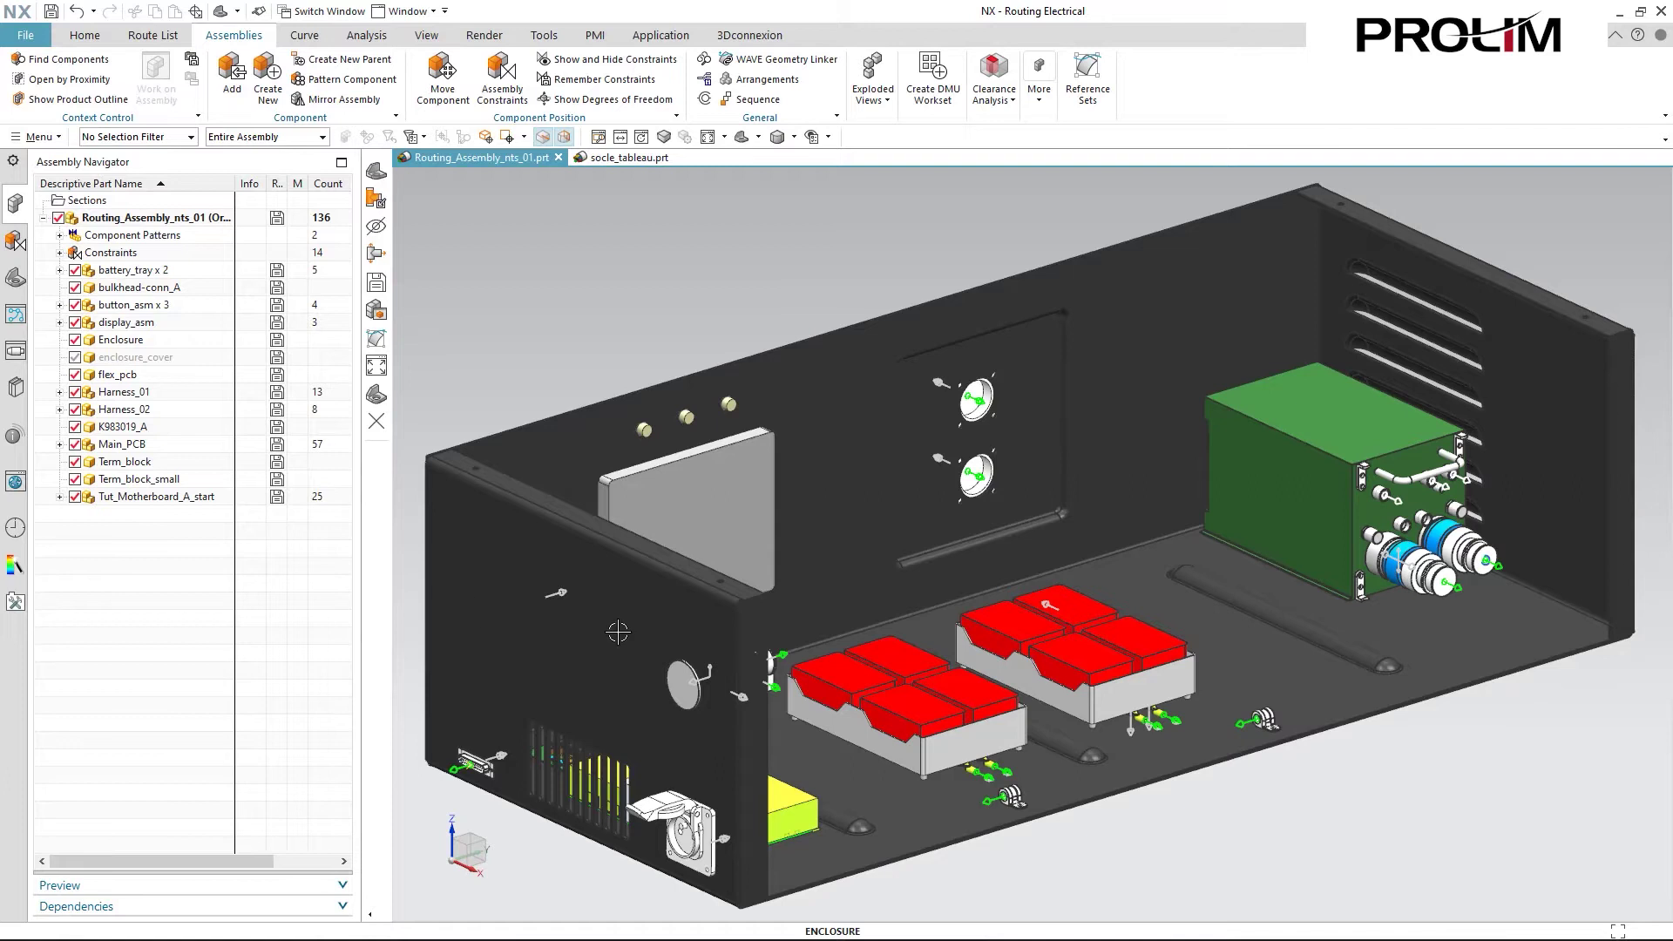
middle_click_drag(736, 620, 612, 605)
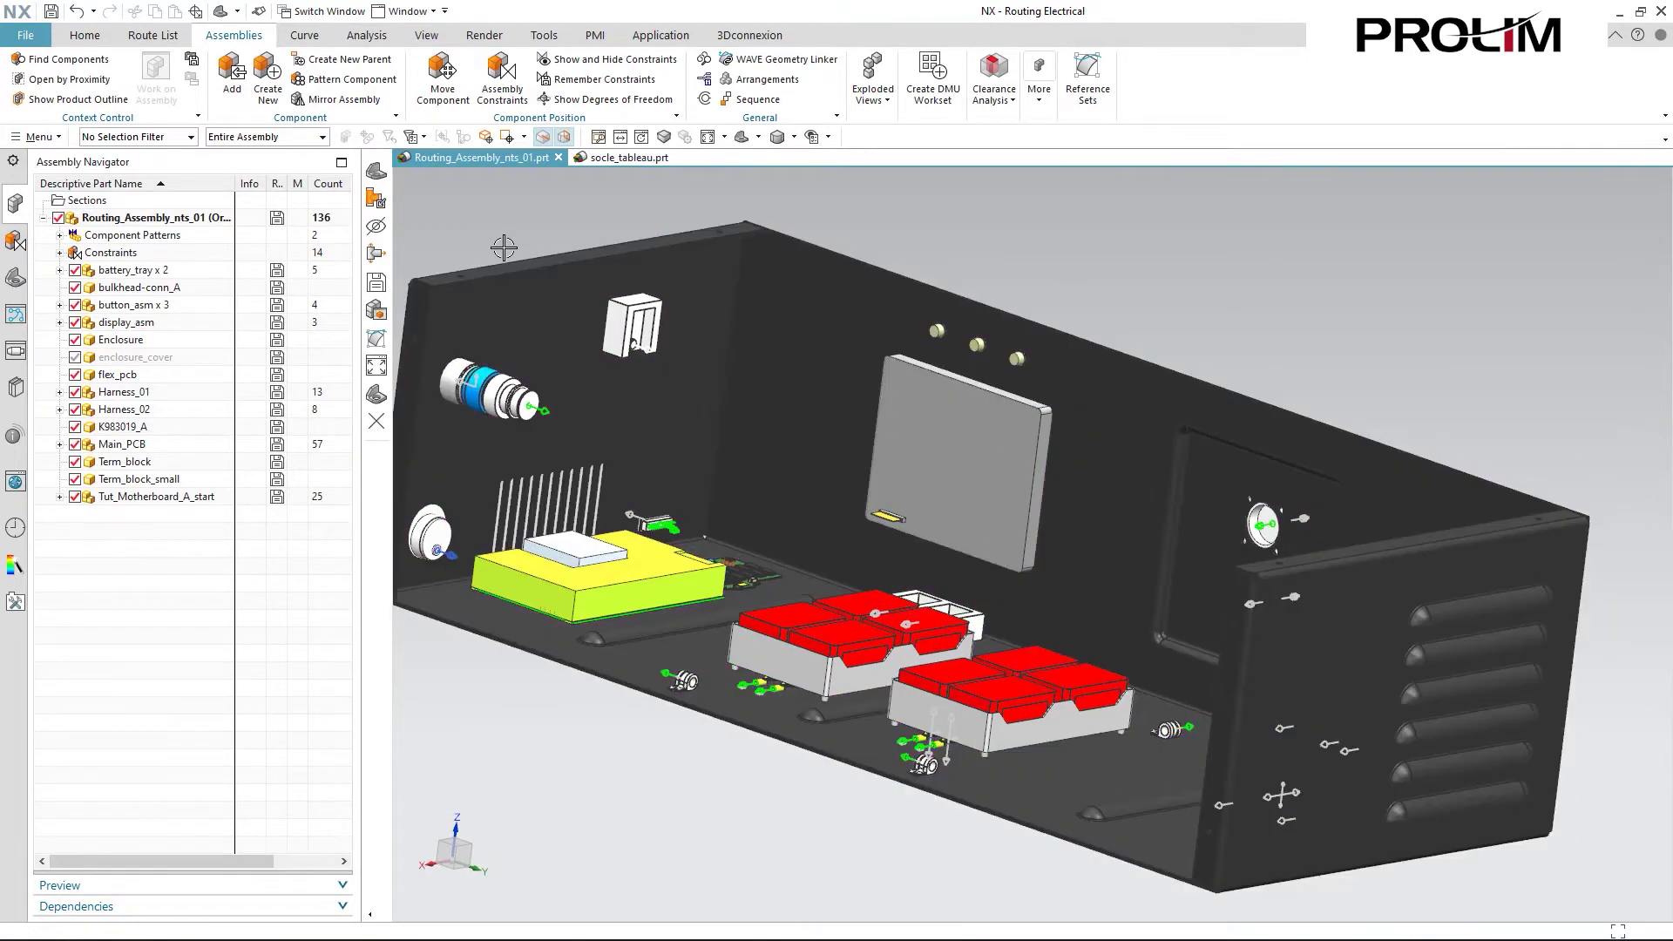
Make Harness_01 the work part in the assembly and start Place Part
right_click(146, 394)
left_click(219, 451)
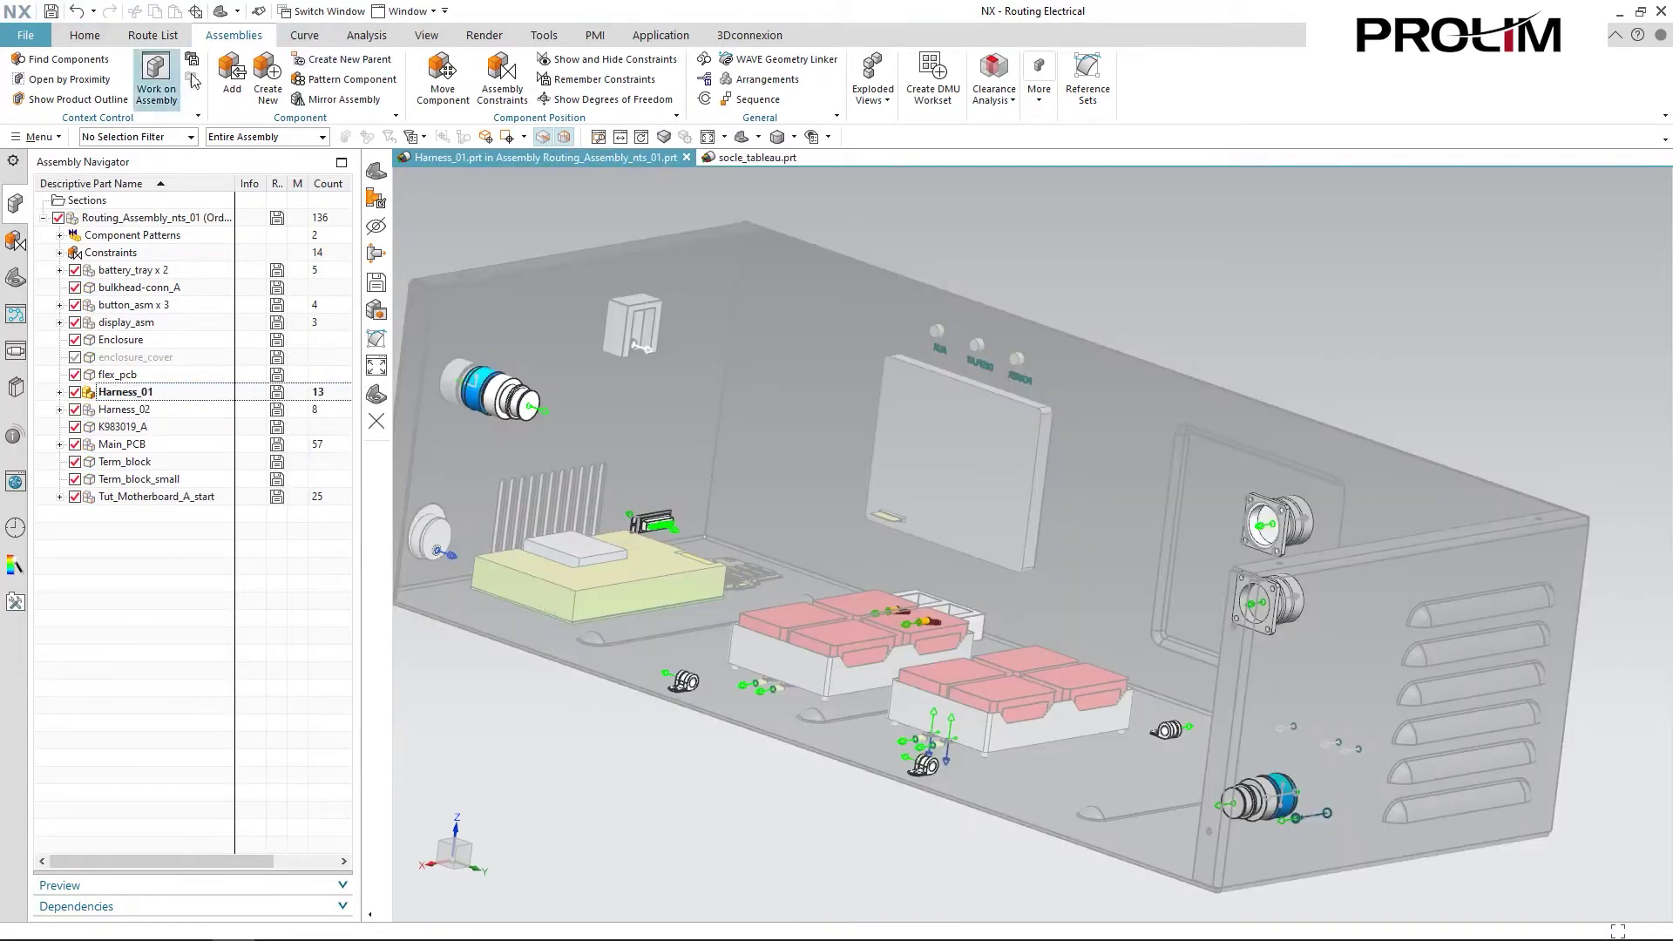
left_click(98, 41)
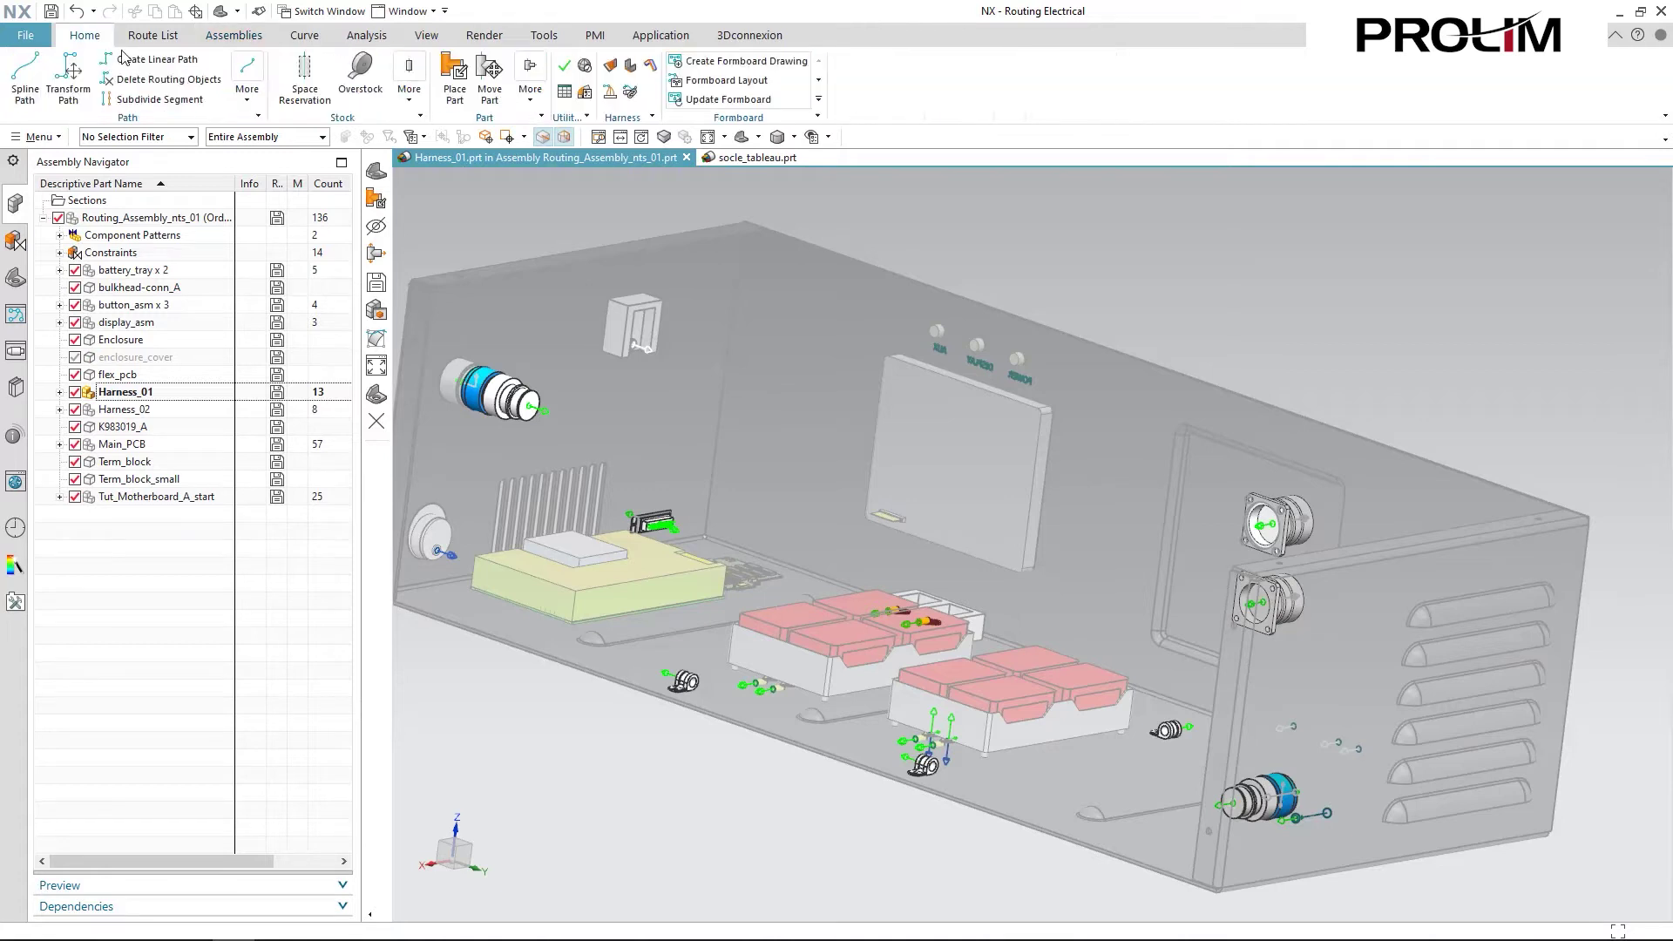
left_click(454, 78)
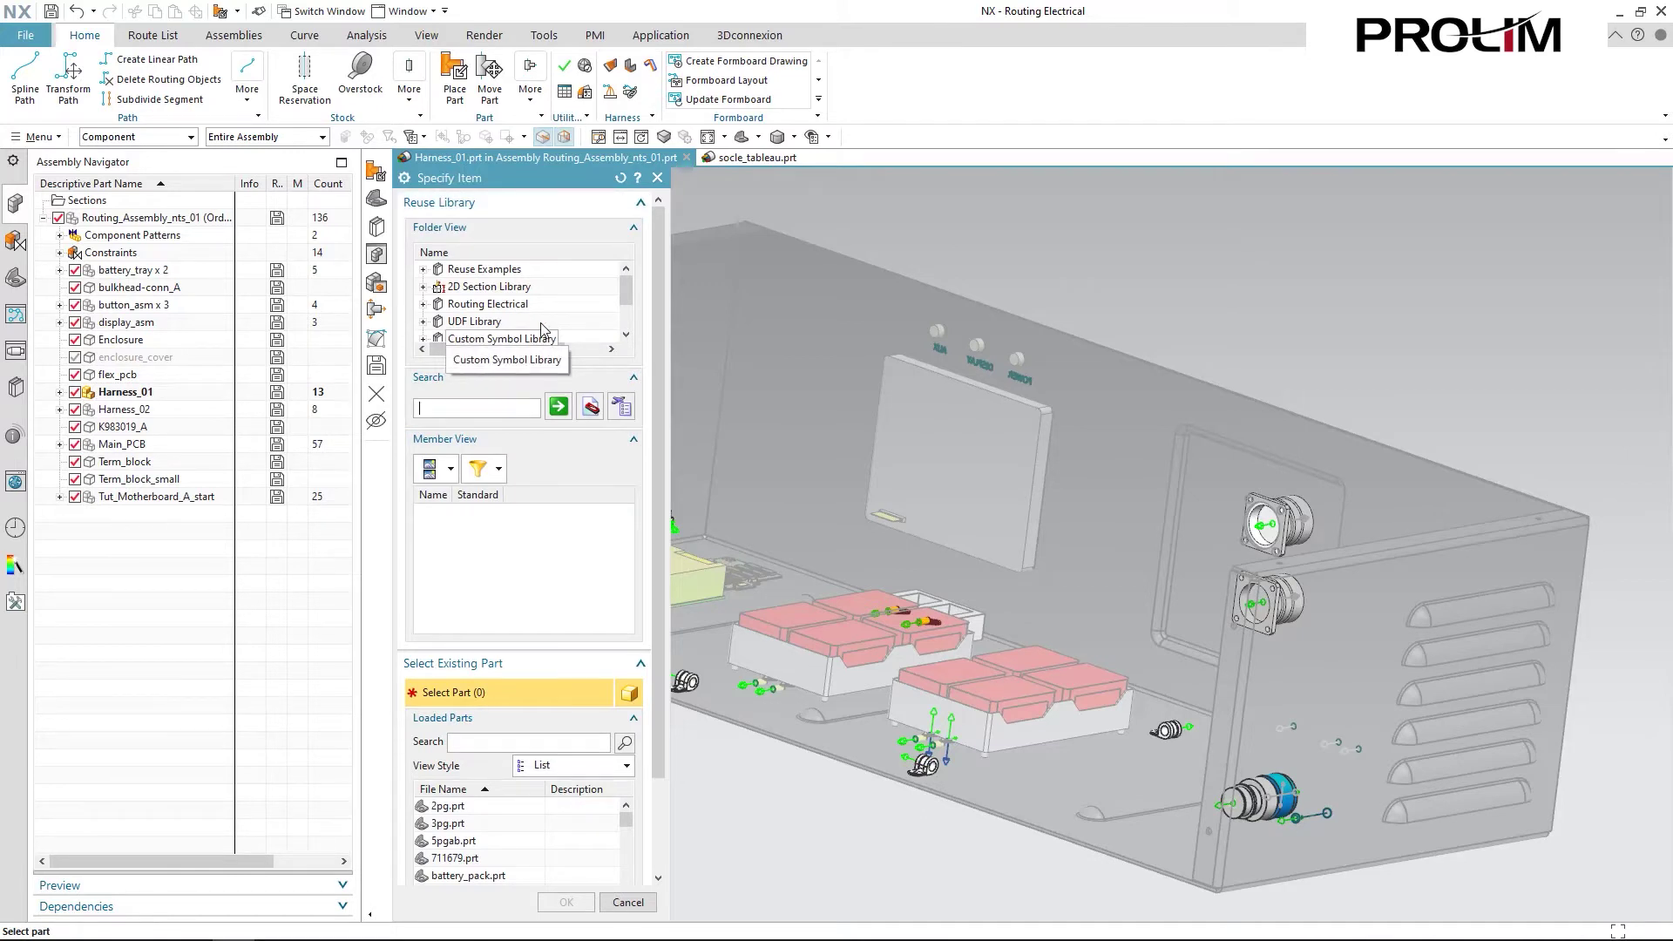
Choose the MS25036127 part from the Routing Electrical library for placement
left_click(520, 307)
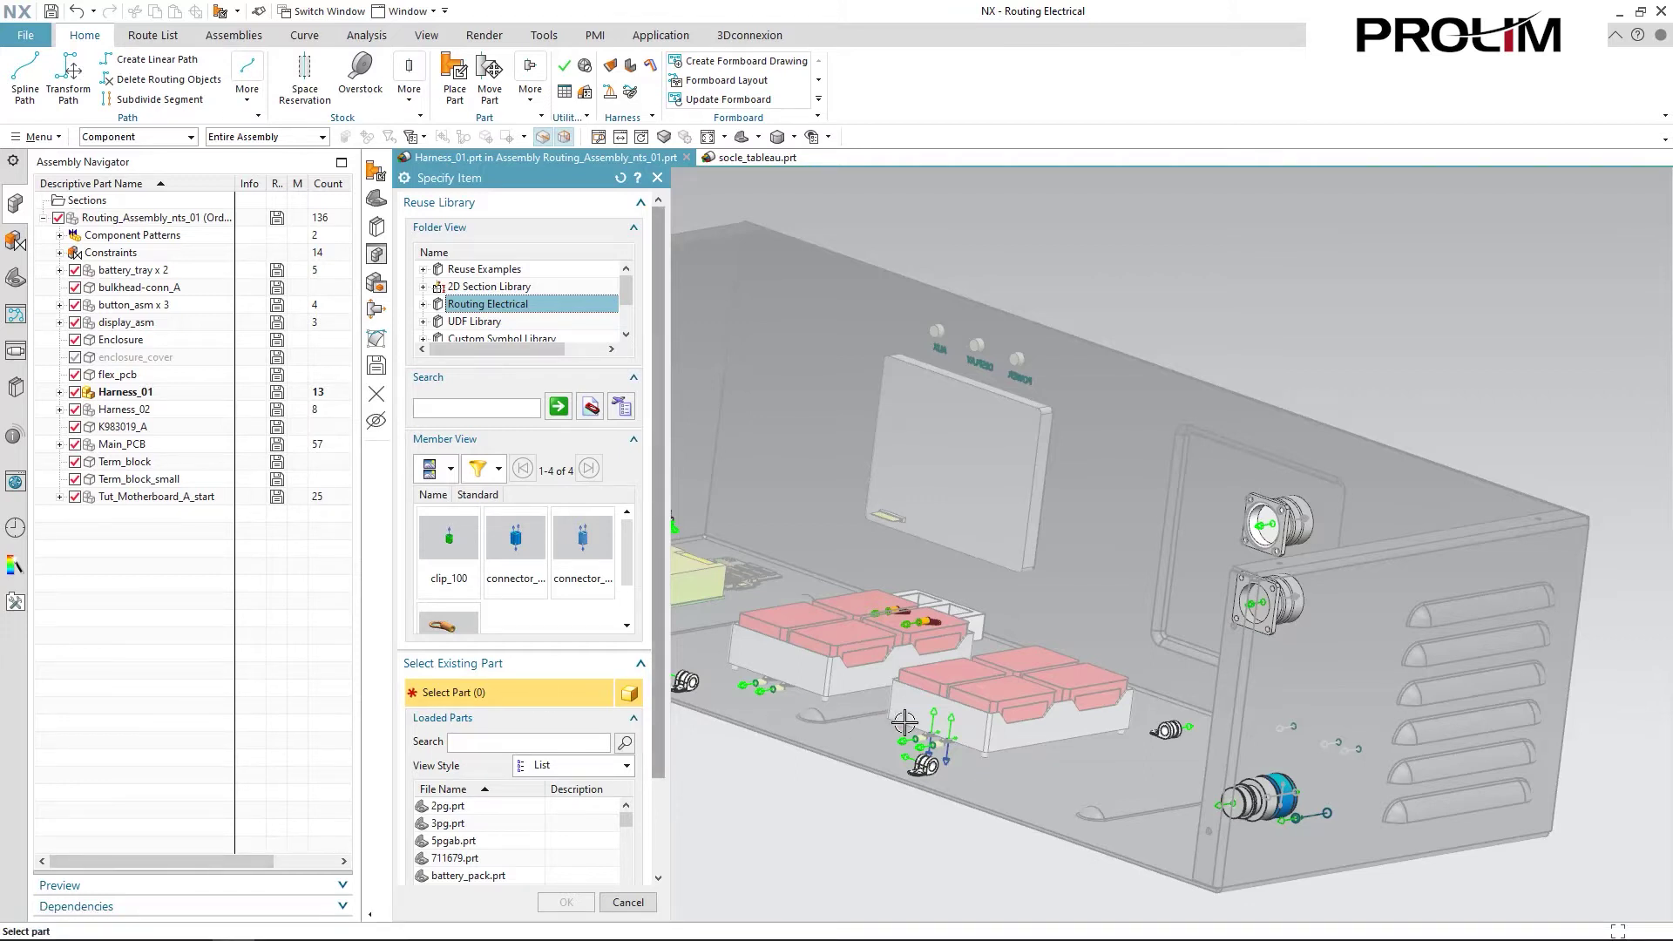
left_click(930, 745)
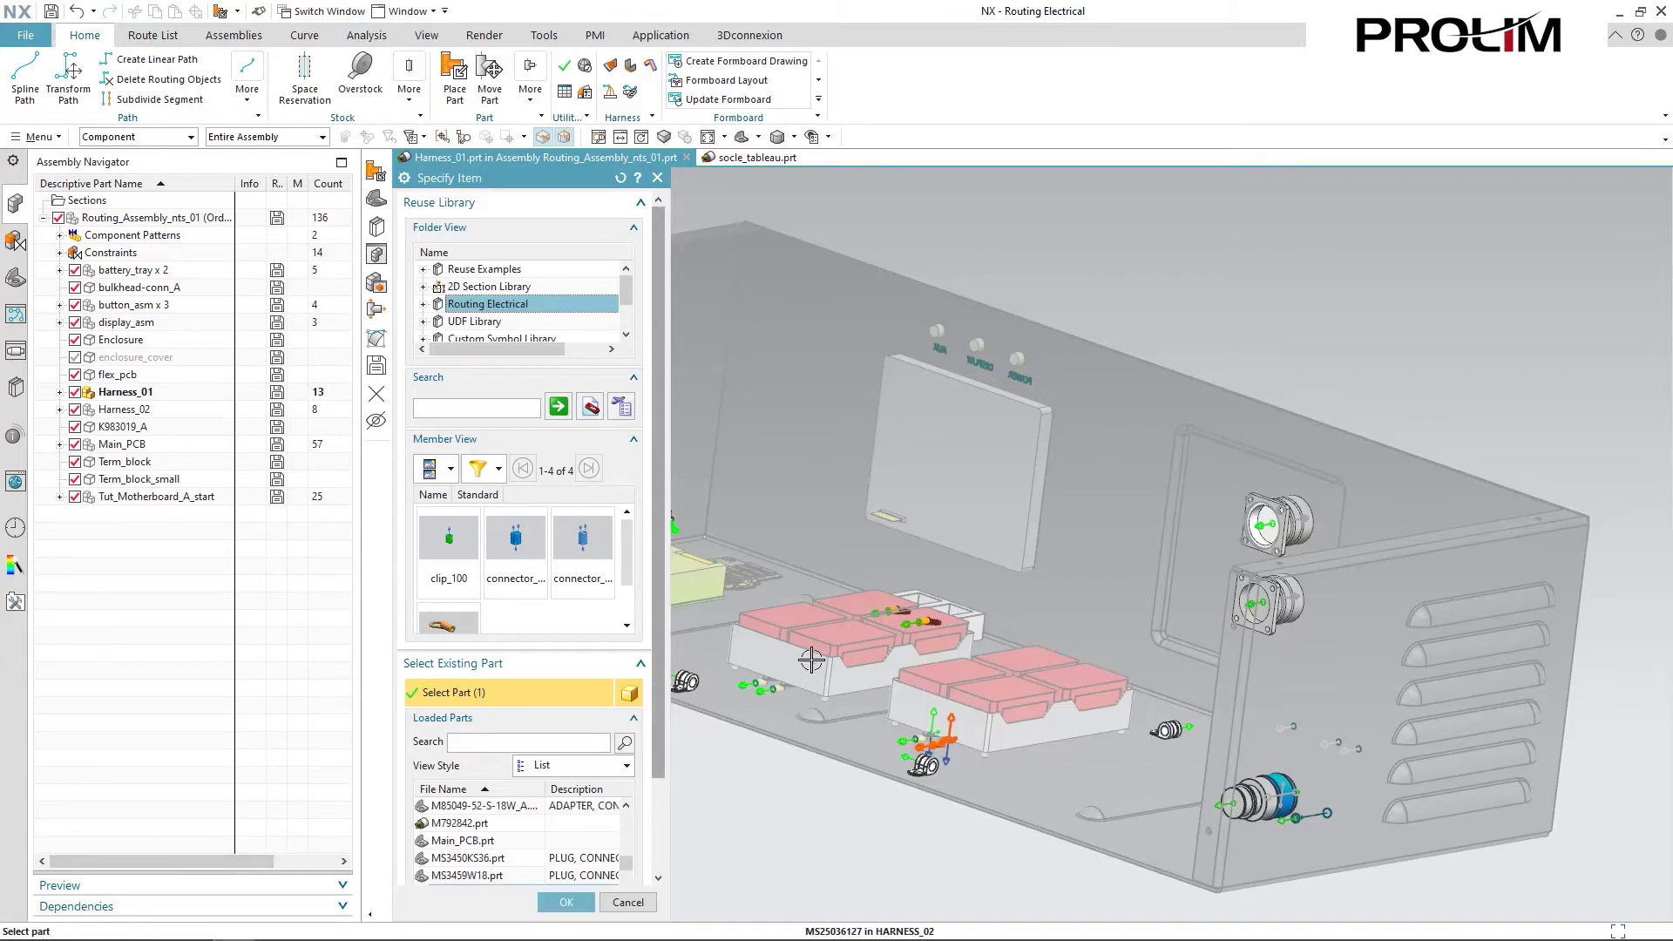
middle_click_drag(824, 659, 945, 746)
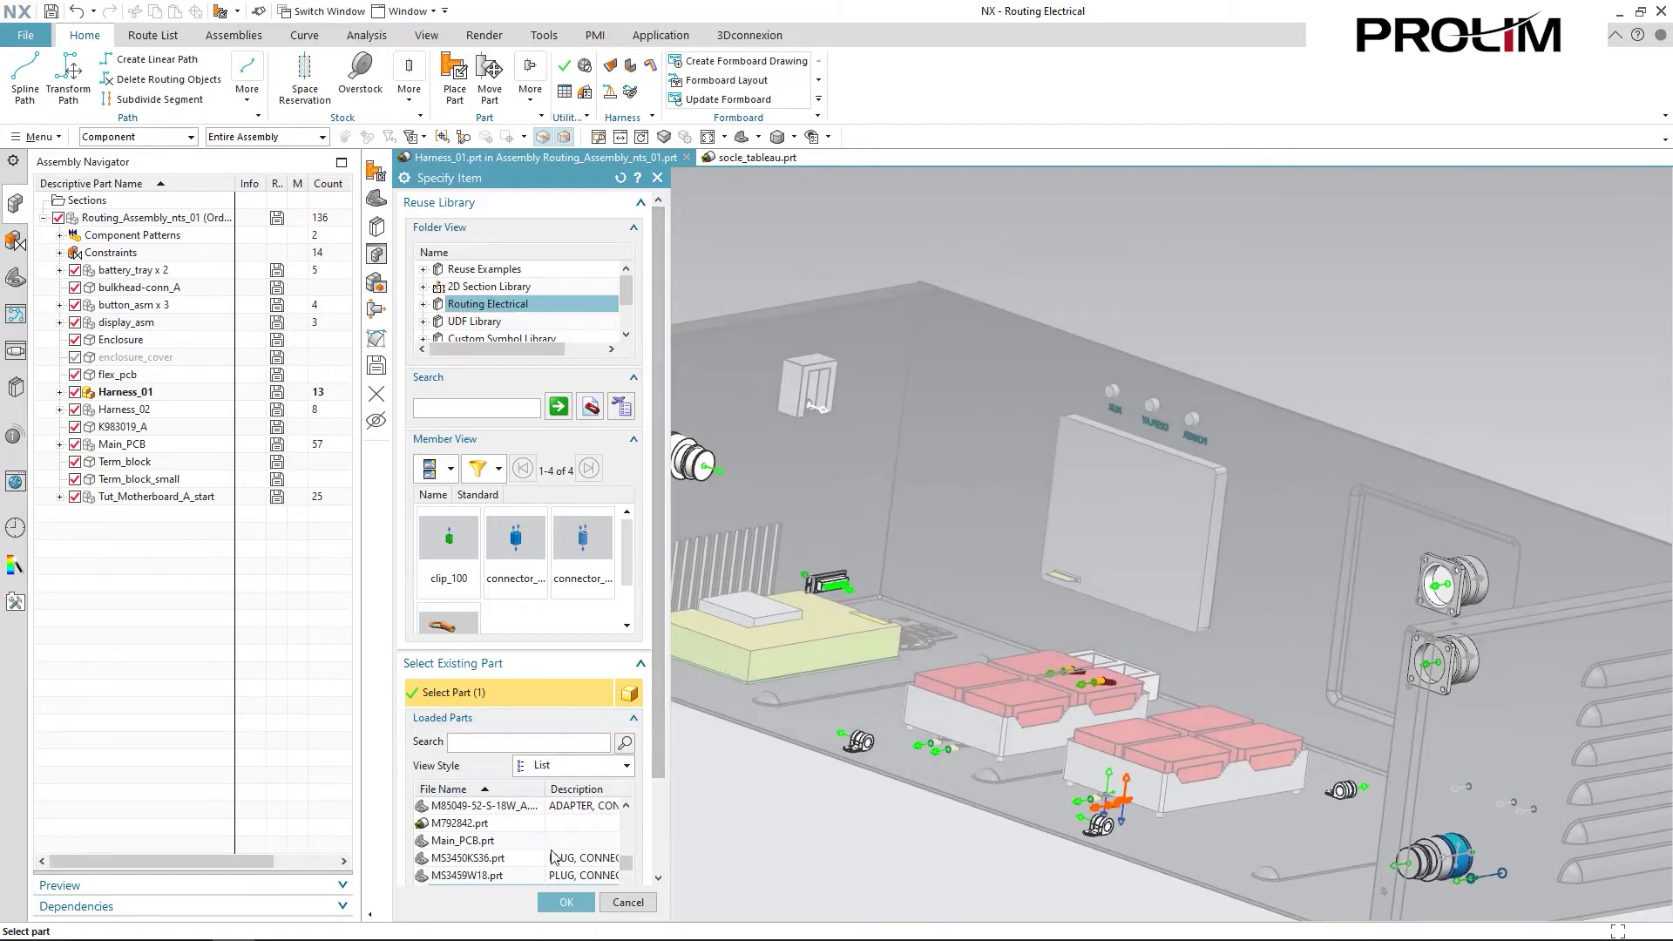
left_click(567, 902)
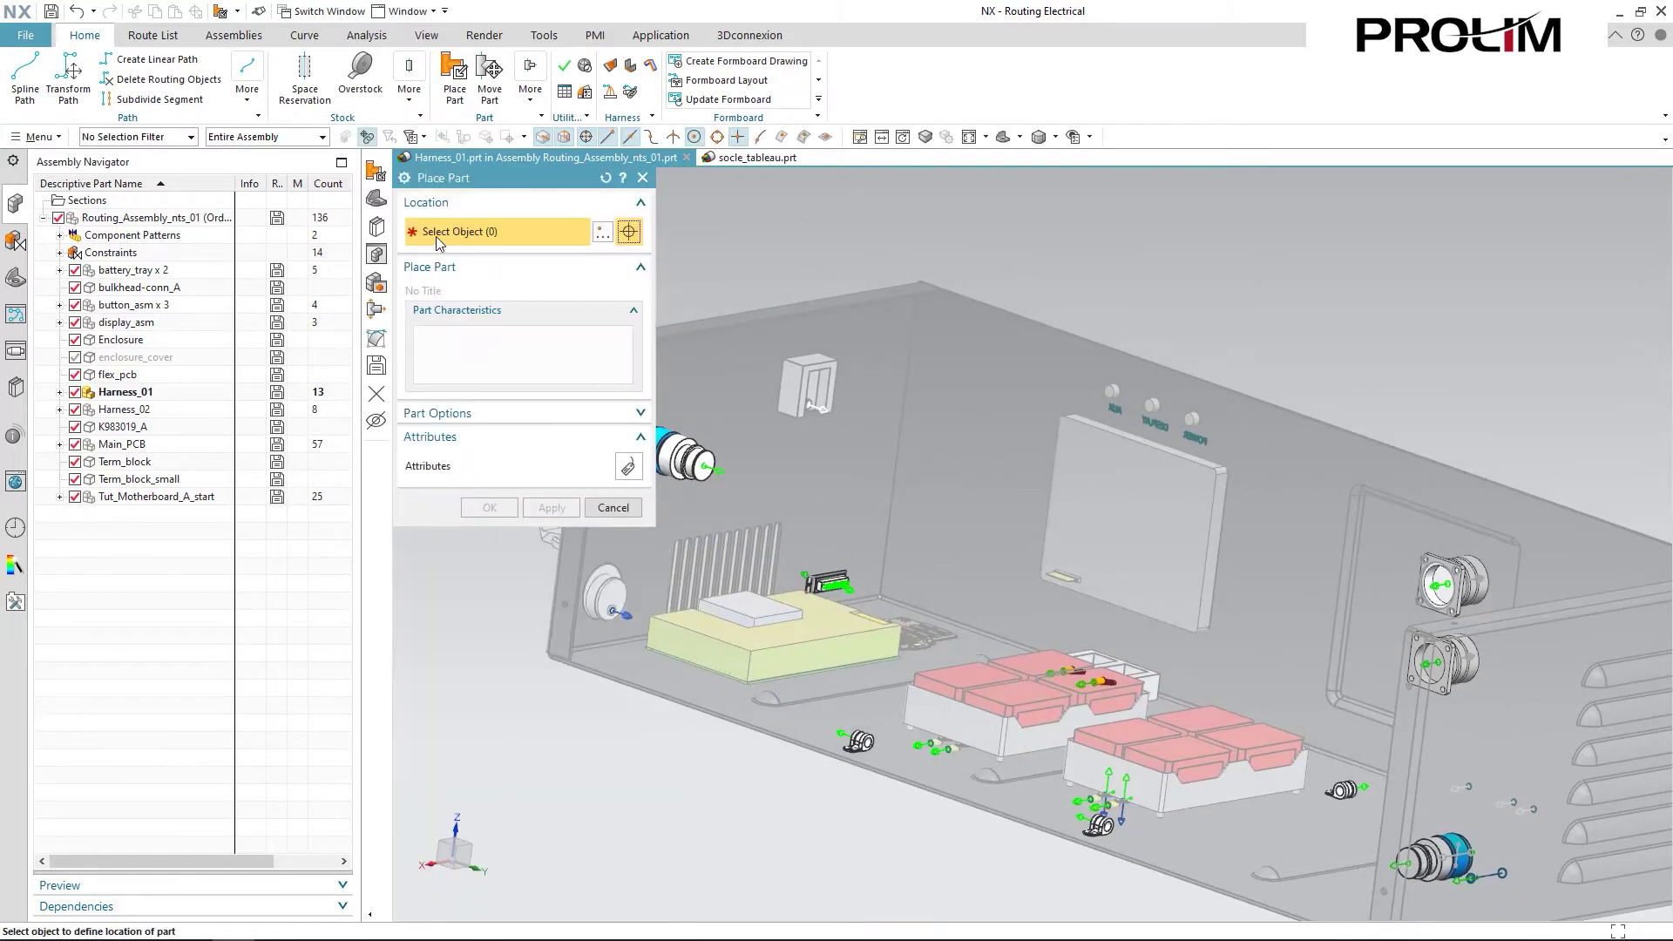
Place MS25036127 at the terminal block edge midpoint without WAVE linking, with 270° port rotation
left_click(820, 413)
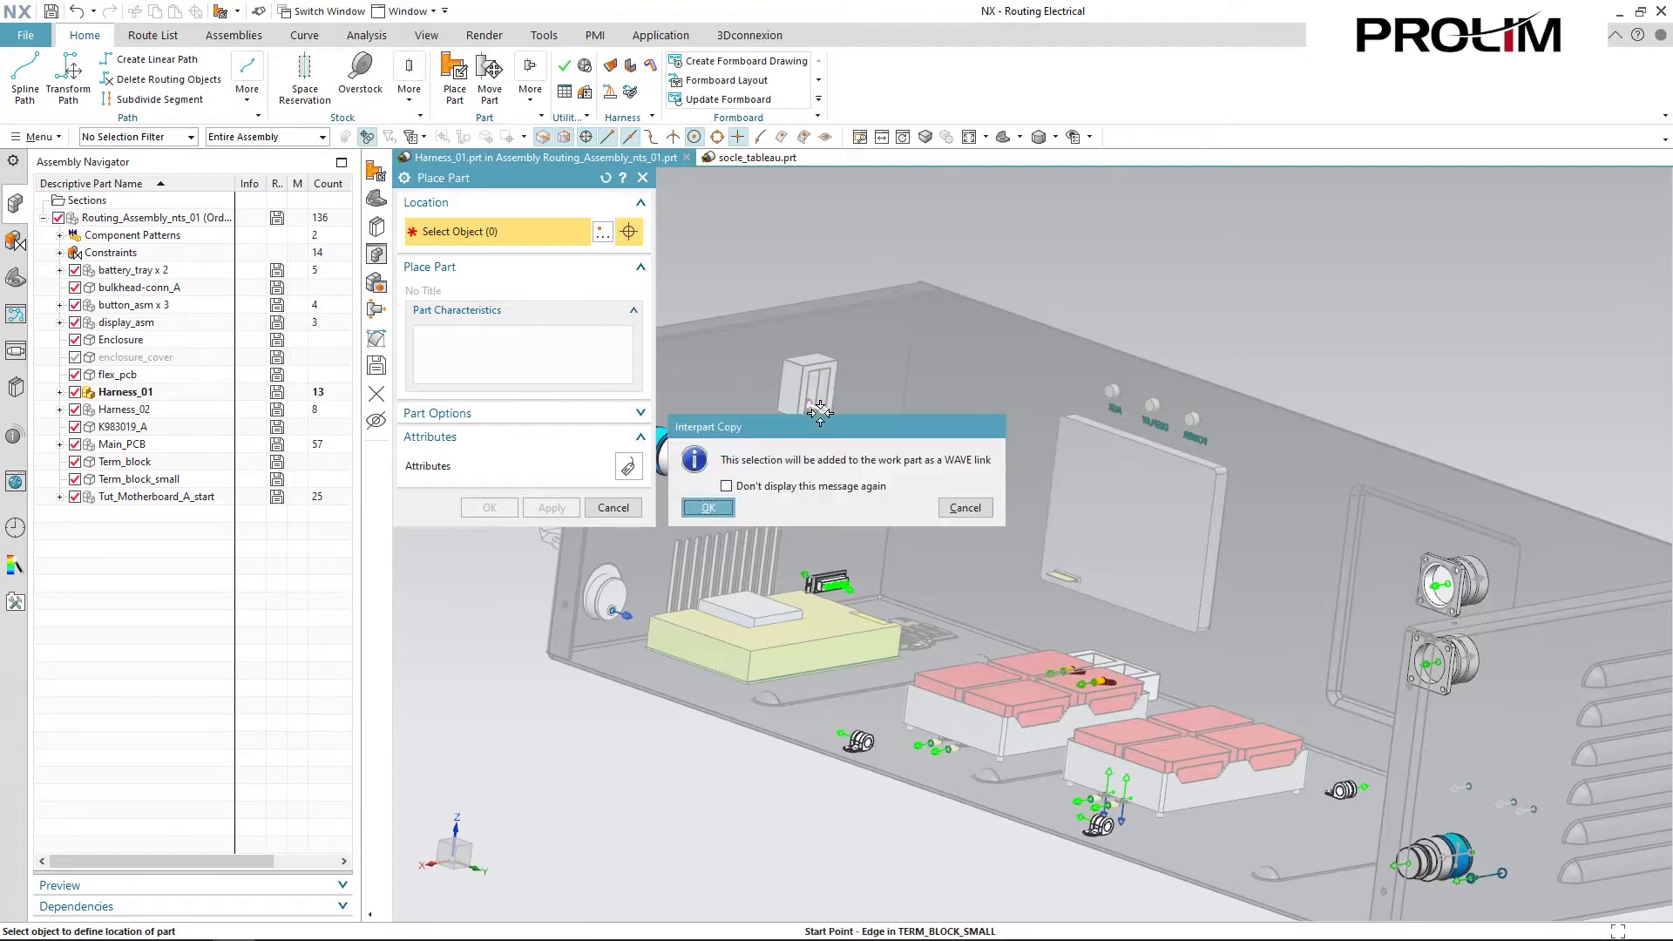
left_click(965, 507)
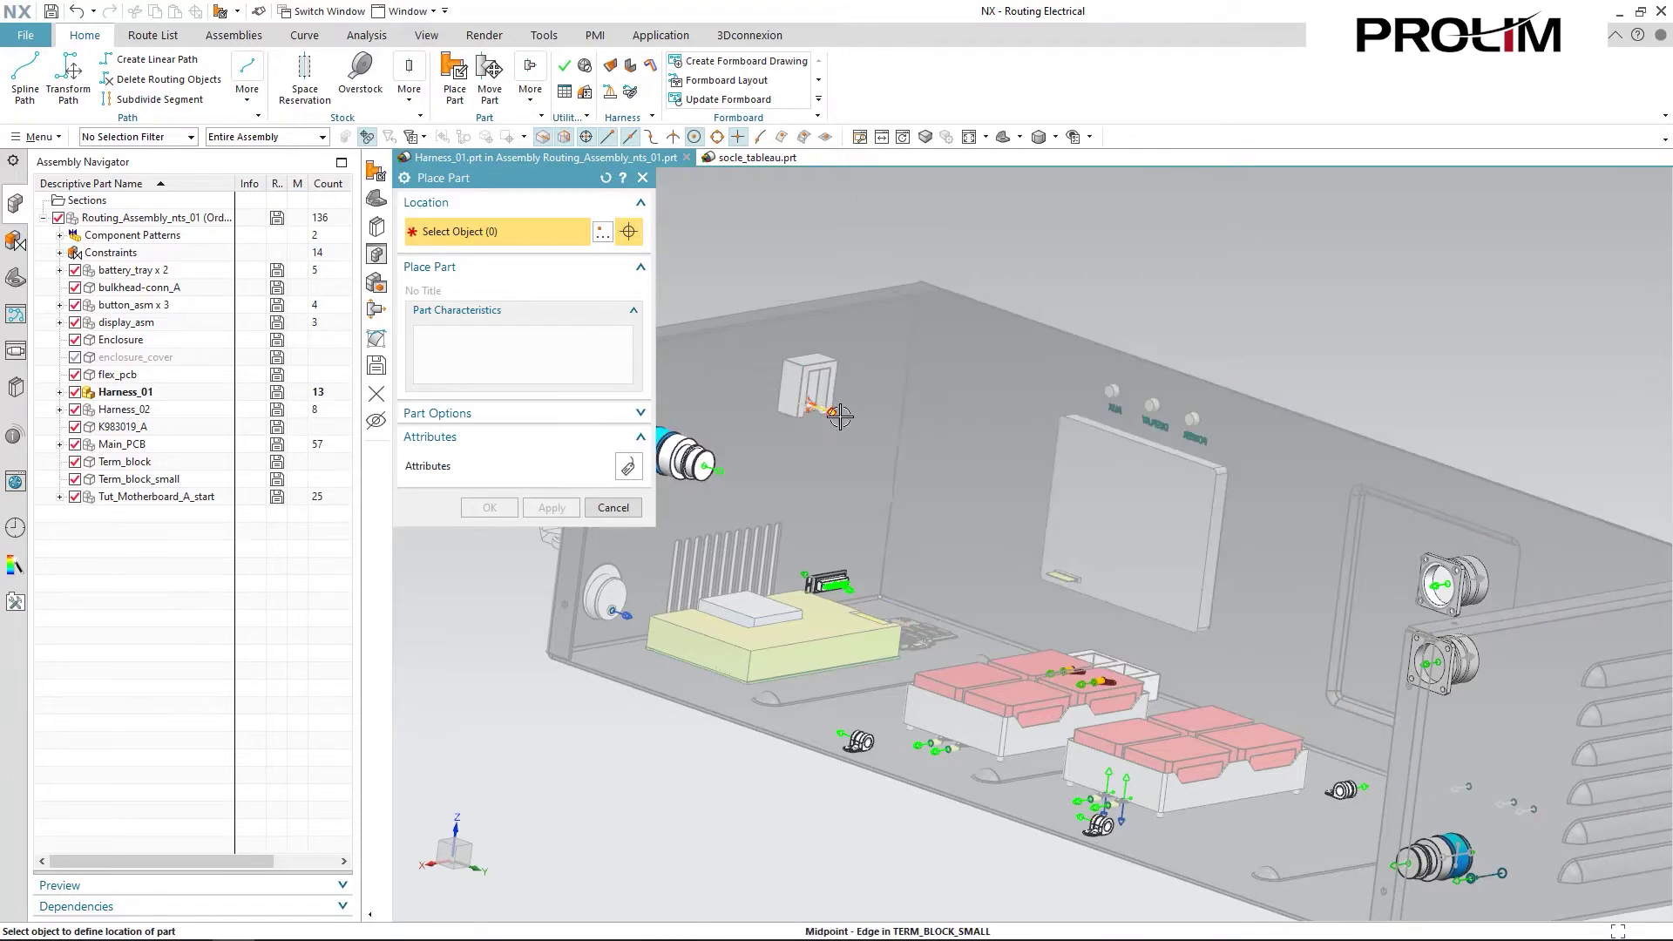
scroll(822, 412, "up", 5)
left_click(784, 392)
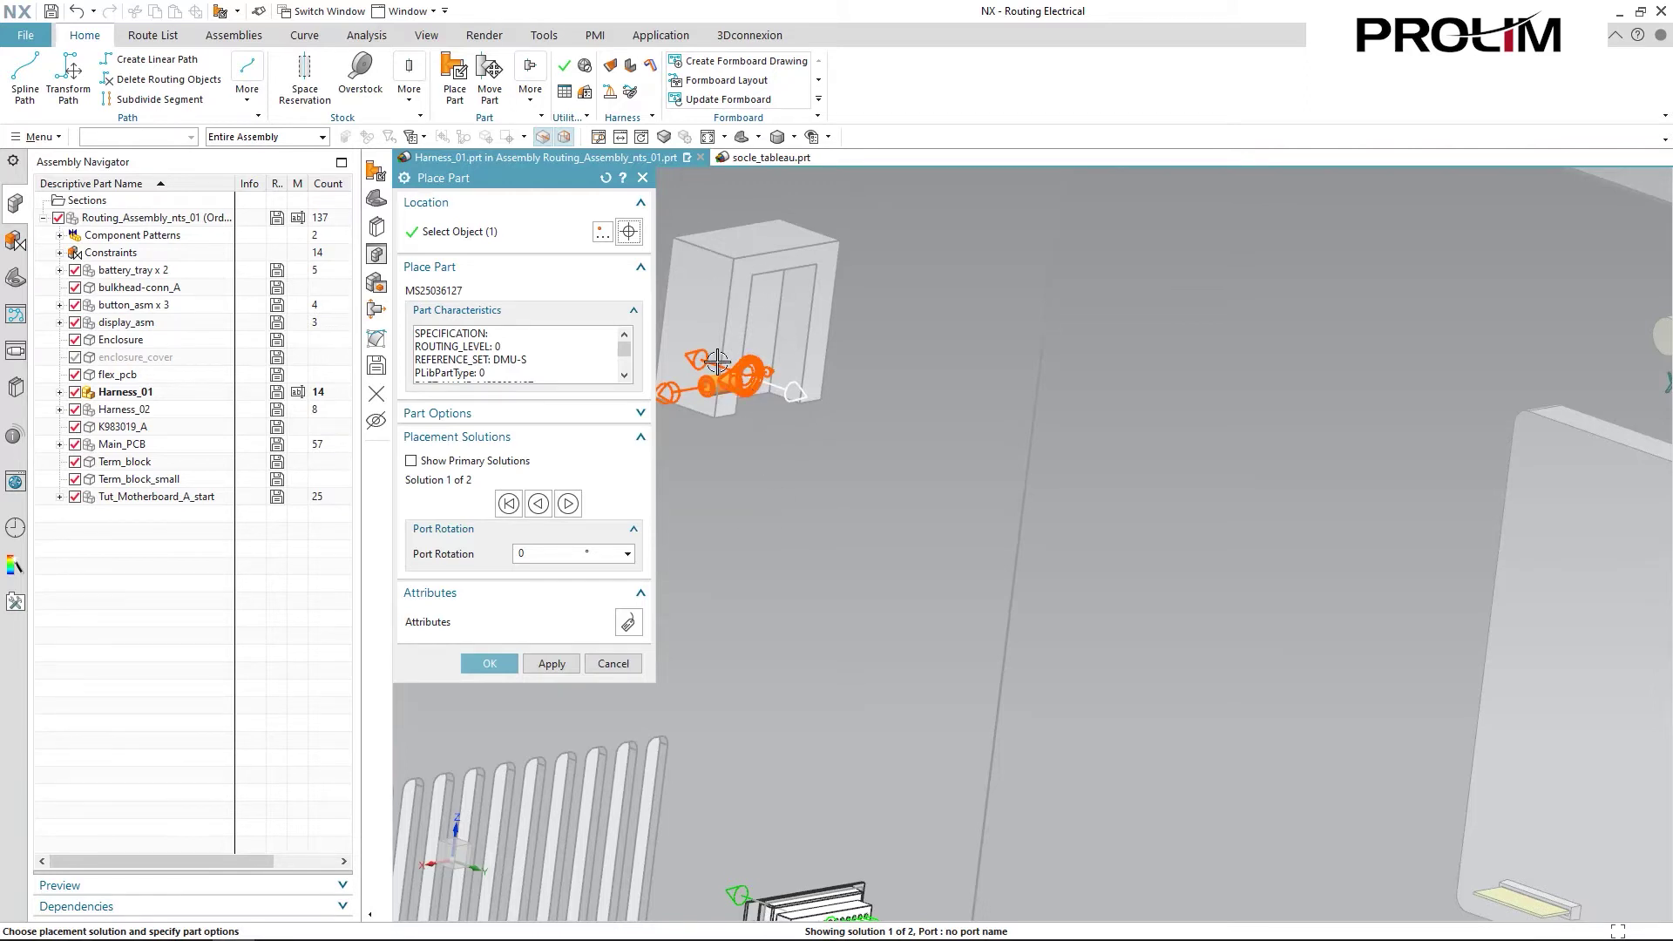
left_click(542, 551)
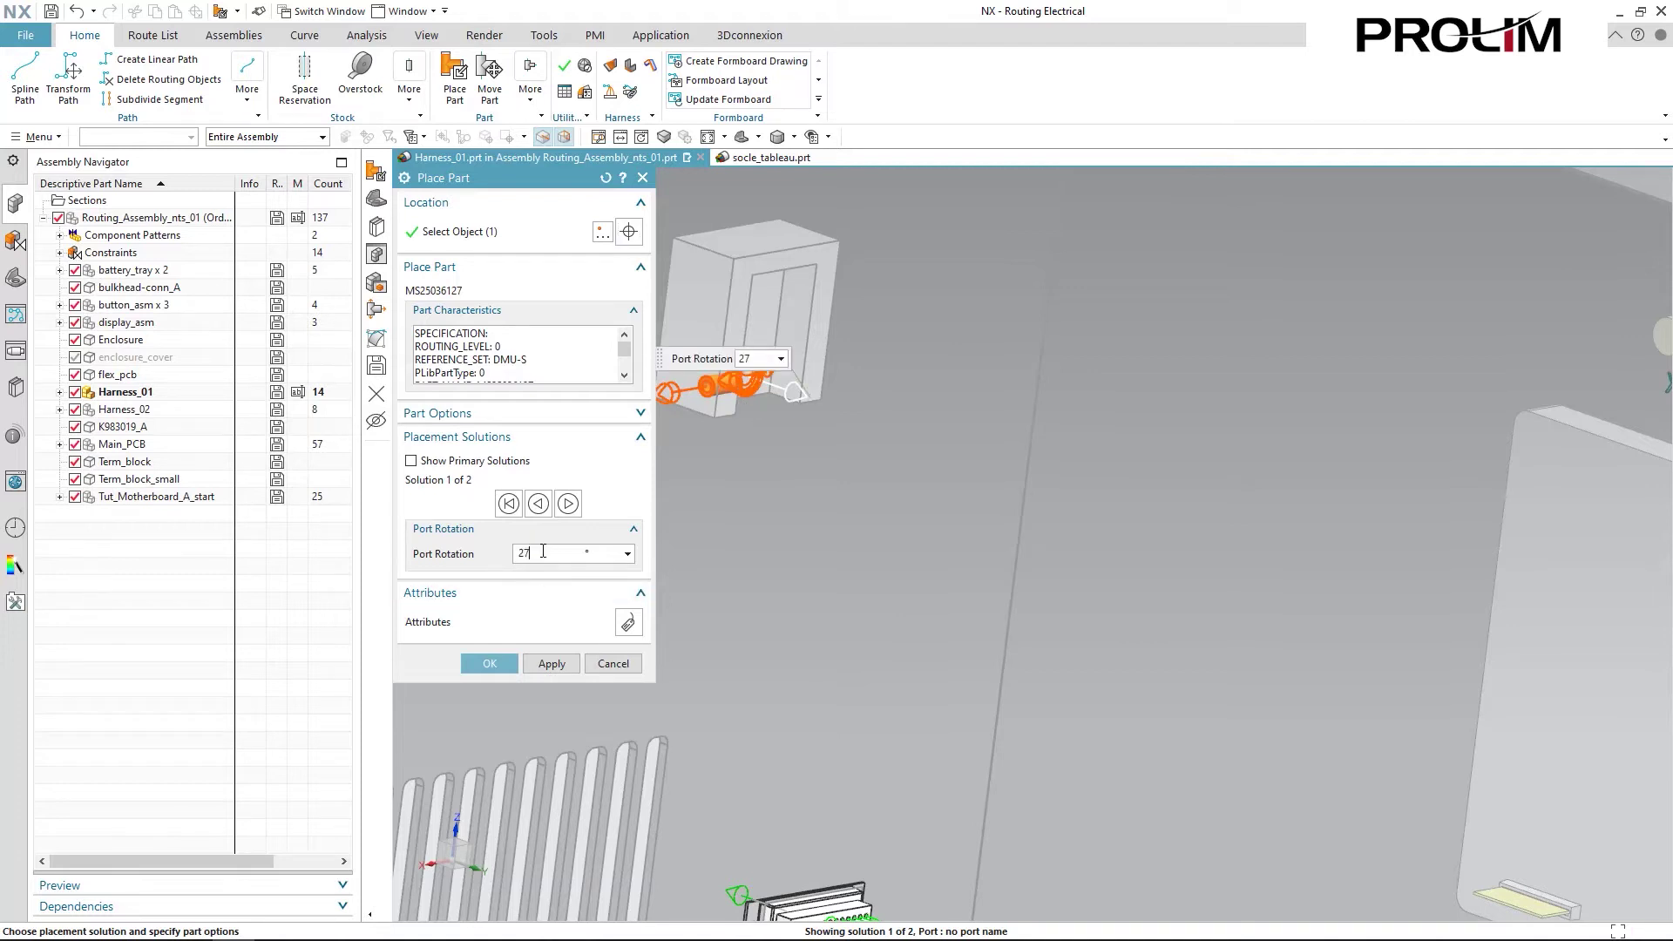
type("270")
key("Return")
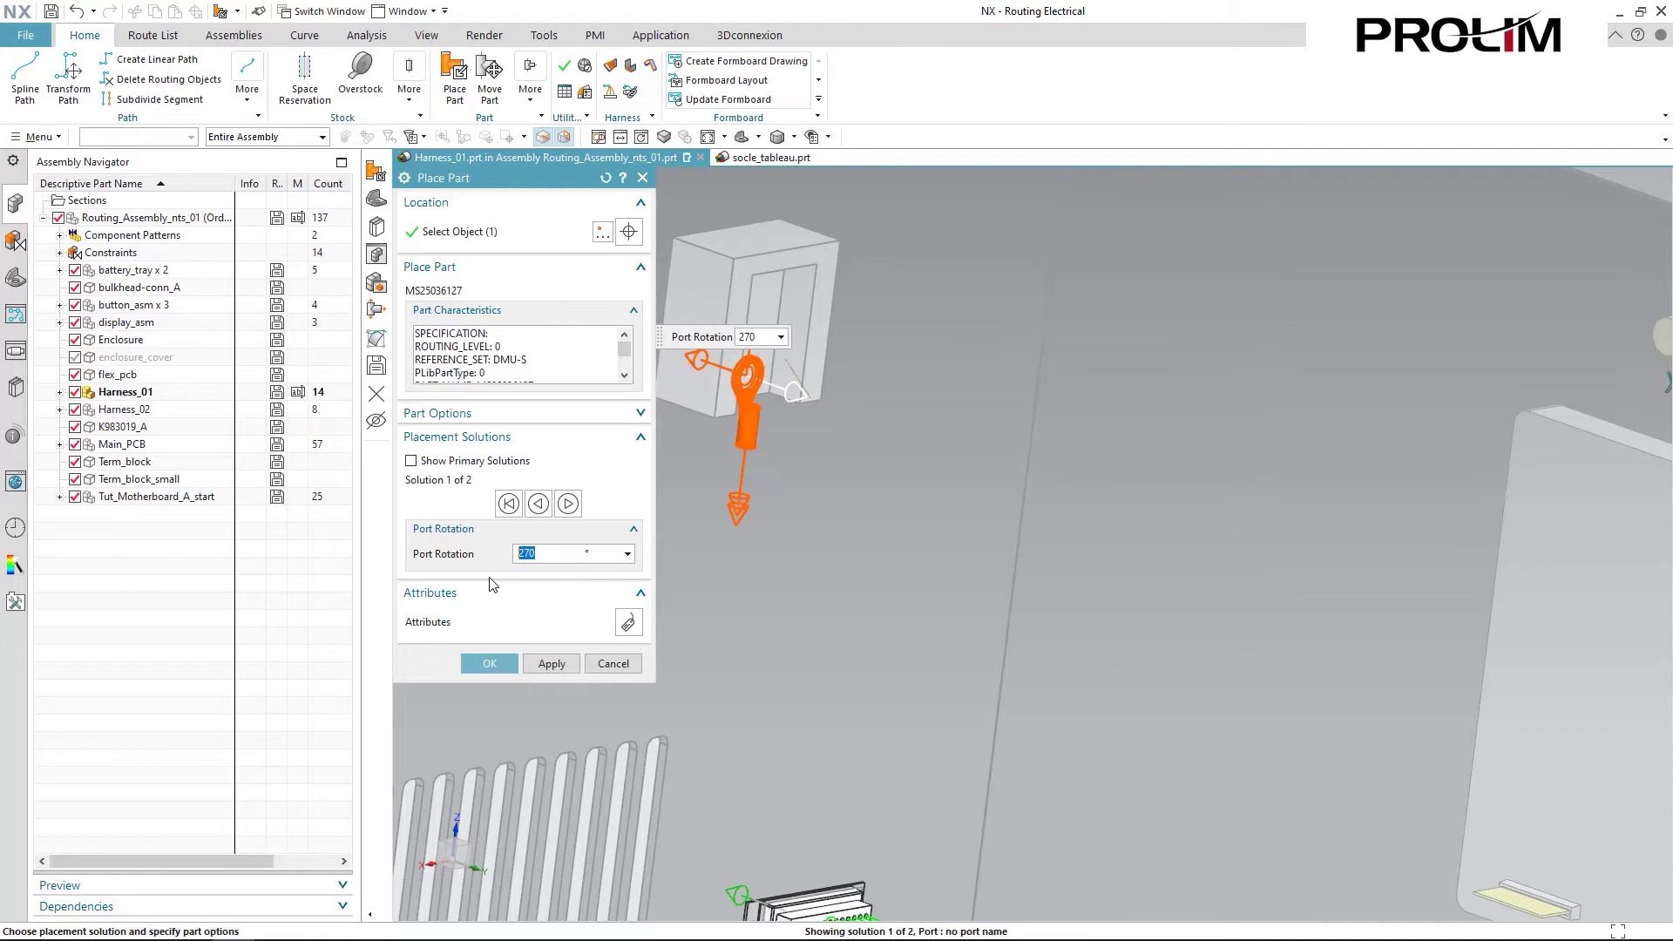
left_click(489, 664)
scroll(763, 676, "down", 5)
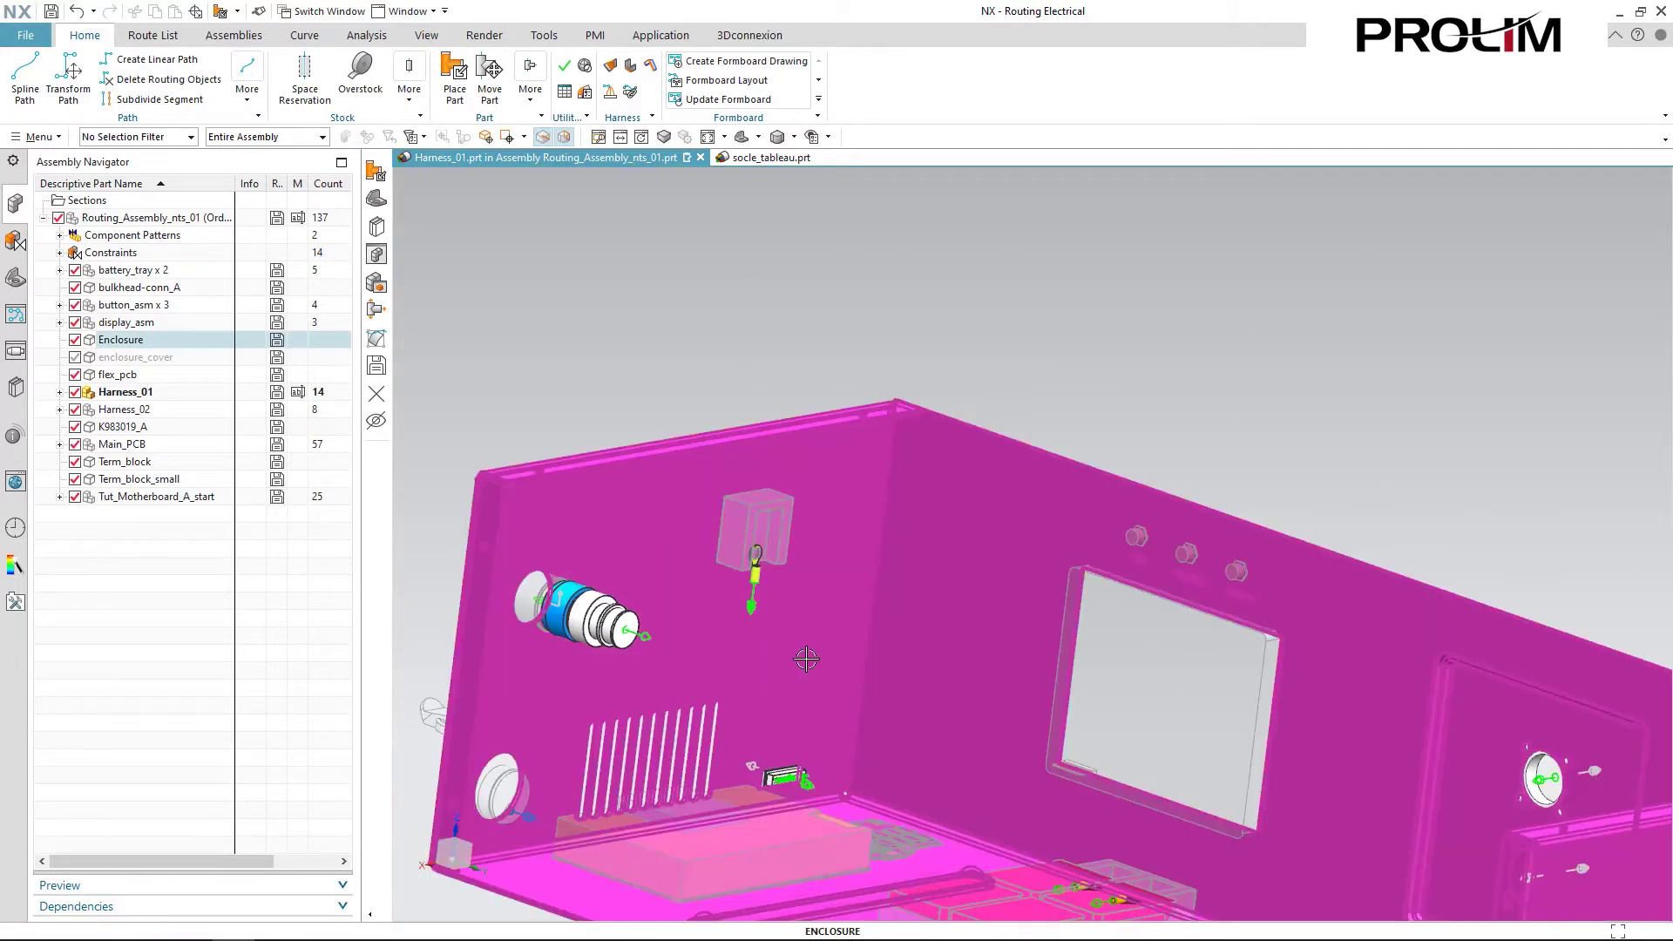
Route a spline path, about 42.65 long, from the right connector through two clips to the left connector
scroll(806, 660, "up", 5)
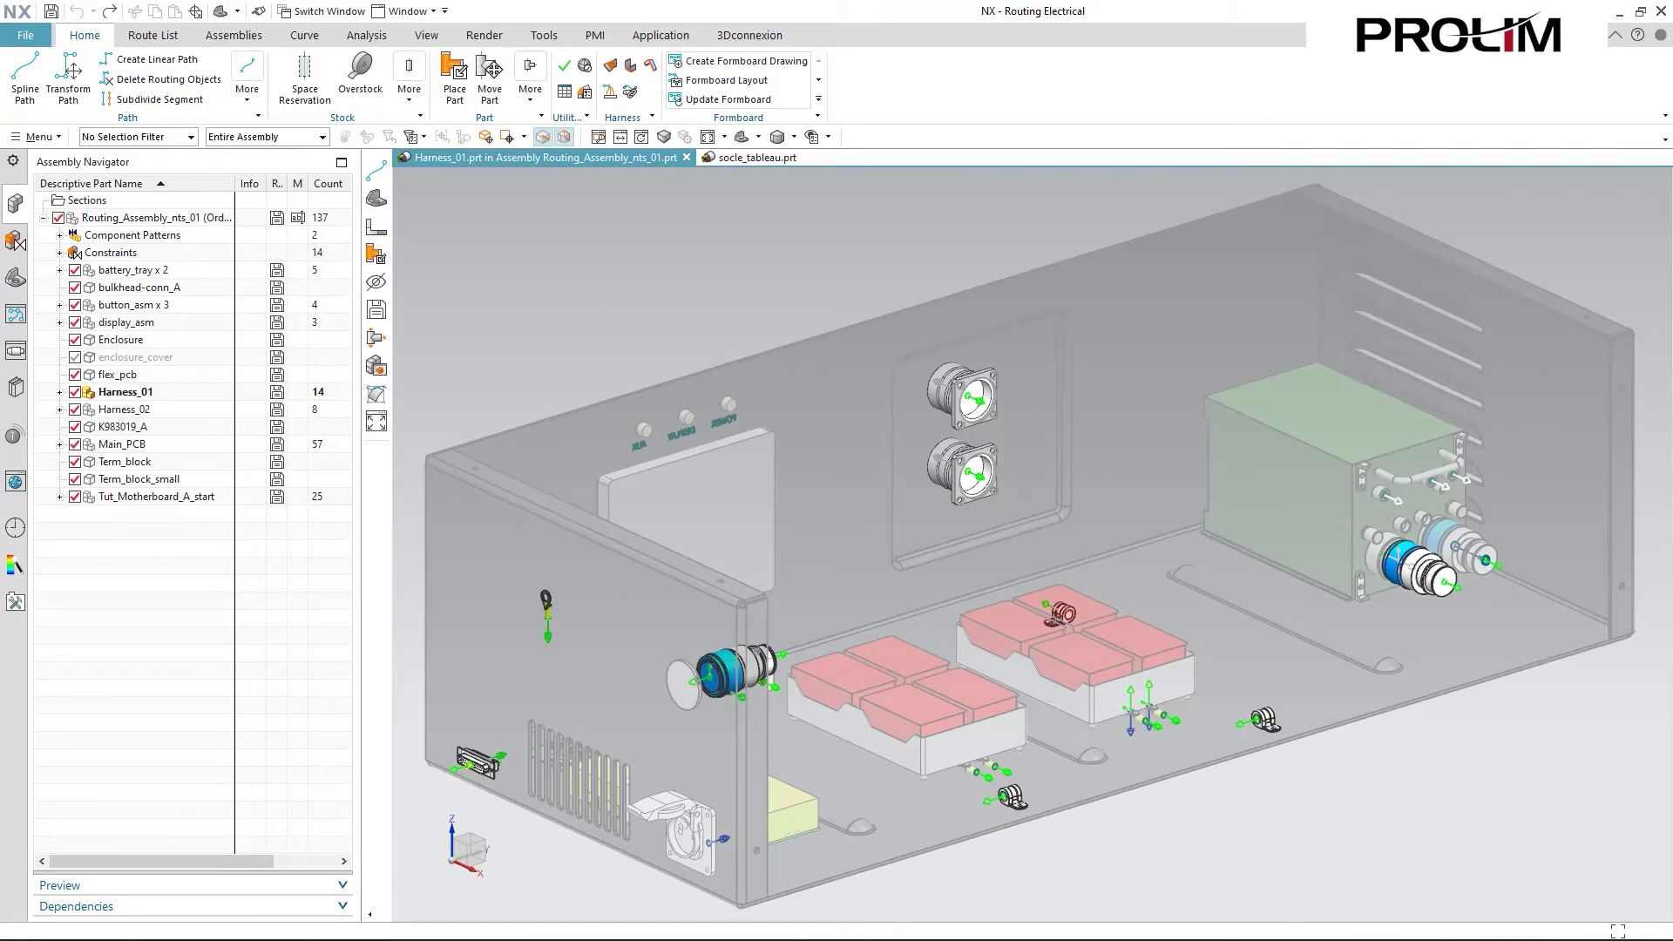
left_click(24, 82)
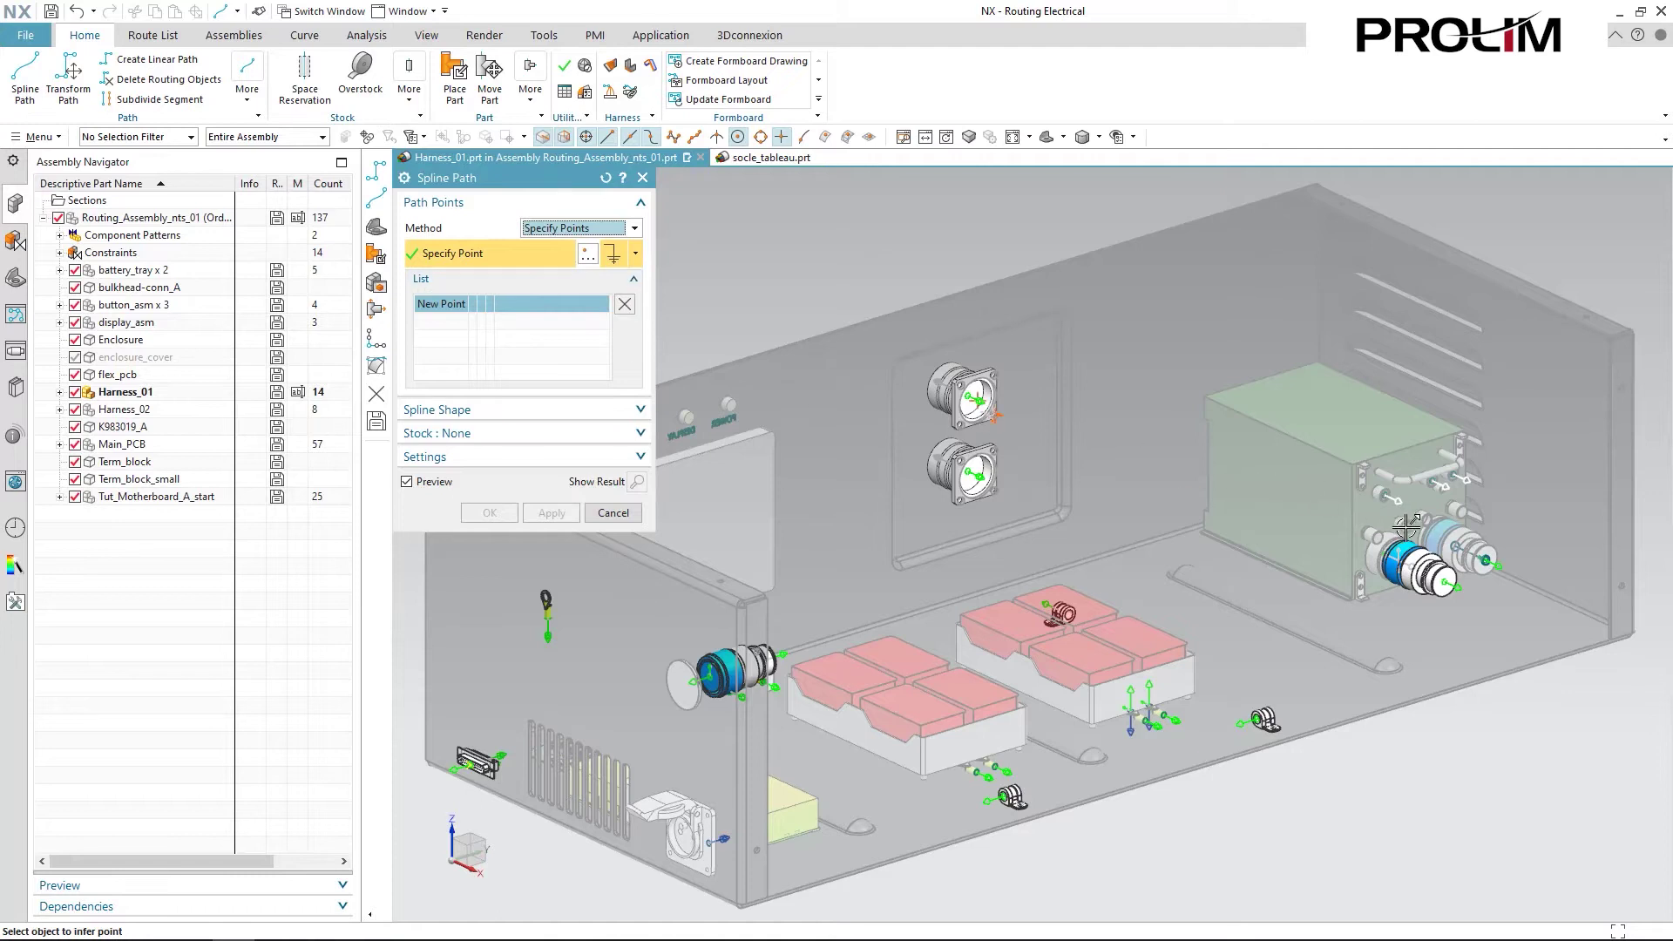
left_click(1461, 584)
left_click(1244, 730)
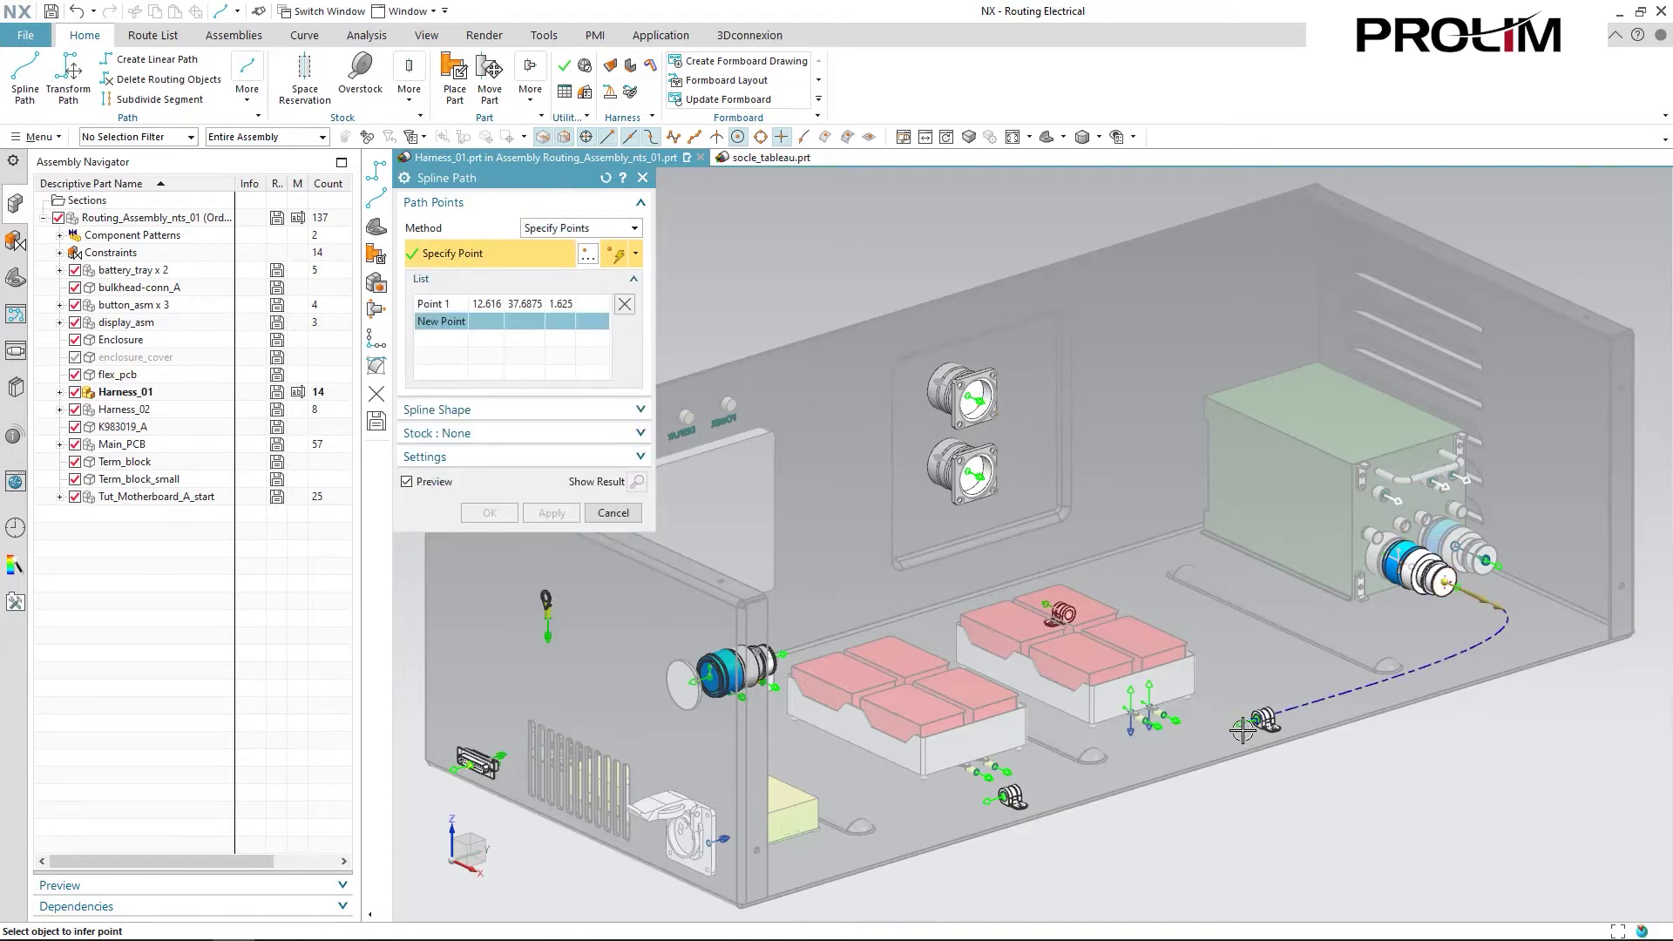
left_click(994, 796)
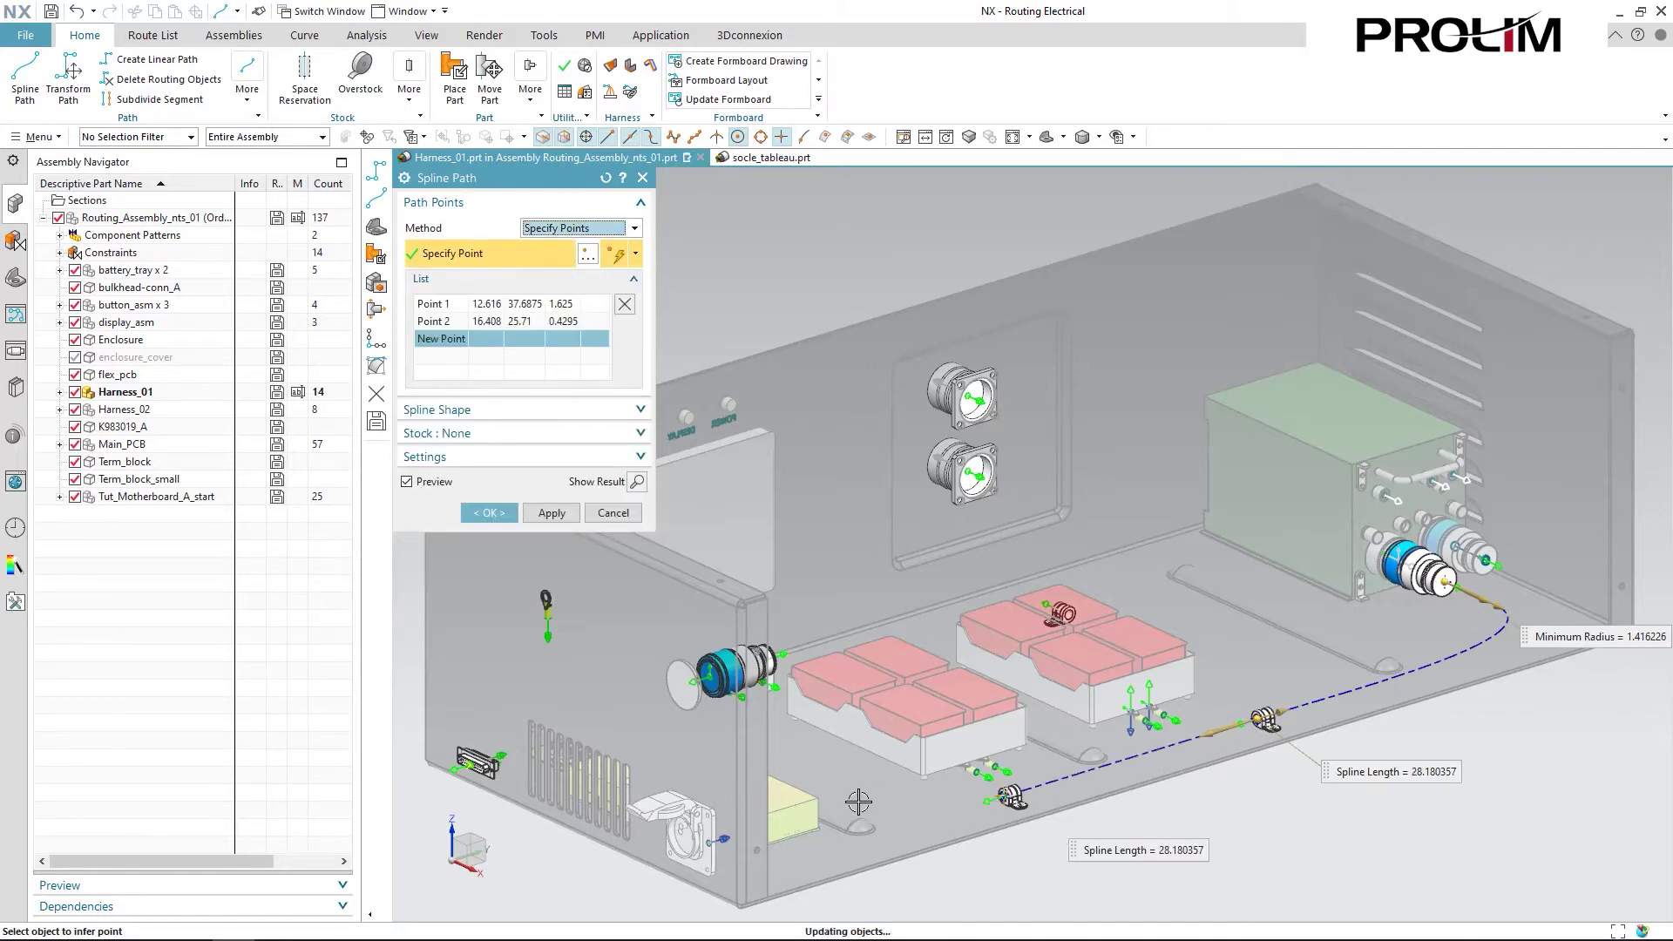
left_click(789, 653)
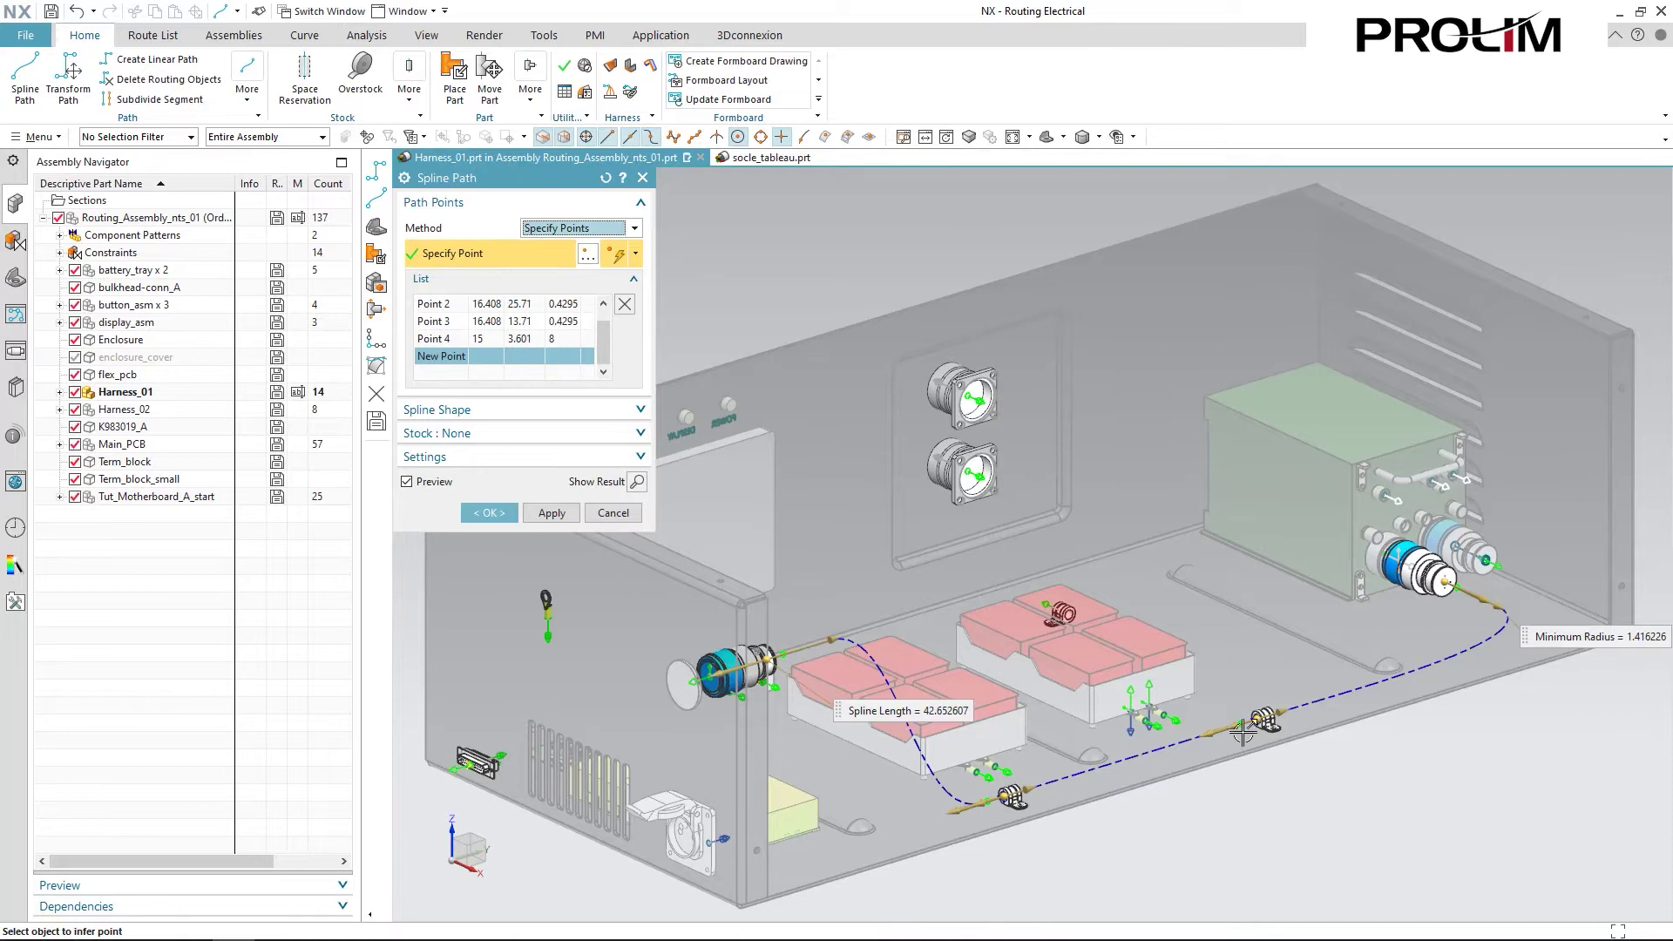
middle_click_drag(1308, 772, 1220, 746)
left_click(495, 514)
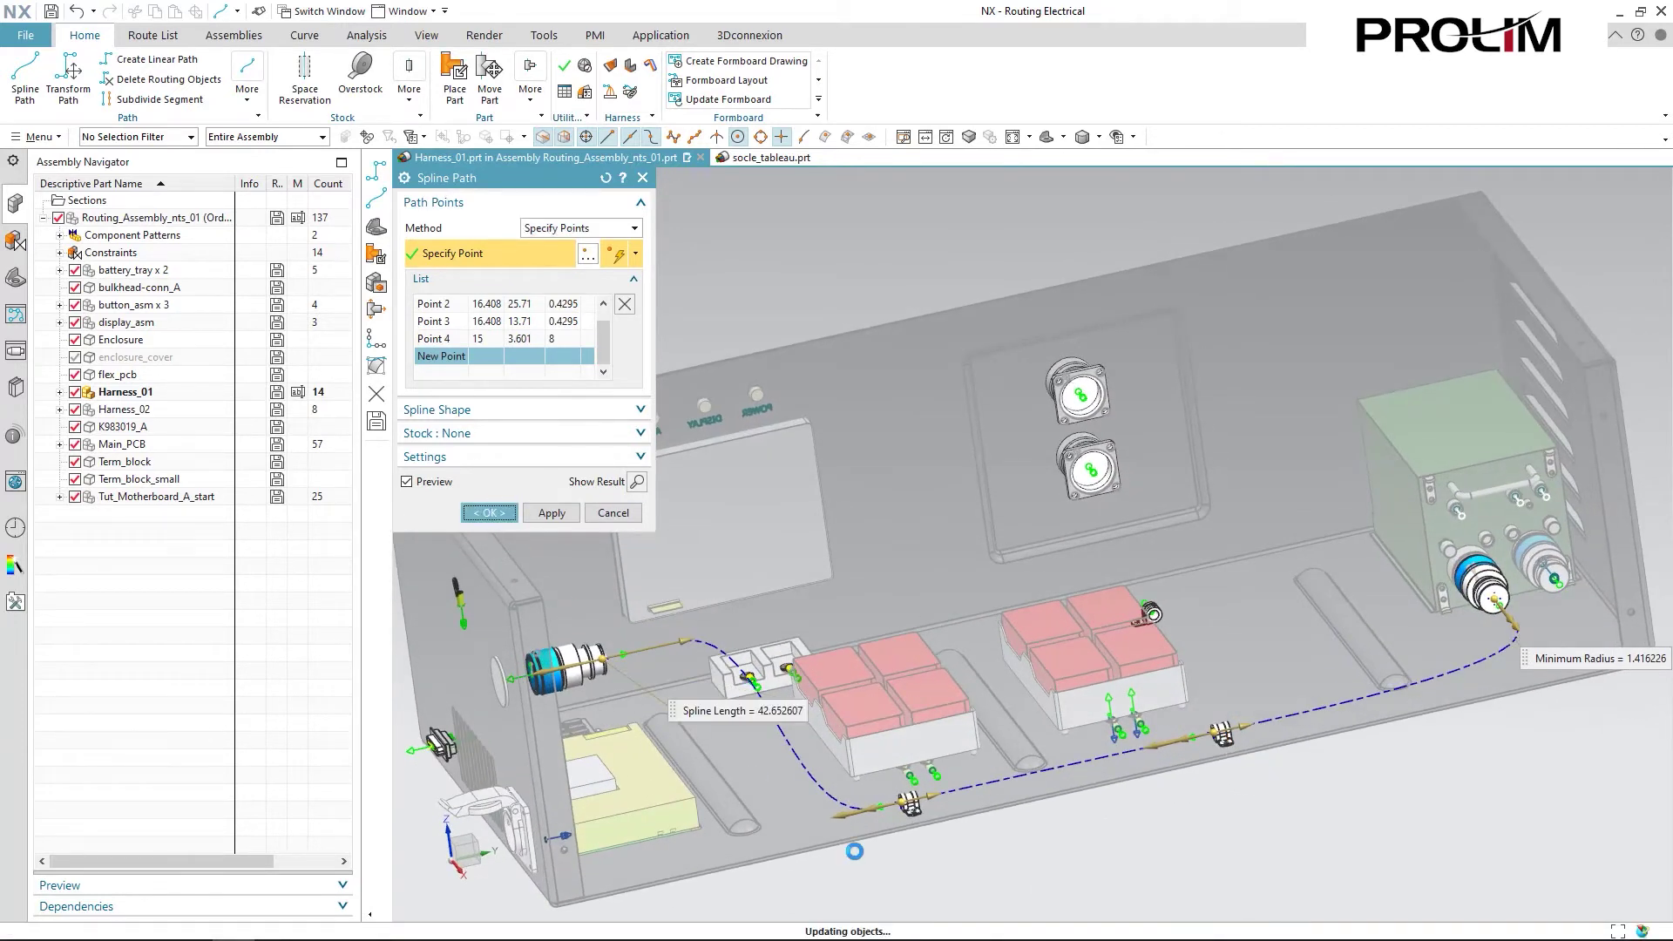
middle_click_drag(1224, 716, 1194, 725)
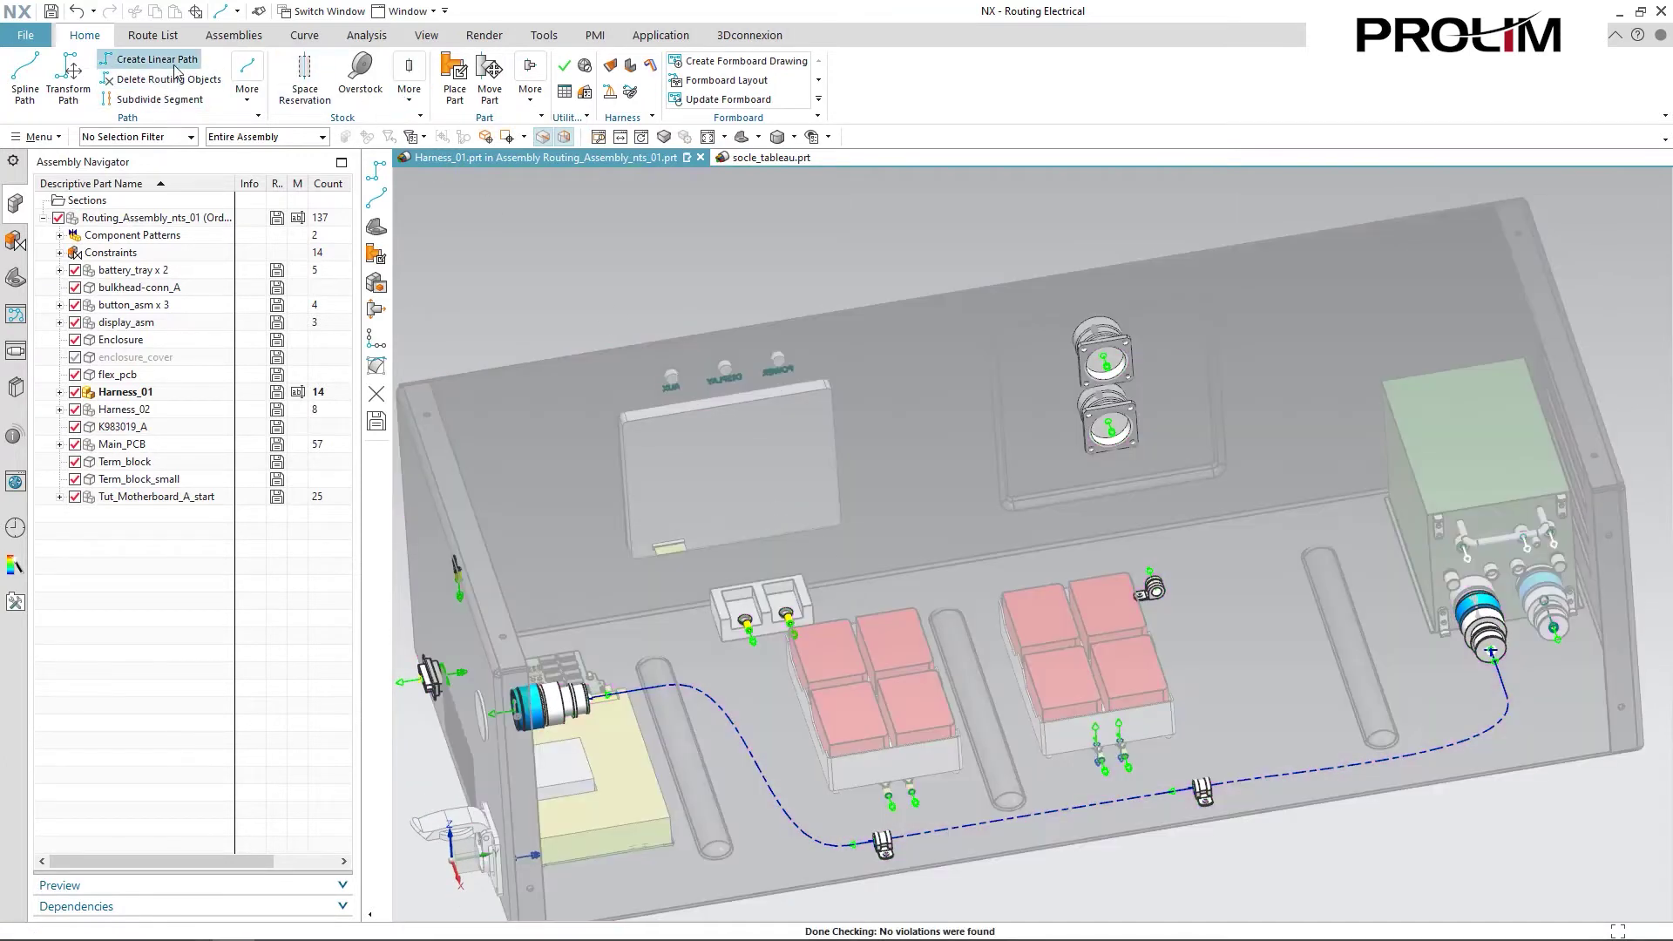
Add a straight path segment from the spline route to the clip
left_click(156, 58)
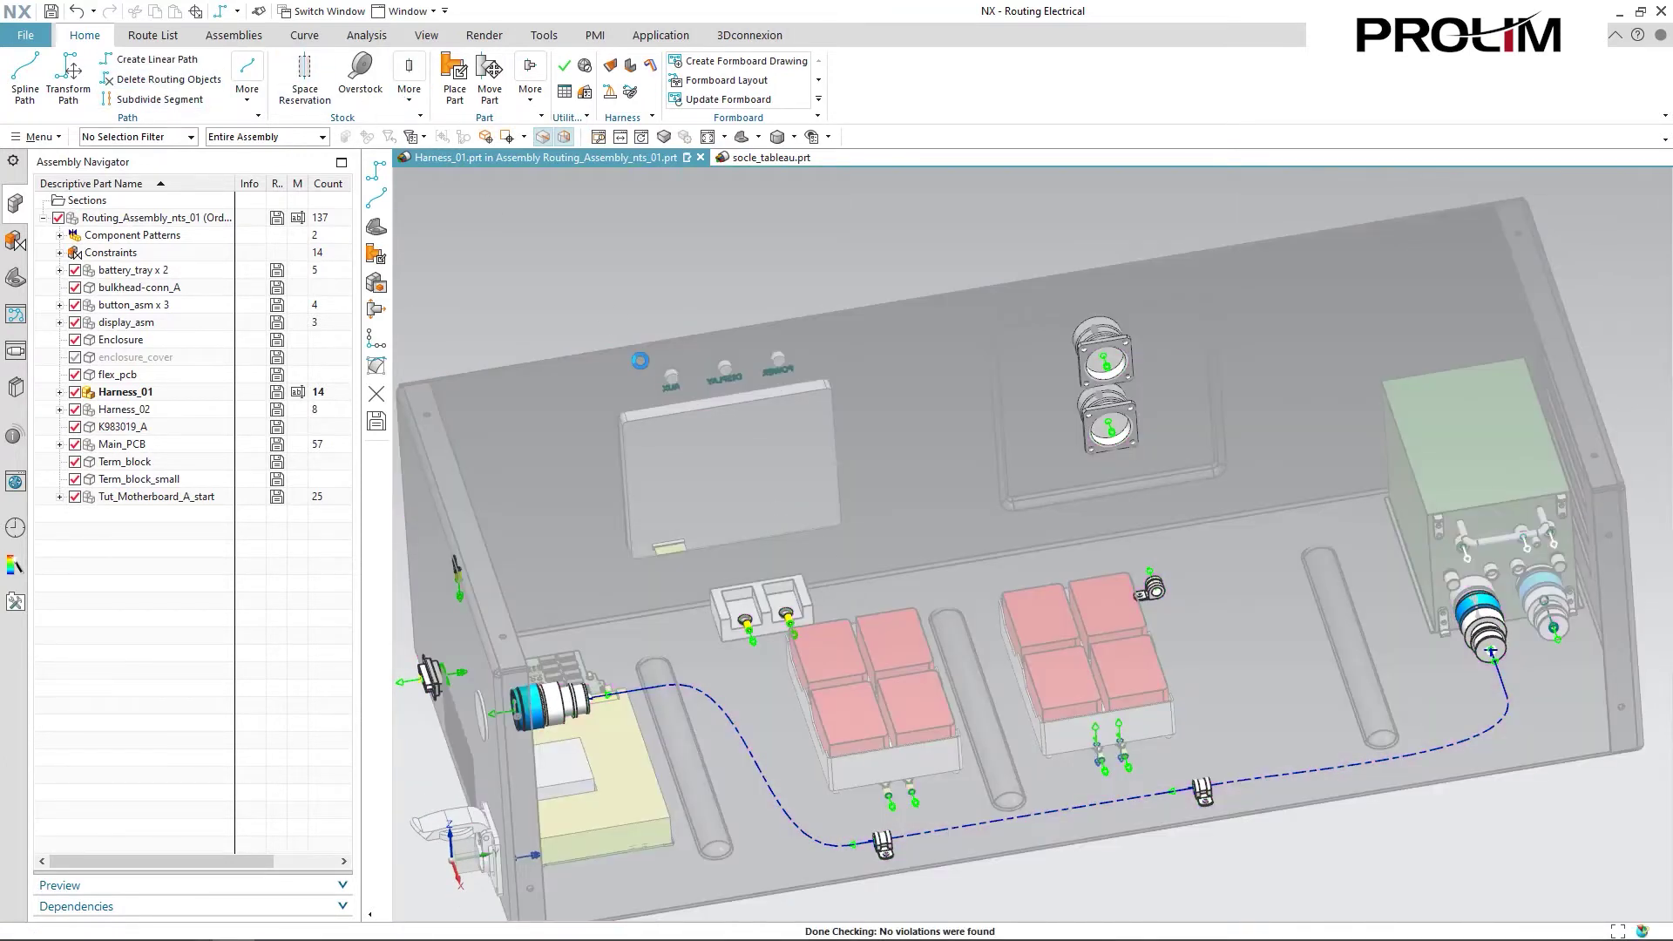
left_click(1239, 778)
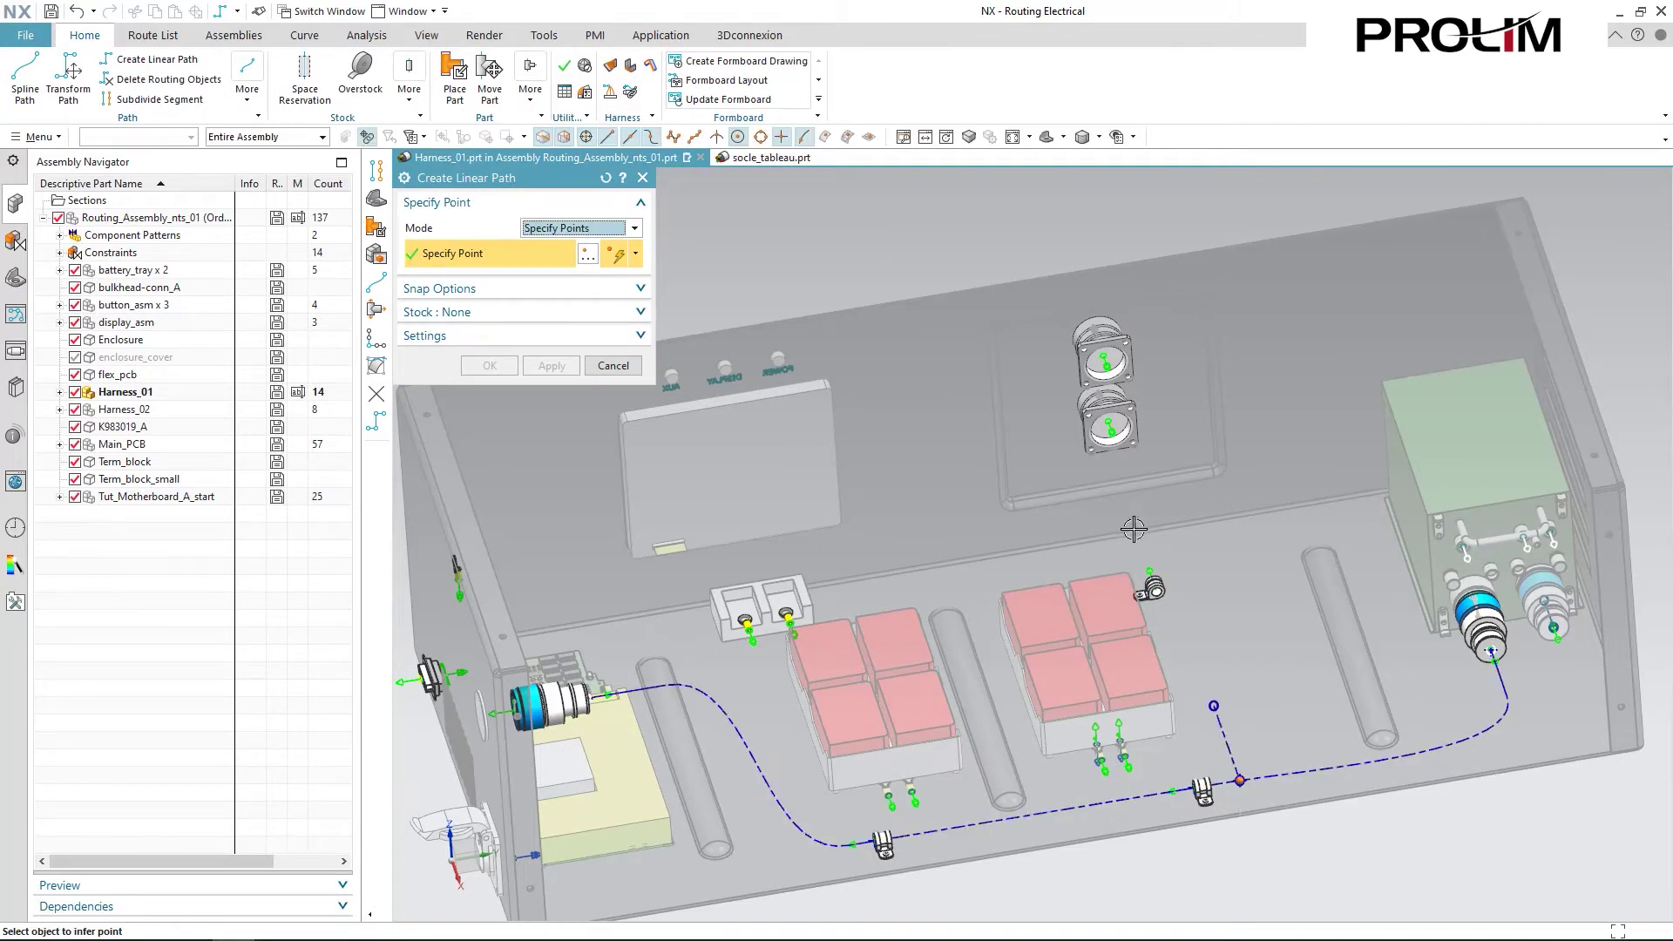
left_click(1151, 579)
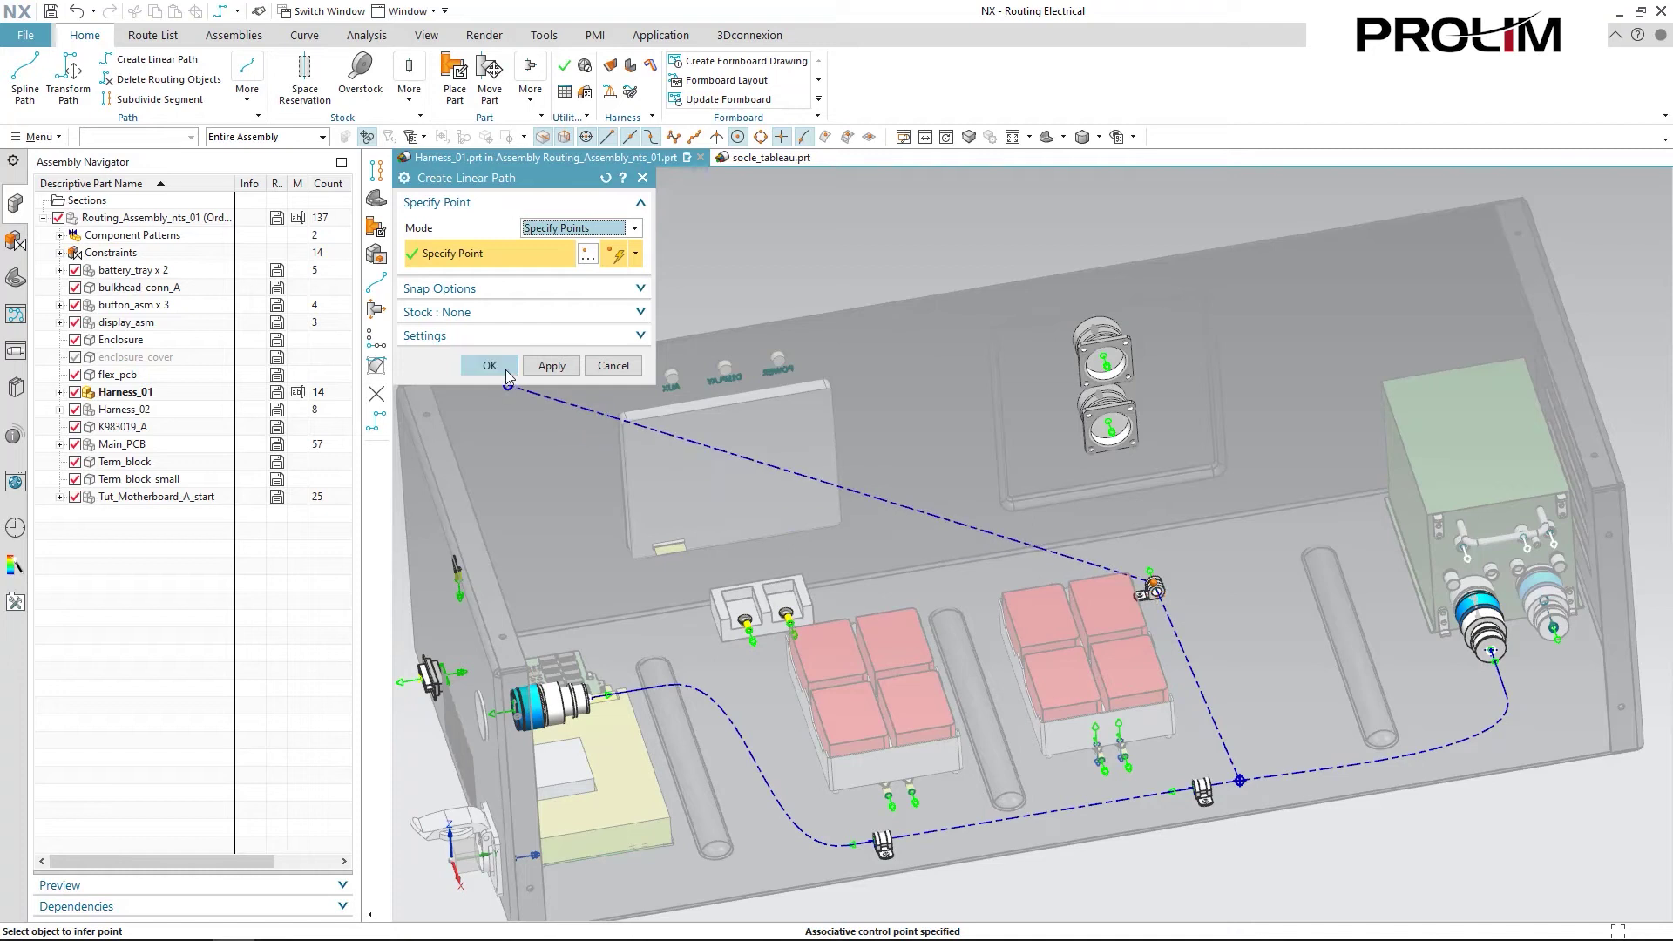
left_click(508, 373)
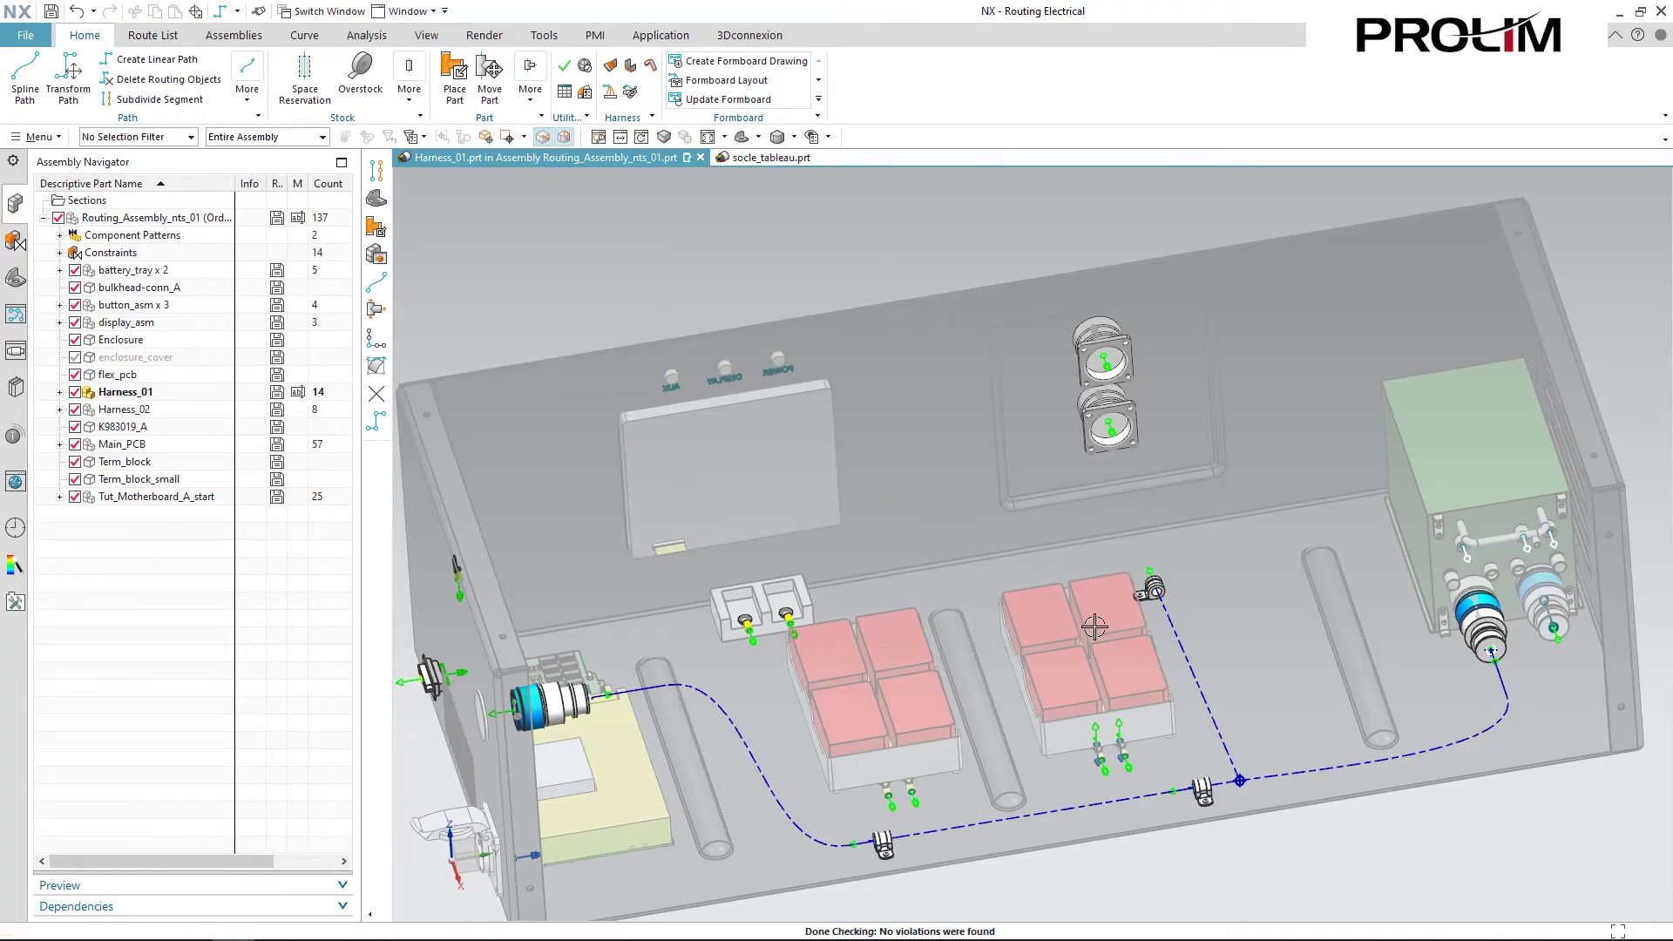
Subdivide the lower harness segment at 40% and position a split point on the left segment
left_click(144, 100)
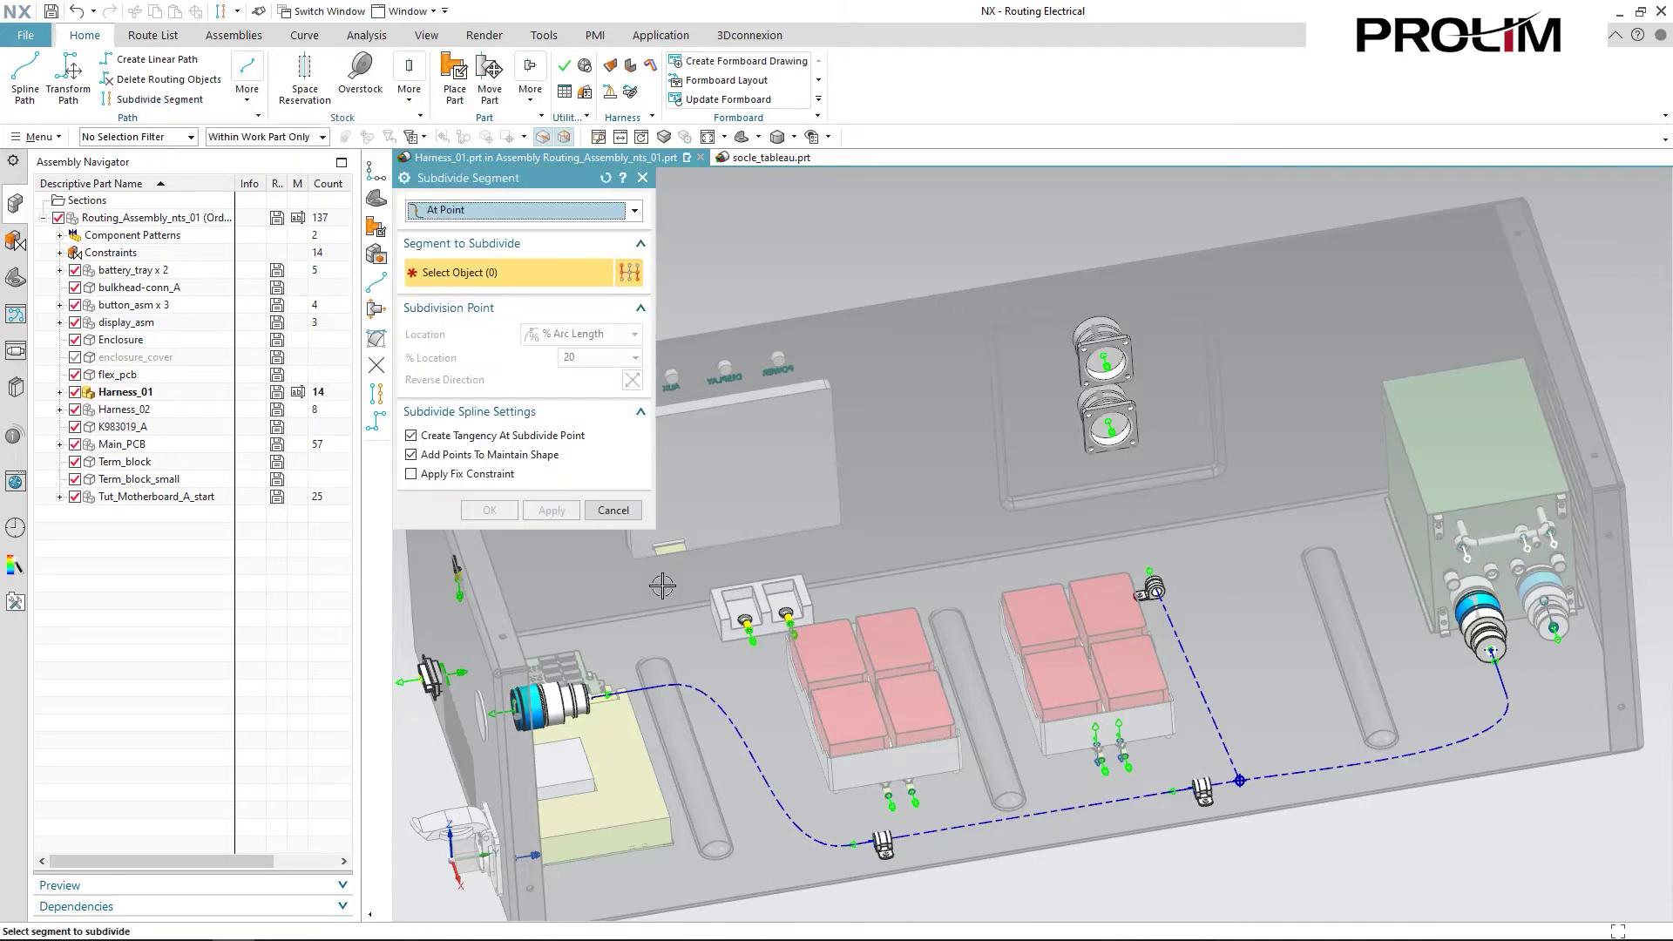
left_click(1128, 797)
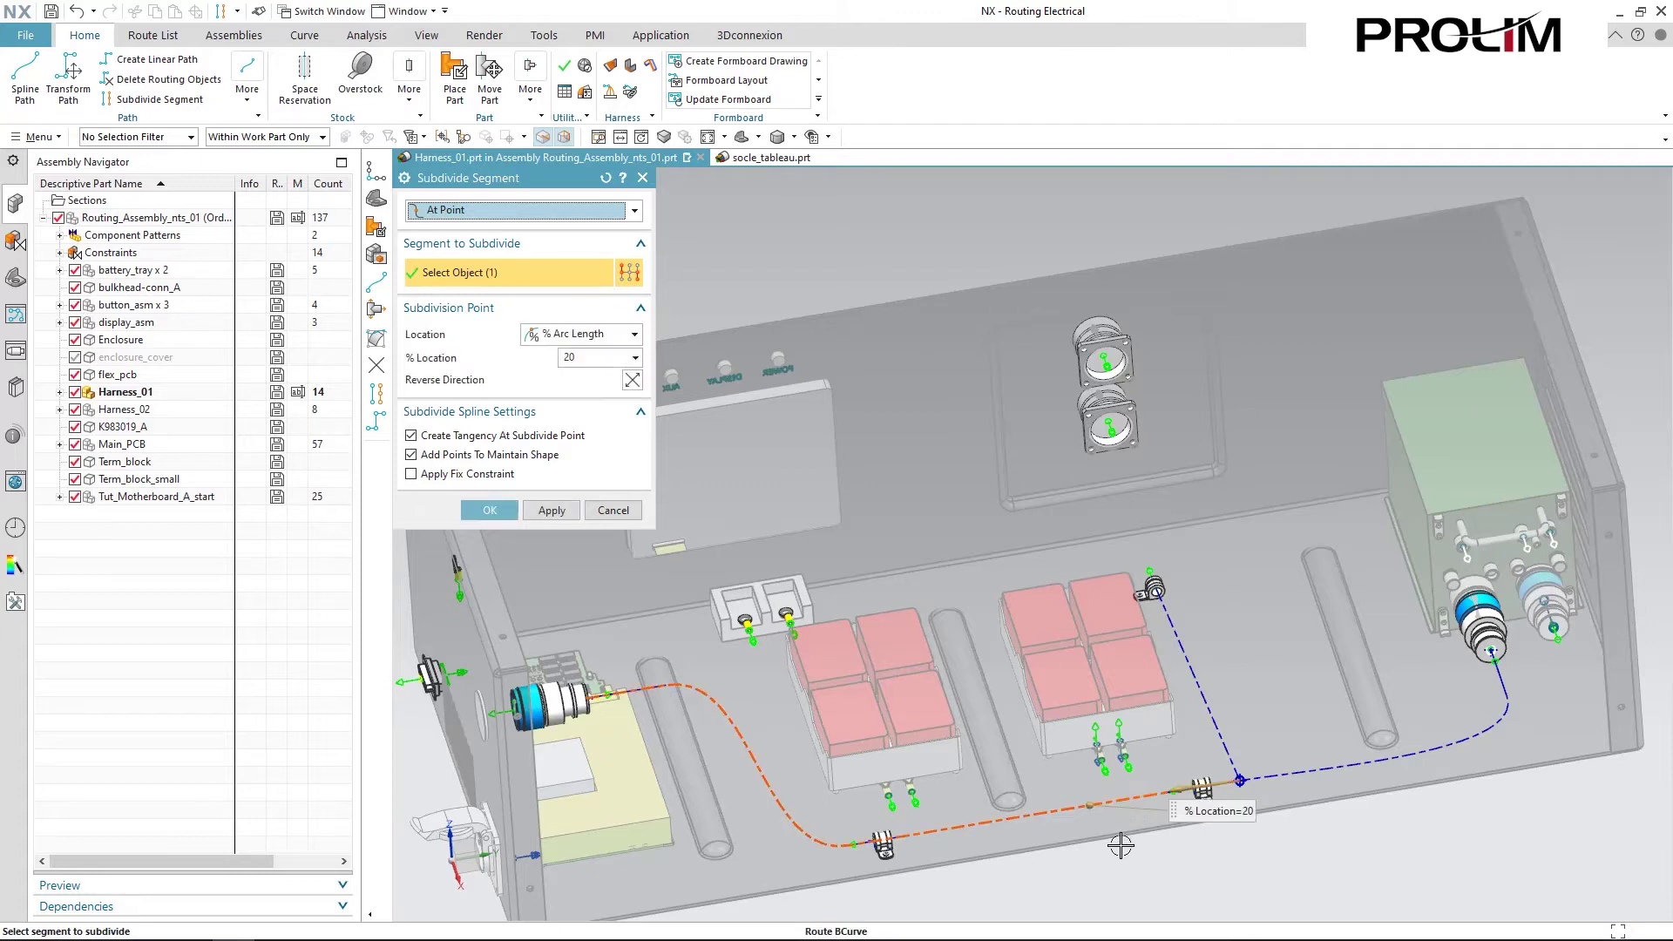
left_click_drag(1090, 805, 939, 830)
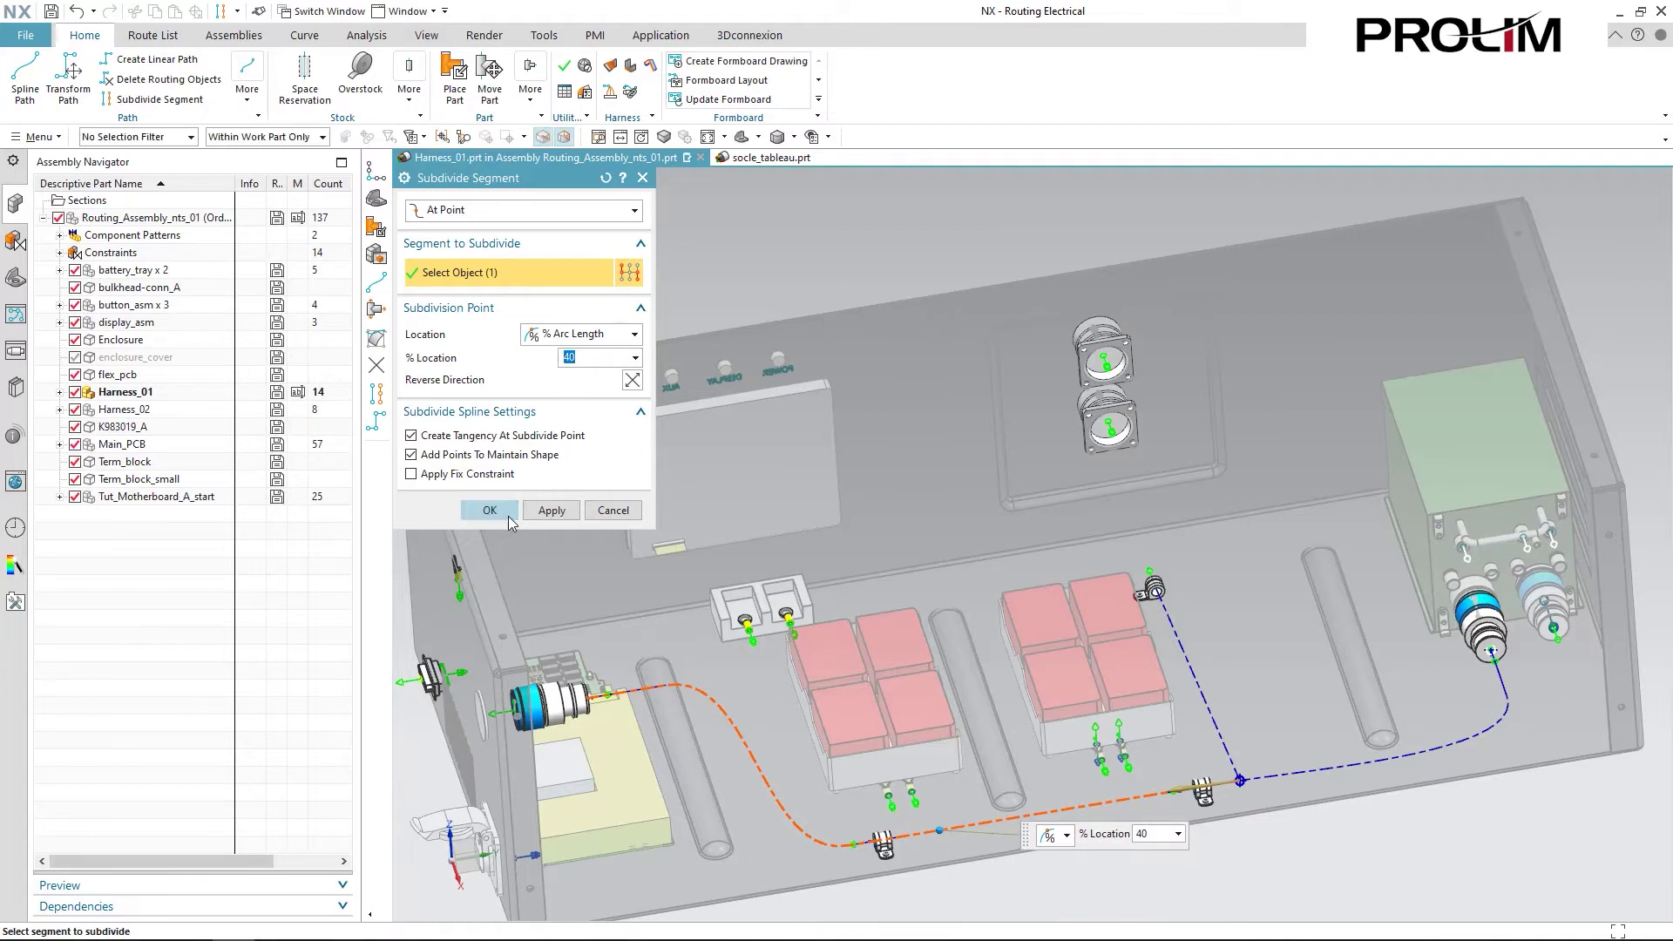
left_click(551, 511)
left_click(637, 695)
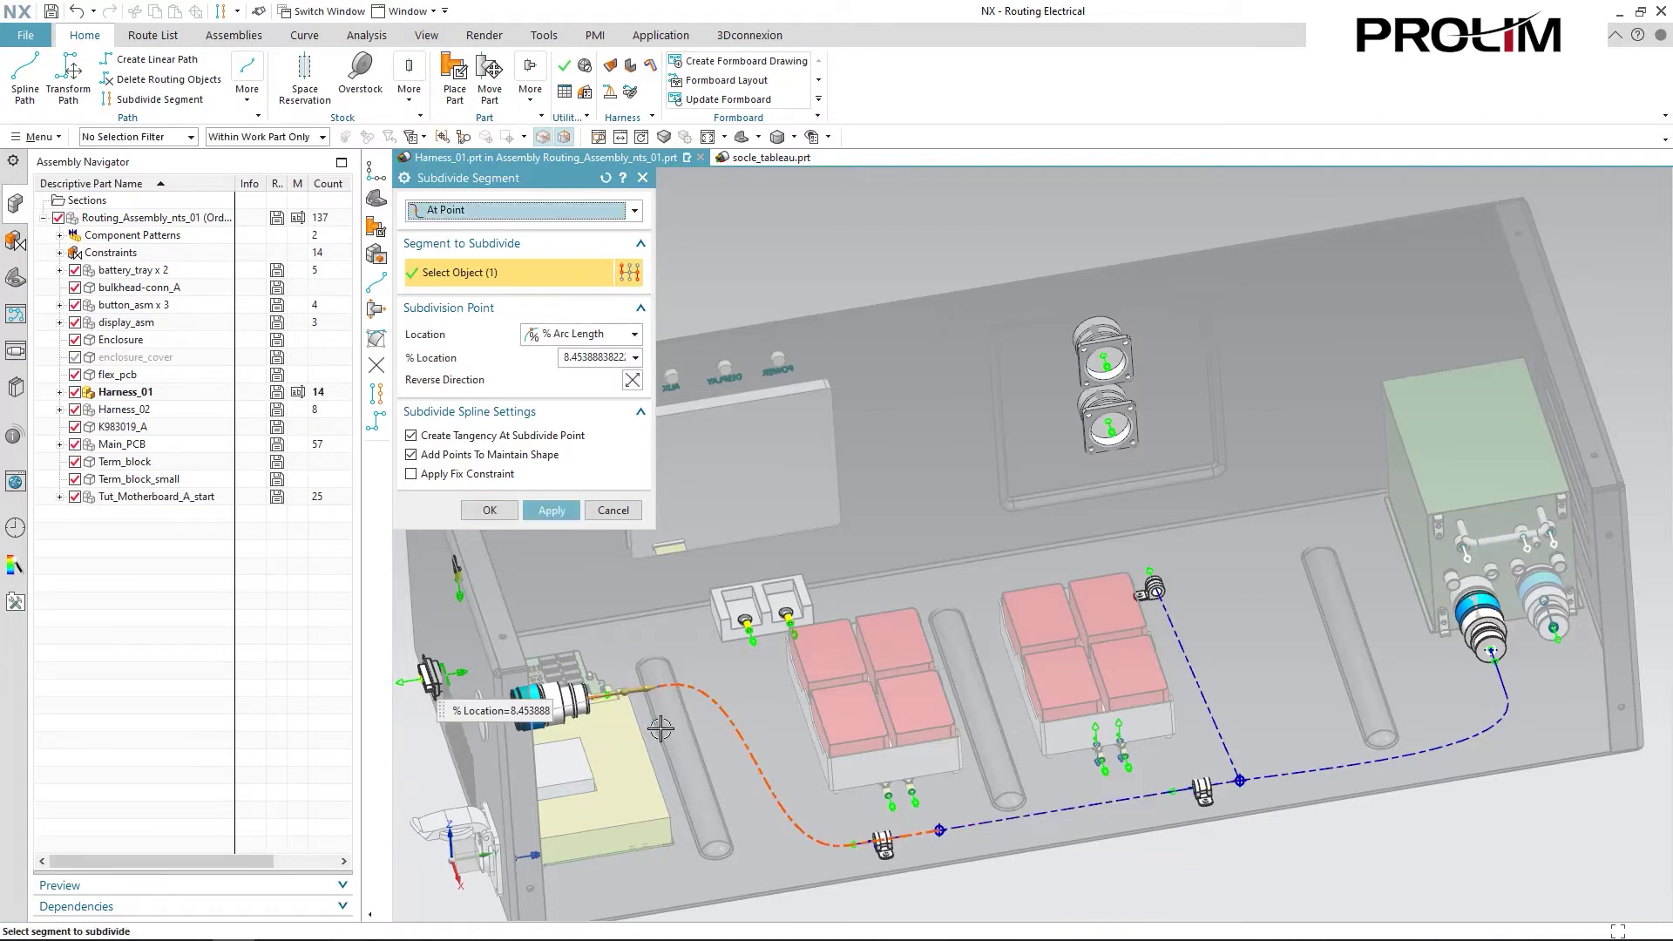
left_click_drag(656, 687, 679, 684)
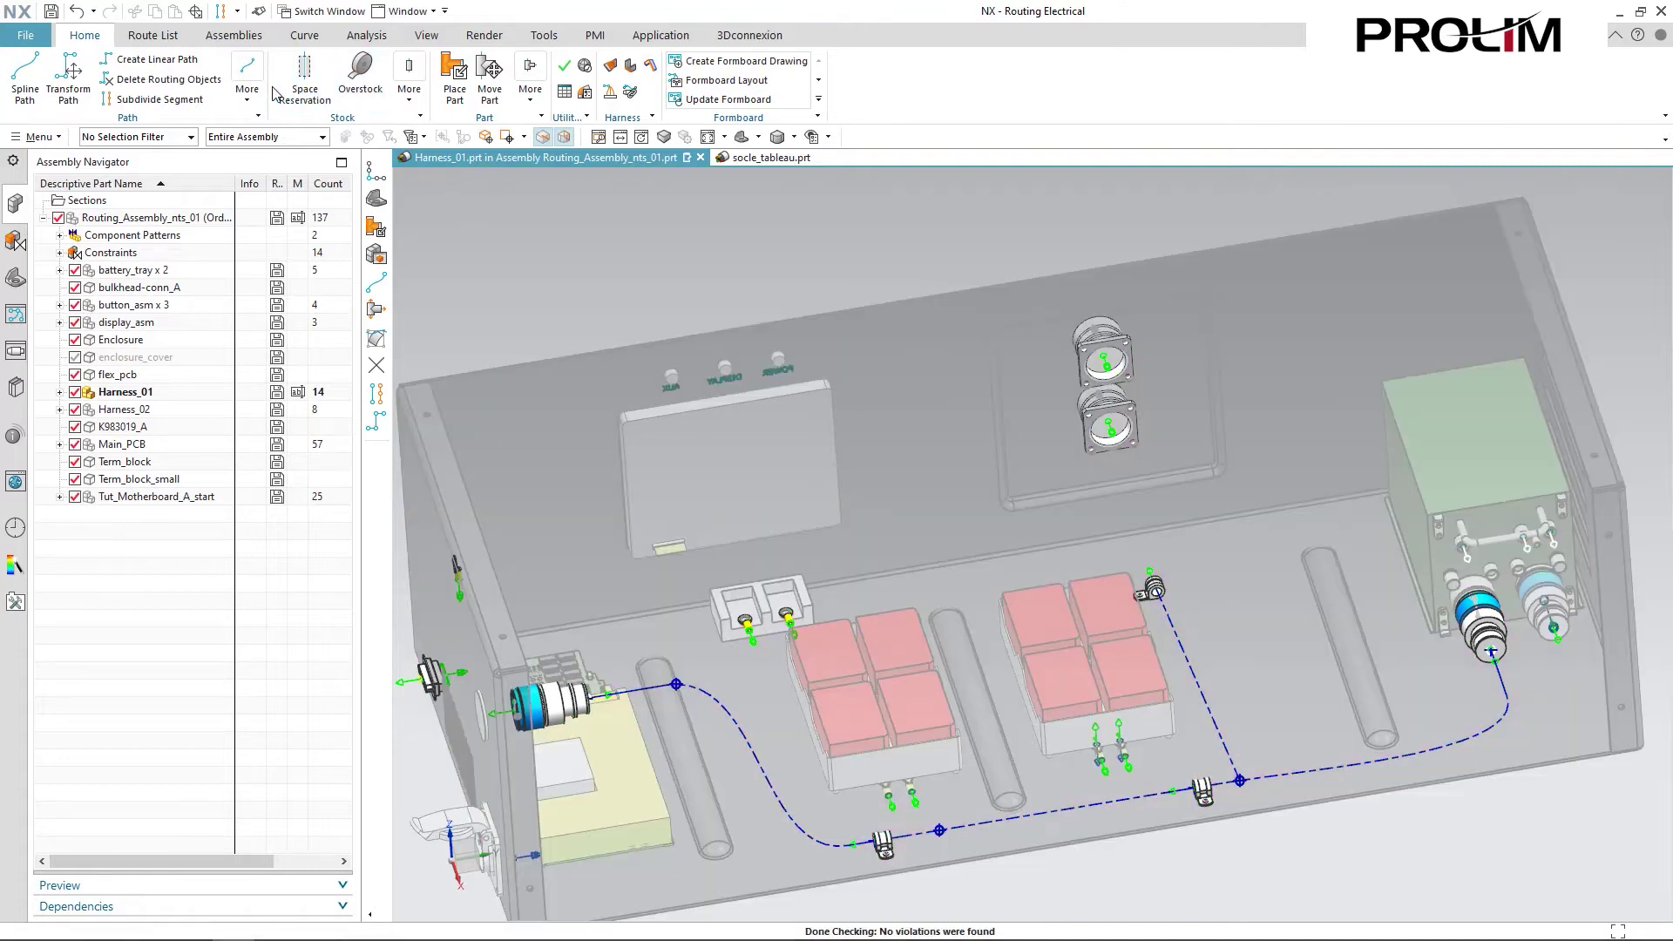
Heal the path from the clip end to the upper connector, adjusting the end extension
left_click(248, 76)
left_click(272, 142)
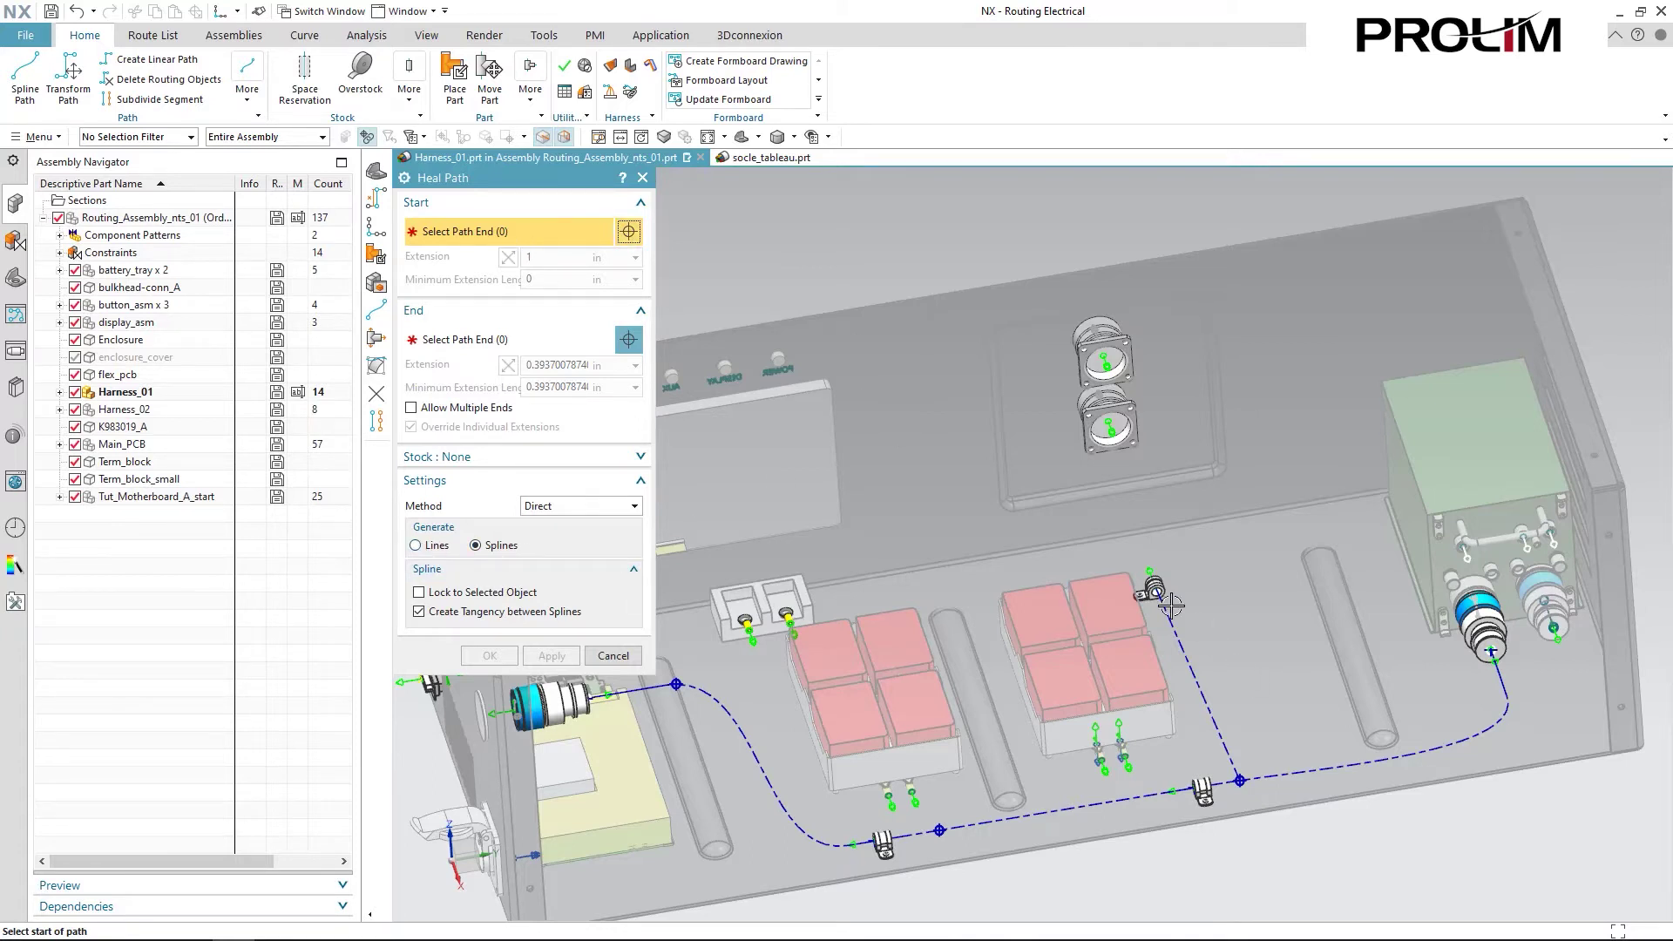
left_click(1152, 575)
left_click(1119, 429)
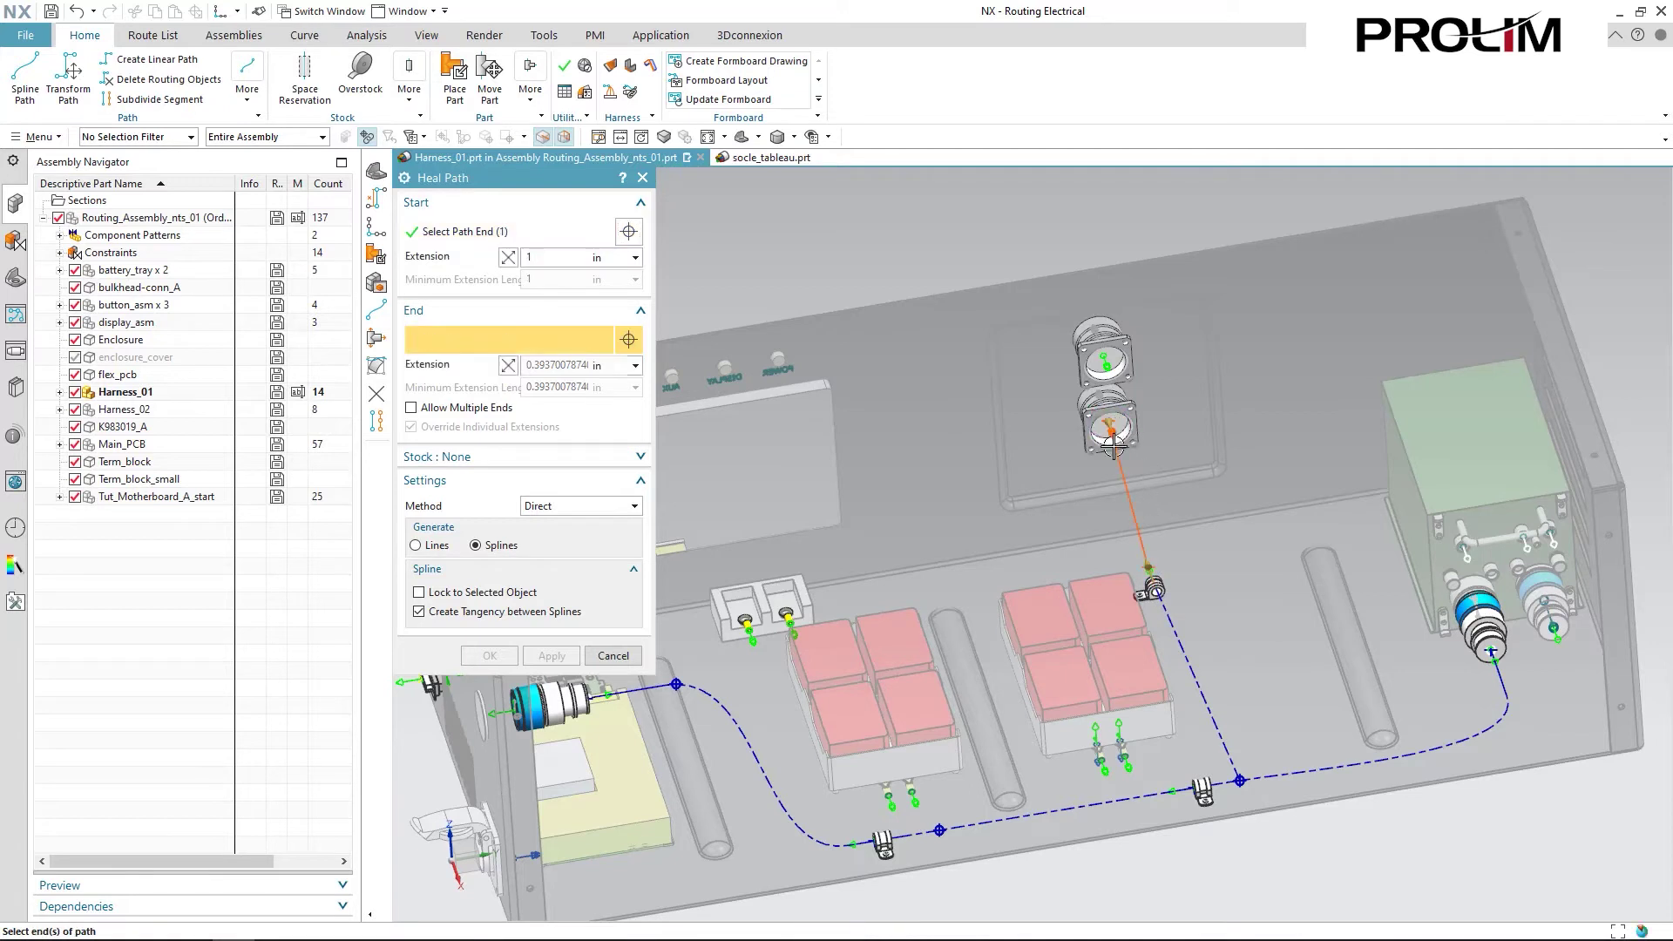
left_click(555, 371)
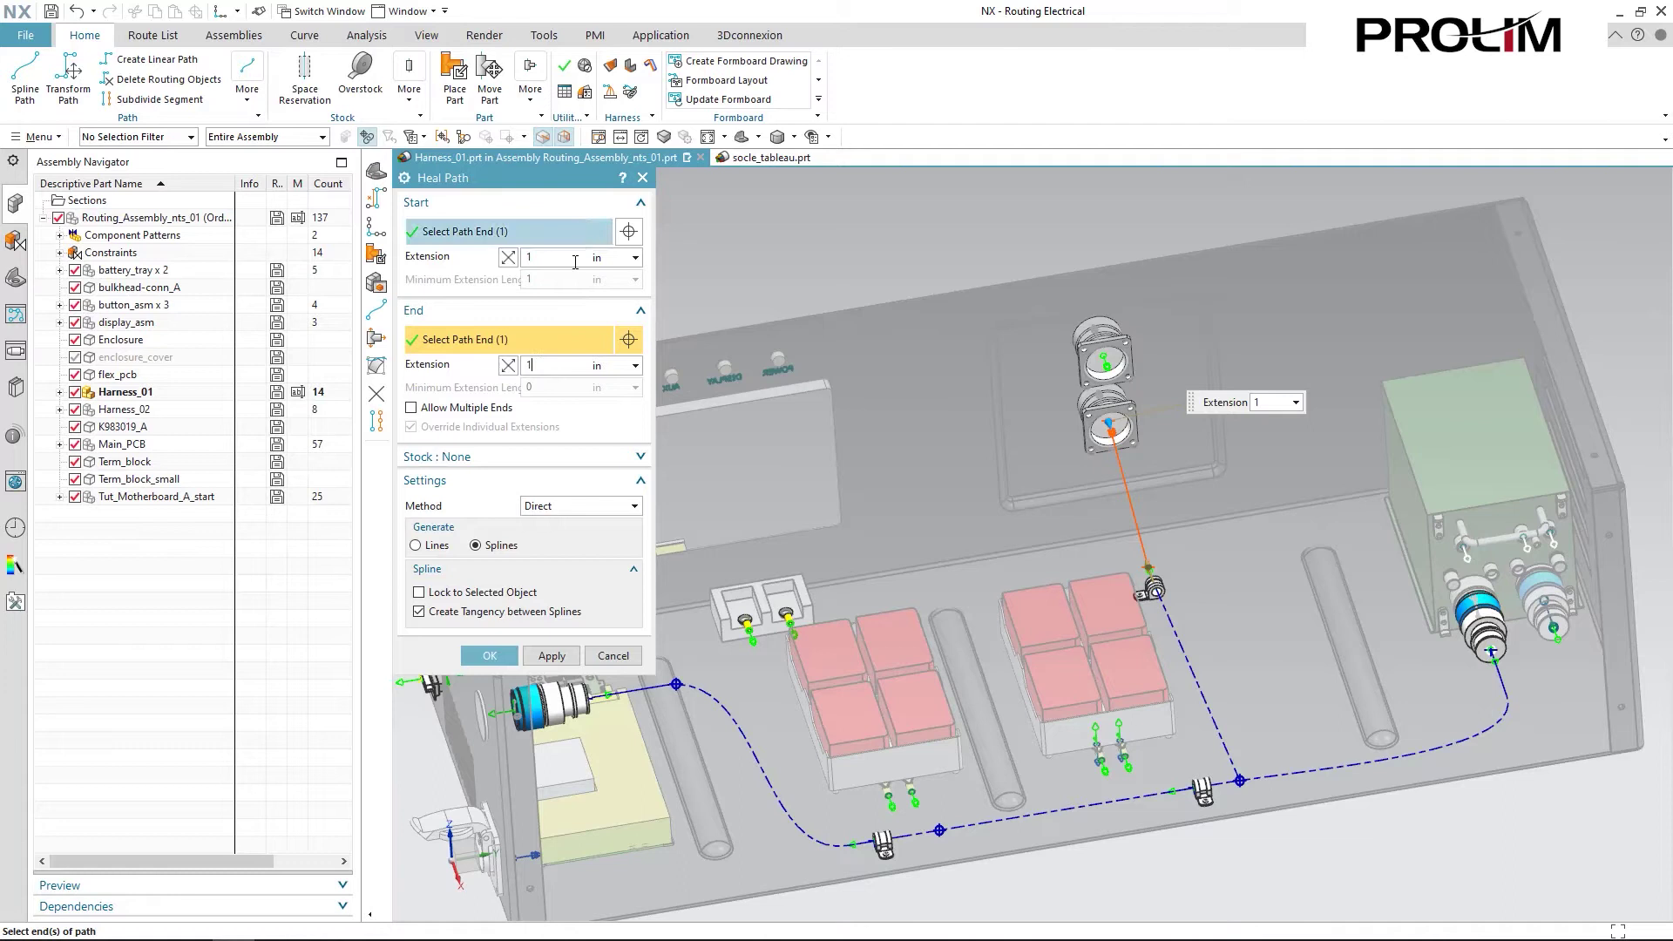
left_click(551, 655)
Heal the gaps between the upper connector and clip, and to the terminal block
left_click(1150, 571)
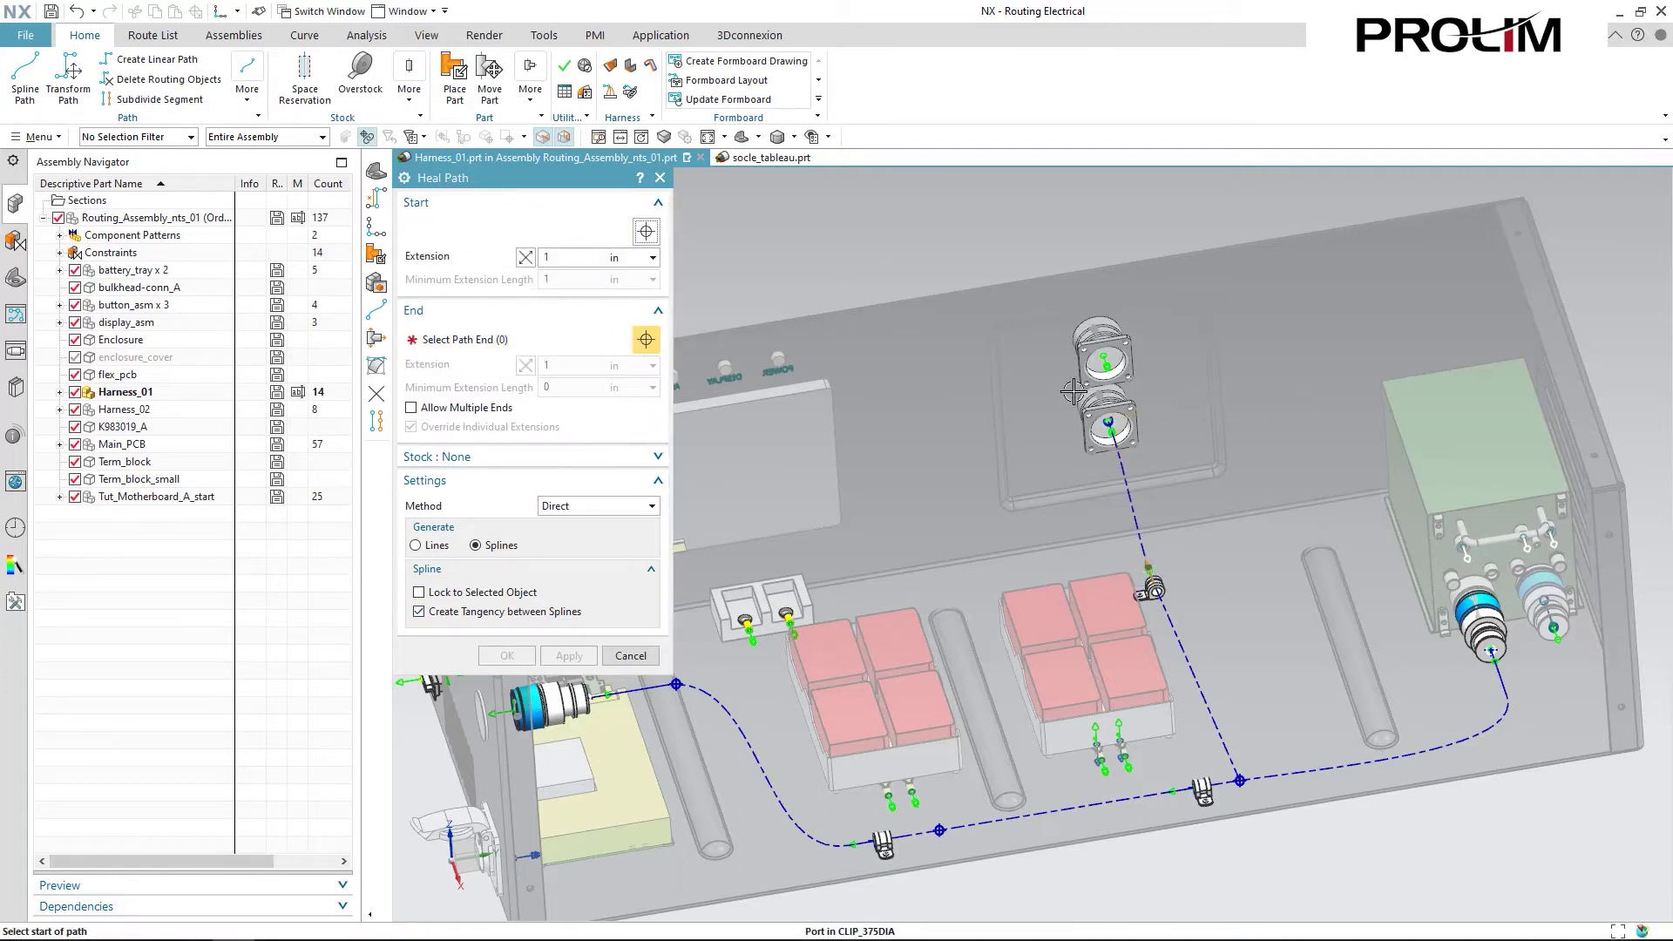
left_click(1105, 362)
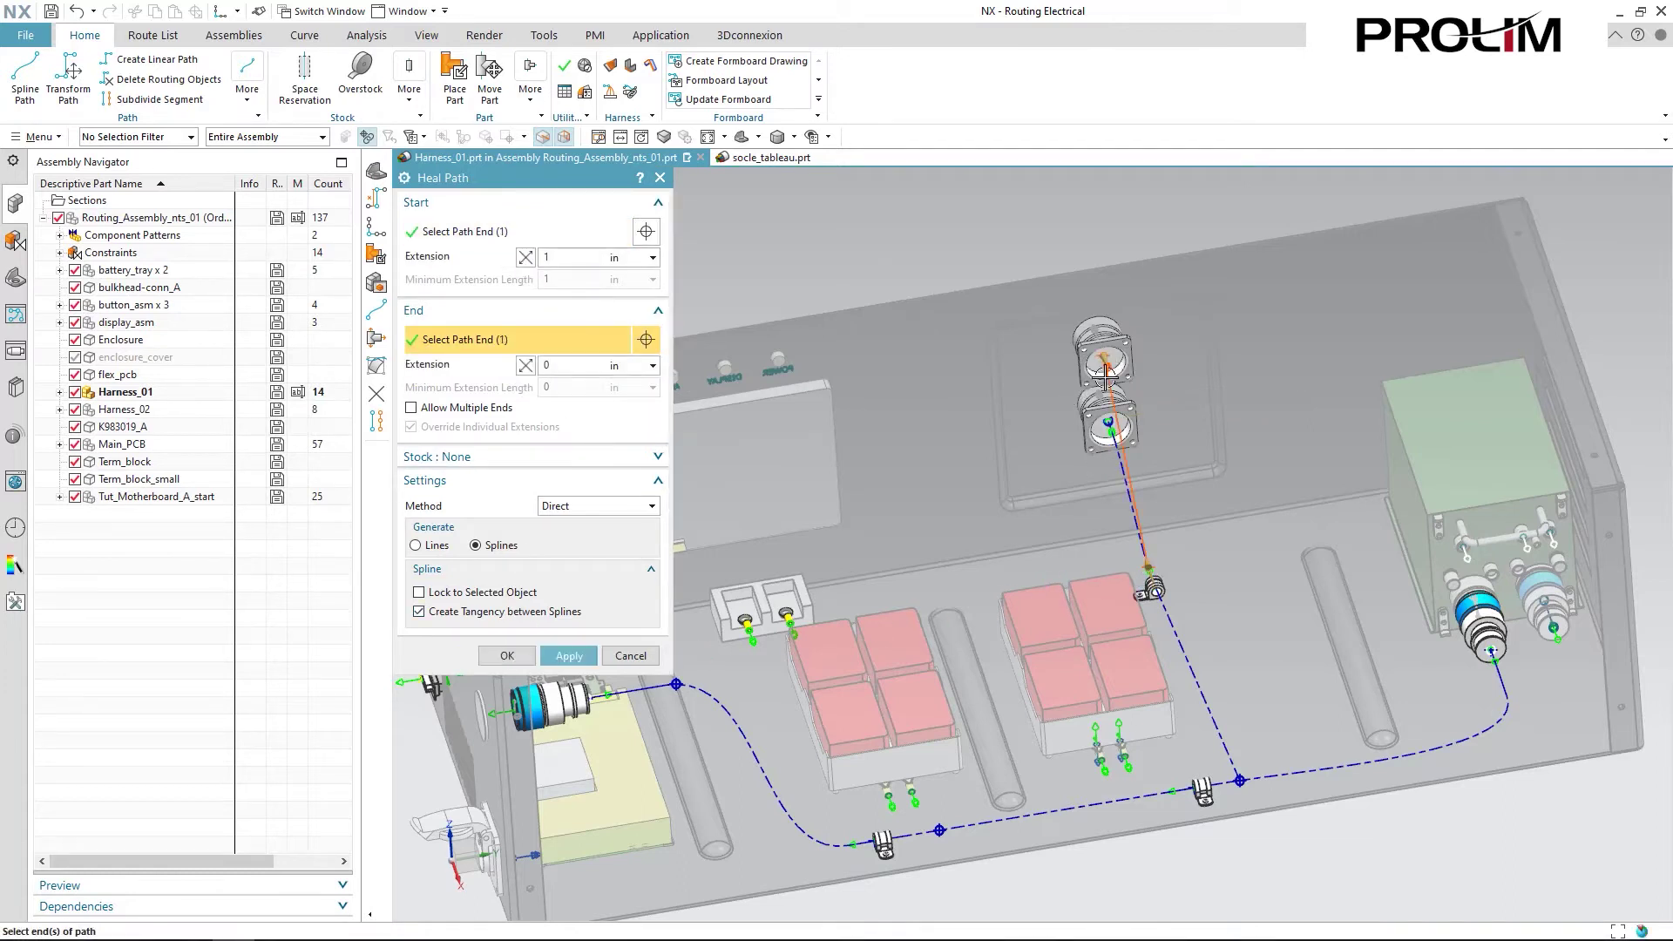
left_click(598, 366)
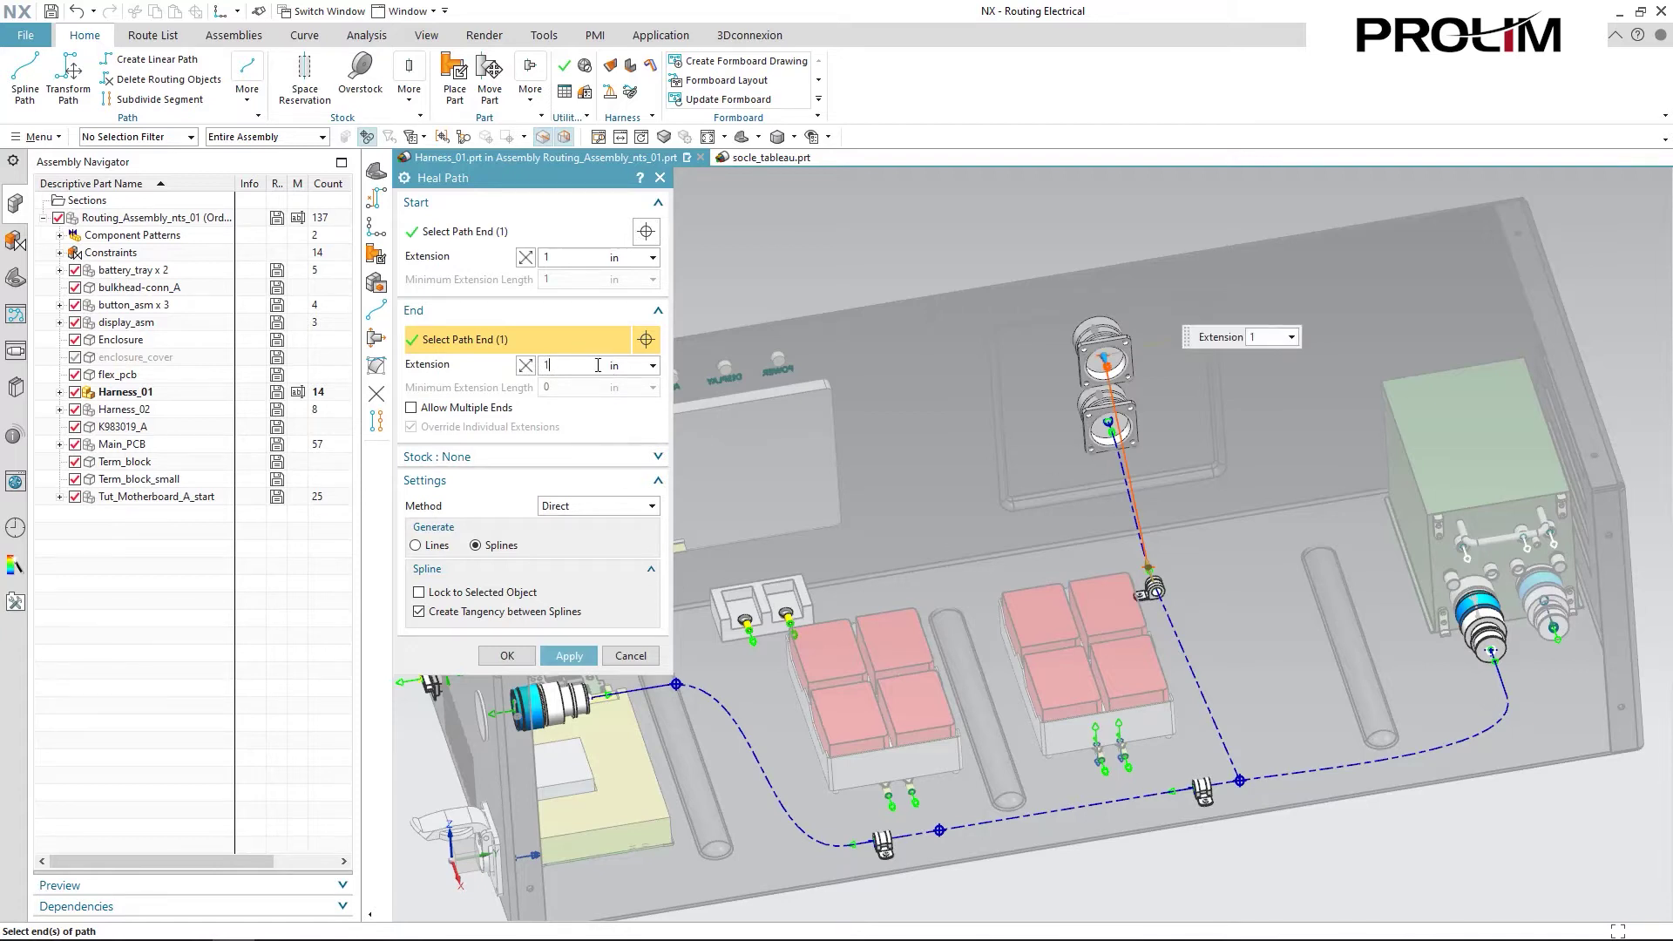
left_click(569, 655)
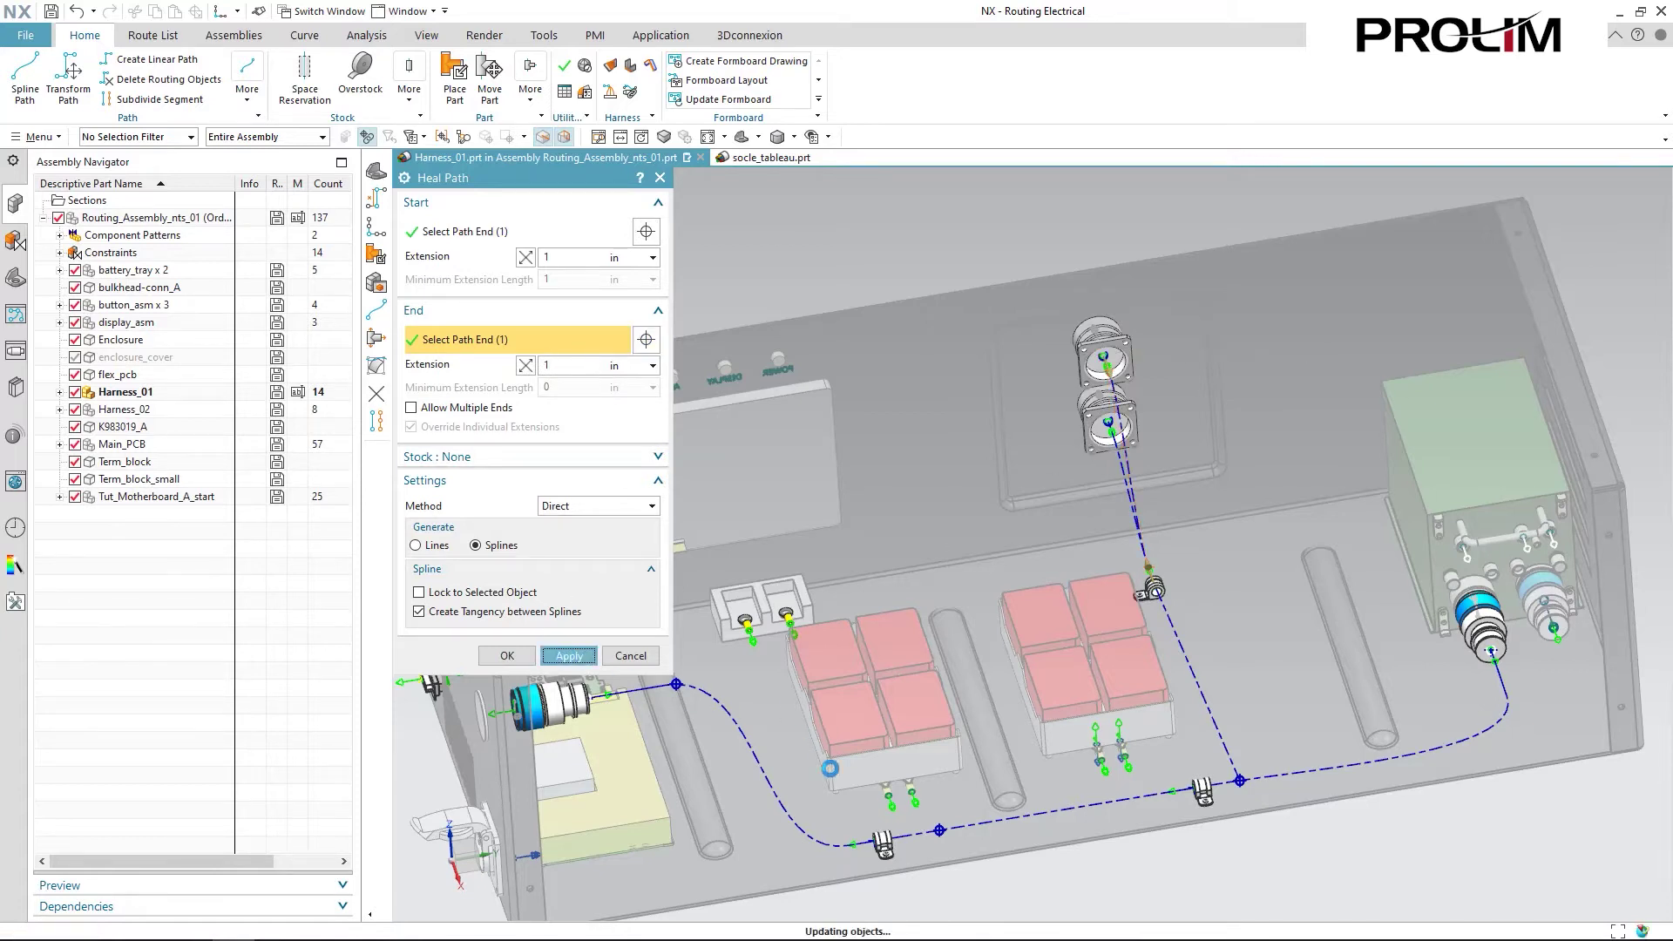
left_click(963, 828)
left_click(750, 629)
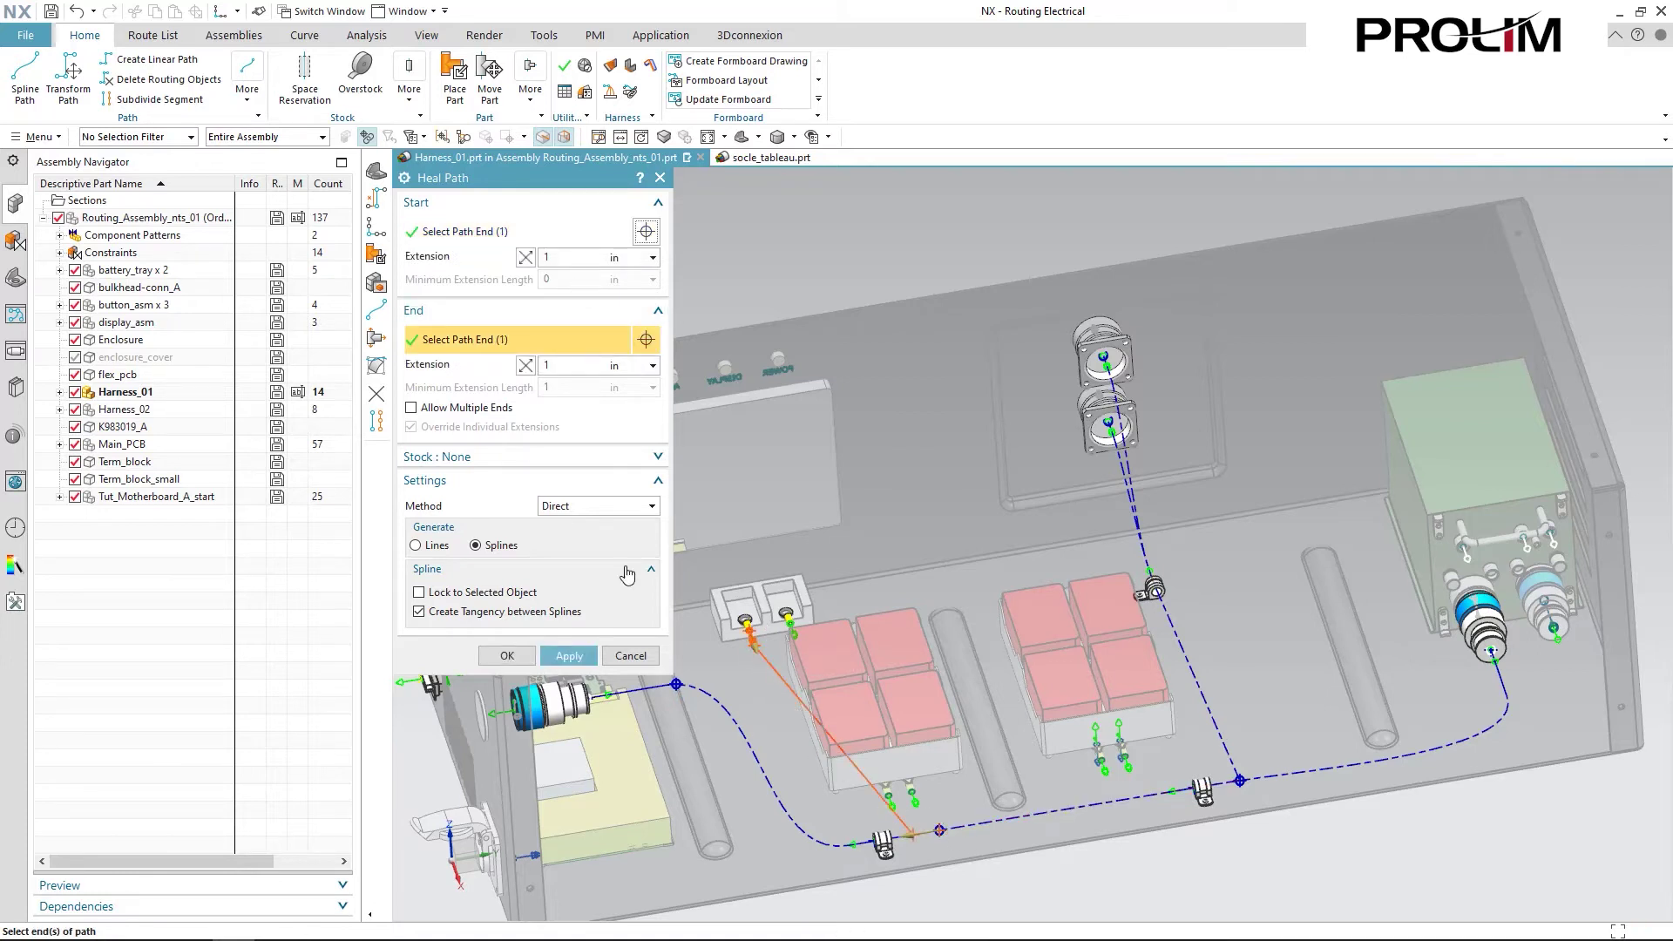
left_click(569, 656)
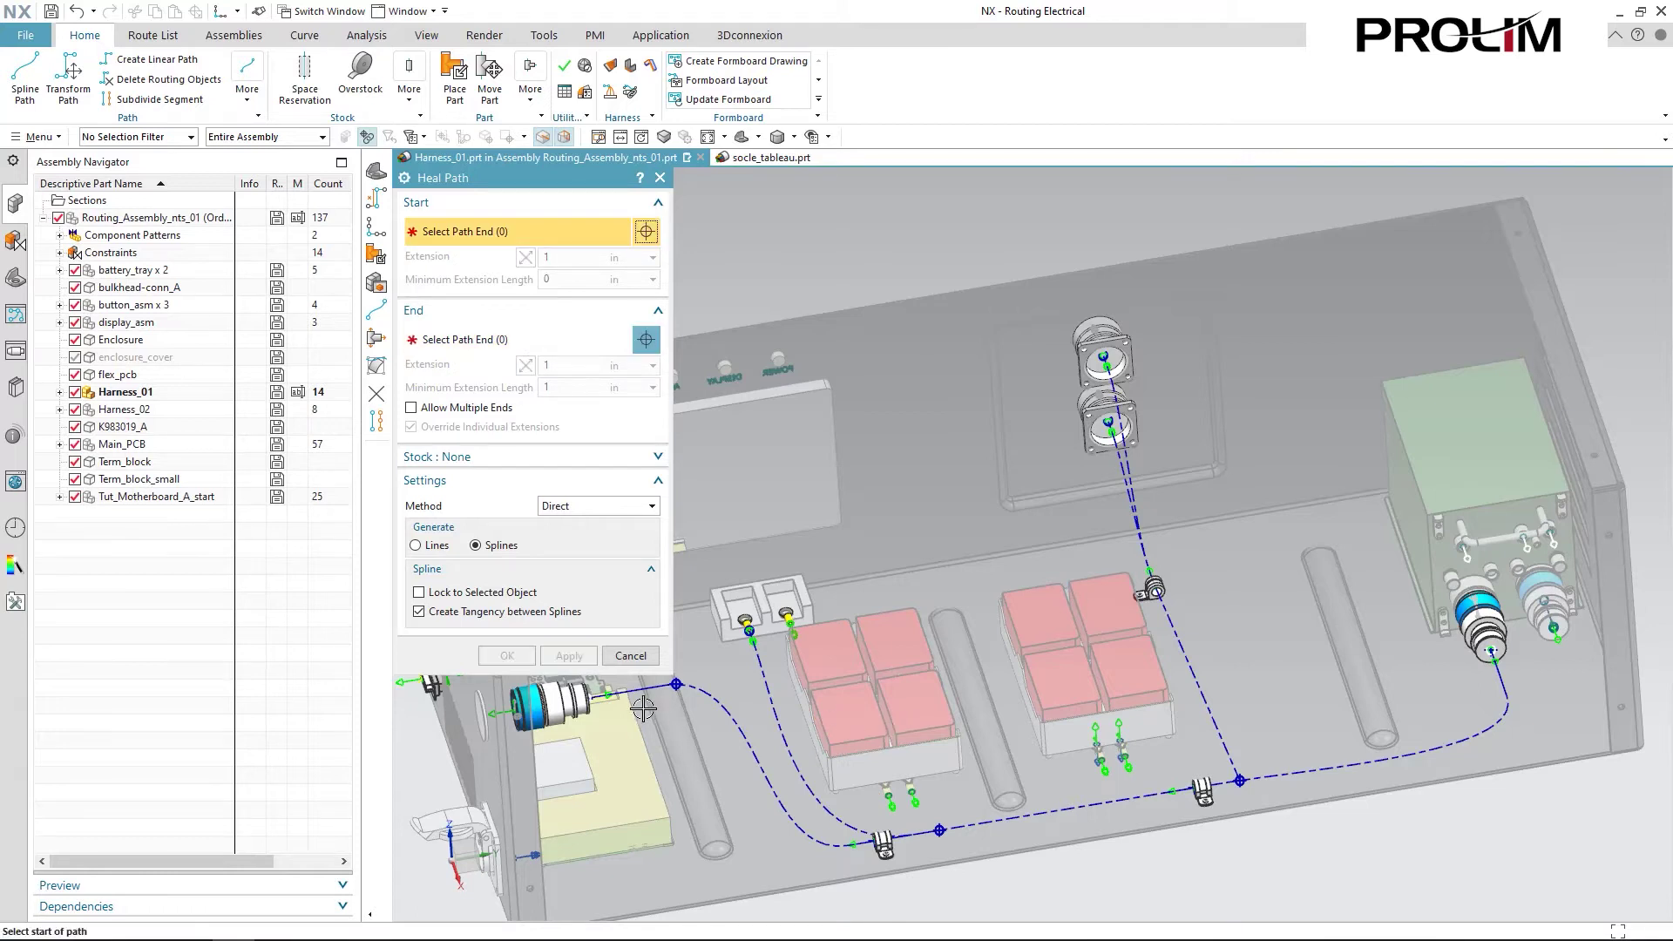
Preview a heal path from the left path end to the D-SUB port with end extension 1
left_click(676, 685)
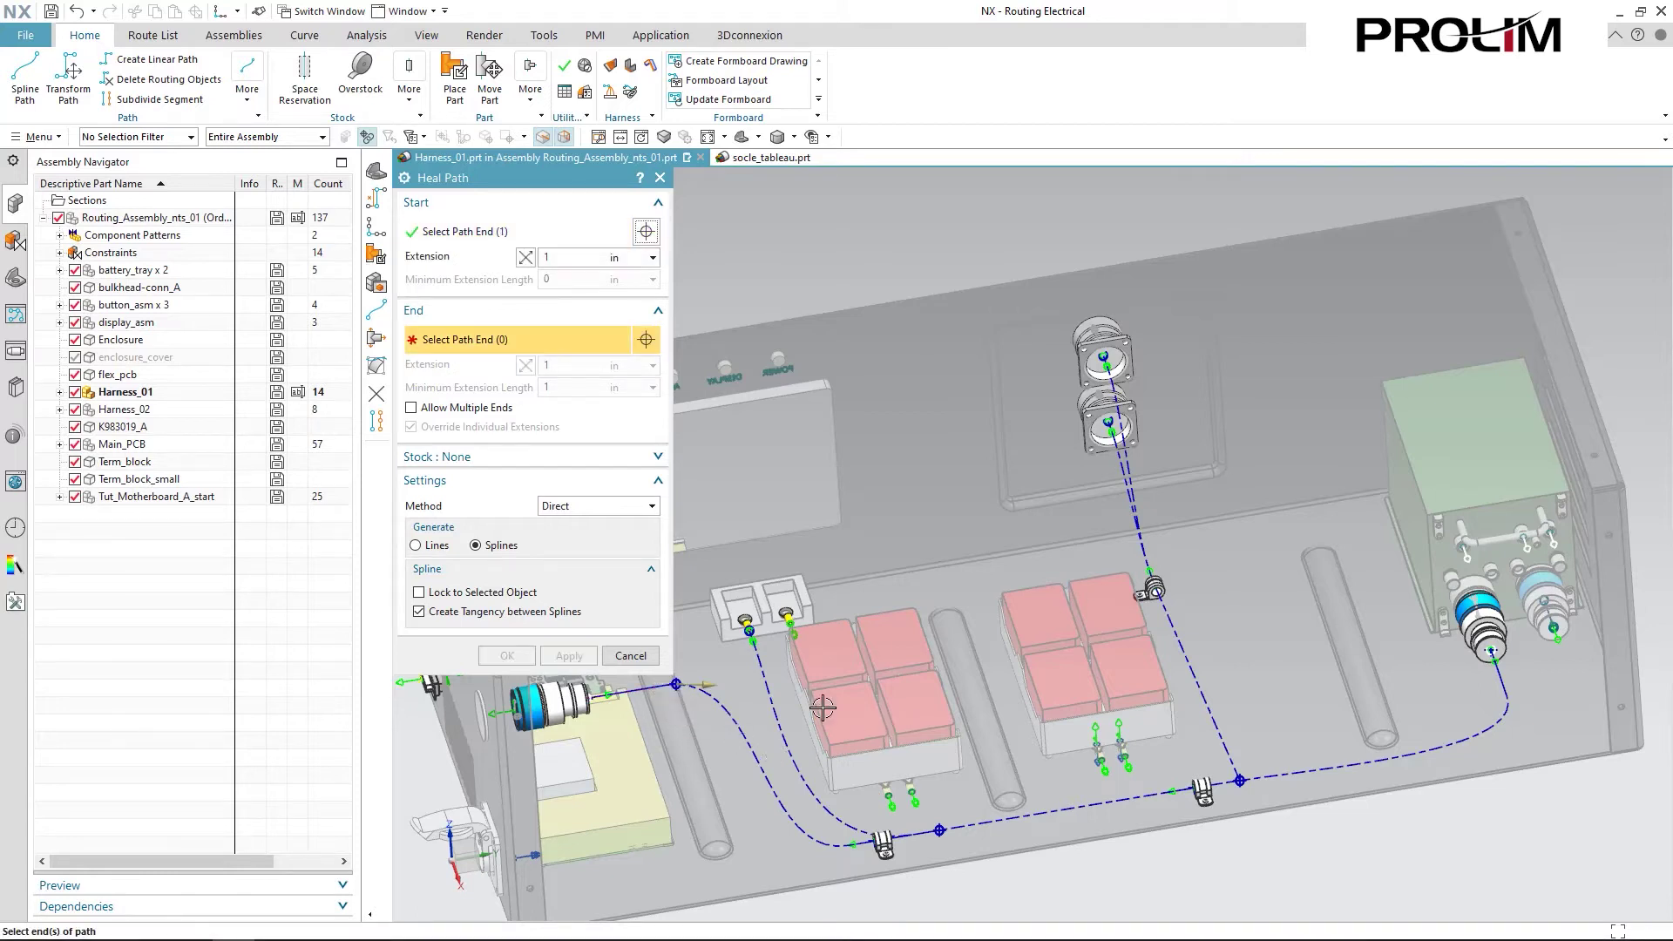
middle_click_drag(822, 708, 872, 679)
left_click(887, 638)
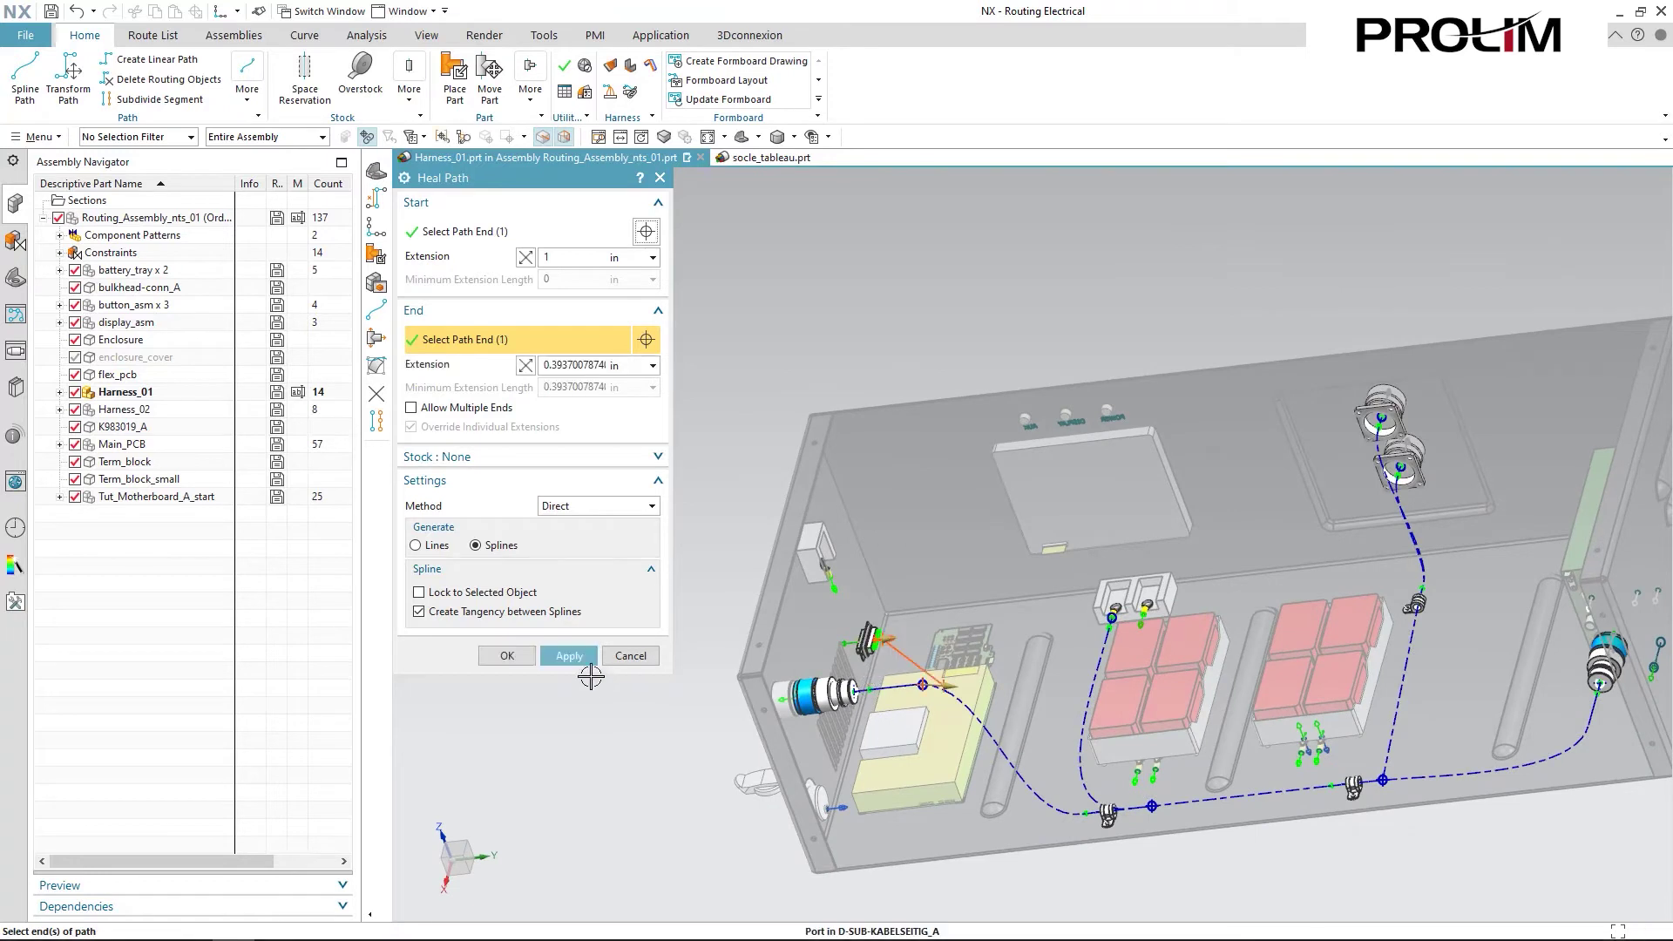
left_click(584, 364)
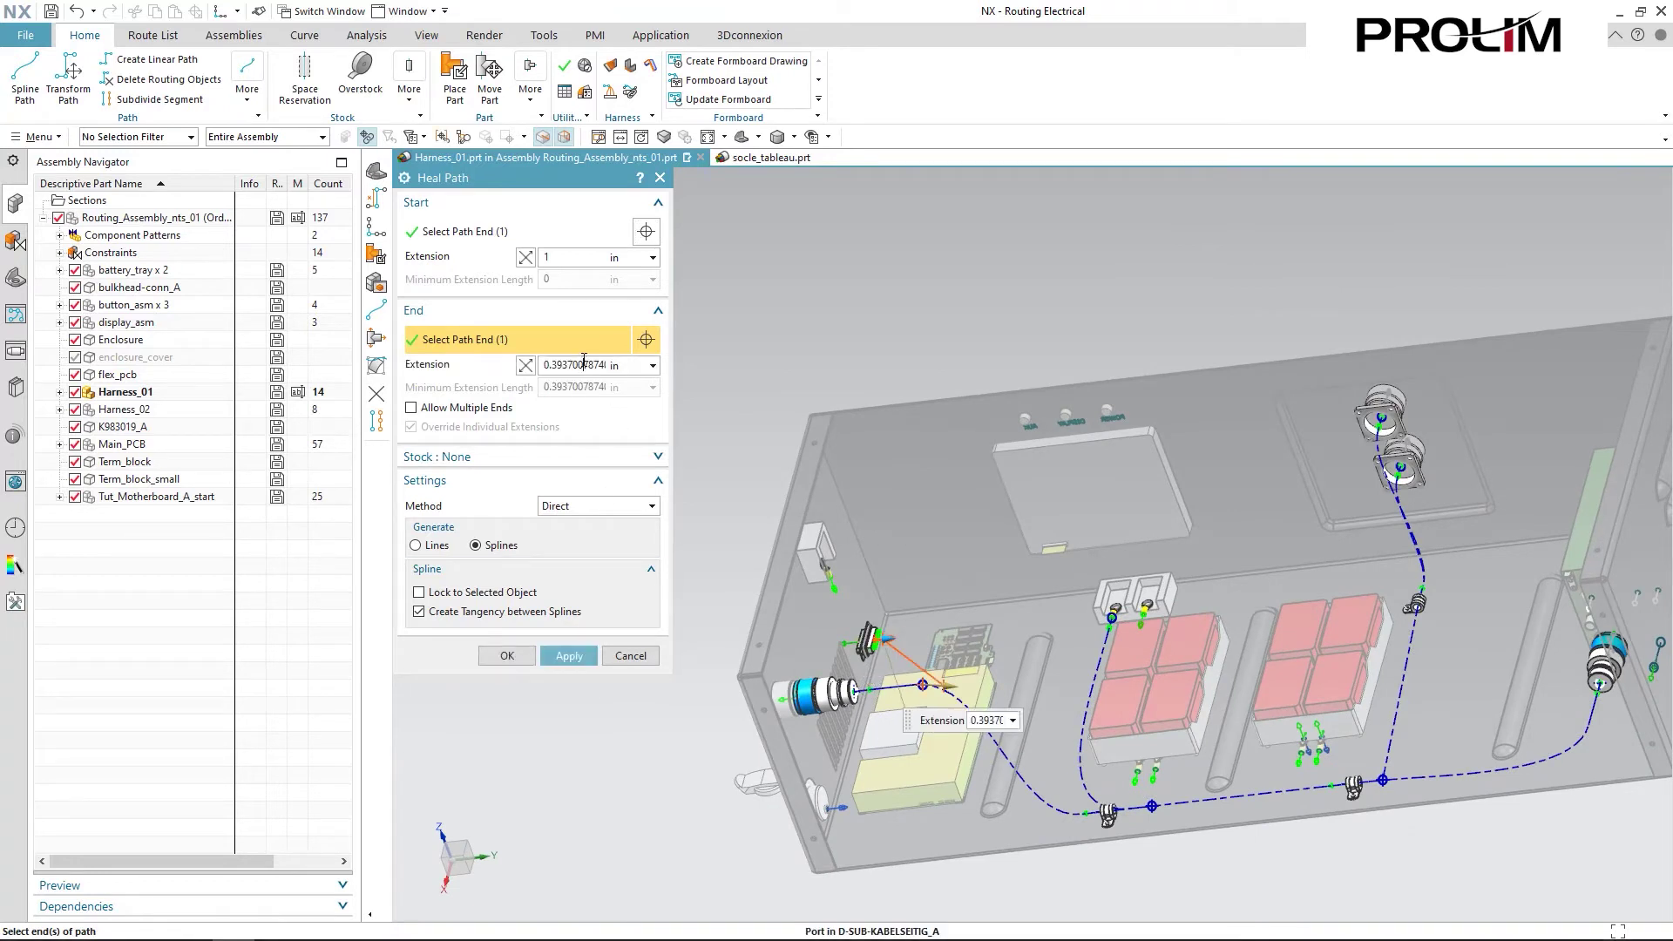
double_click(584, 364)
type("1")
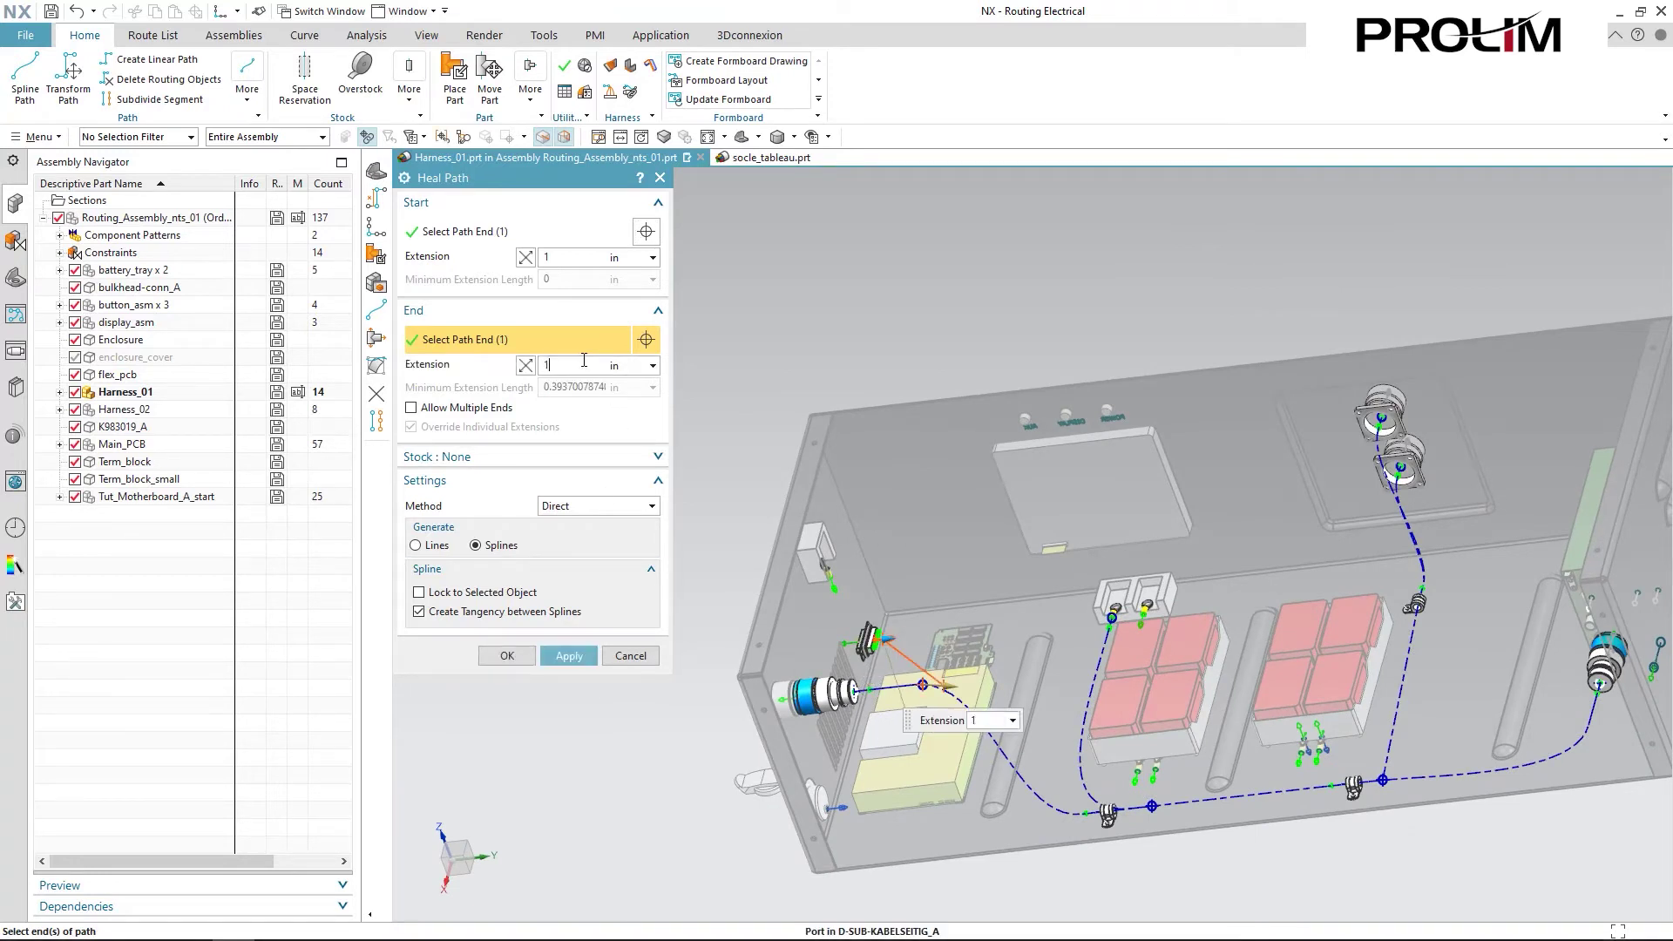
left_click(568, 656)
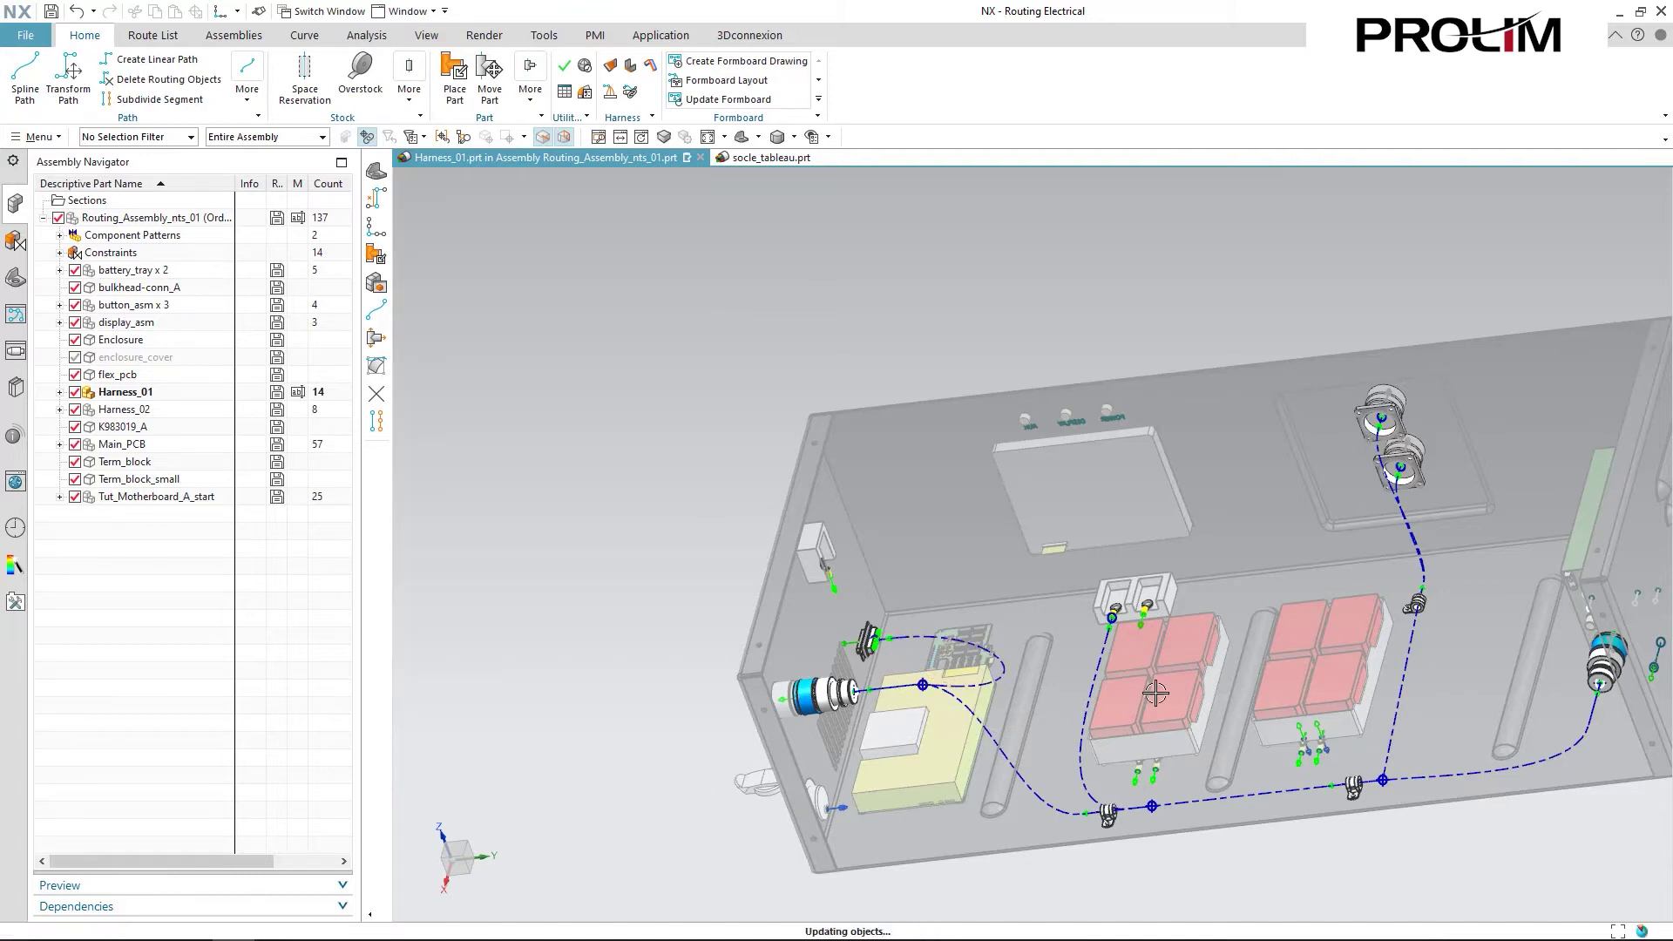
middle_click_drag(1264, 610, 1386, 639)
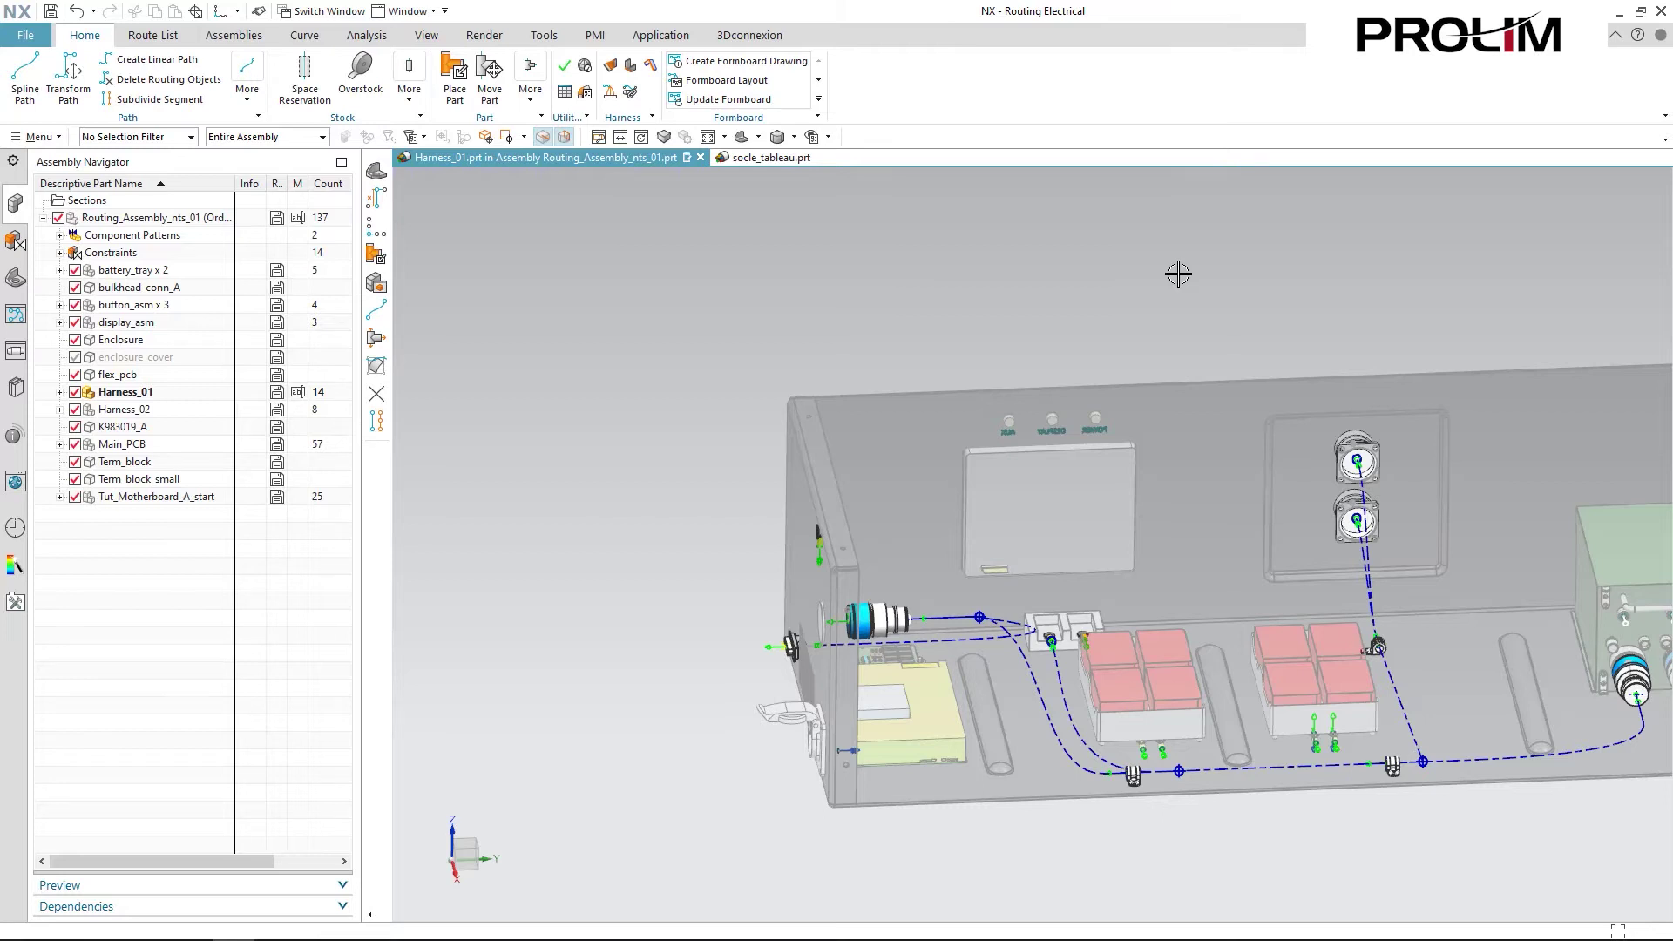
left_click(742, 138)
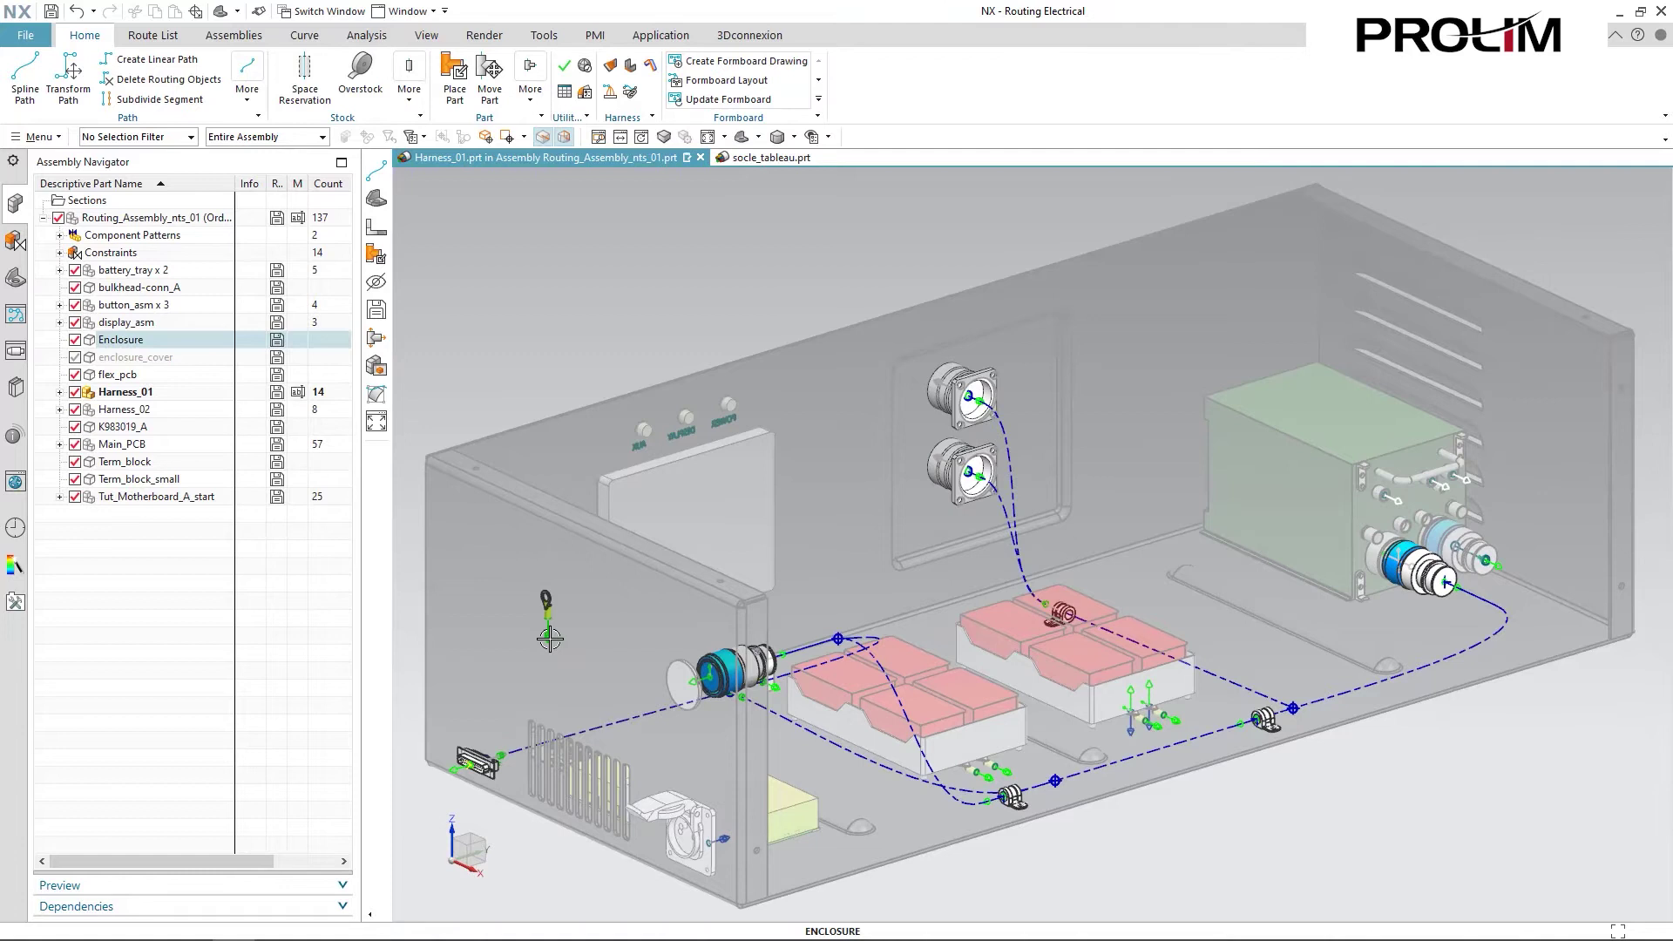
middle_click_drag(885, 695, 832, 684)
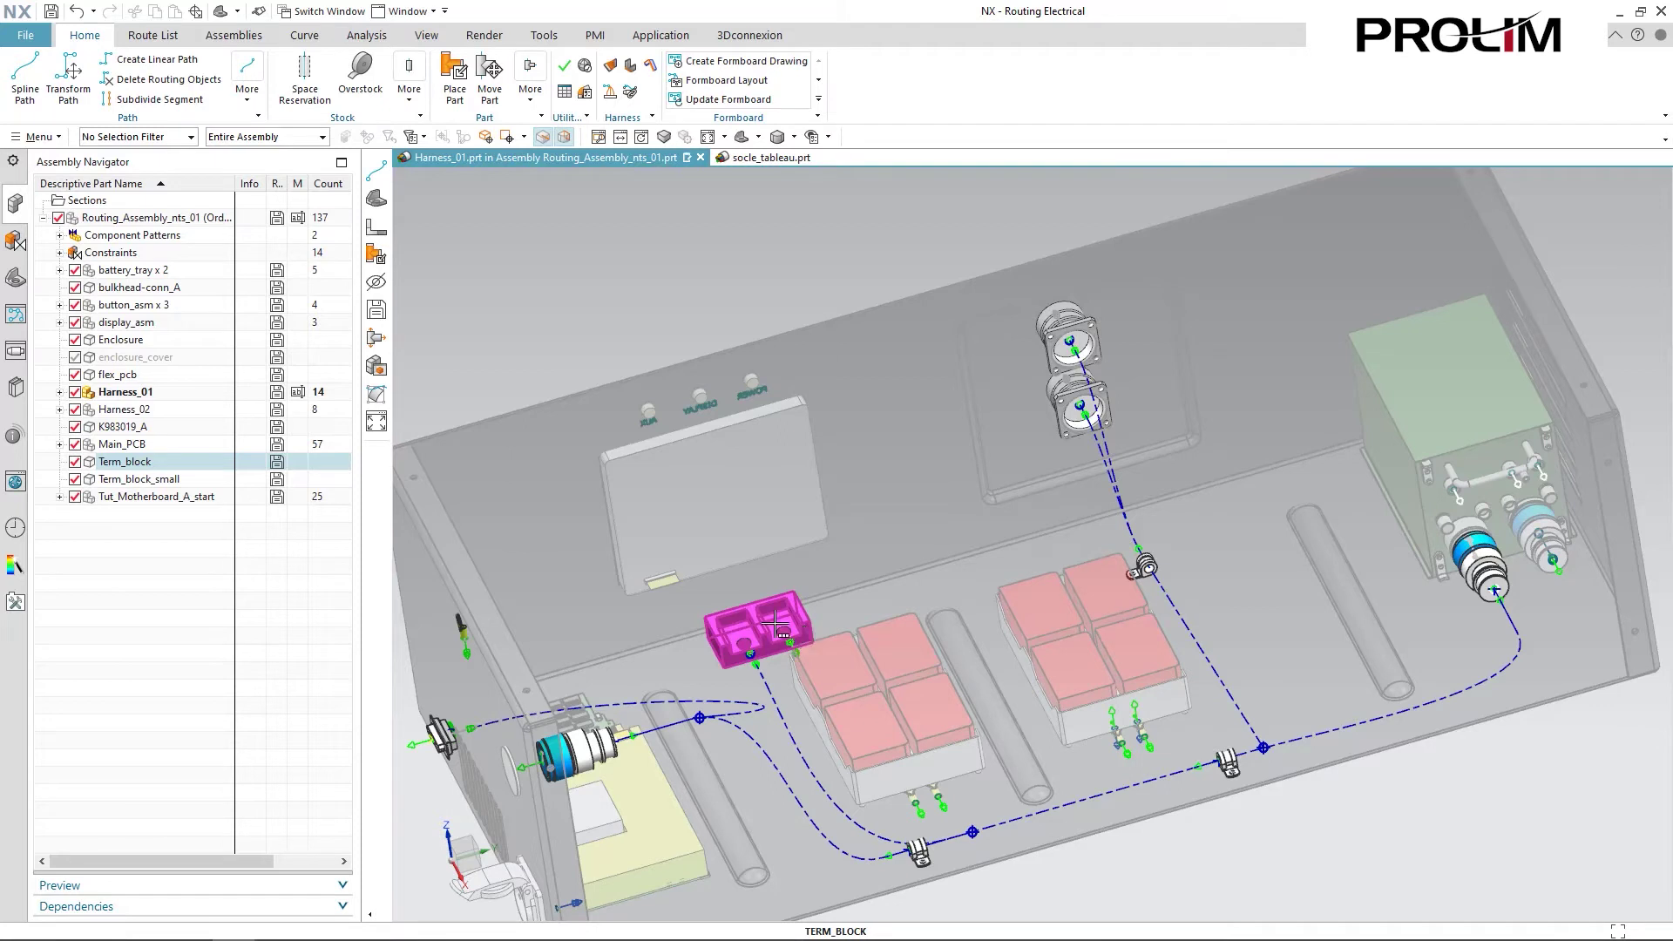
left_click(742, 137)
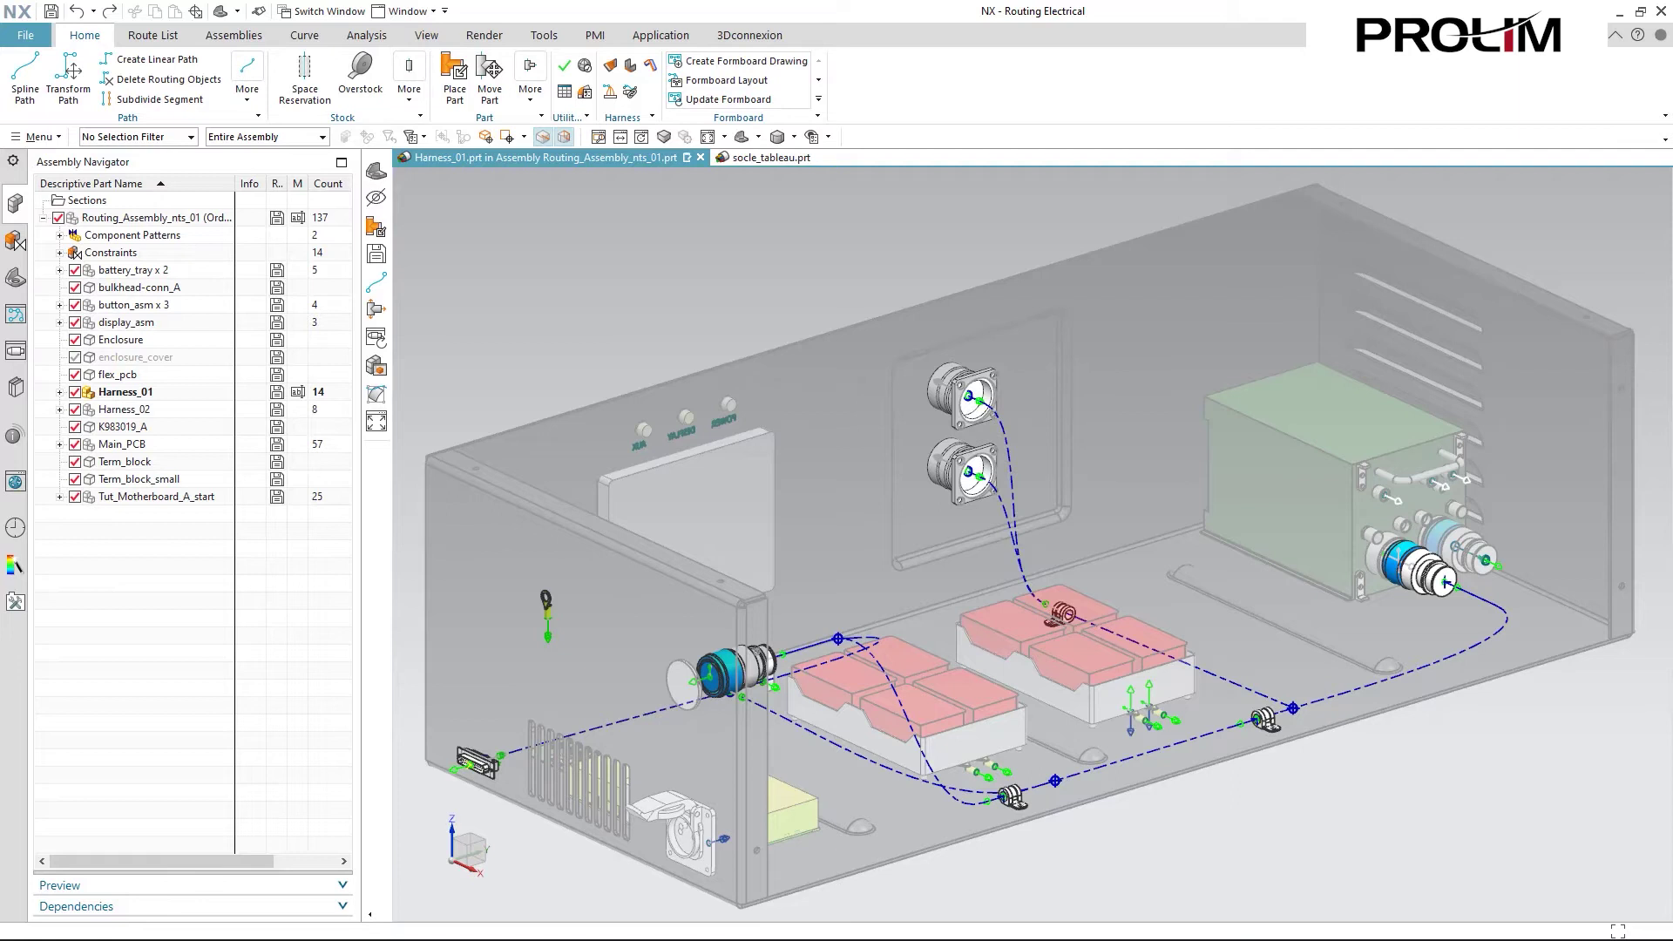
Show the Electrical Component Navigator and confirm its component list properties
left_click(15, 351)
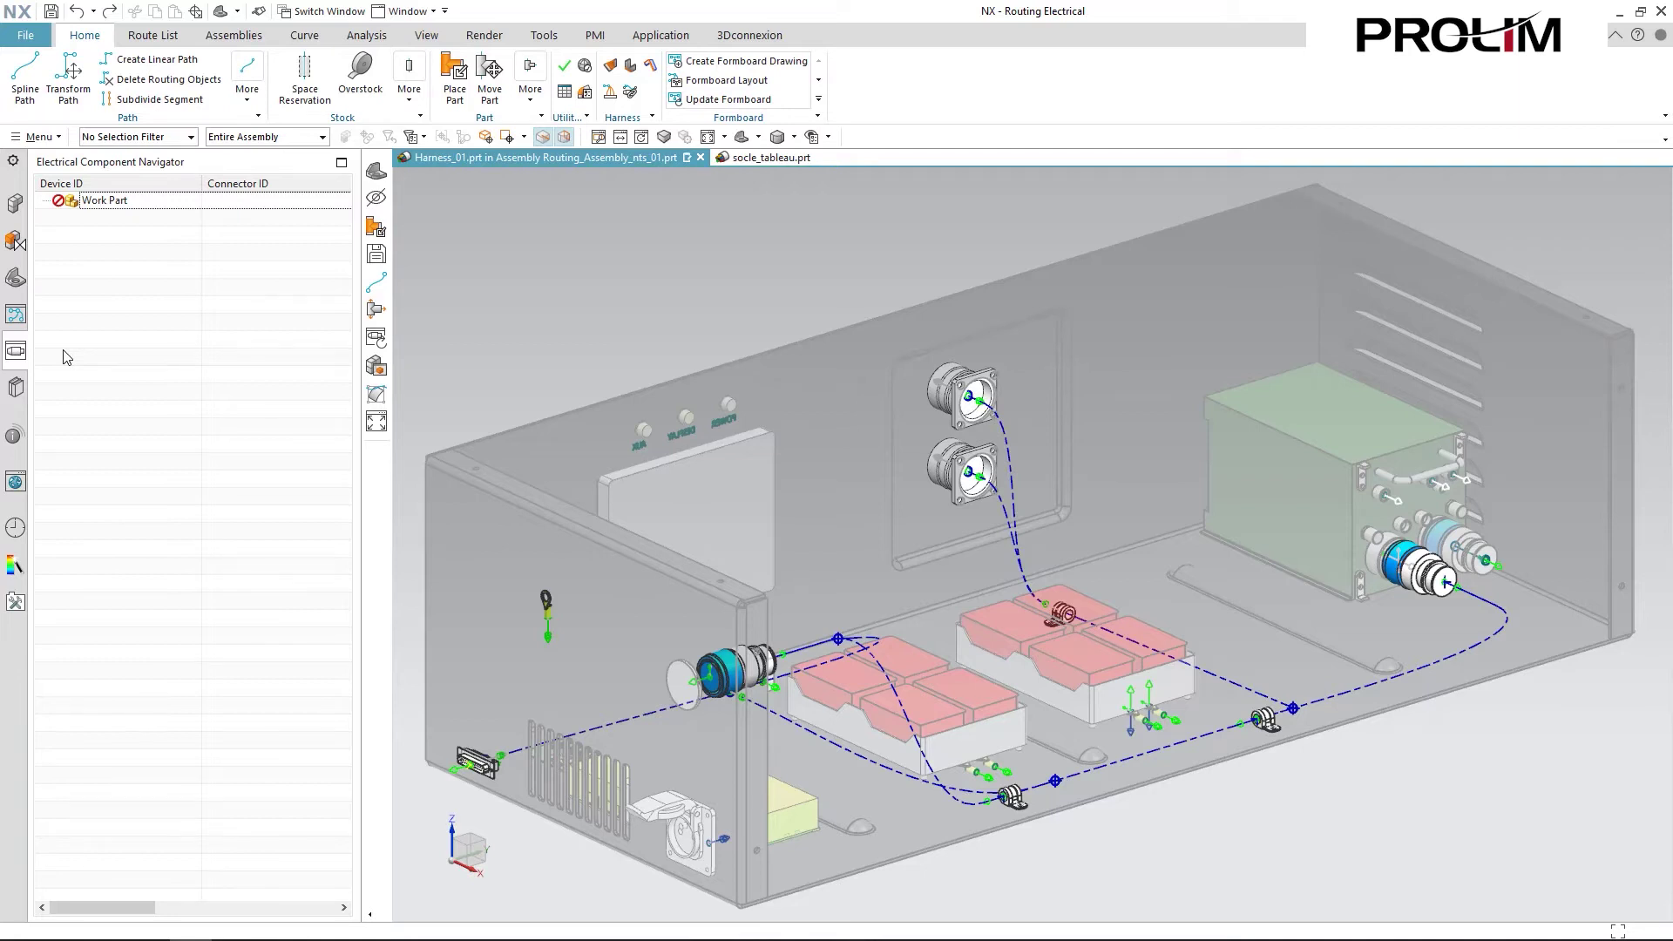
right_click(123, 333)
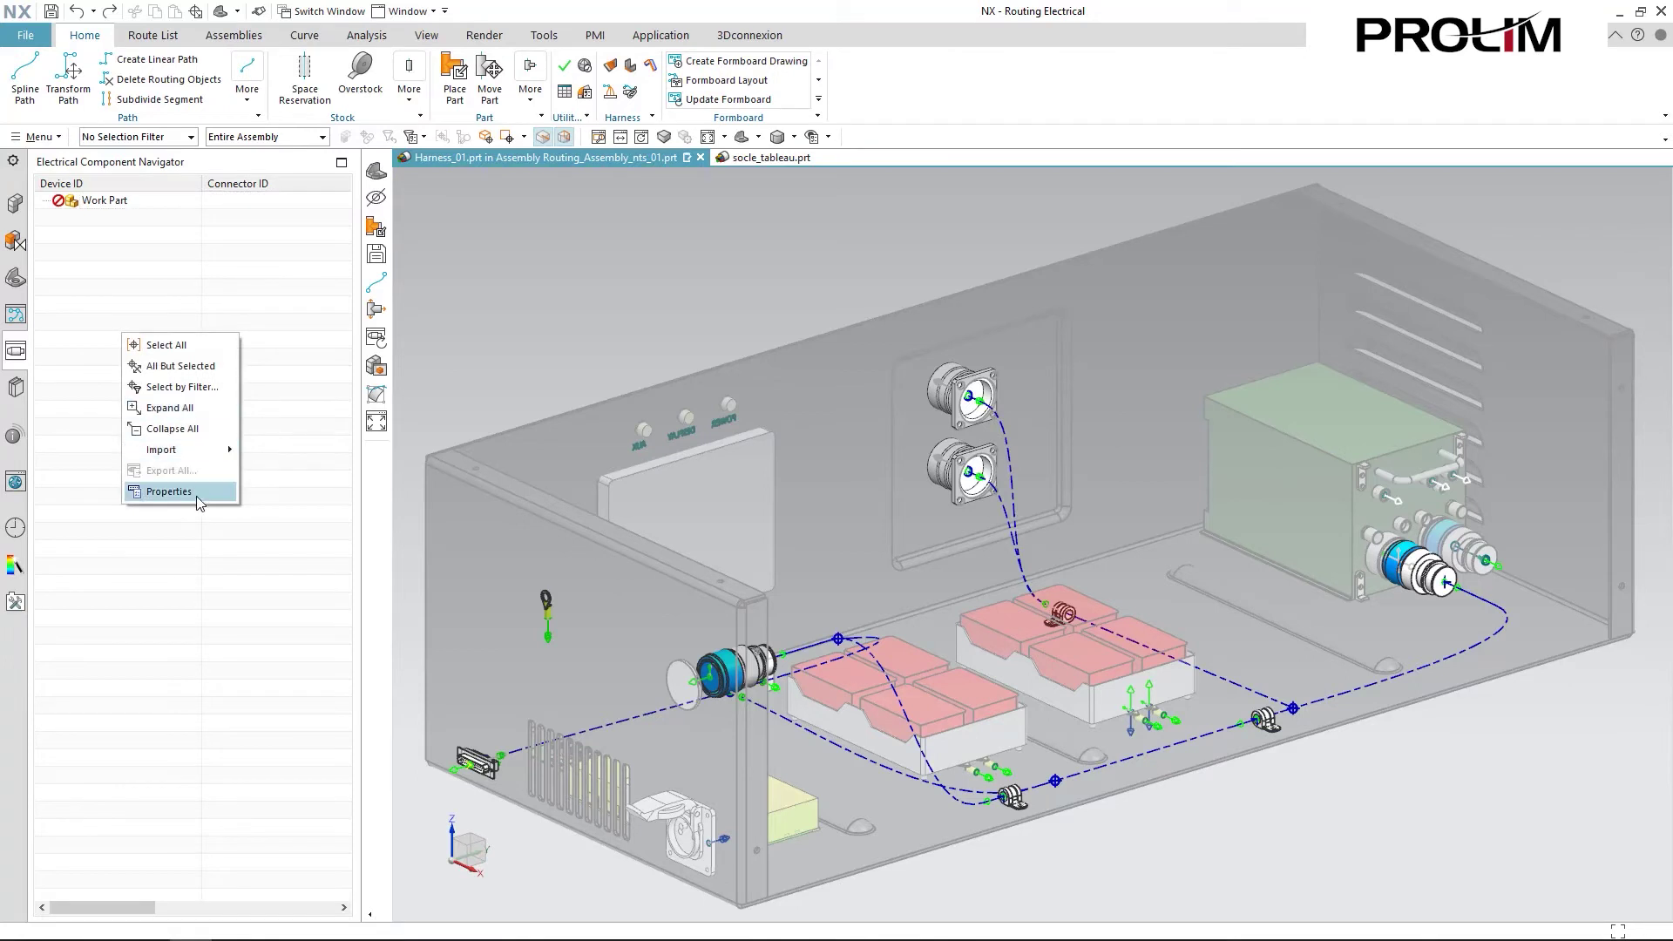
left_click(202, 489)
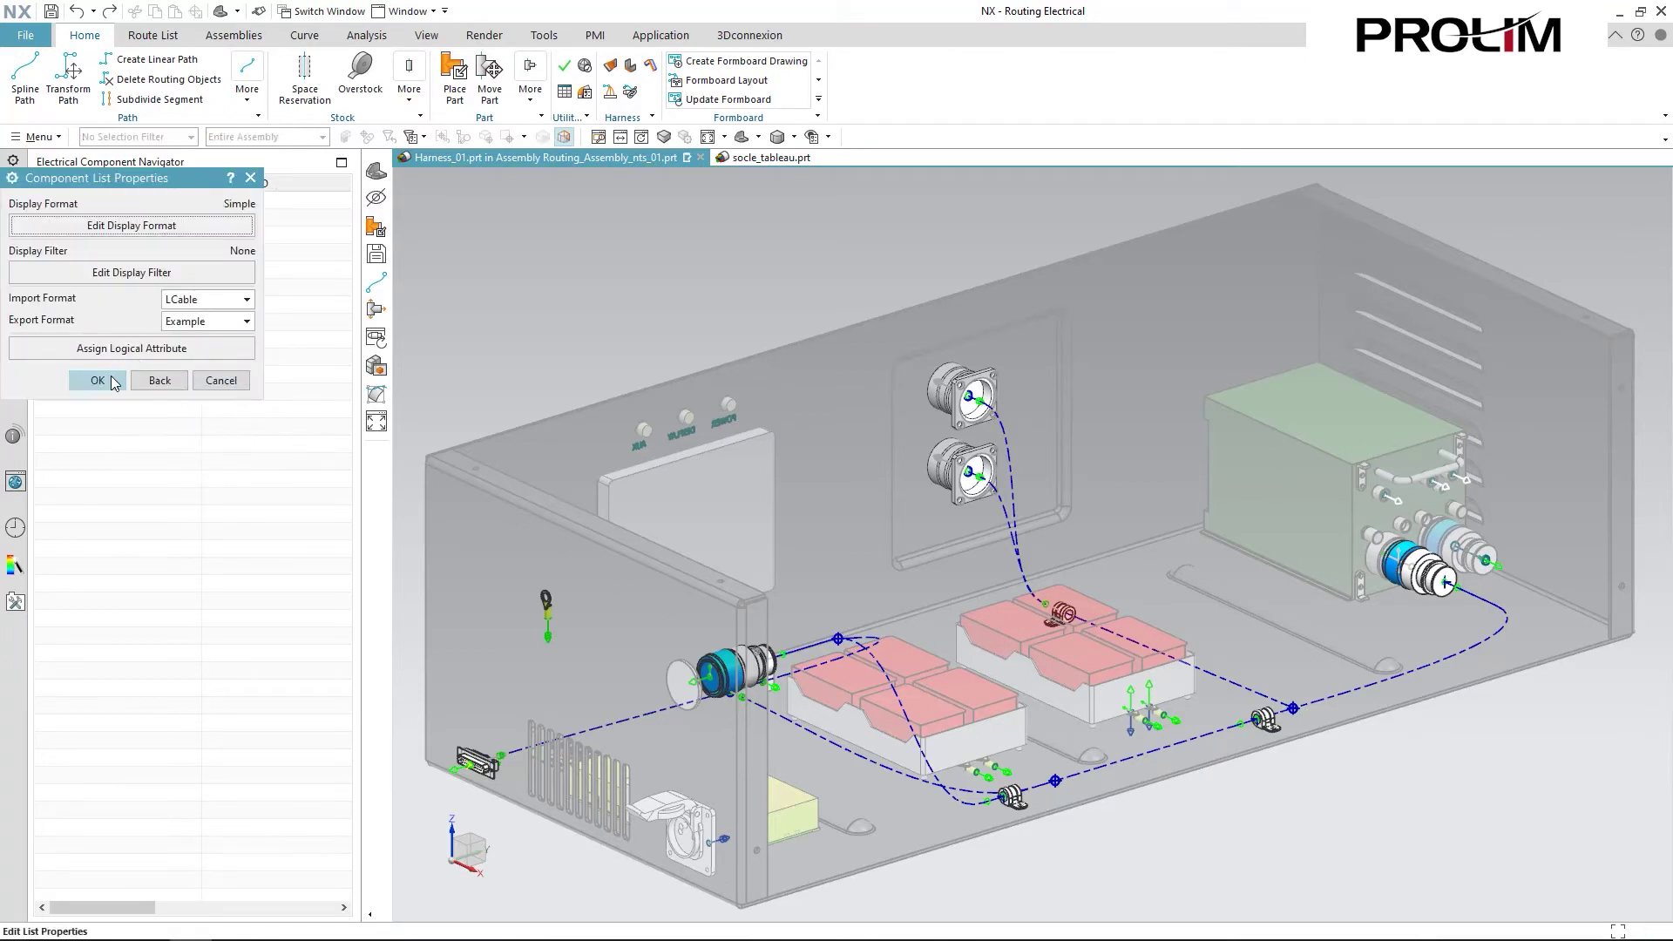
left_click(97, 381)
Start a merge import of the component list and pick Harness_01_v3.cmp
right_click(160, 279)
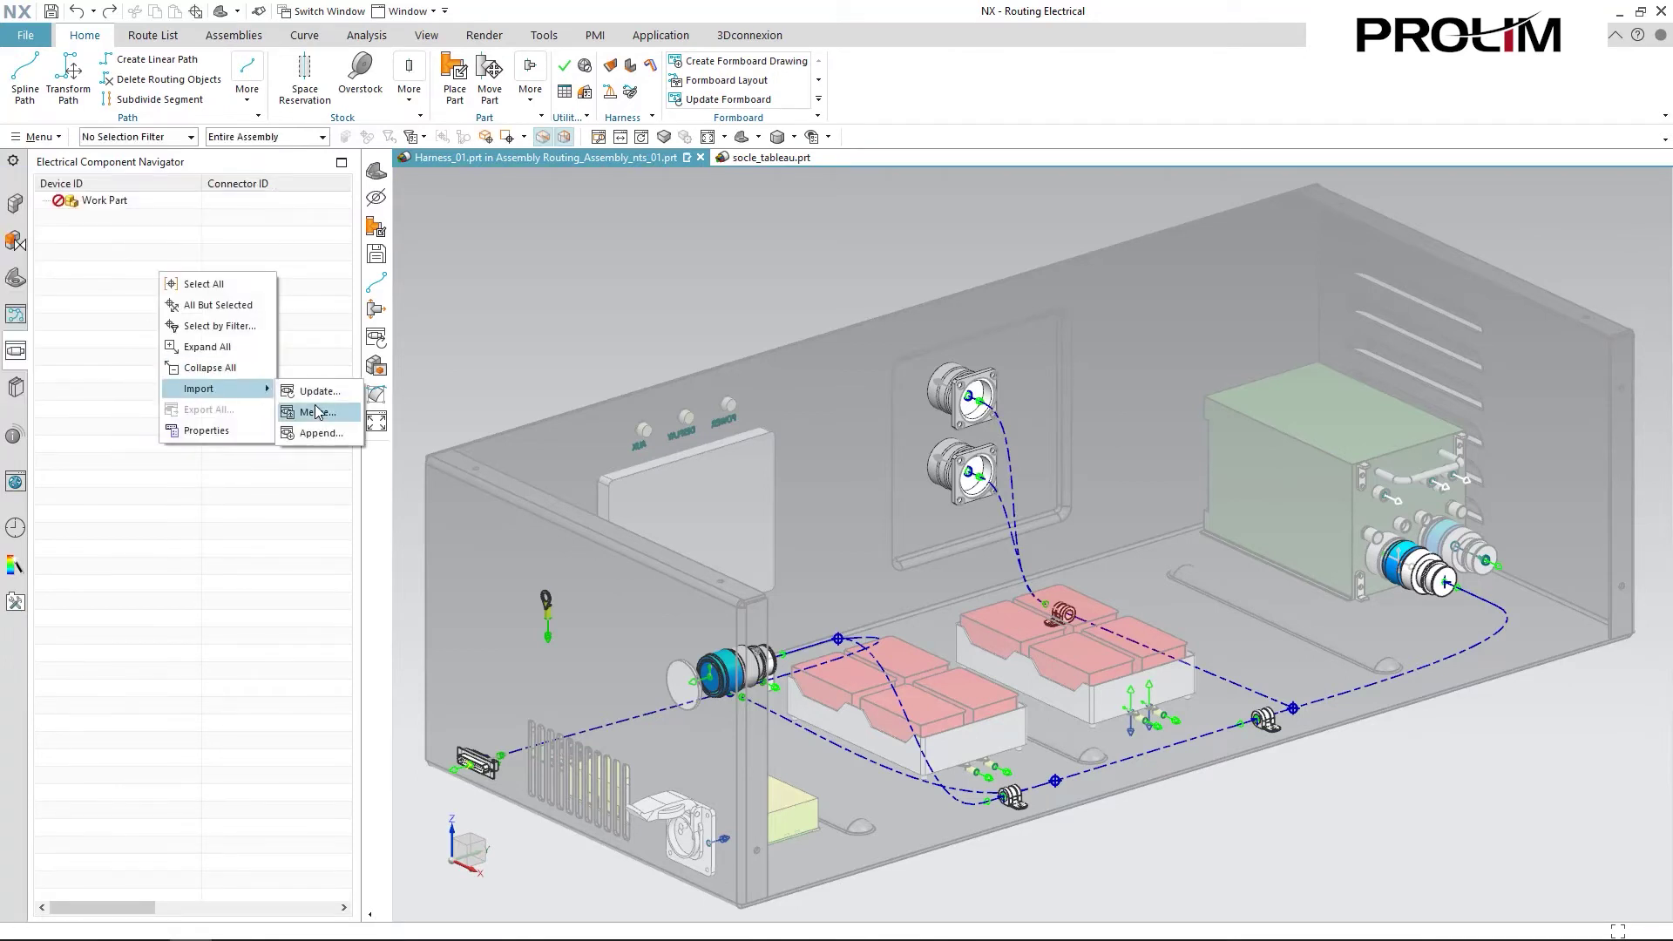
left_click(333, 402)
left_click(748, 375)
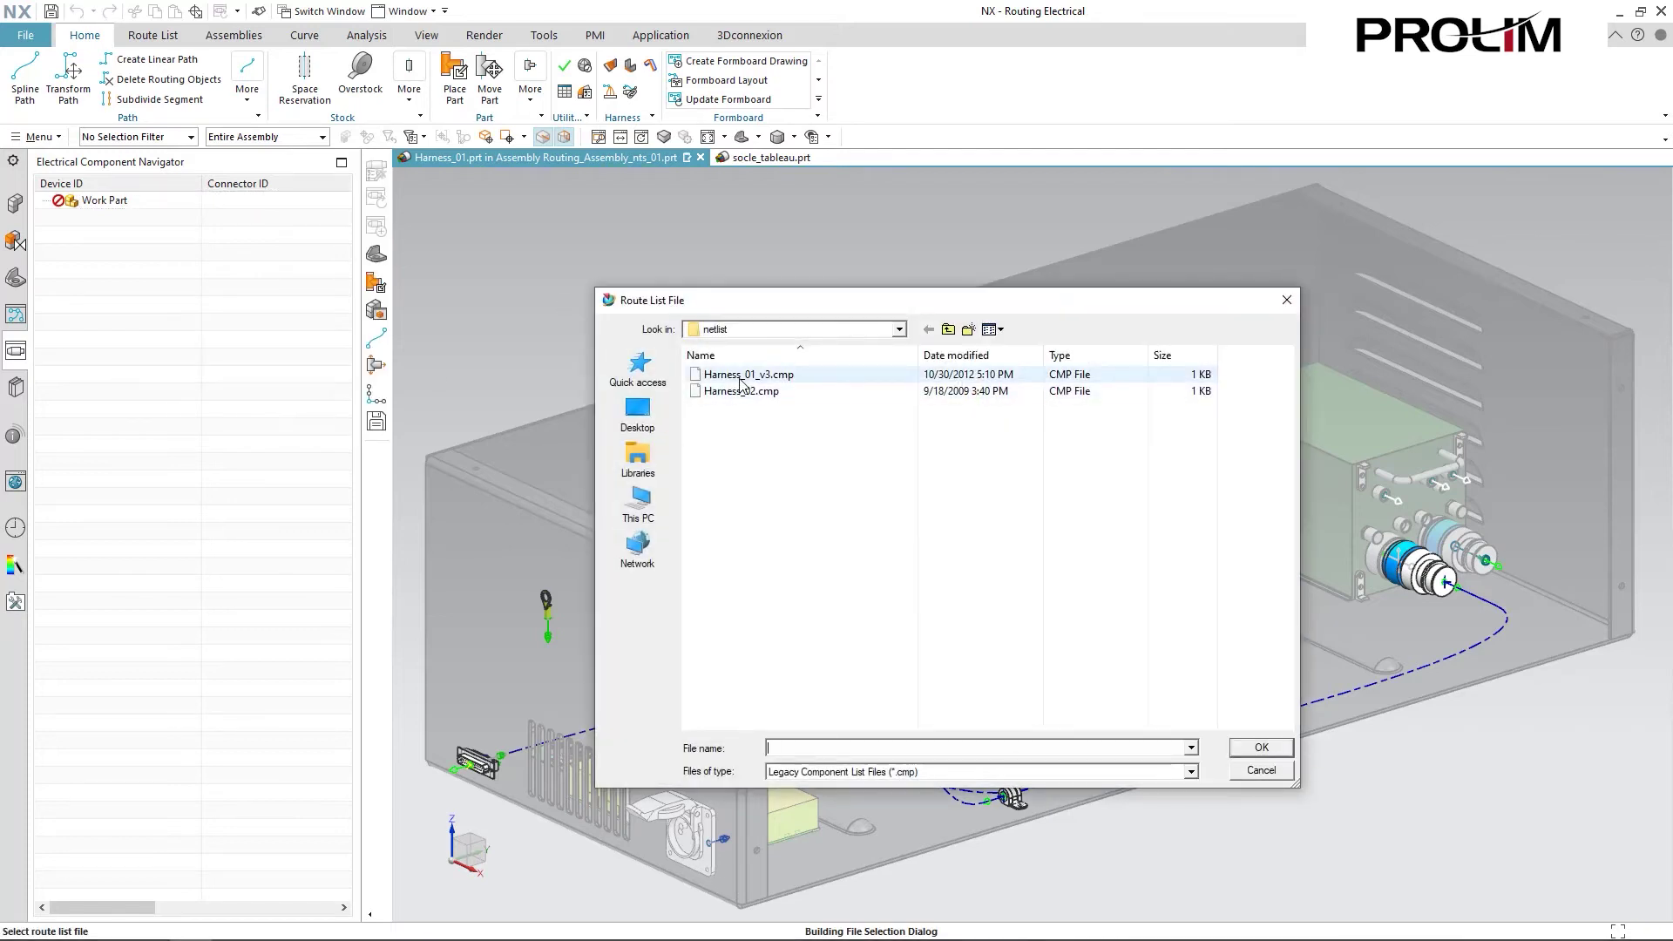
Load the route list file and auto-assign the Work Part connectors to their components
left_click(1269, 747)
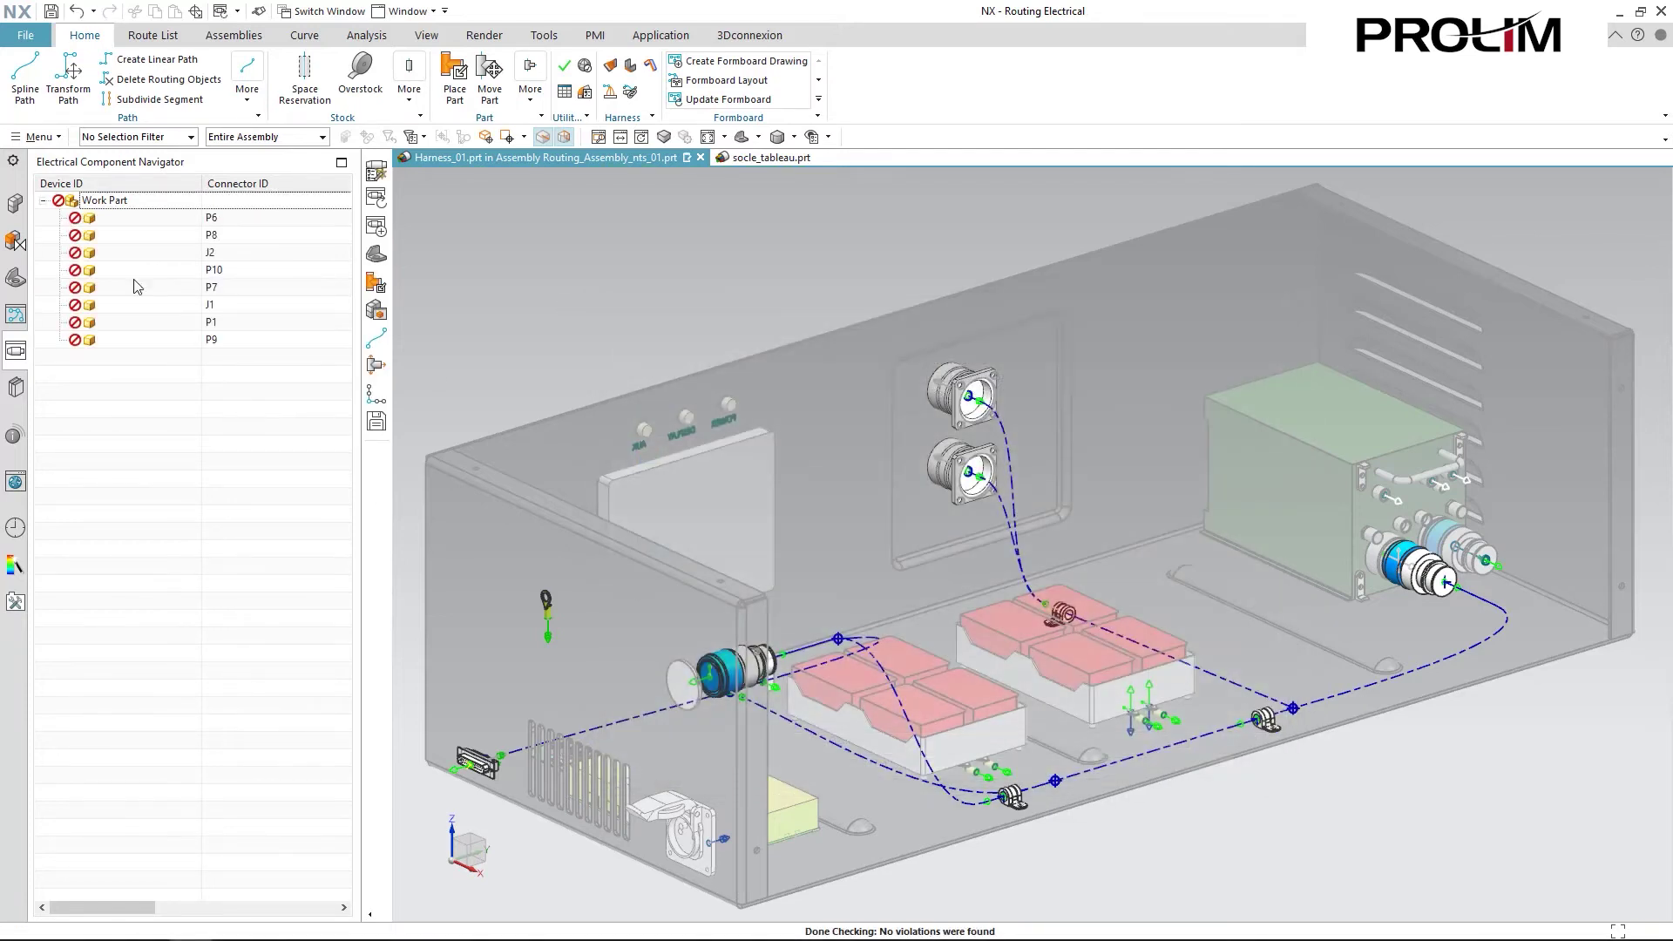
left_click_drag(392, 418, 493, 408)
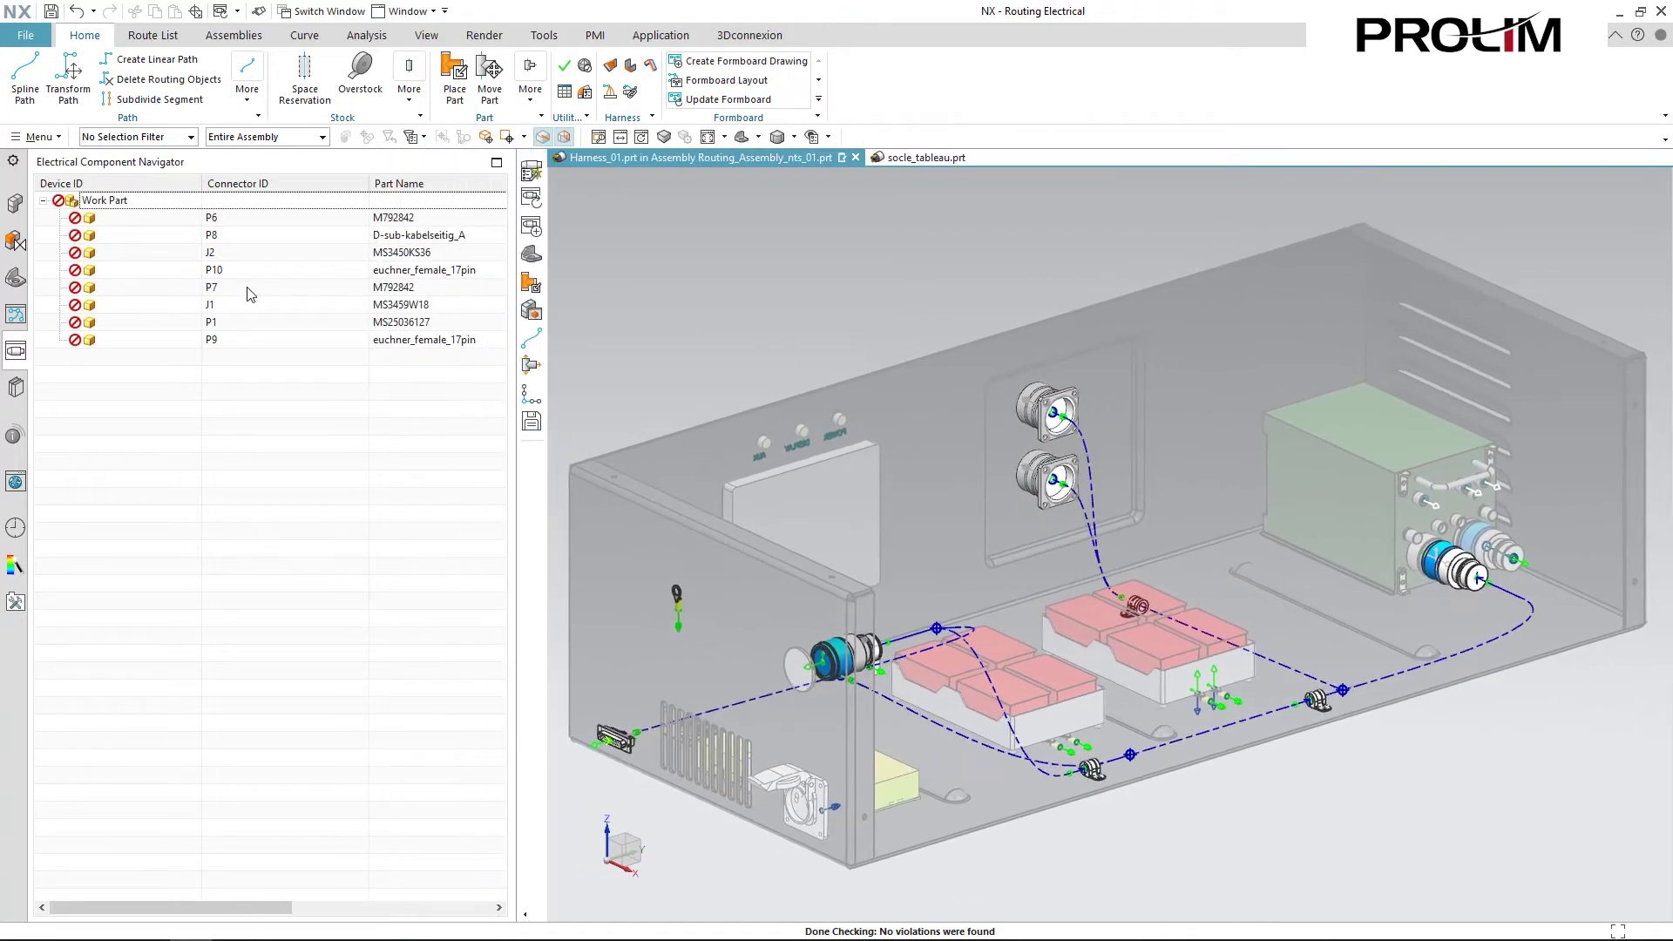
right_click(118, 199)
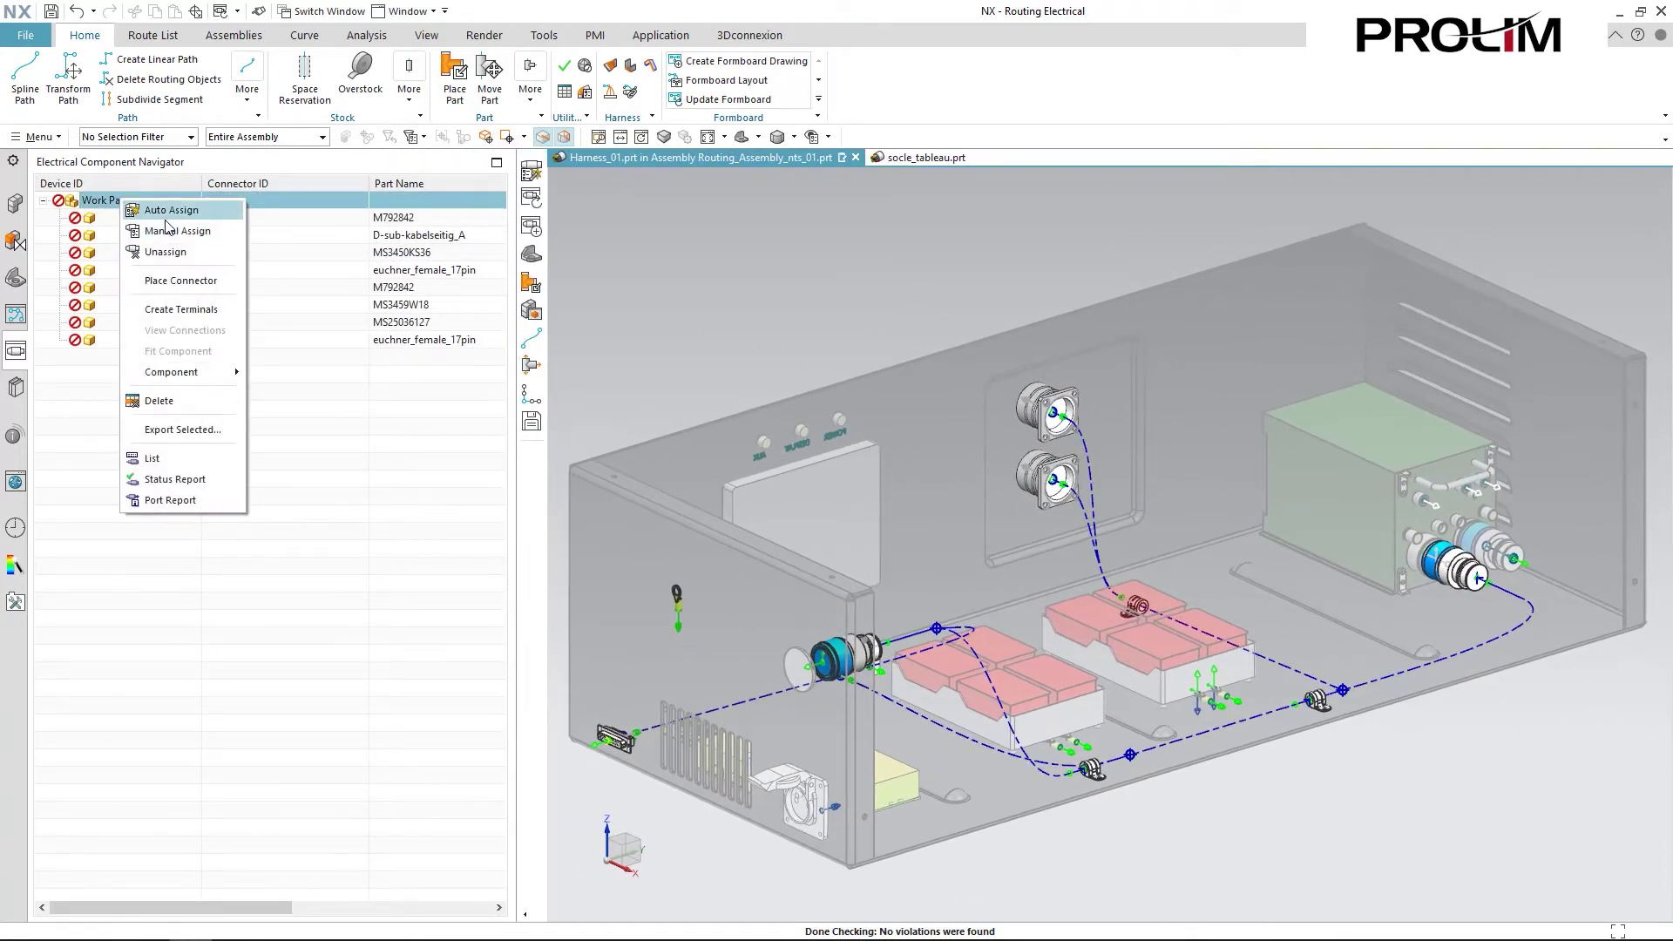
left_click(161, 215)
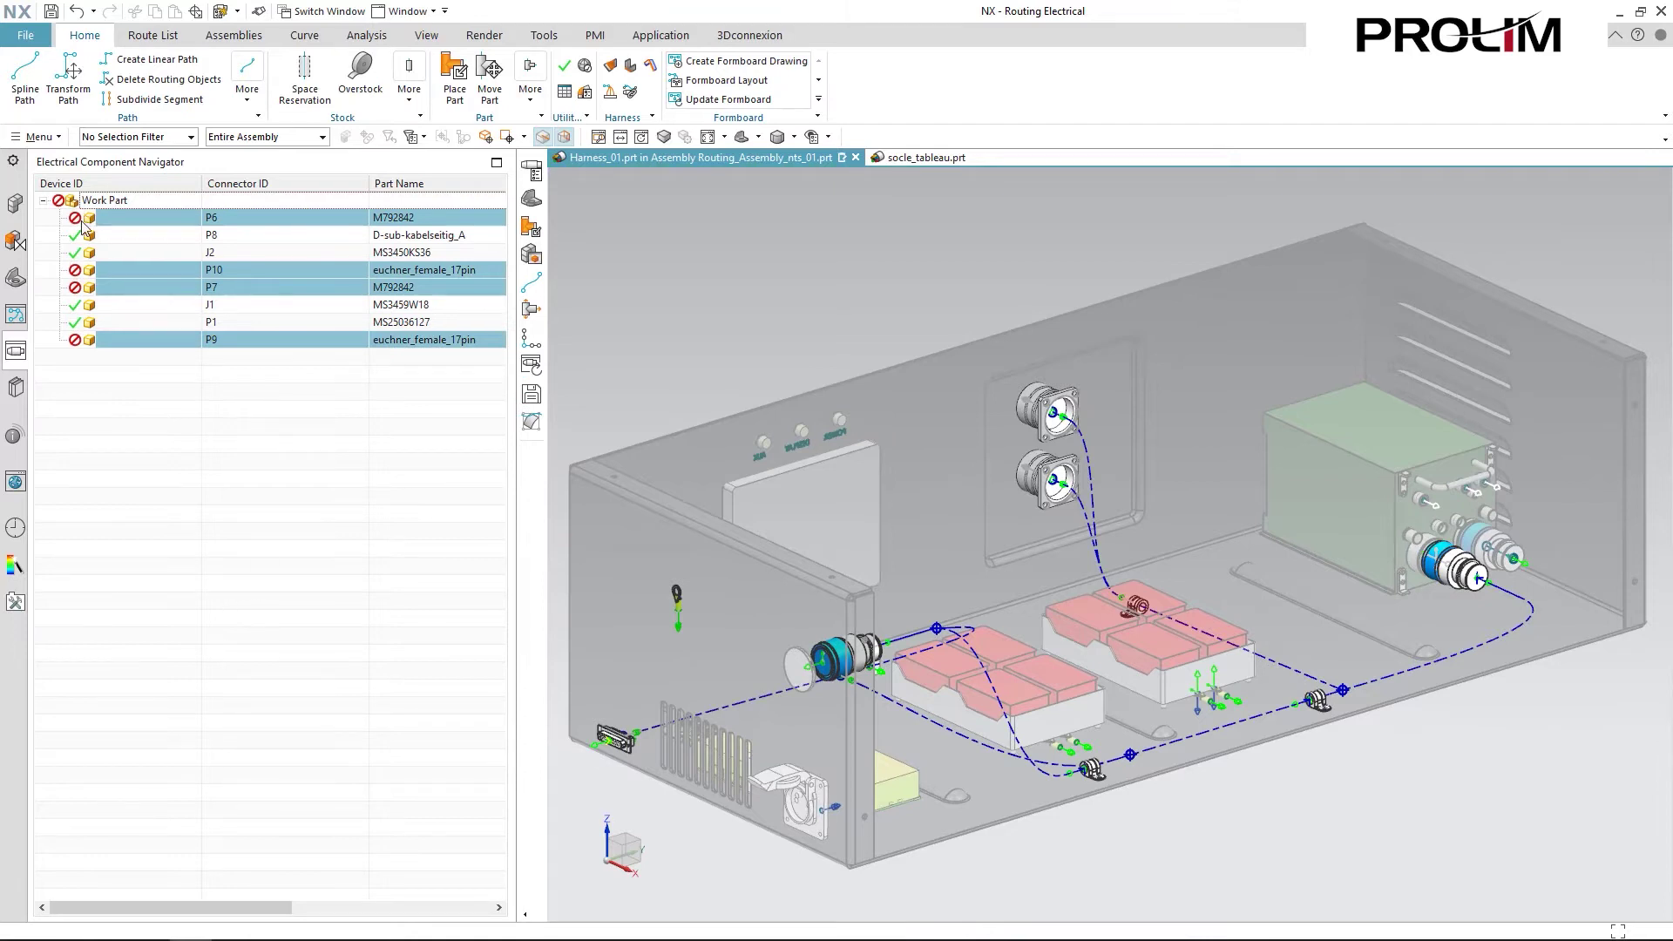
Manually assign the remaining connectors P9, P7 and P6
right_click(405, 223)
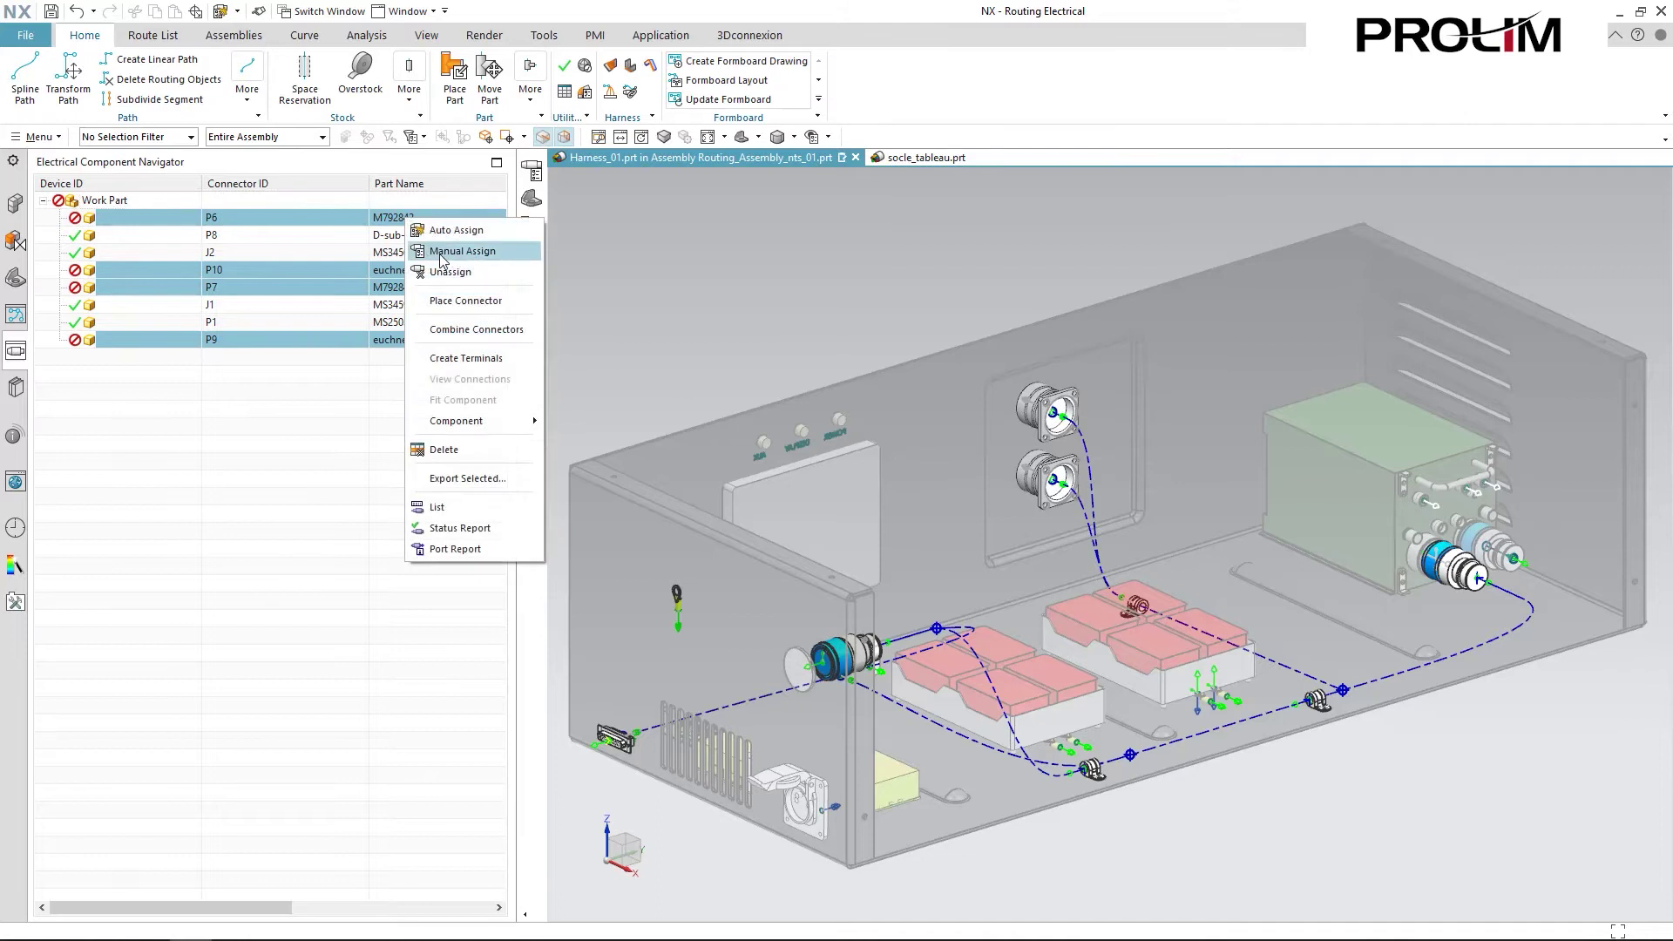
left_click(431, 247)
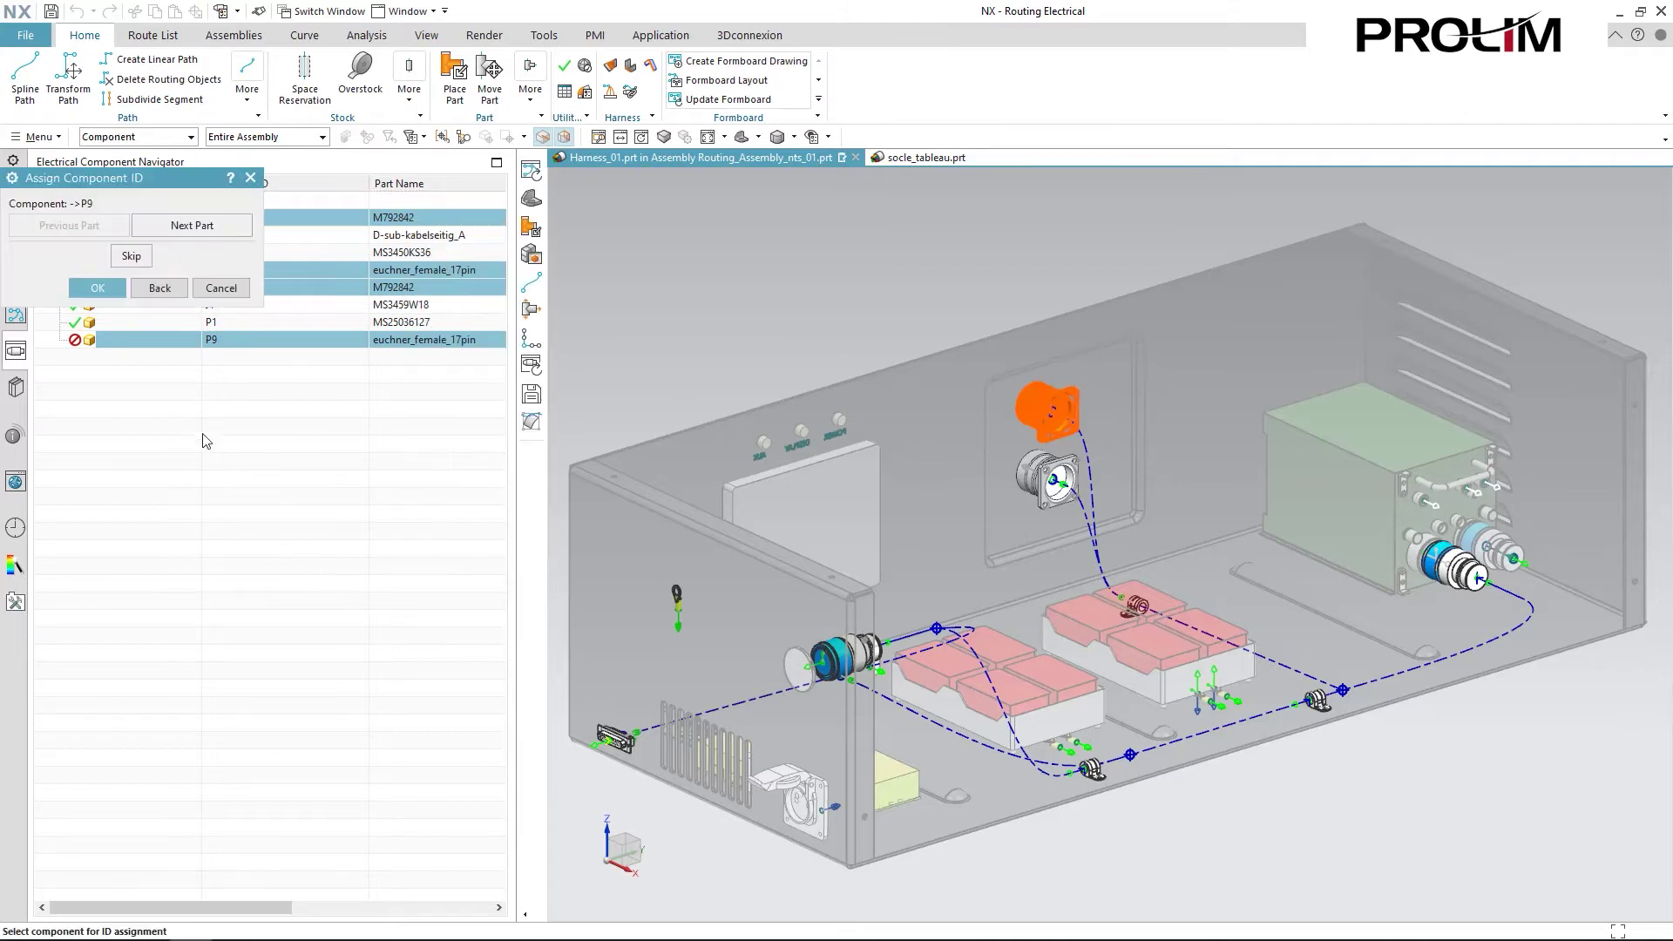
left_click(98, 287)
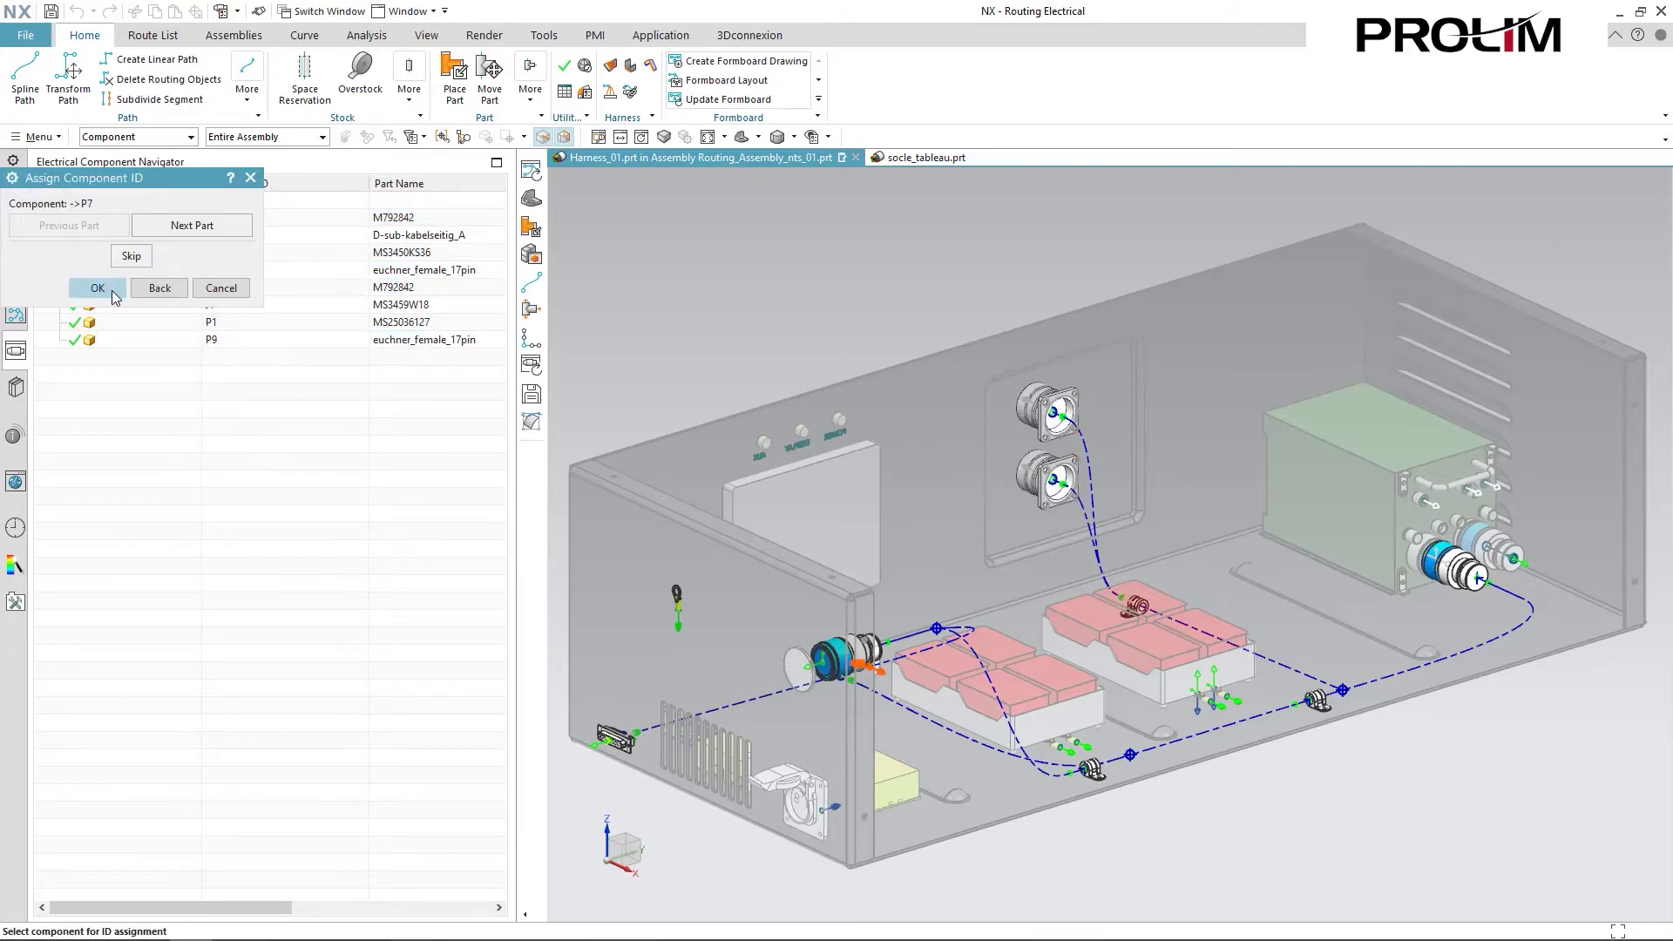
left_click(108, 293)
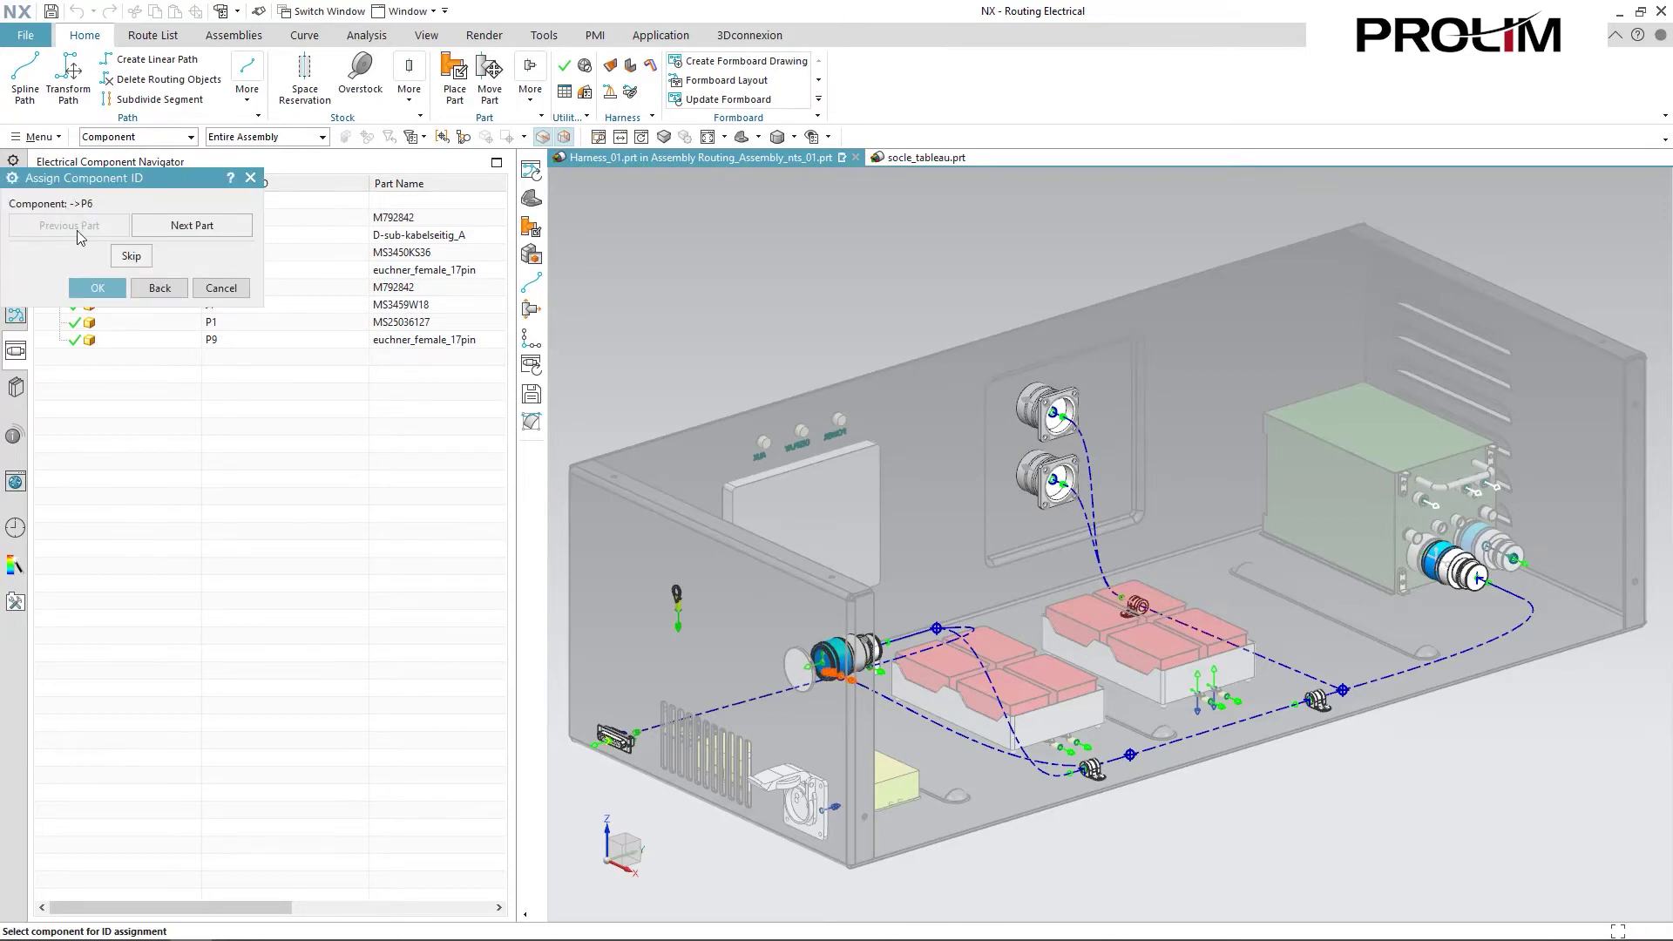
left_click(98, 288)
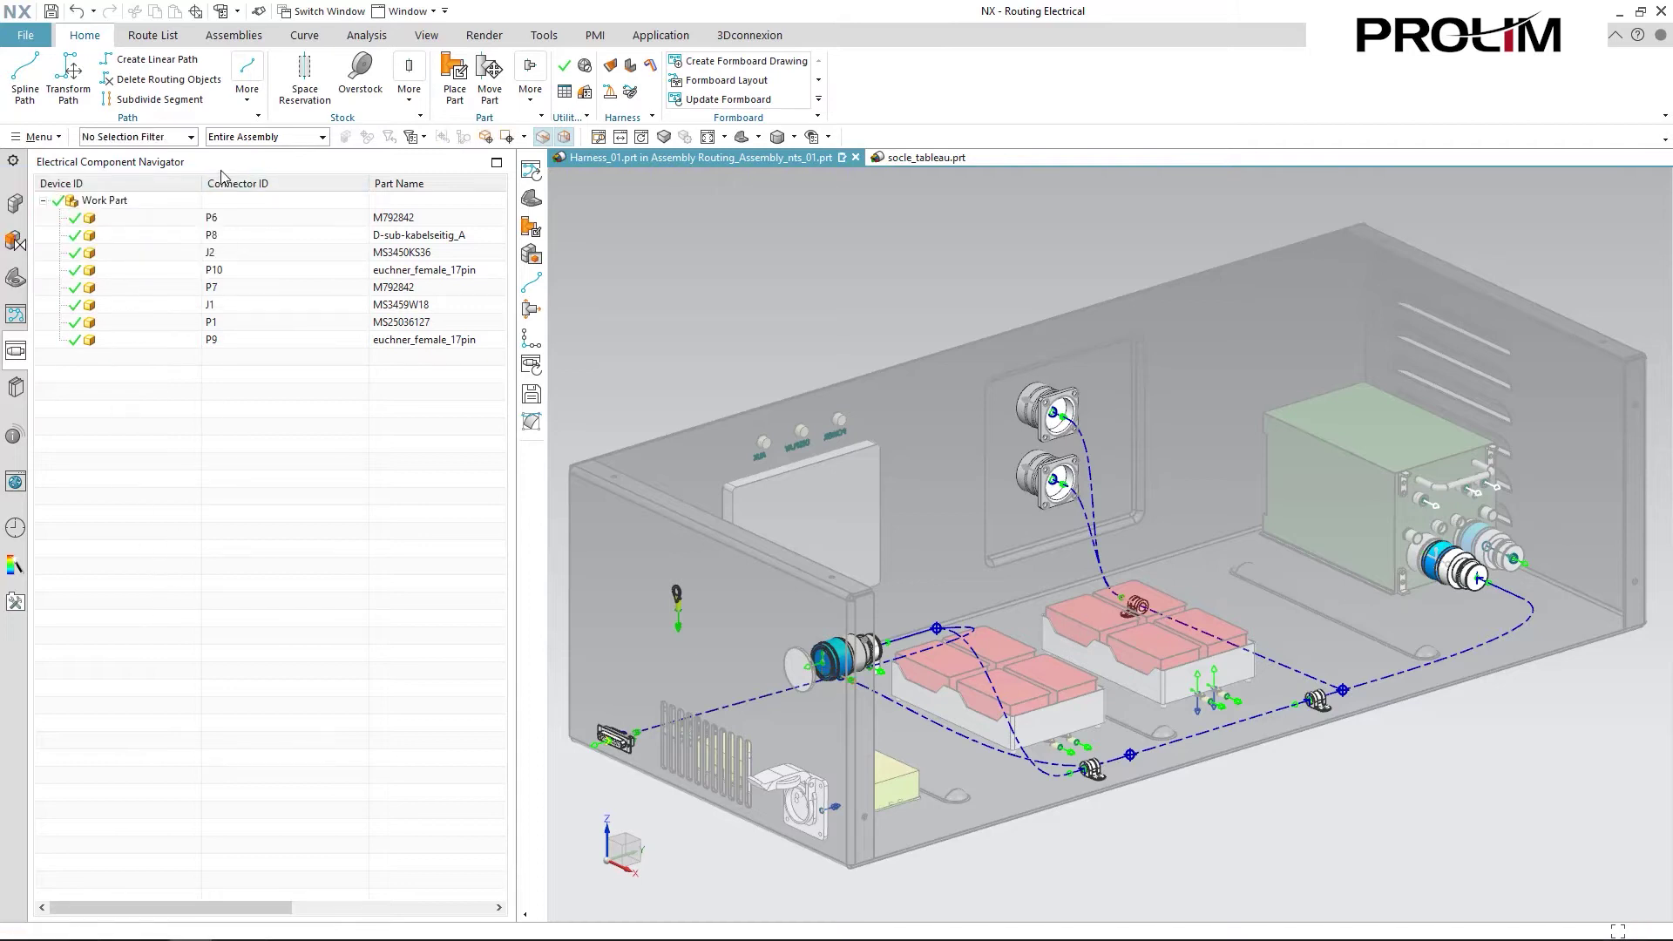
Set the Electrical Connection Navigator's import format to LCable
left_click(18, 319)
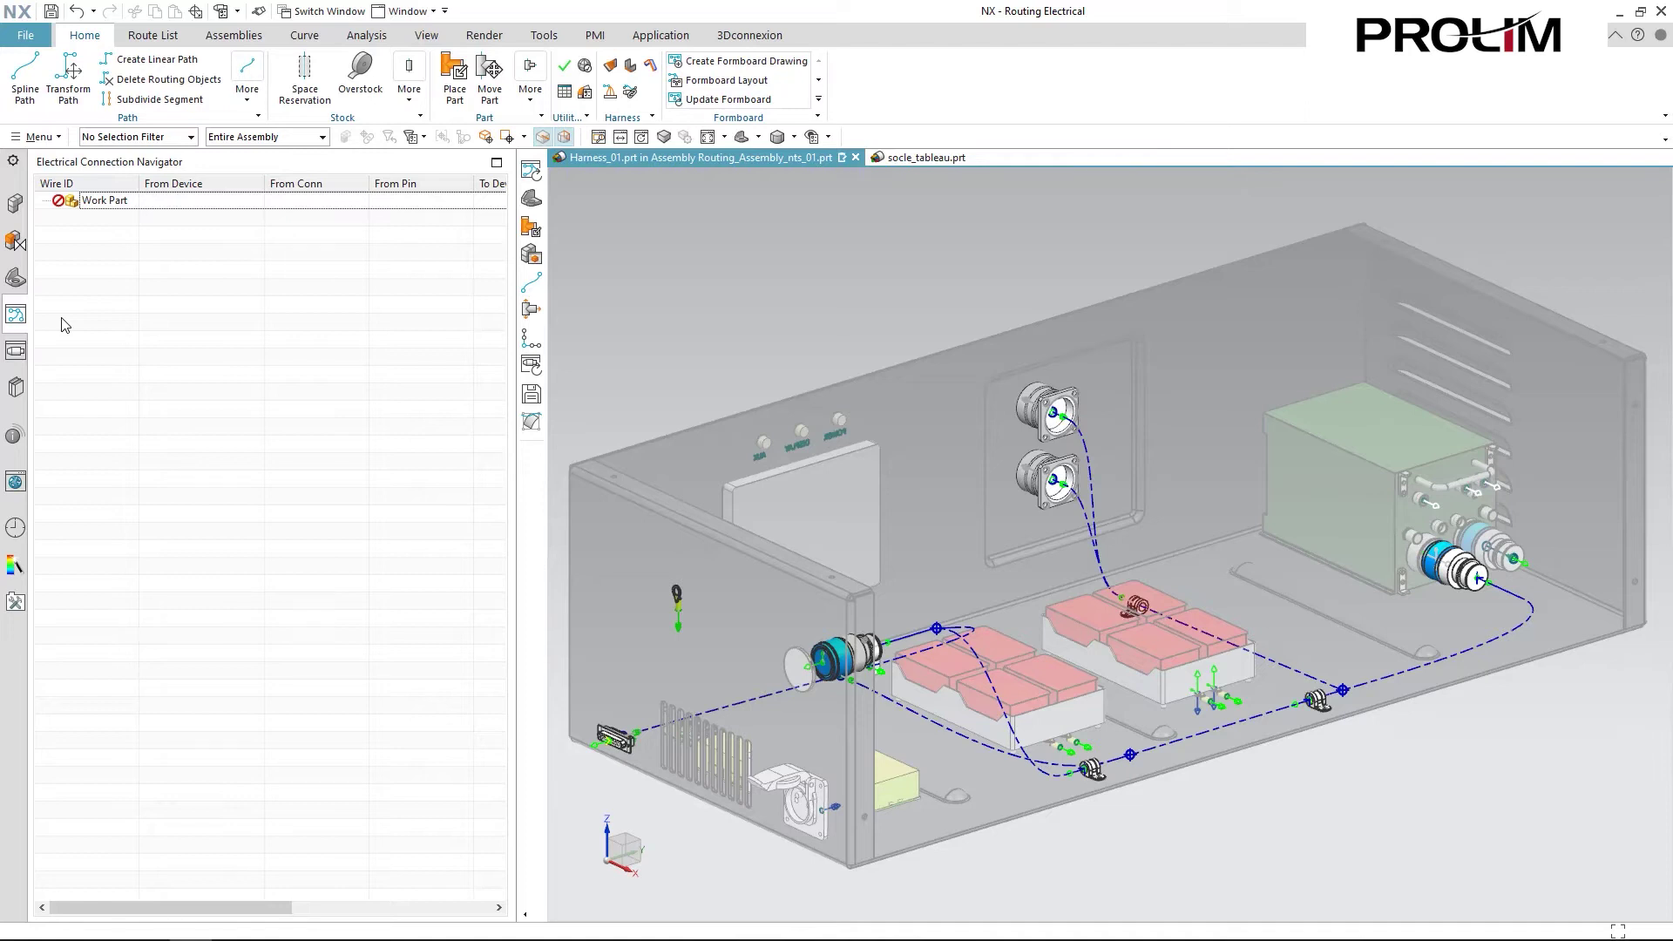
right_click(89, 265)
left_click(139, 464)
left_click(216, 299)
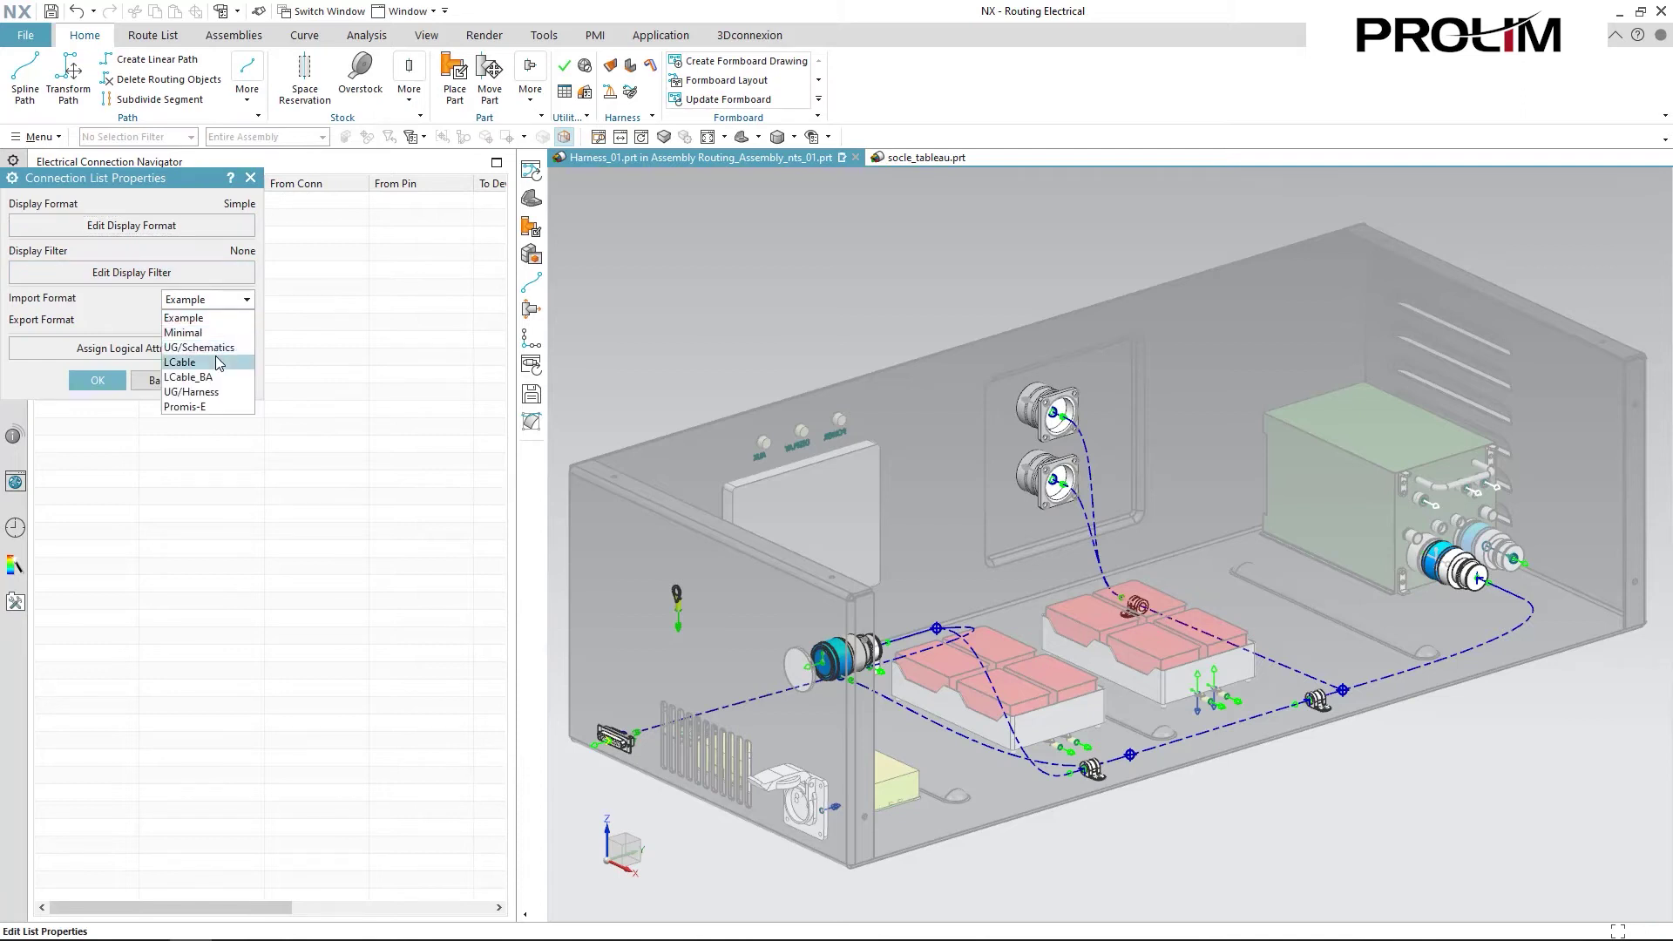
left_click(218, 362)
left_click(97, 381)
Import the Harness_01_v3.hrn wire list into the connection list
right_click(208, 324)
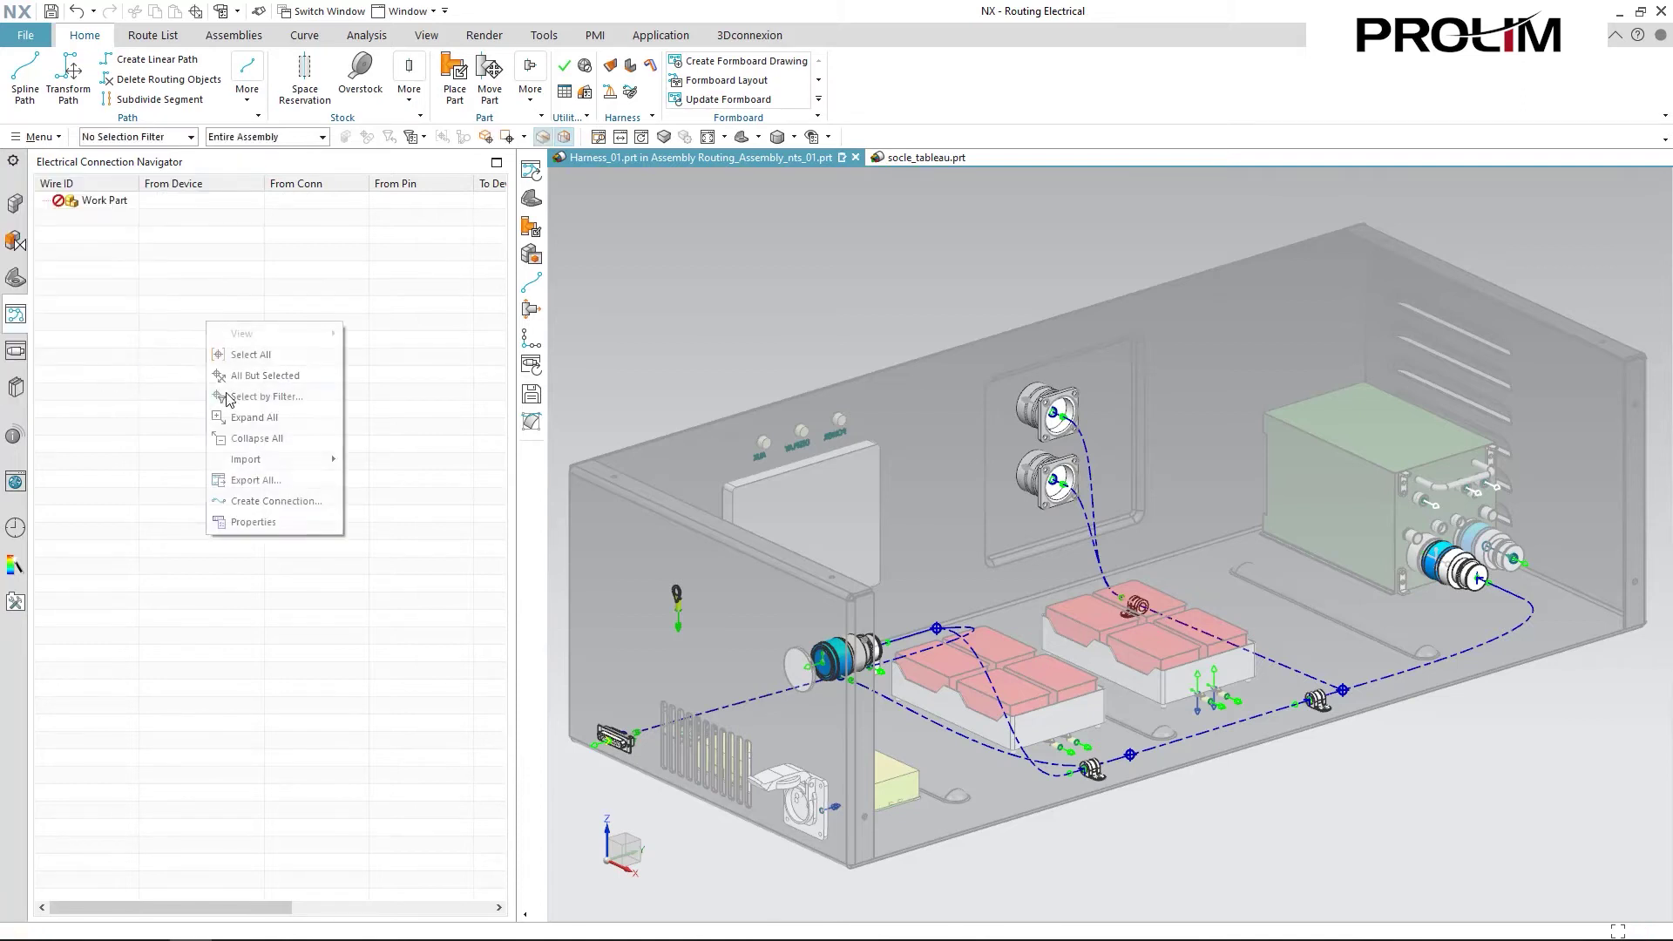
mouse_move(287, 459)
left_click(389, 460)
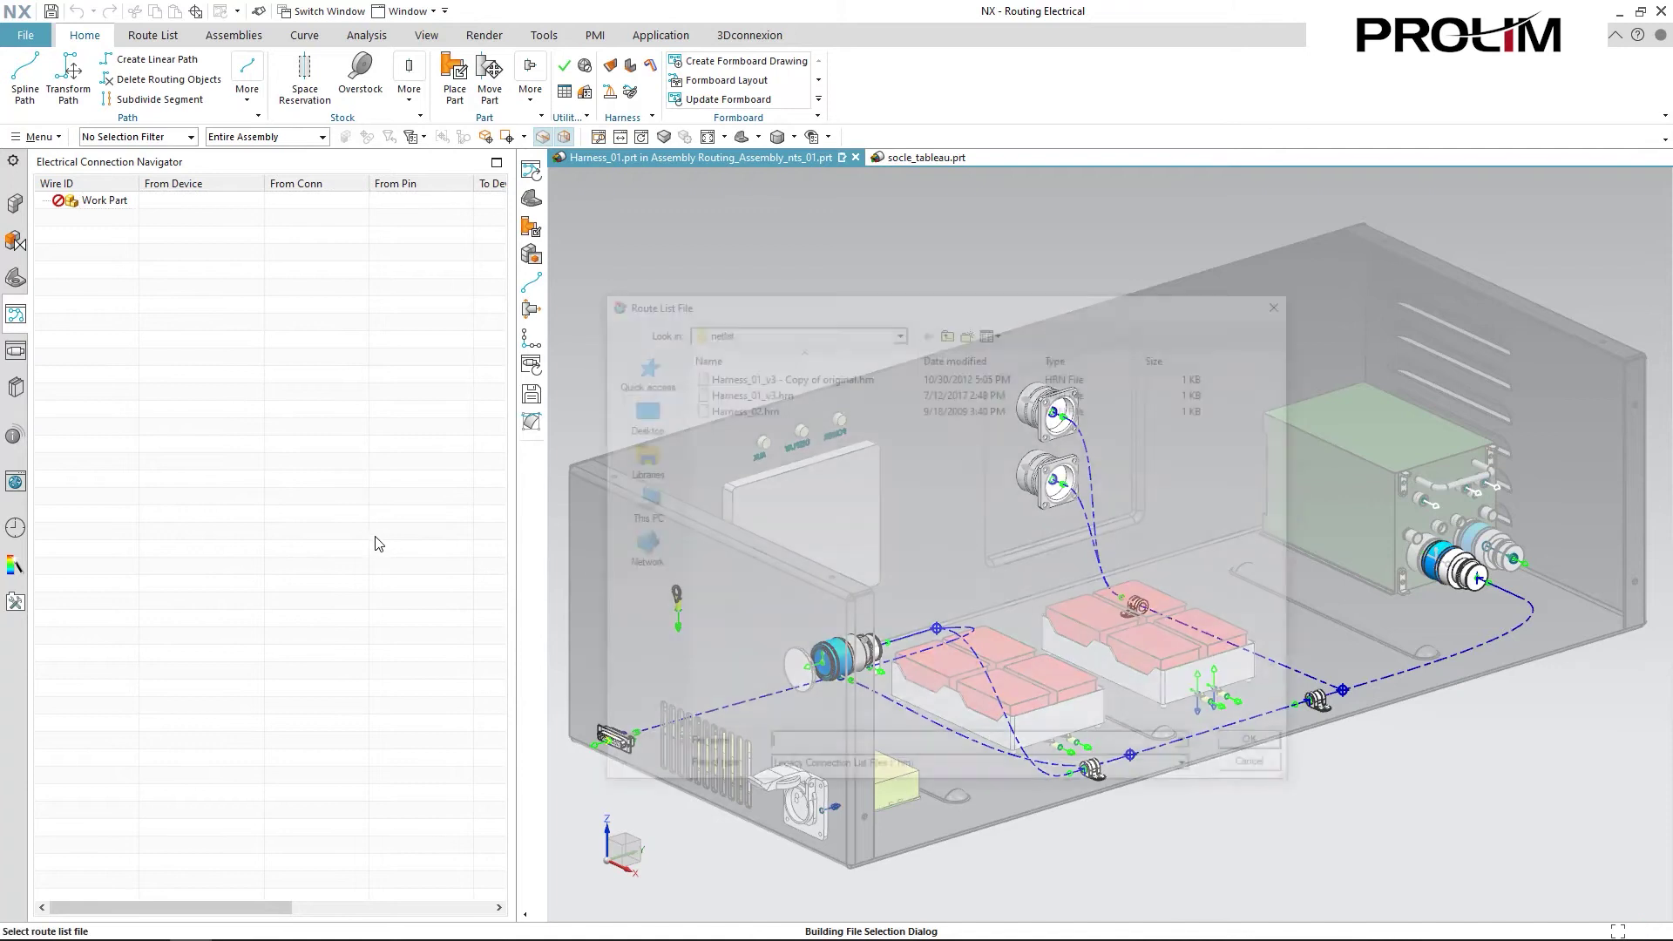
left_click(749, 391)
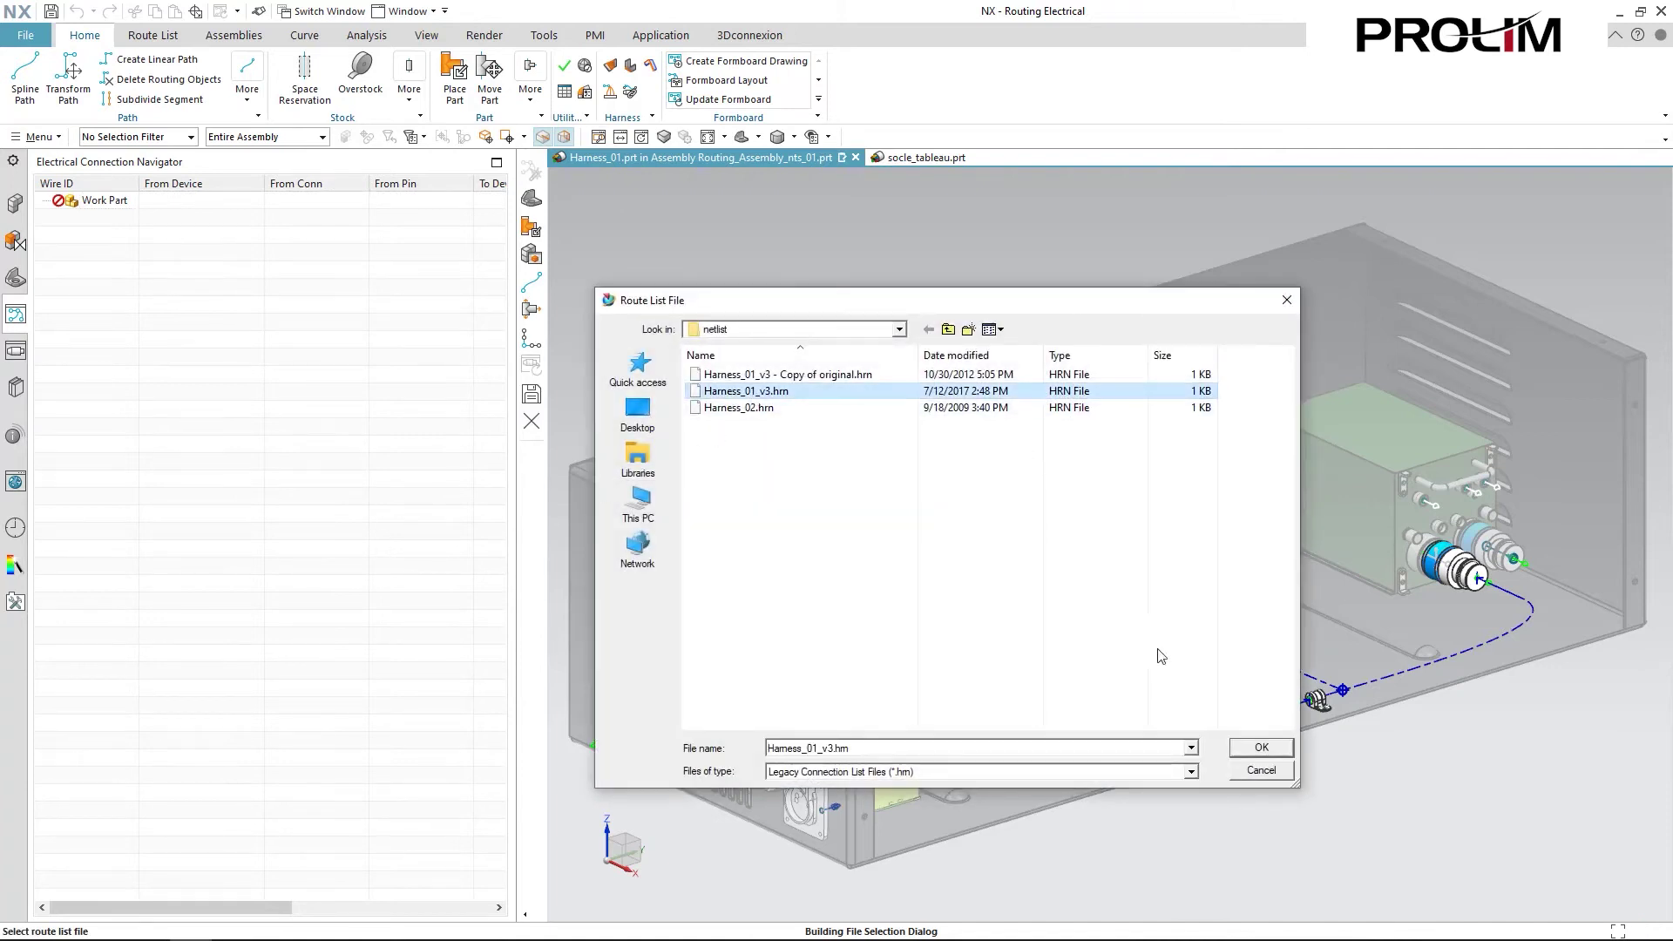
left_click(1252, 747)
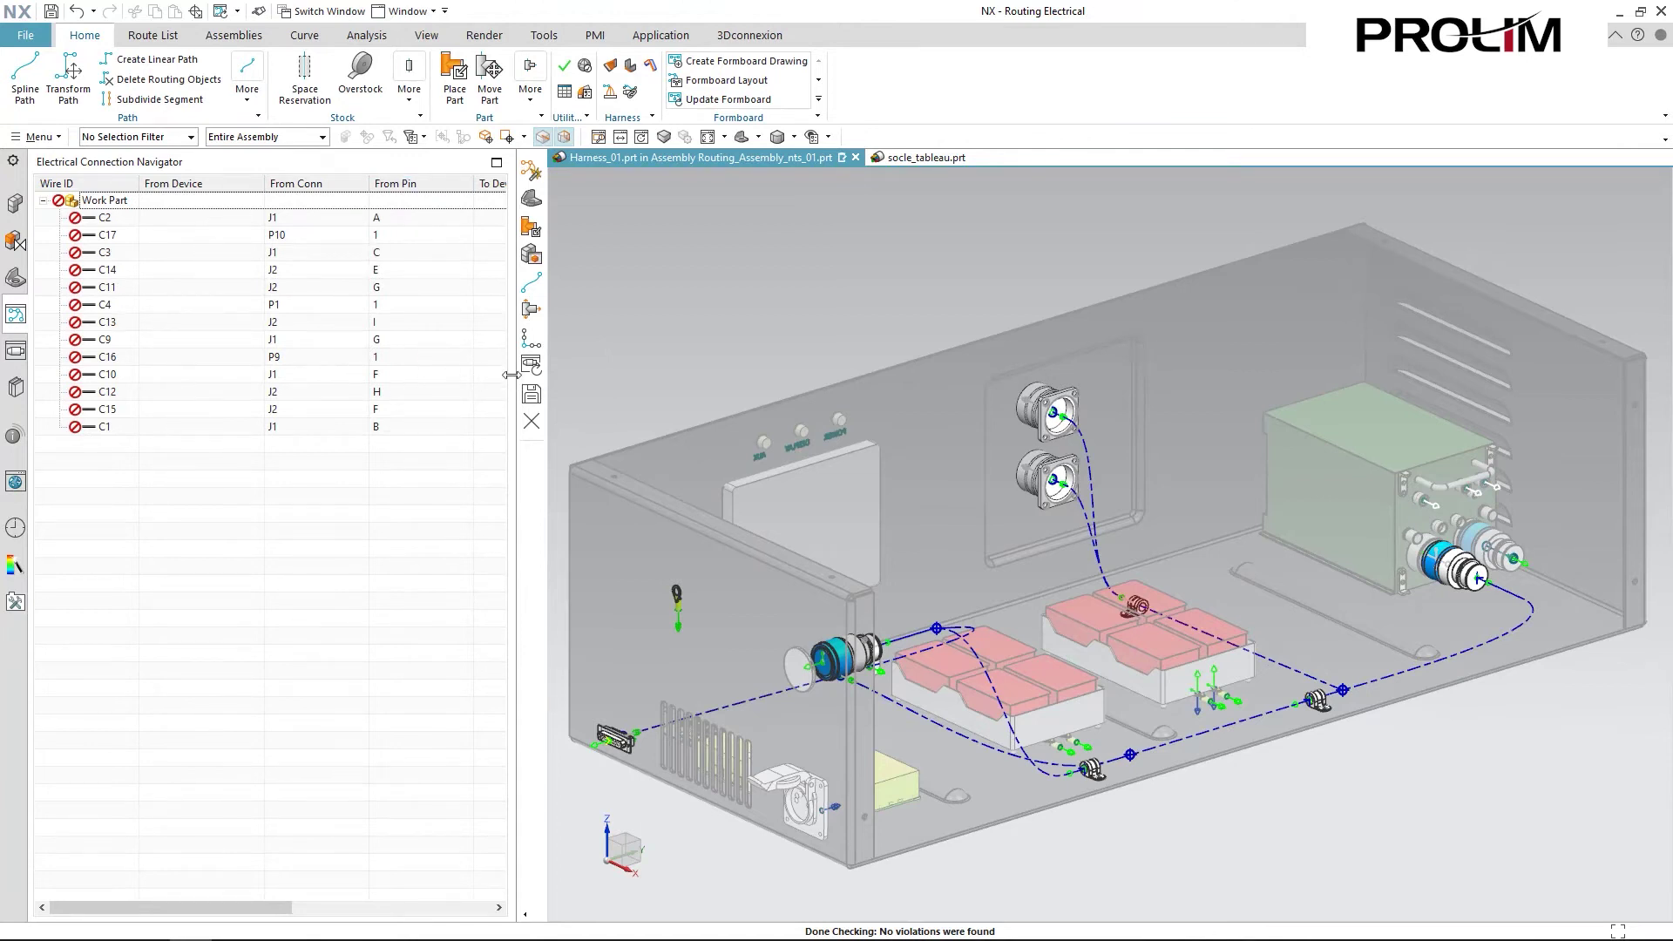
Auto-route all Work Part wires at pin level, leaving C4 and C10 without a path
left_click_drag(510, 375, 803, 339)
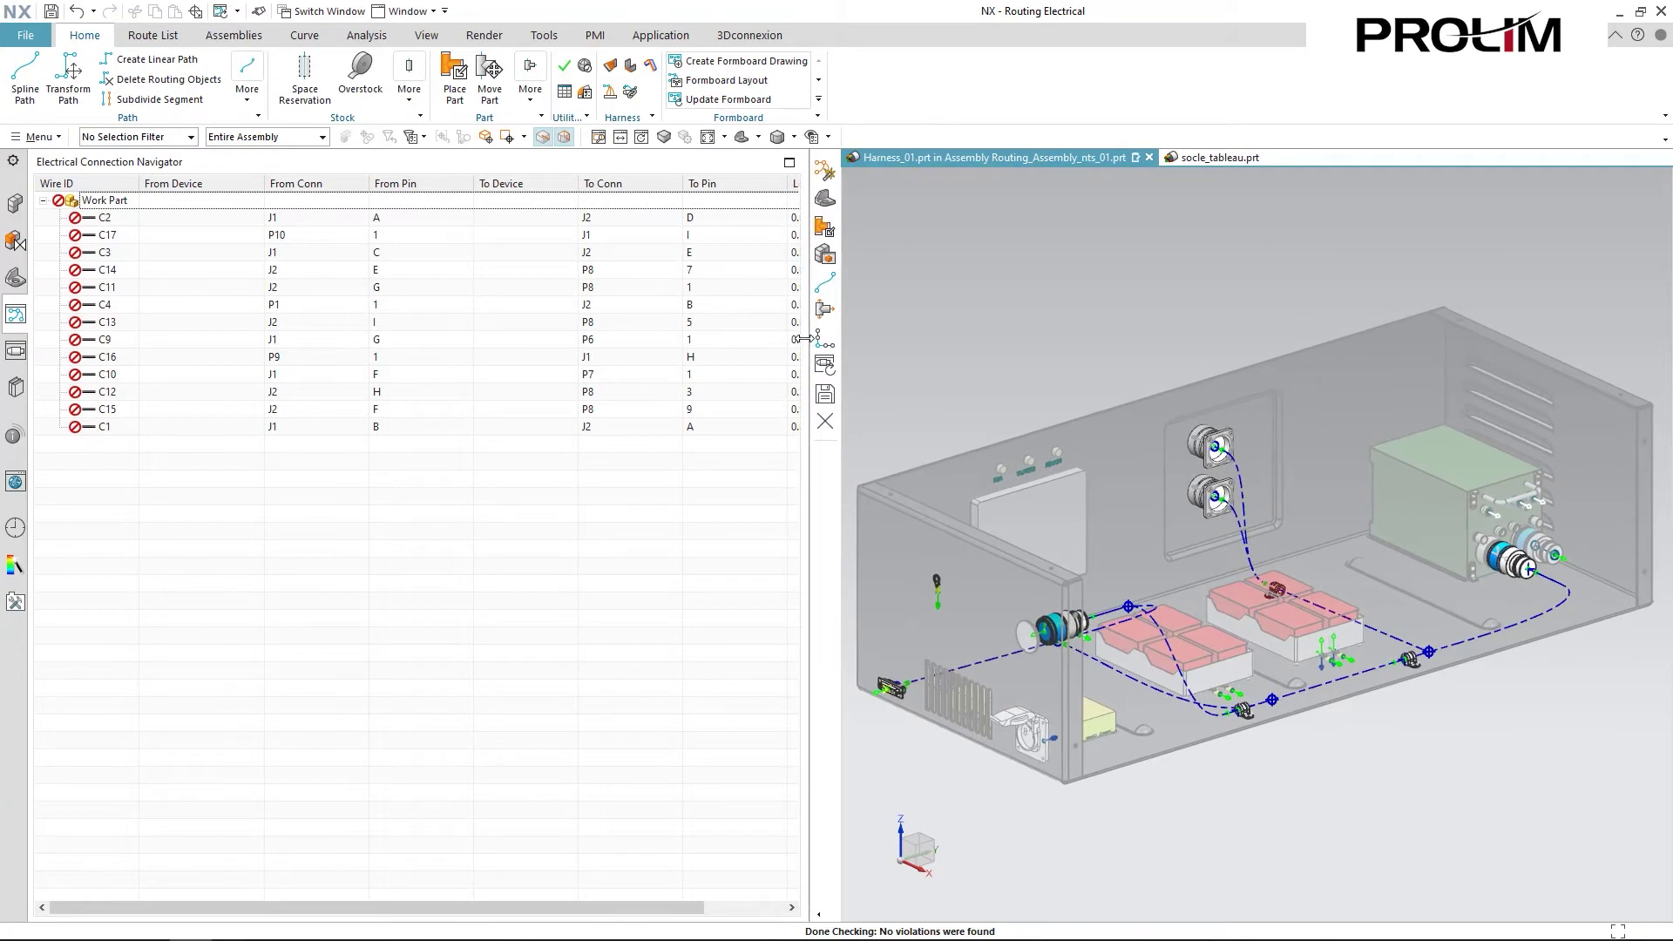
right_click(85, 205)
mouse_move(218, 261)
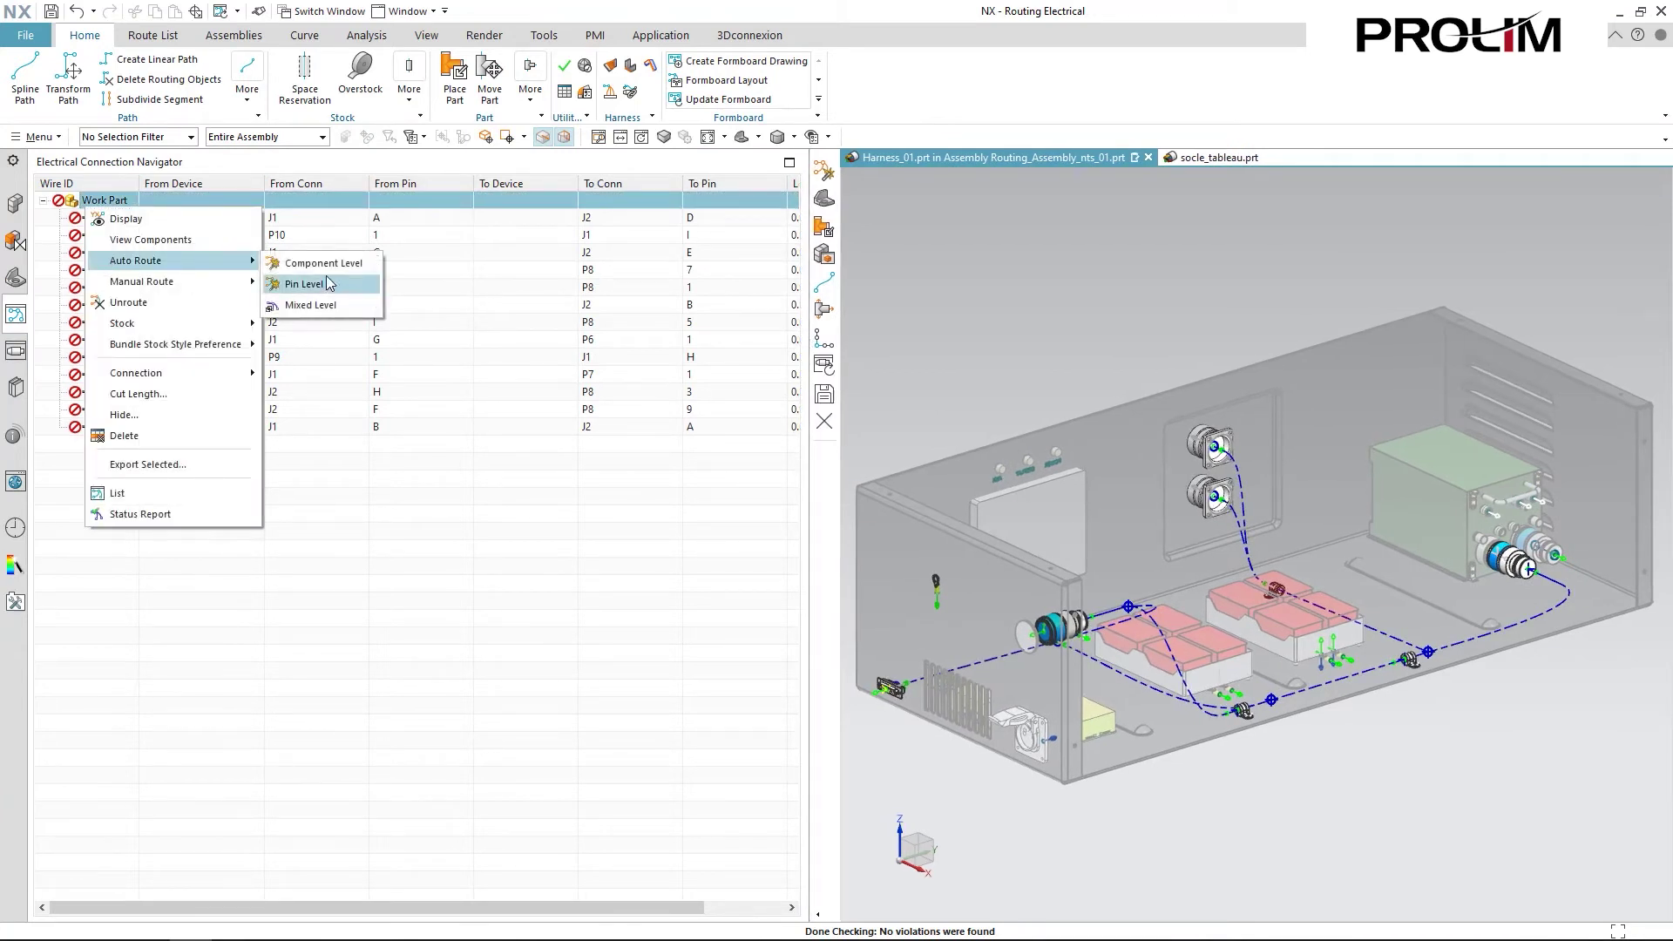
left_click(330, 280)
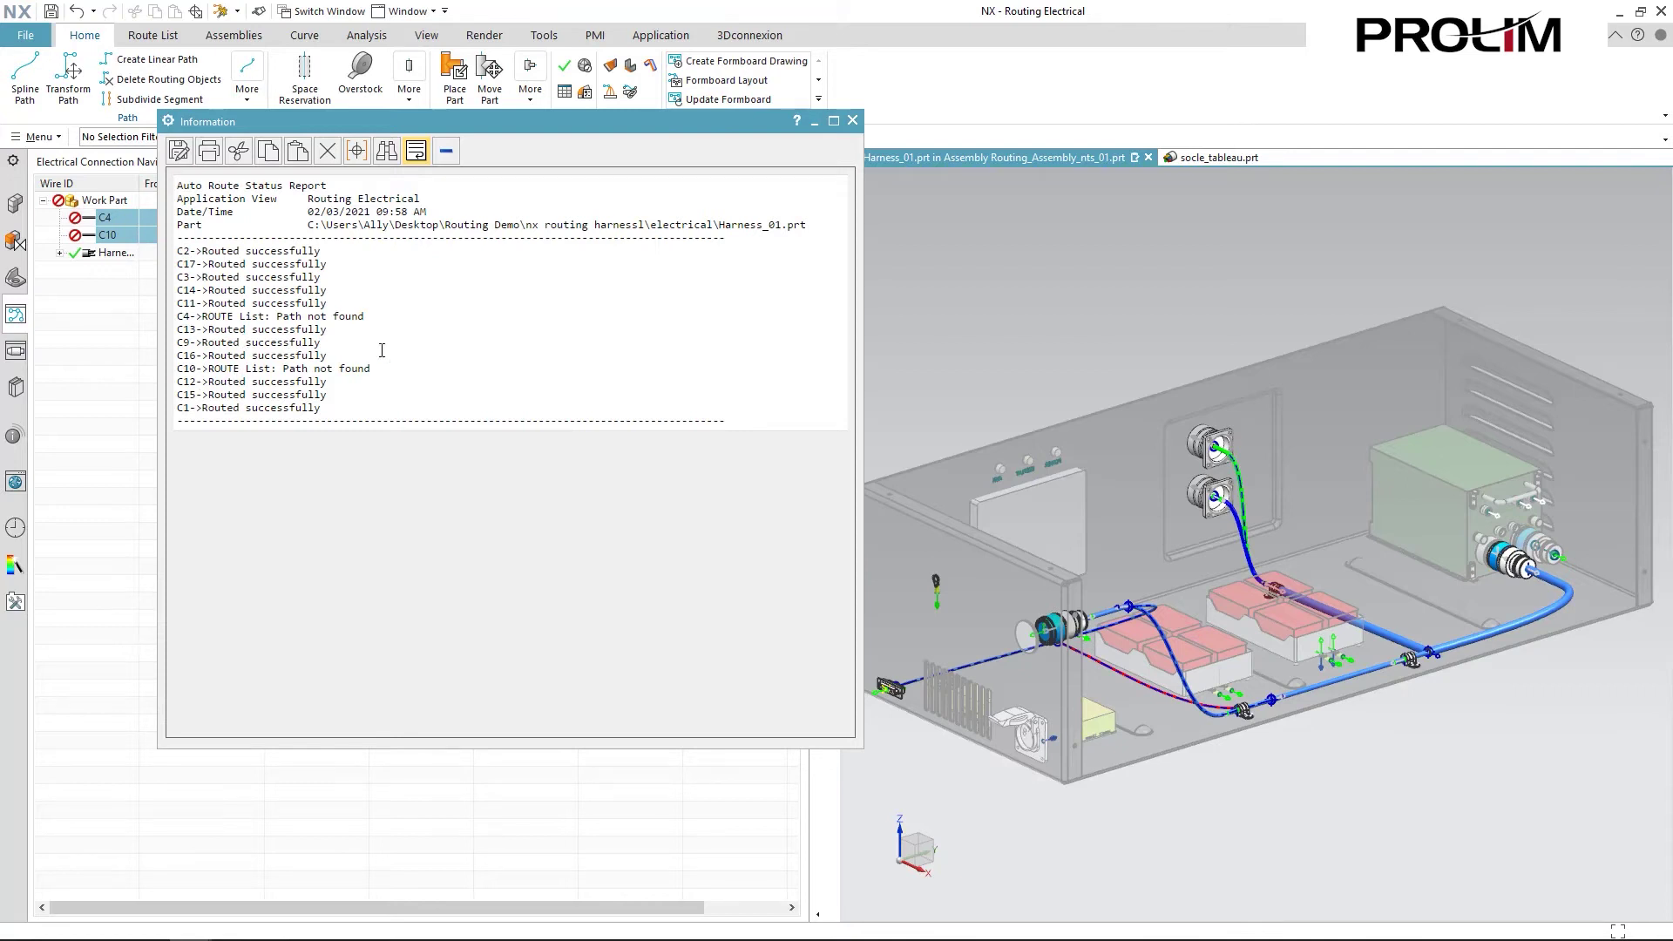
Close the status report and display unrouted wires C4 and C10 in the model
left_click(852, 121)
right_click(119, 225)
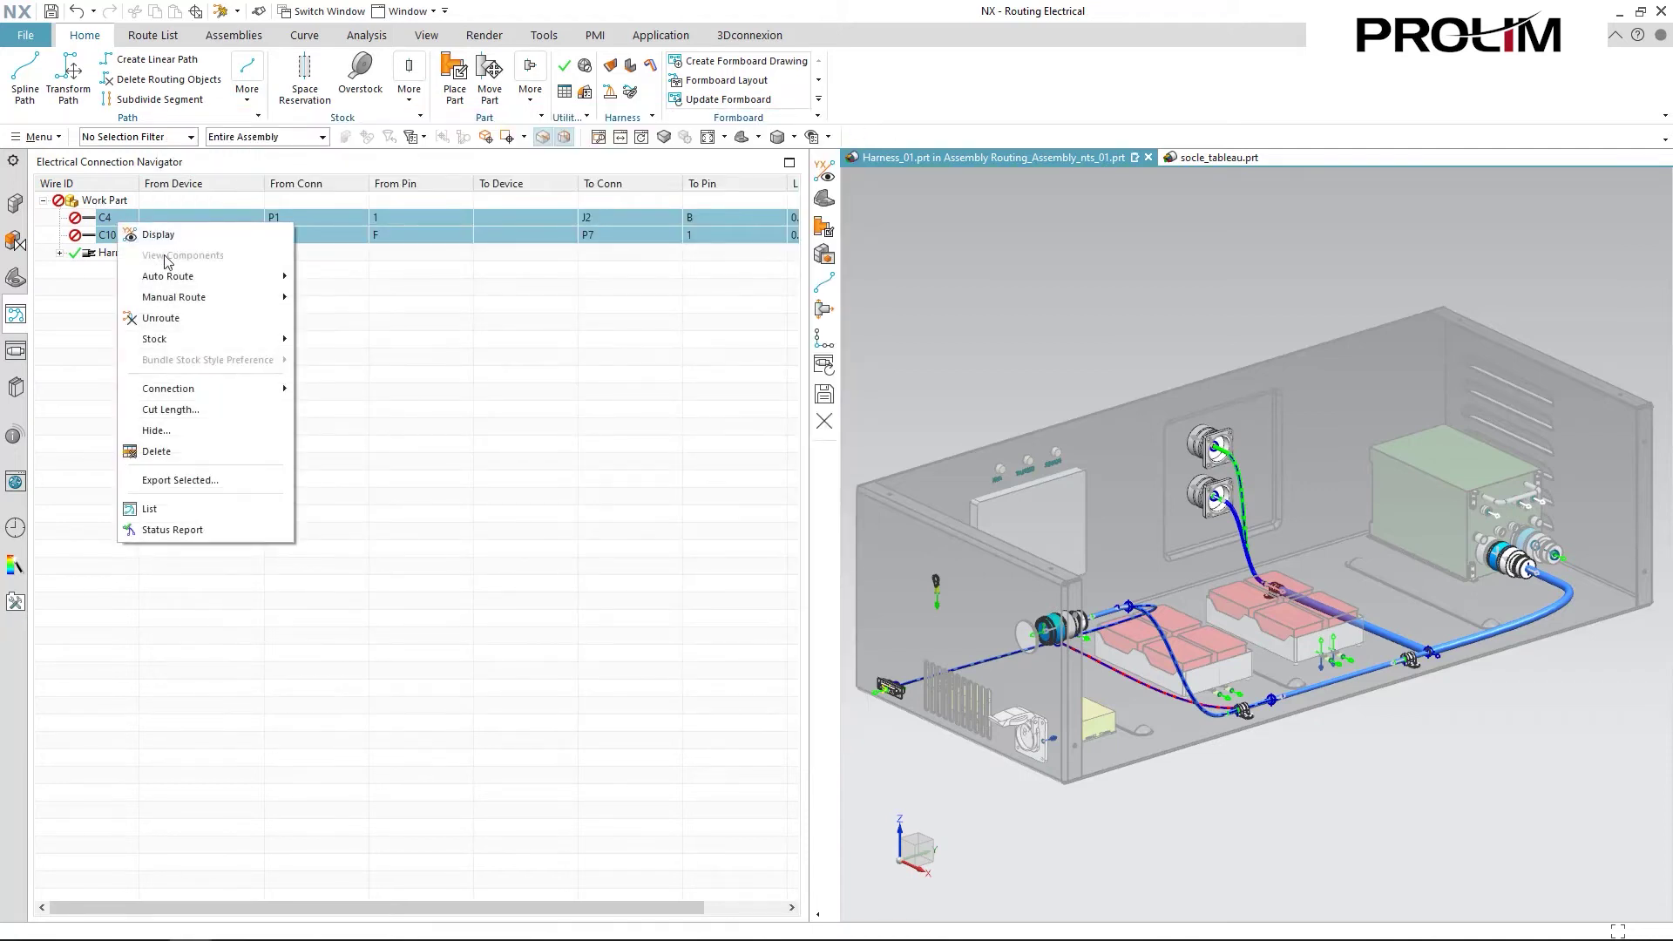
left_click(143, 237)
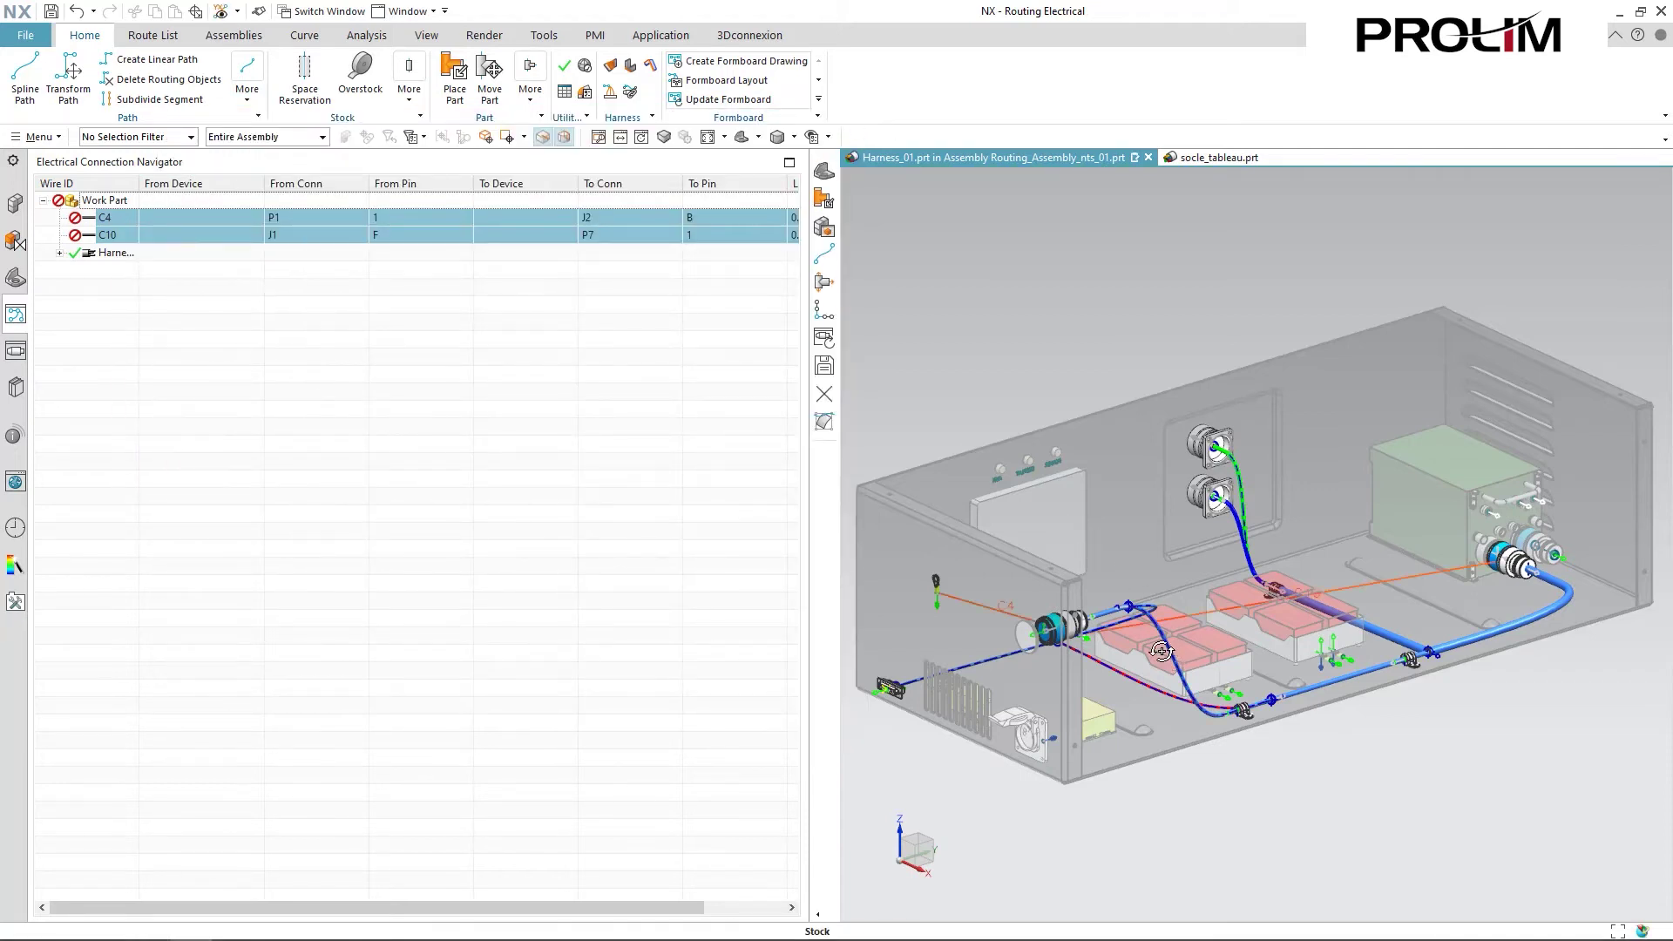
Orbit to inspect the wires, restore the Trimetric view, and clear the selection
middle_click_drag(1172, 658, 1003, 583)
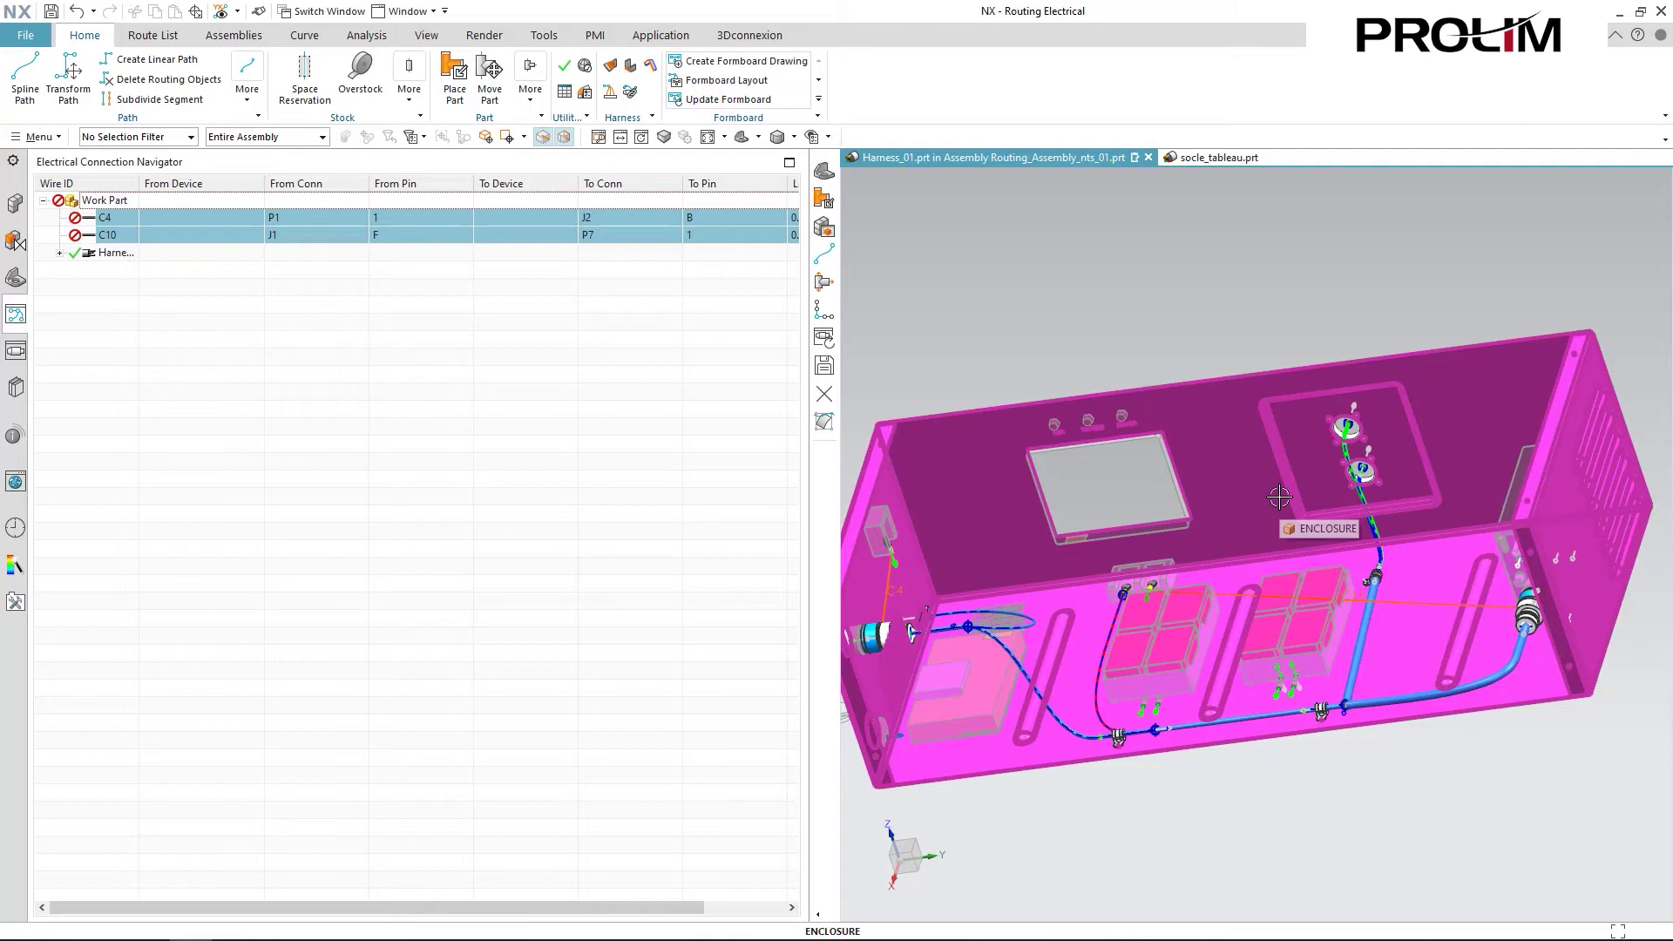
left_click(741, 137)
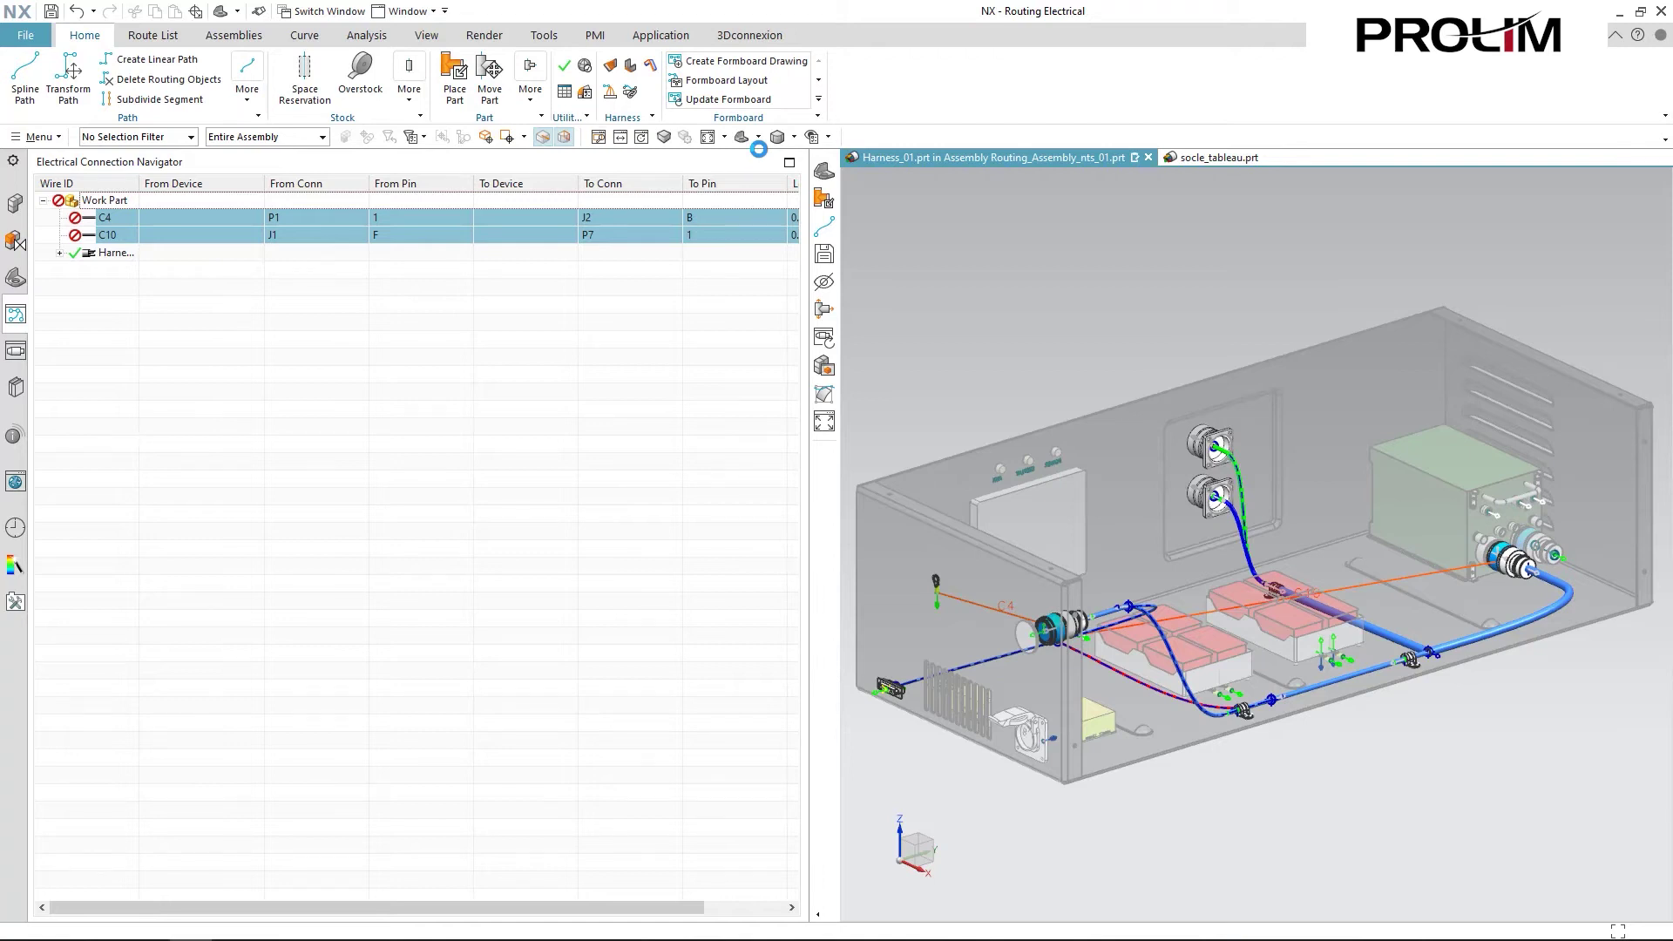
left_click(640, 291)
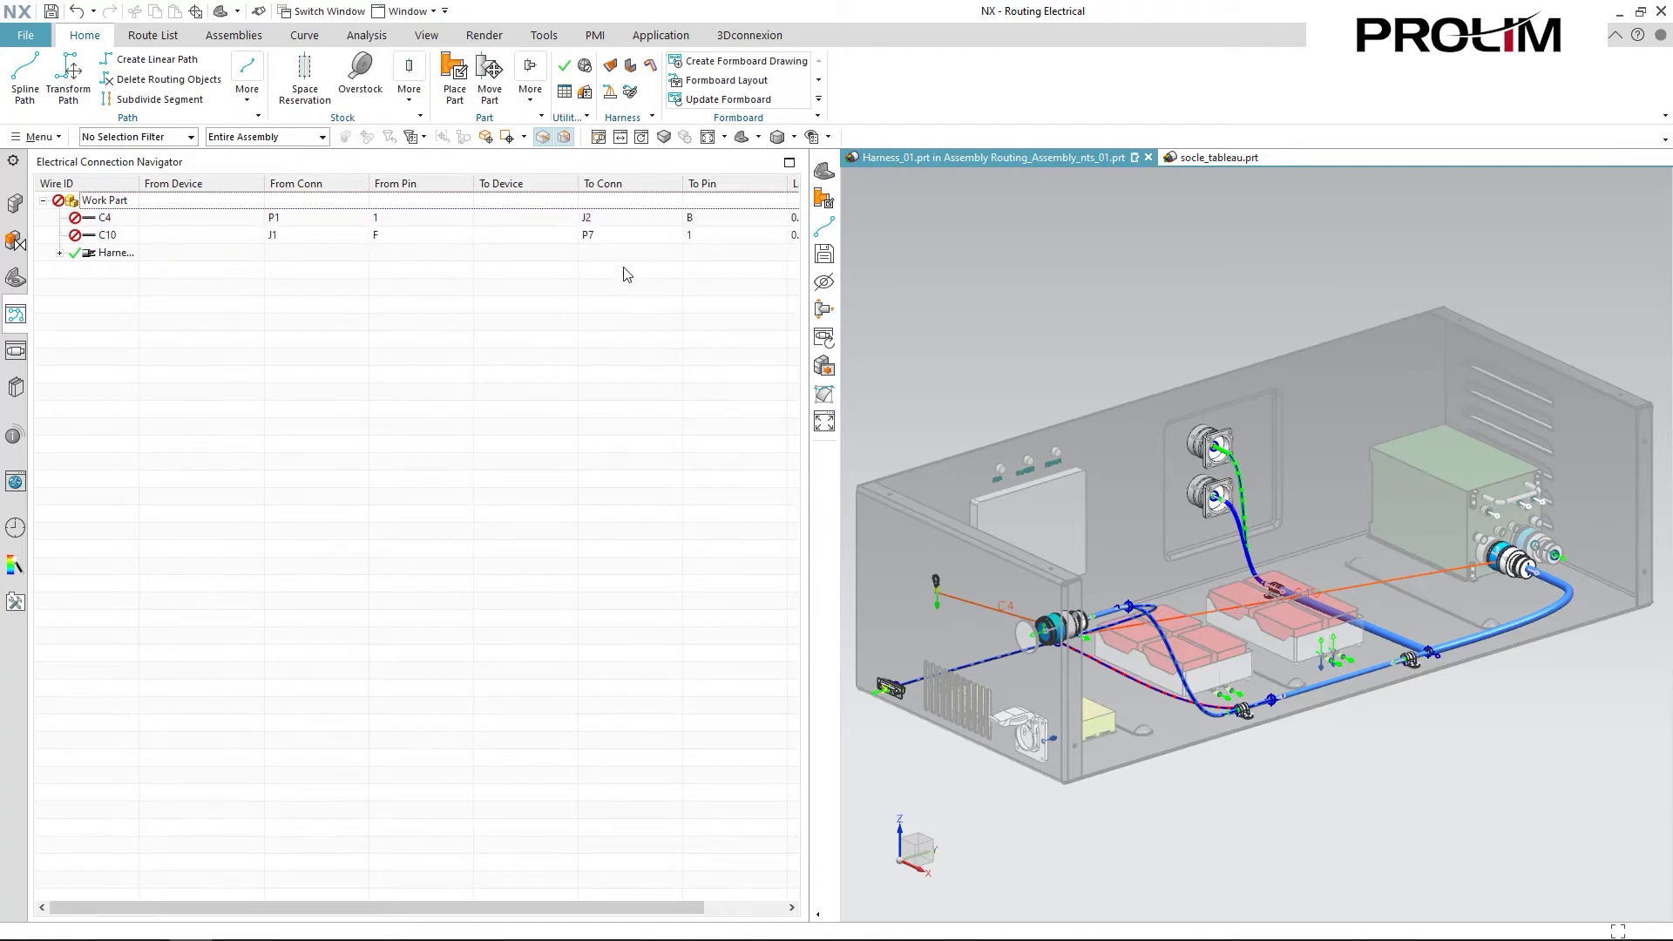
Apply the Full display format to the connection list and expand the Harness wires
right_click(370, 307)
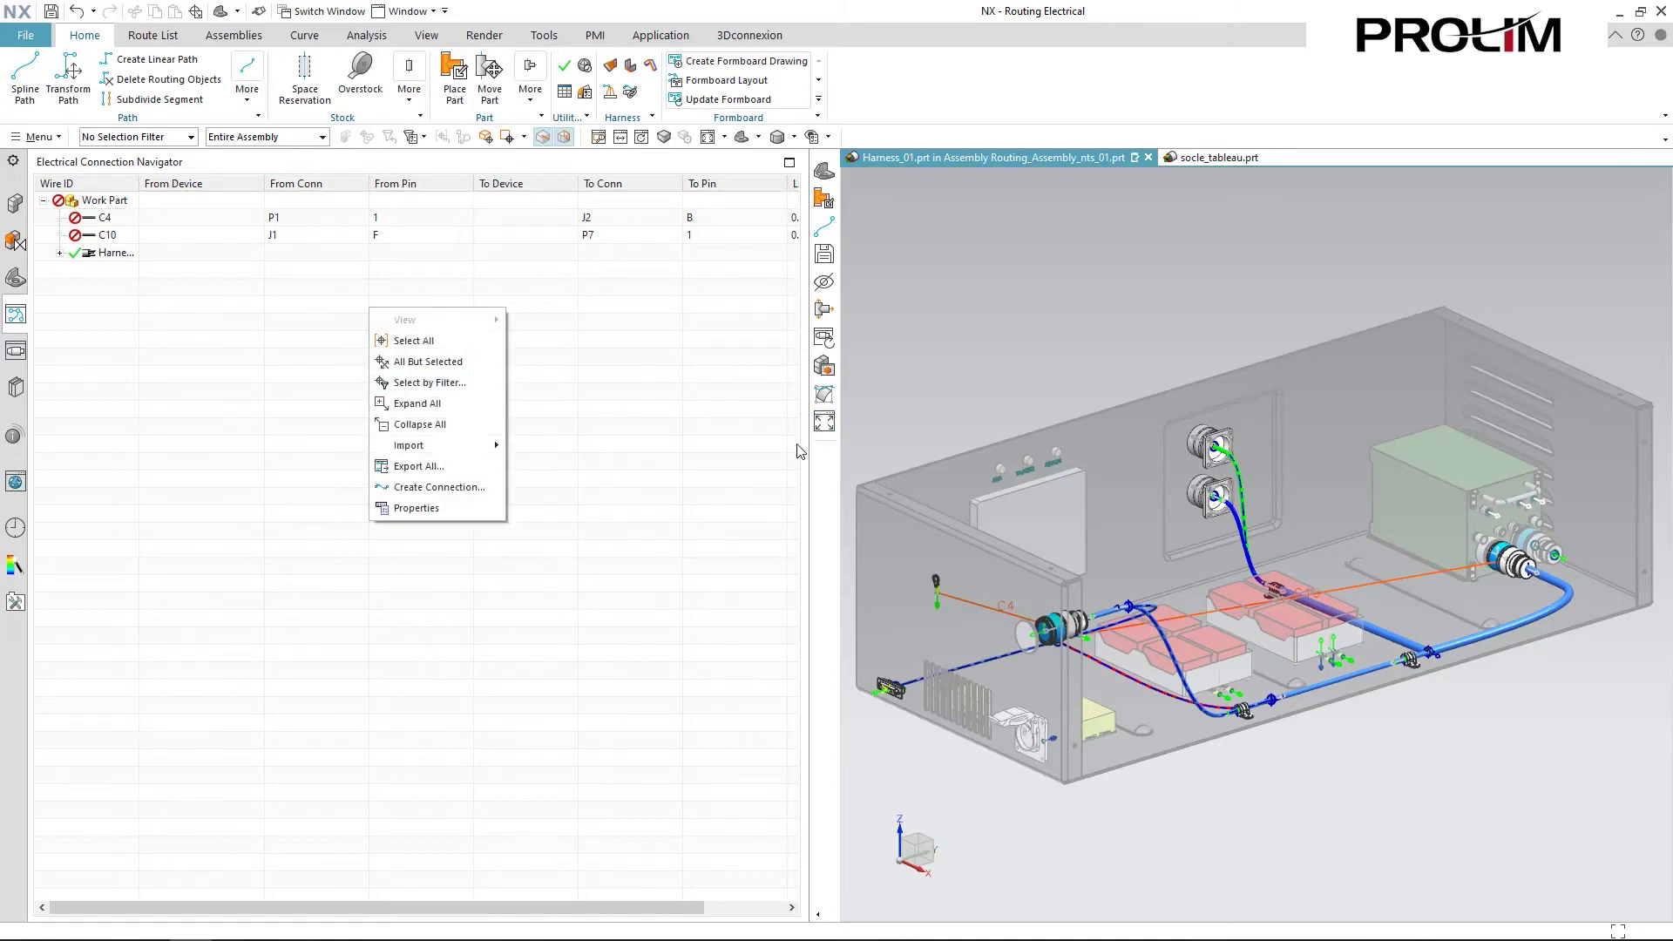
left_click_drag(804, 446, 998, 423)
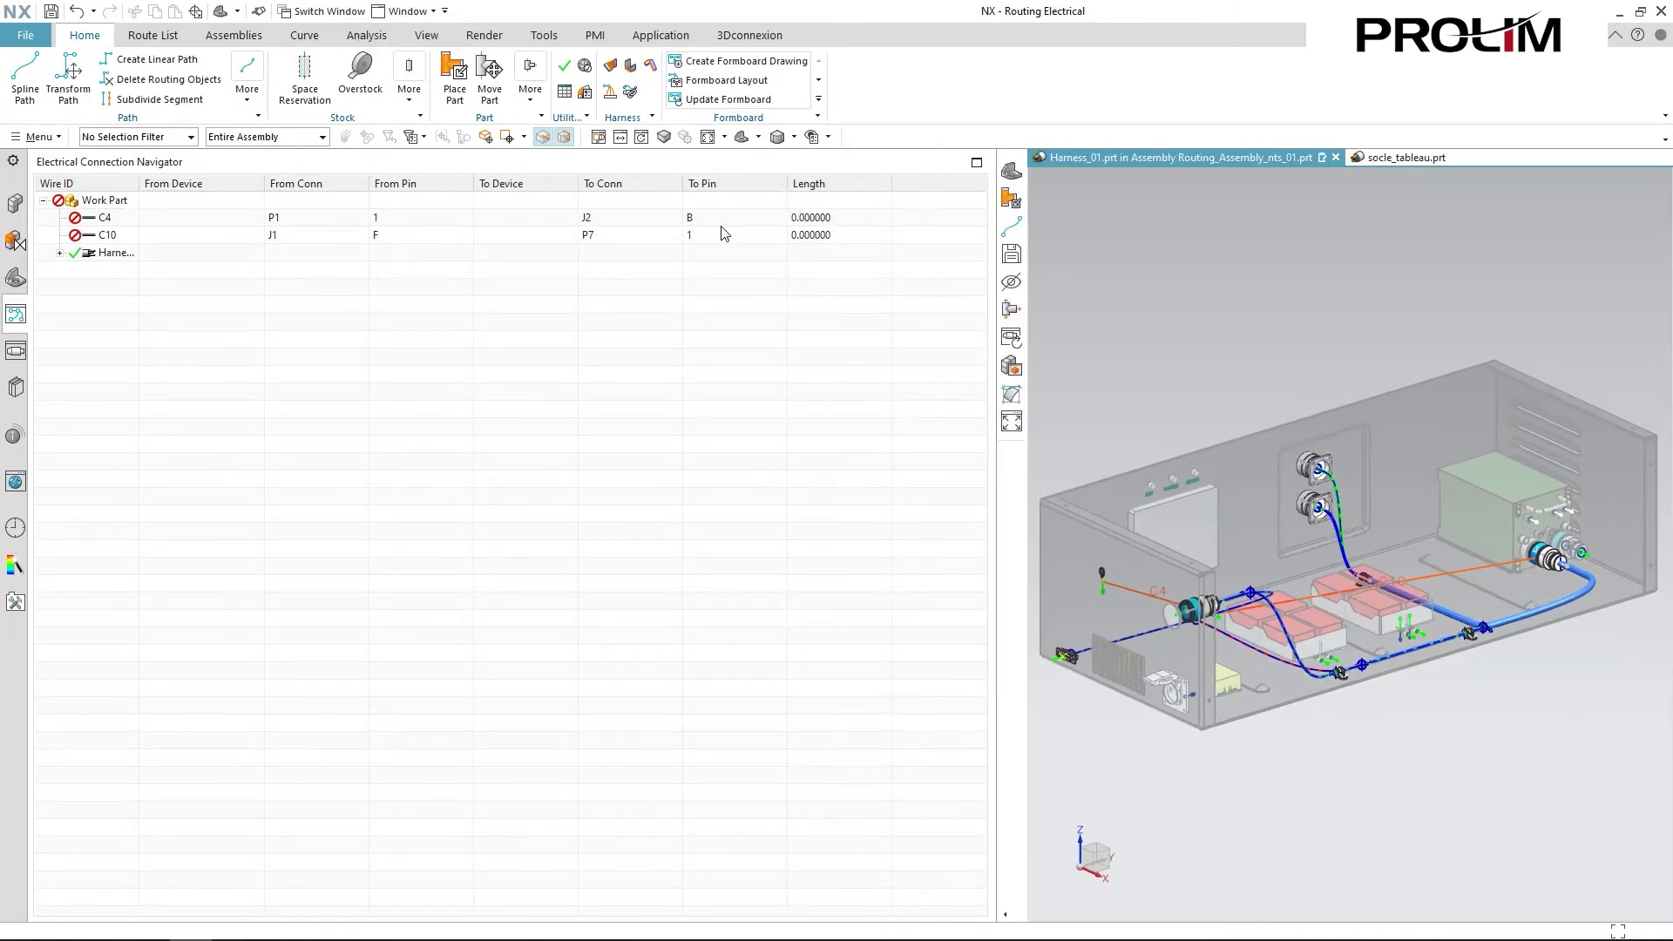
right_click(259, 394)
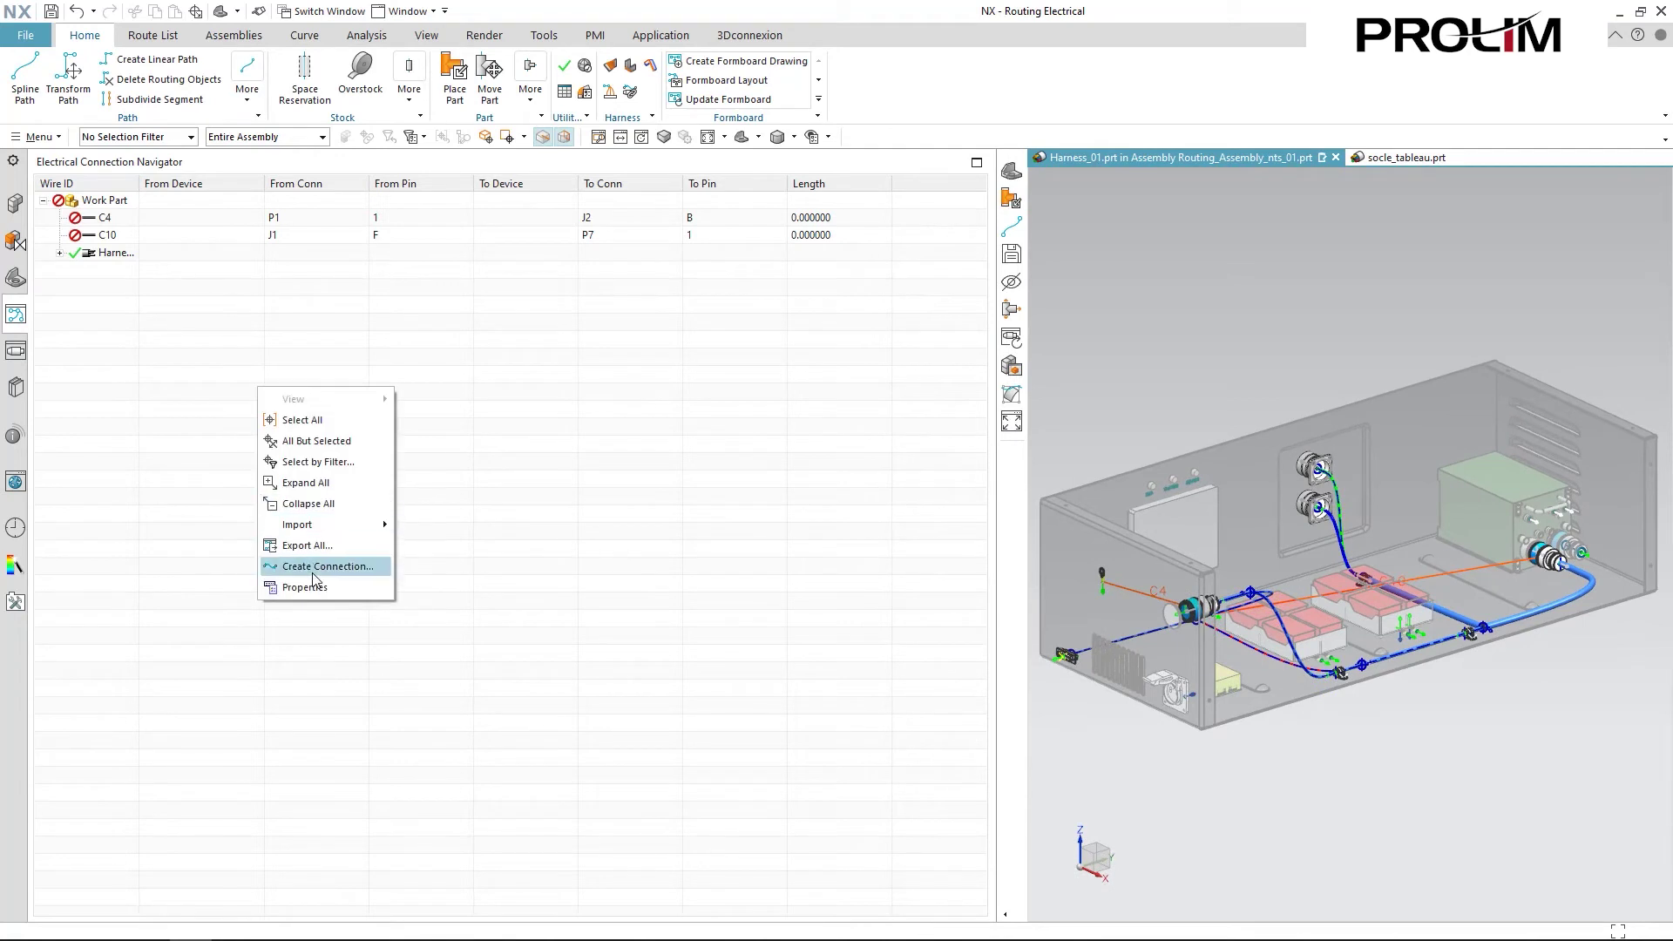
left_click(319, 588)
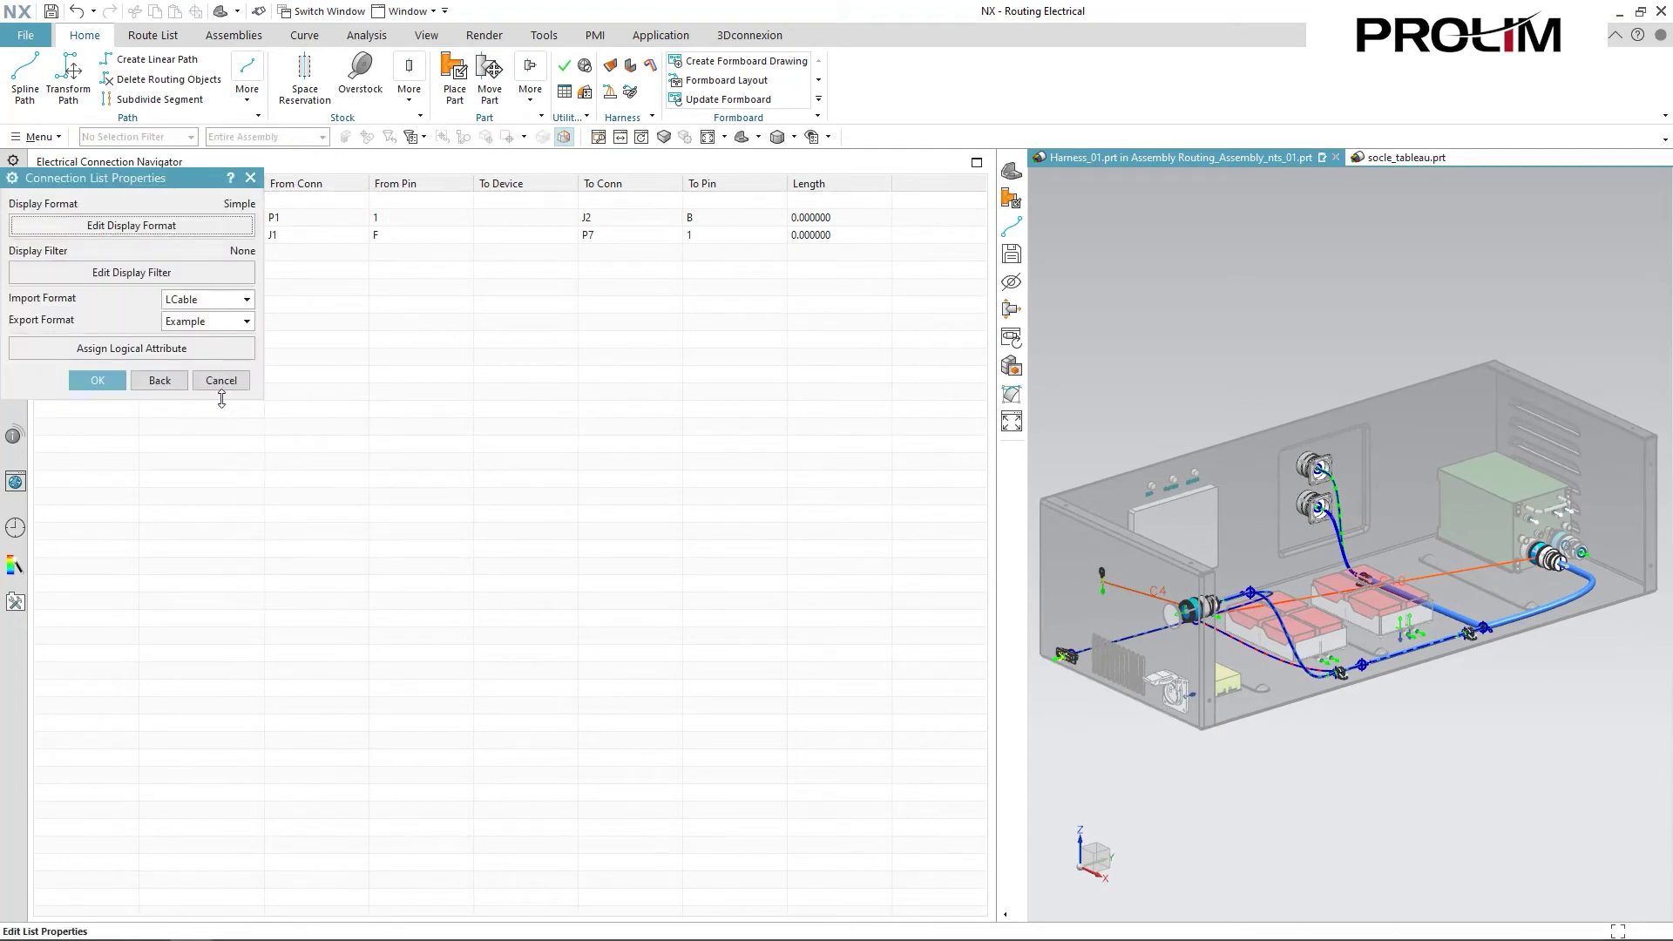
left_click(146, 229)
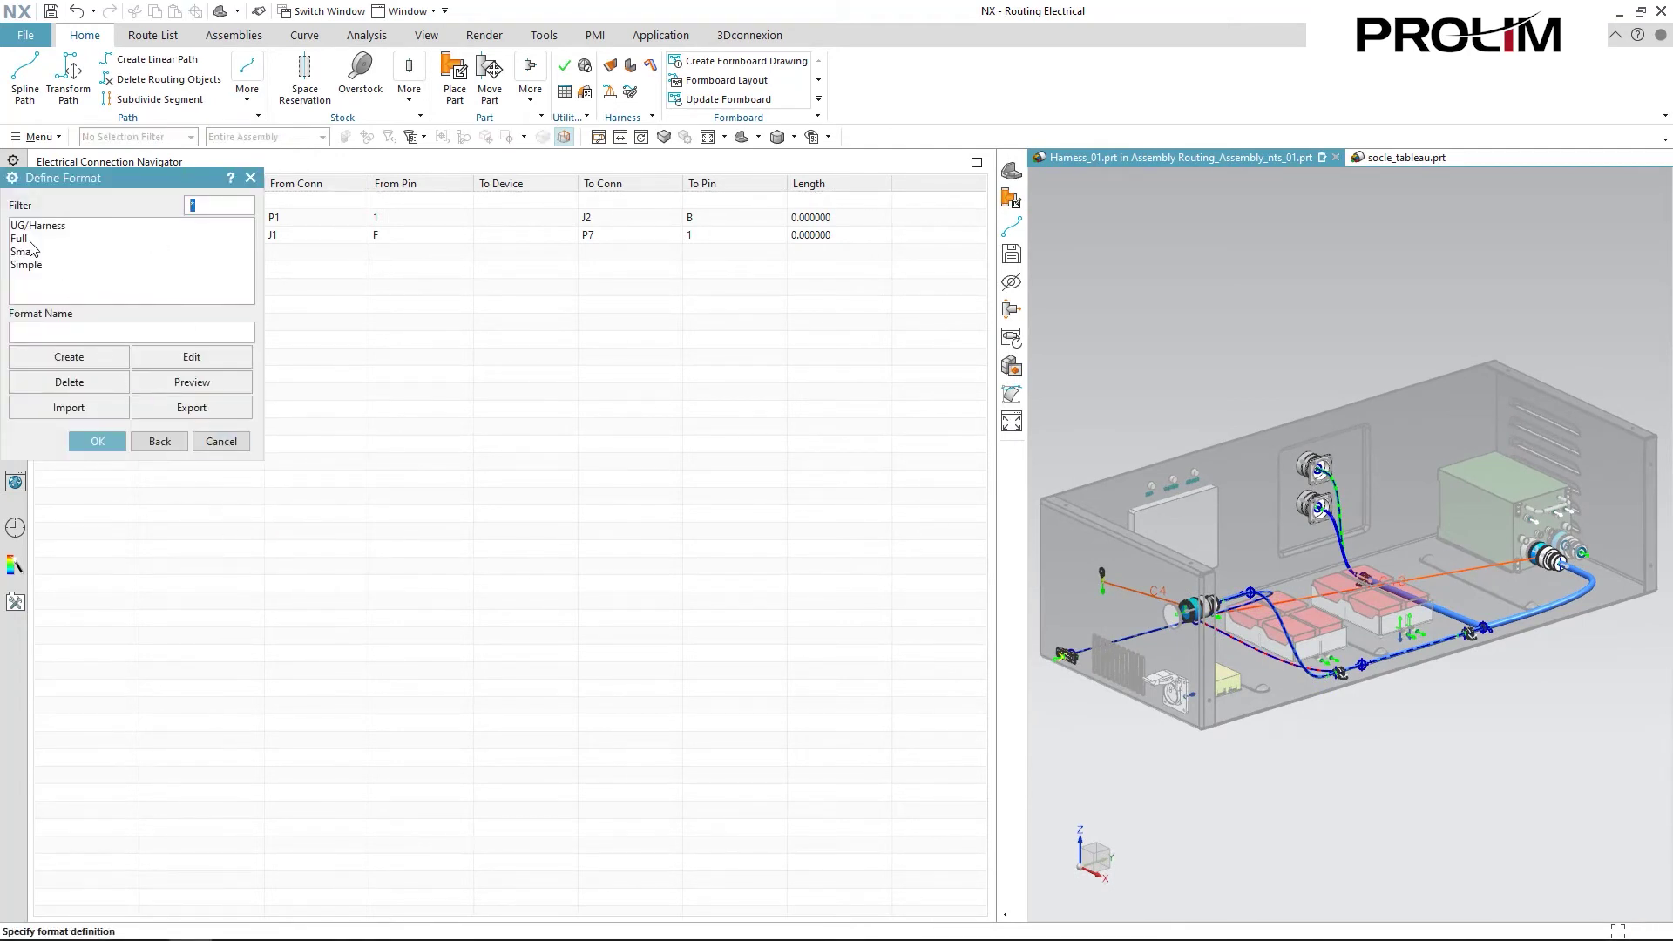
left_click(30, 240)
left_click(97, 441)
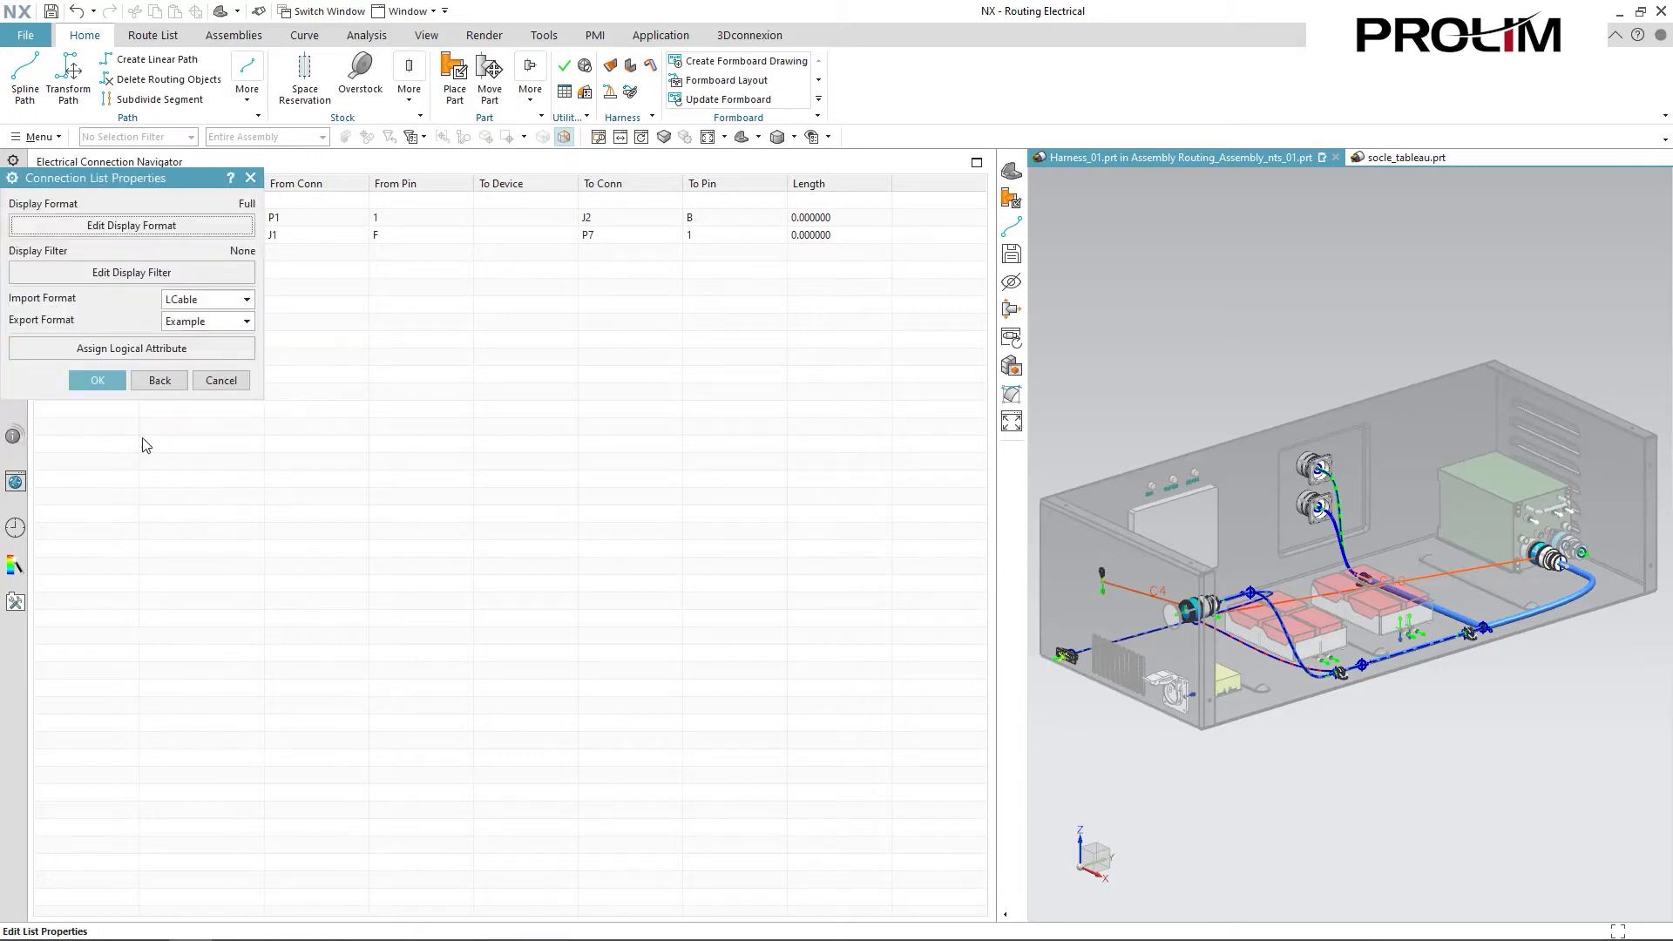
left_click(96, 383)
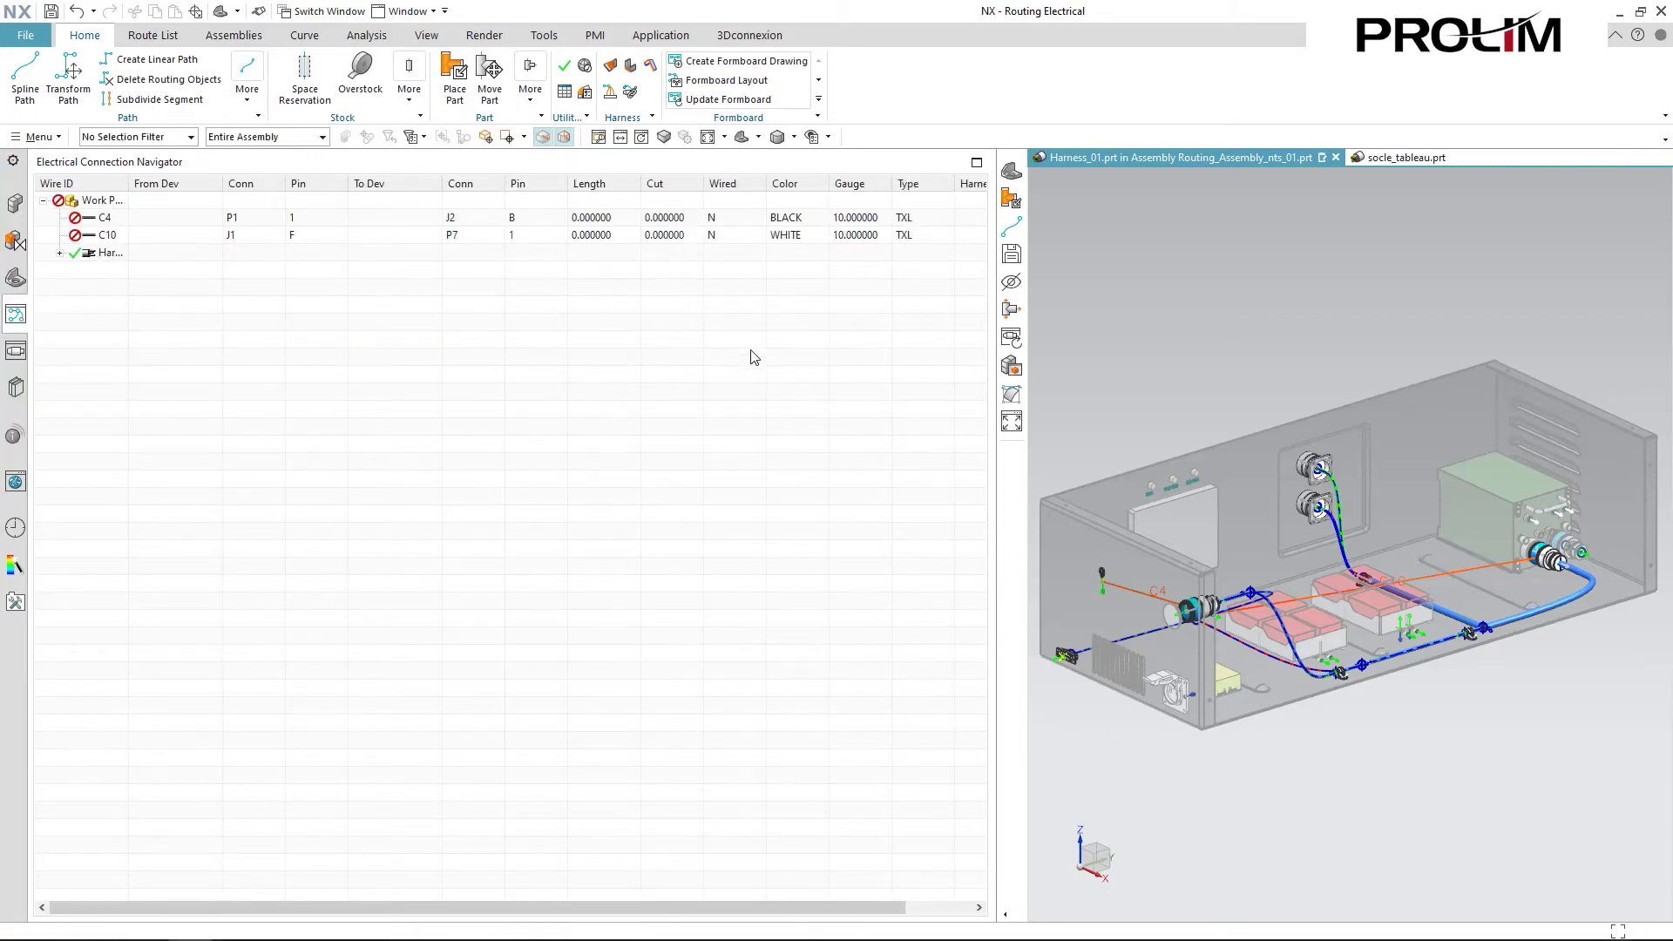
left_click(58, 253)
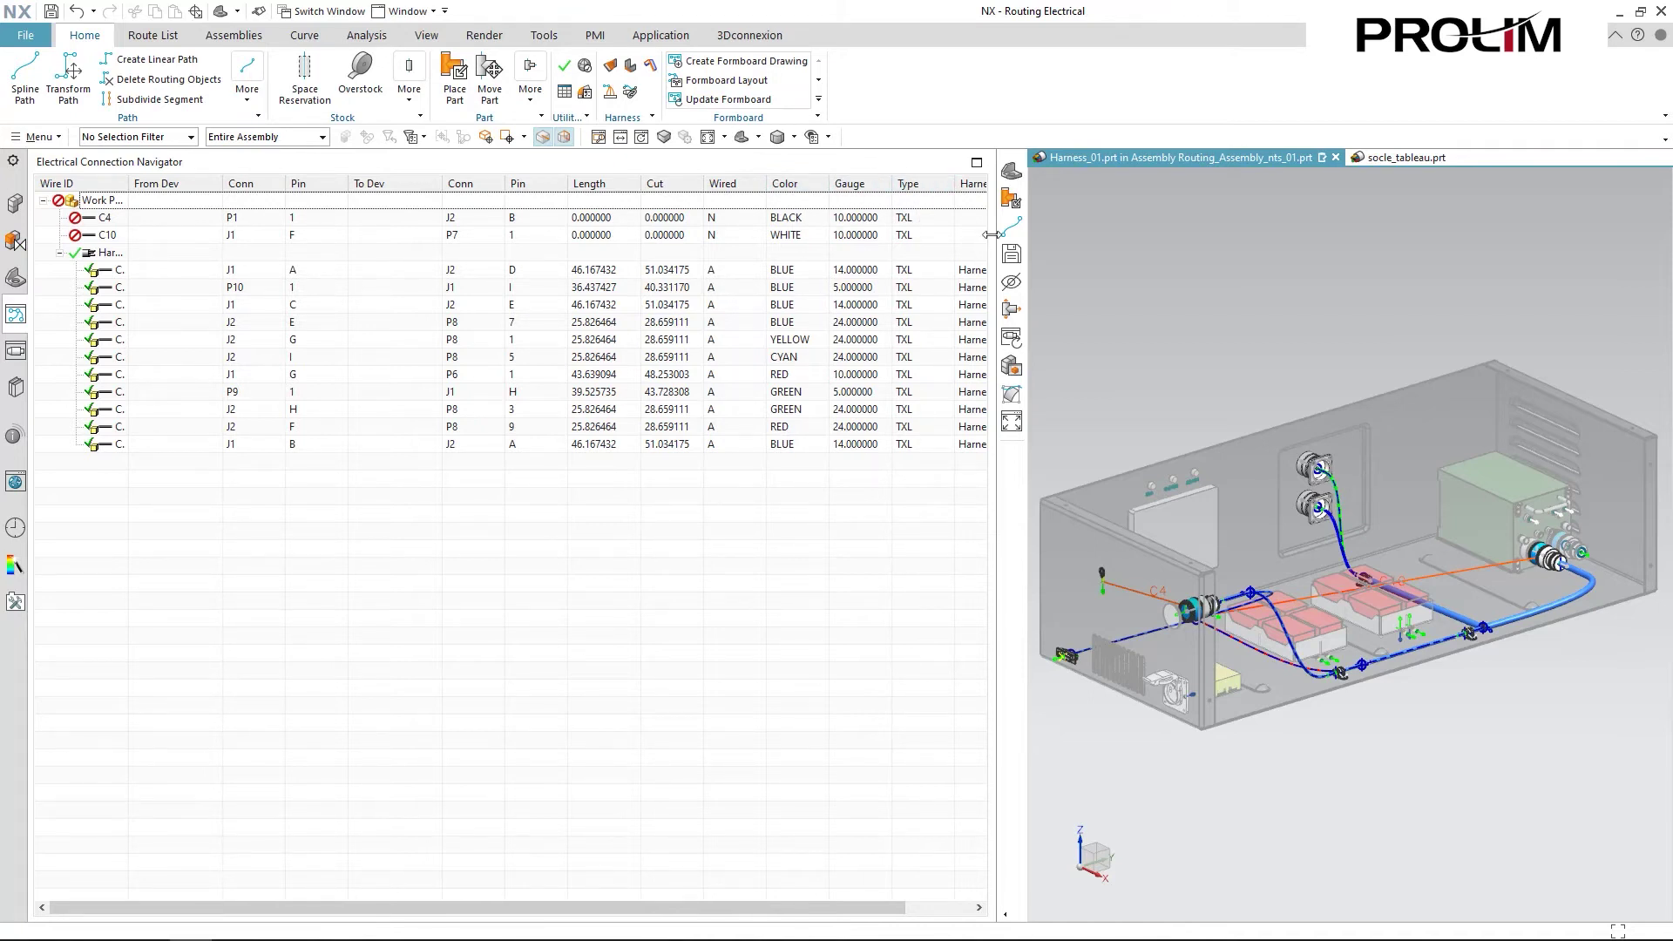
Widen the connection table to reveal the Harness column, then show the Assembly Navigator
left_click_drag(999, 236, 1068, 234)
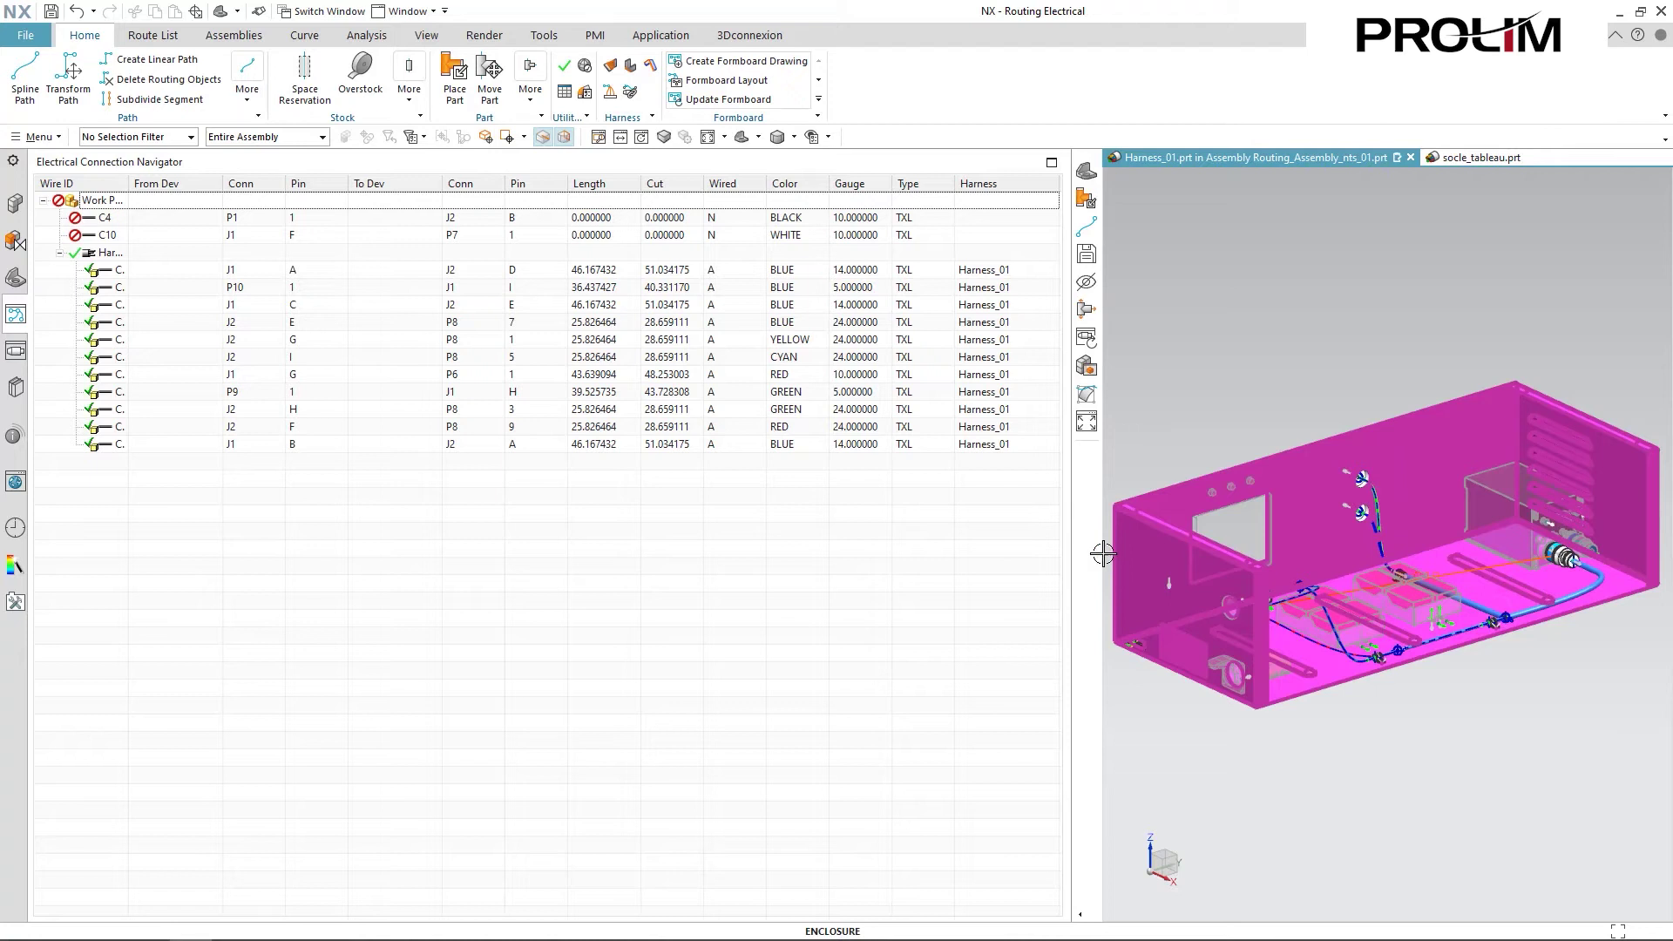
left_click_drag(1071, 540, 931, 540)
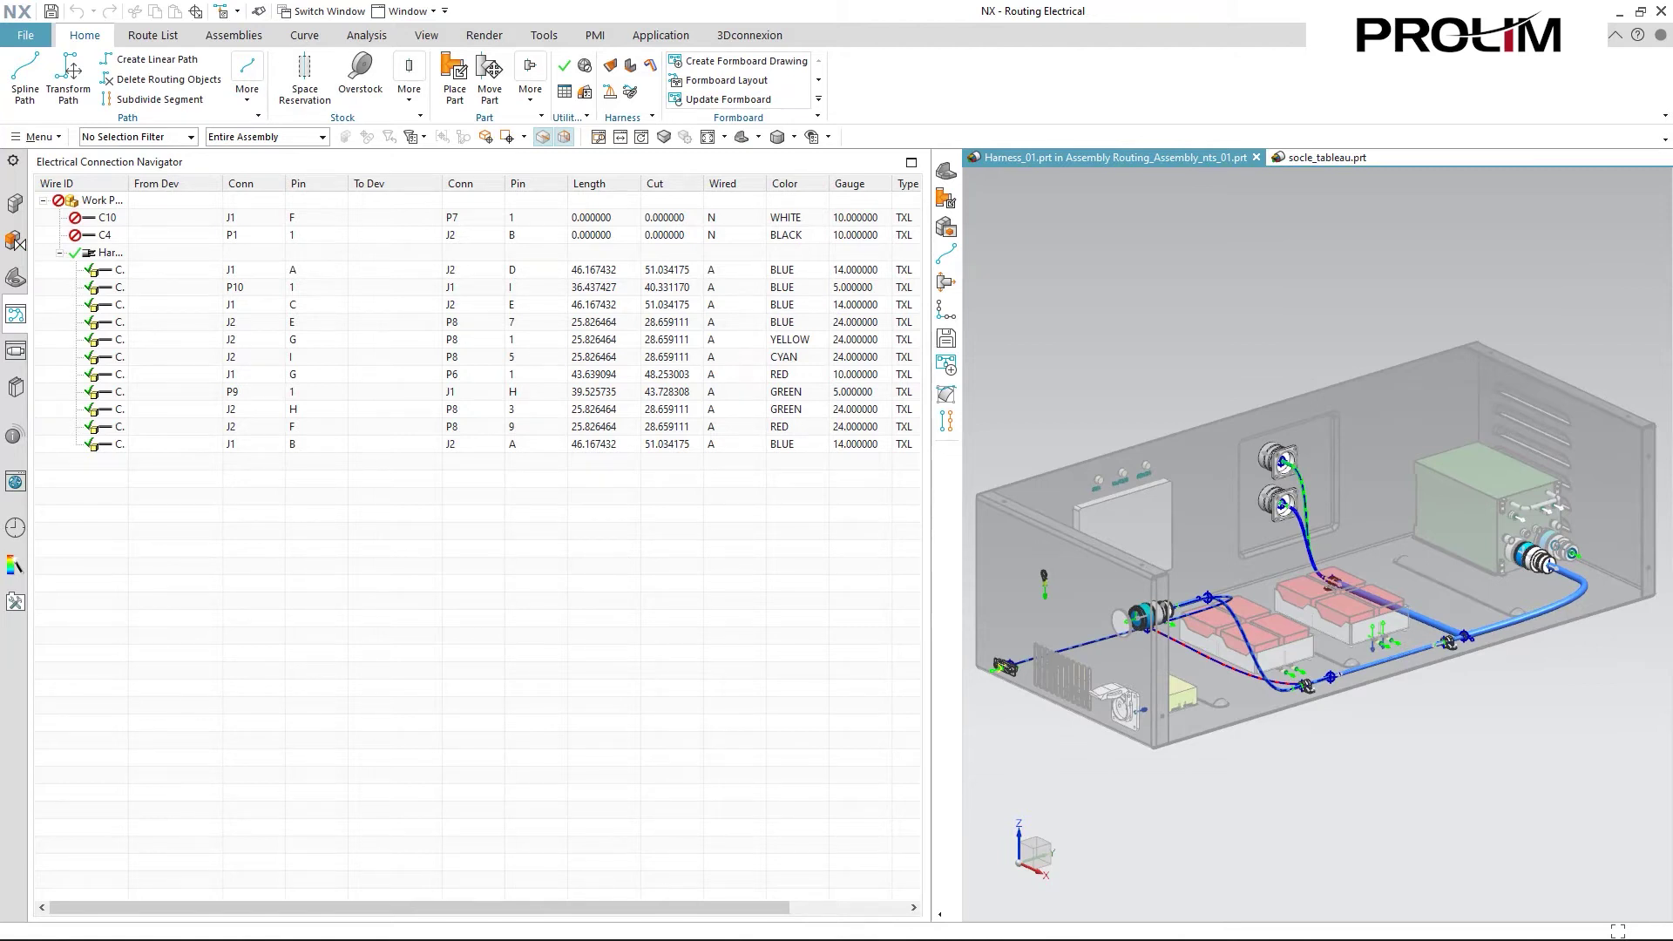
left_click(15, 203)
Open Harness_01 in its own window and create formboard drawing Harness_01_dwg1 from the E - Size template
left_click(120, 394)
right_click(120, 394)
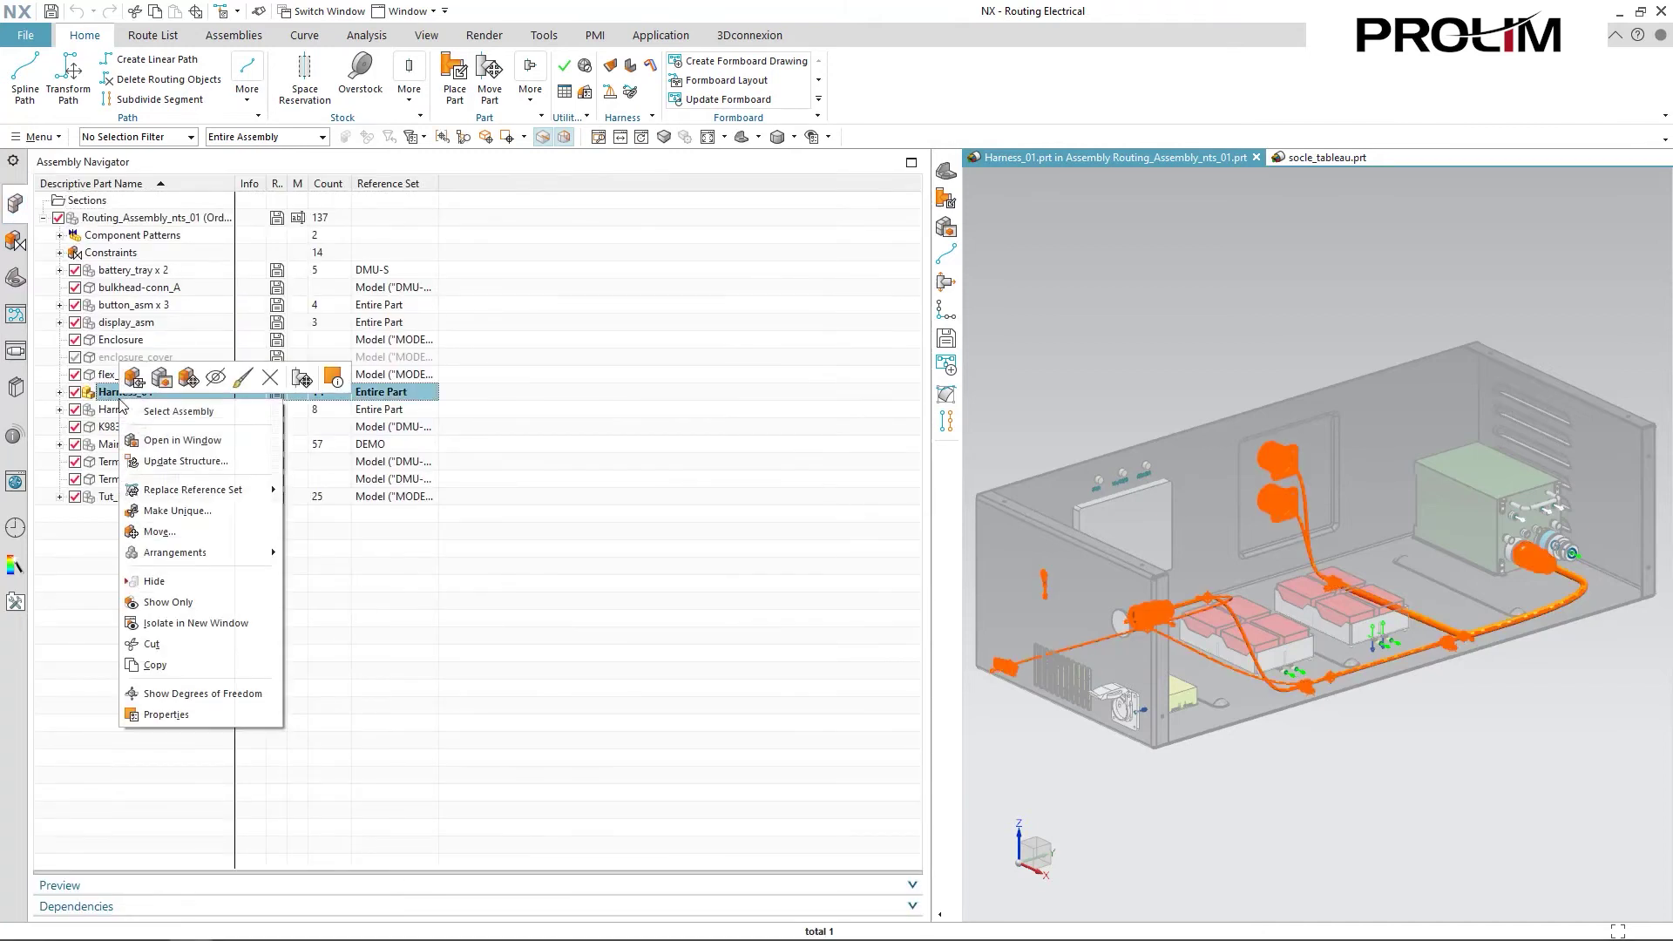
left_click(173, 440)
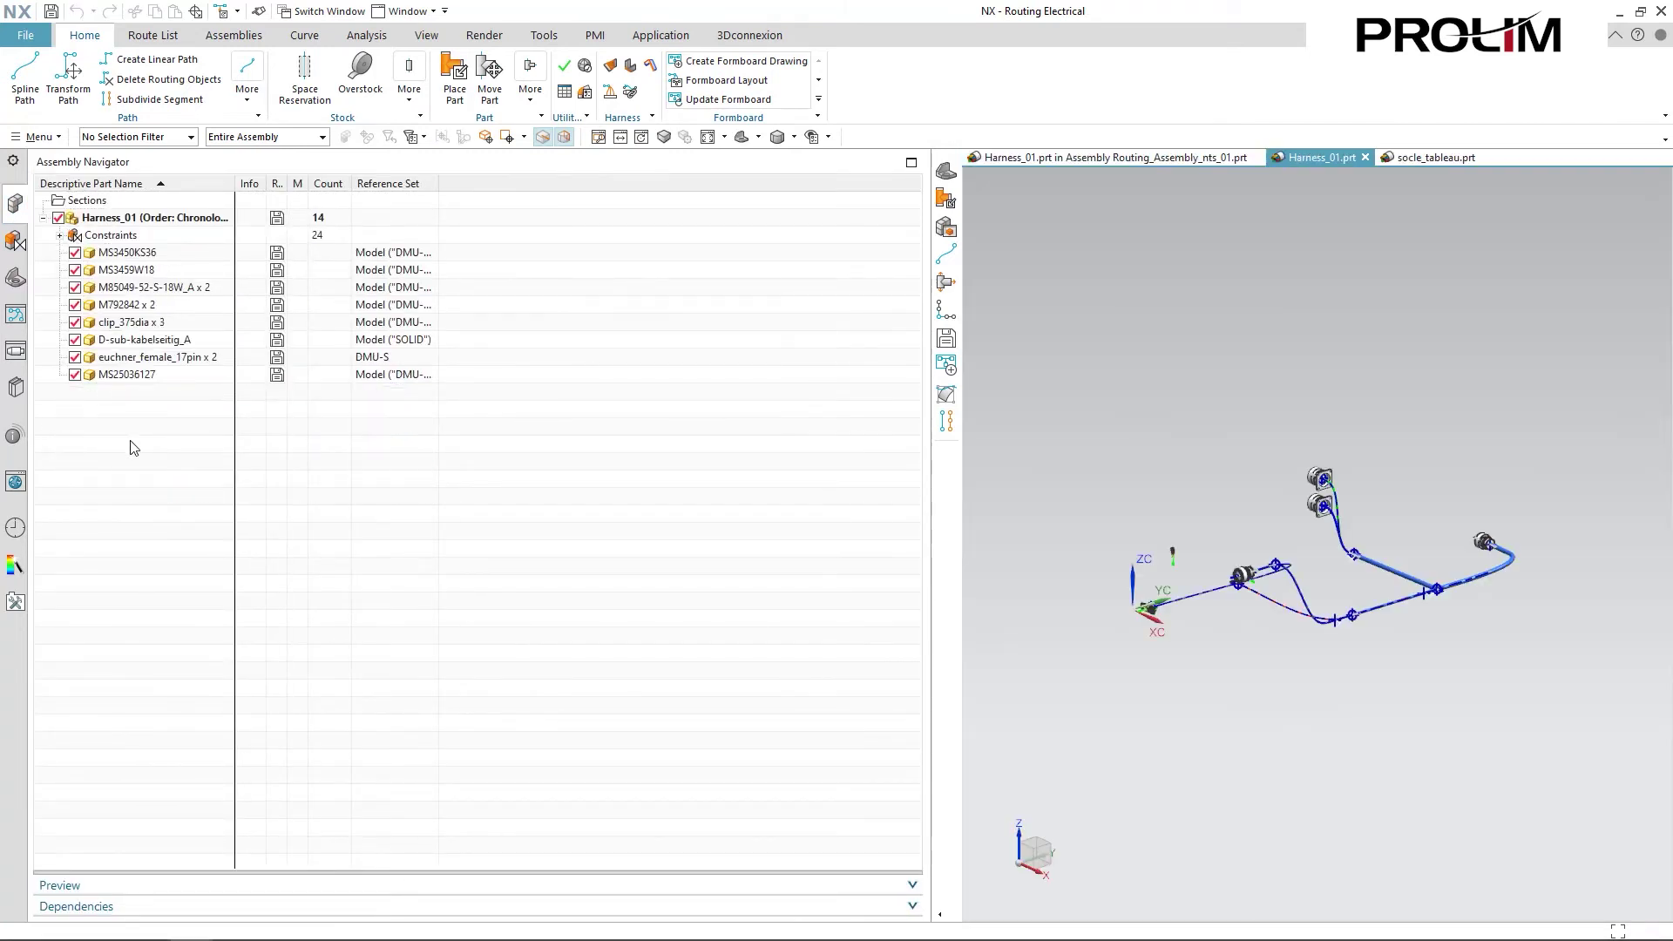
left_click(746, 70)
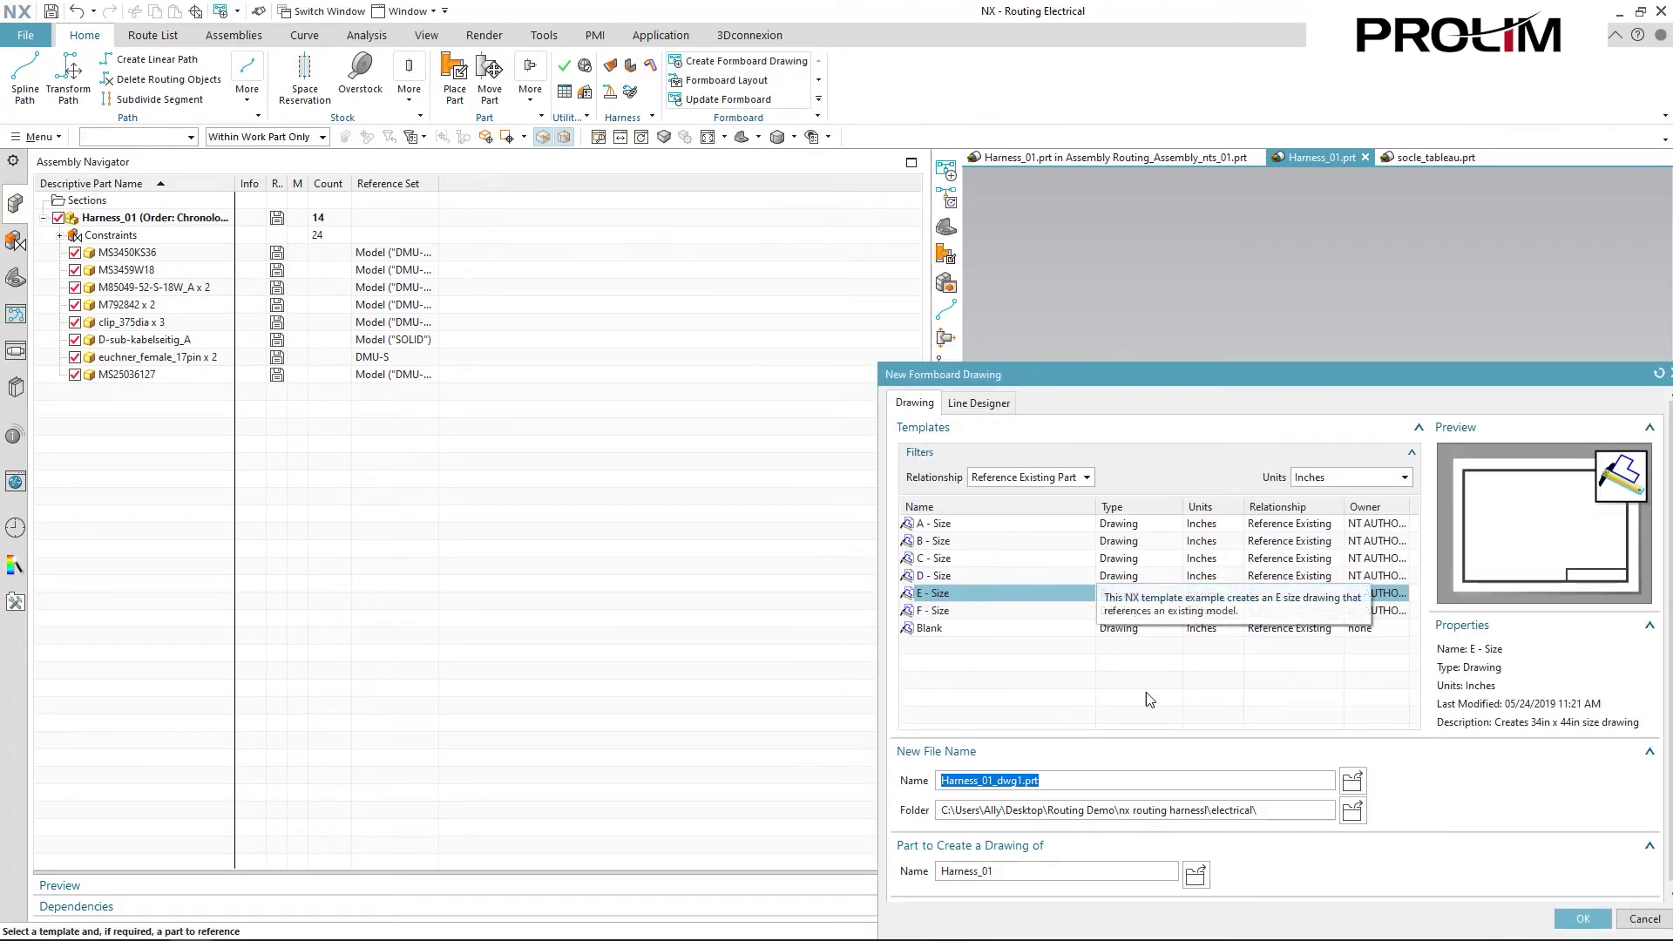
left_click(1582, 918)
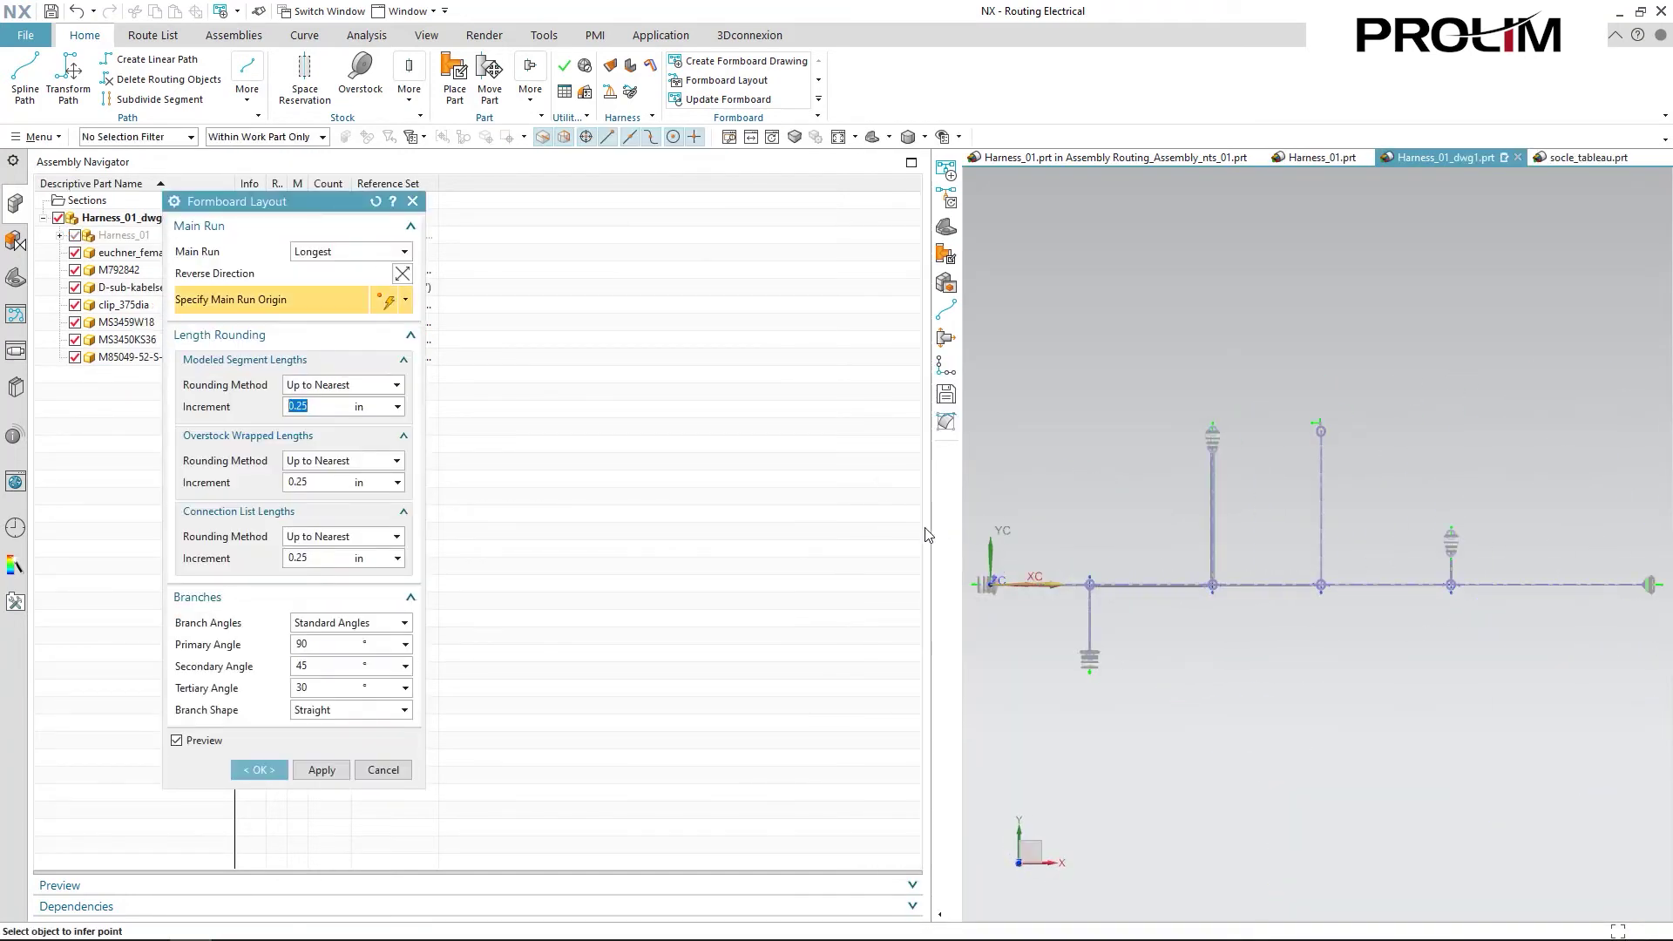
Enlarge the layout preview and keep Longest as the main run
left_click_drag(930, 535, 438, 543)
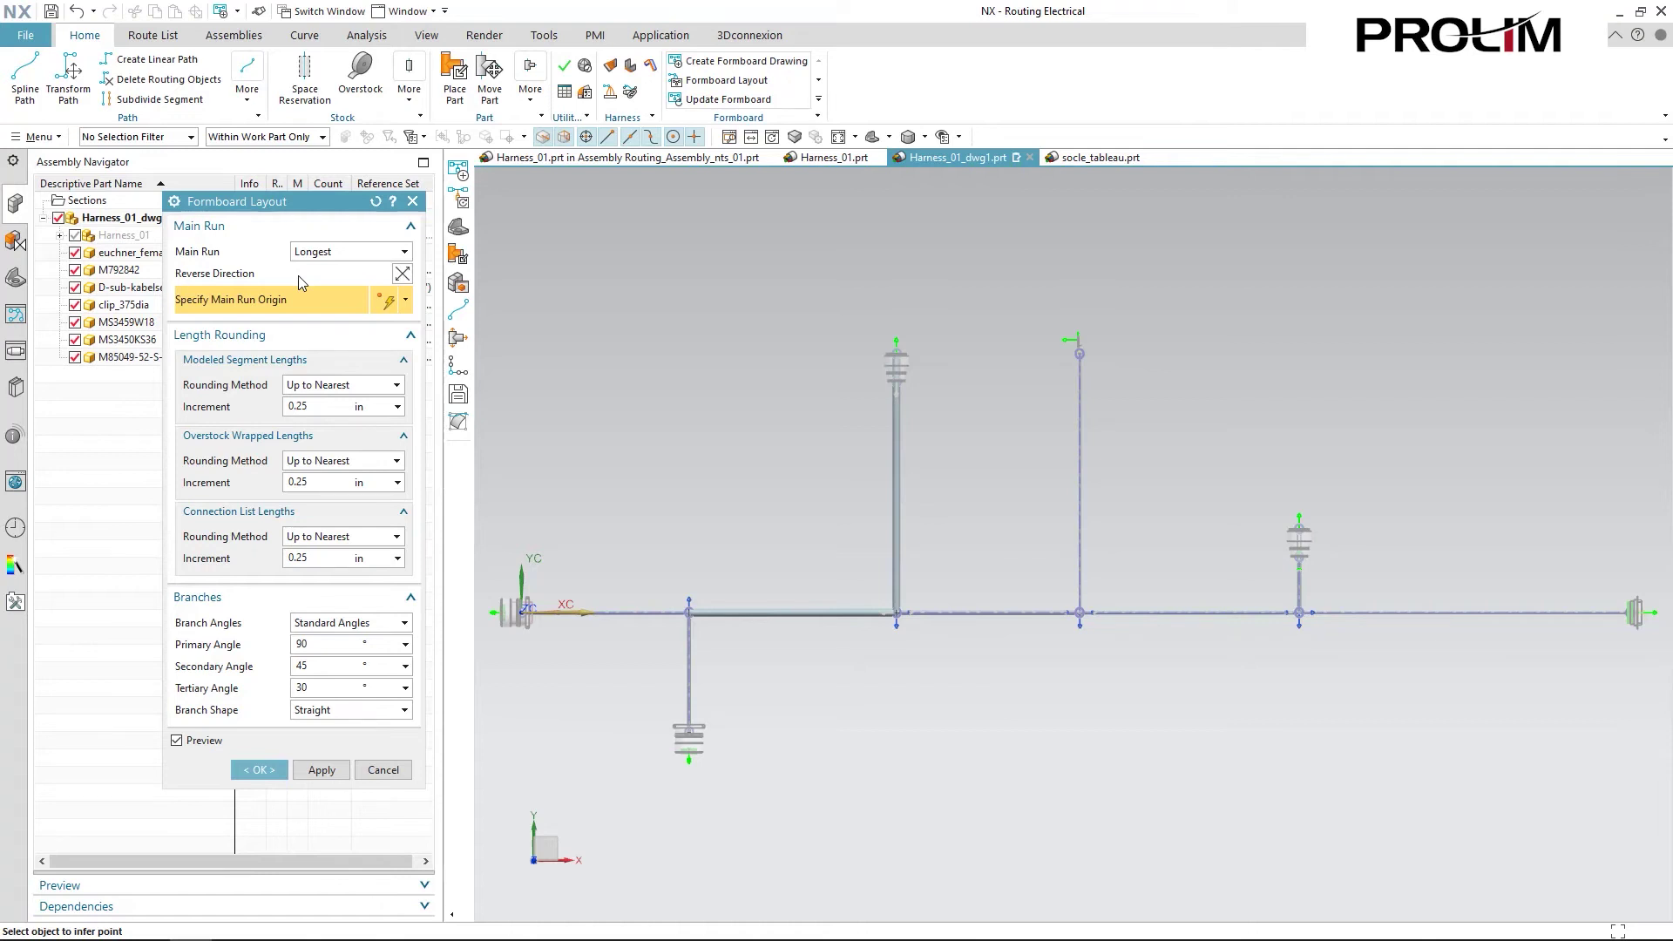
left_click(380, 252)
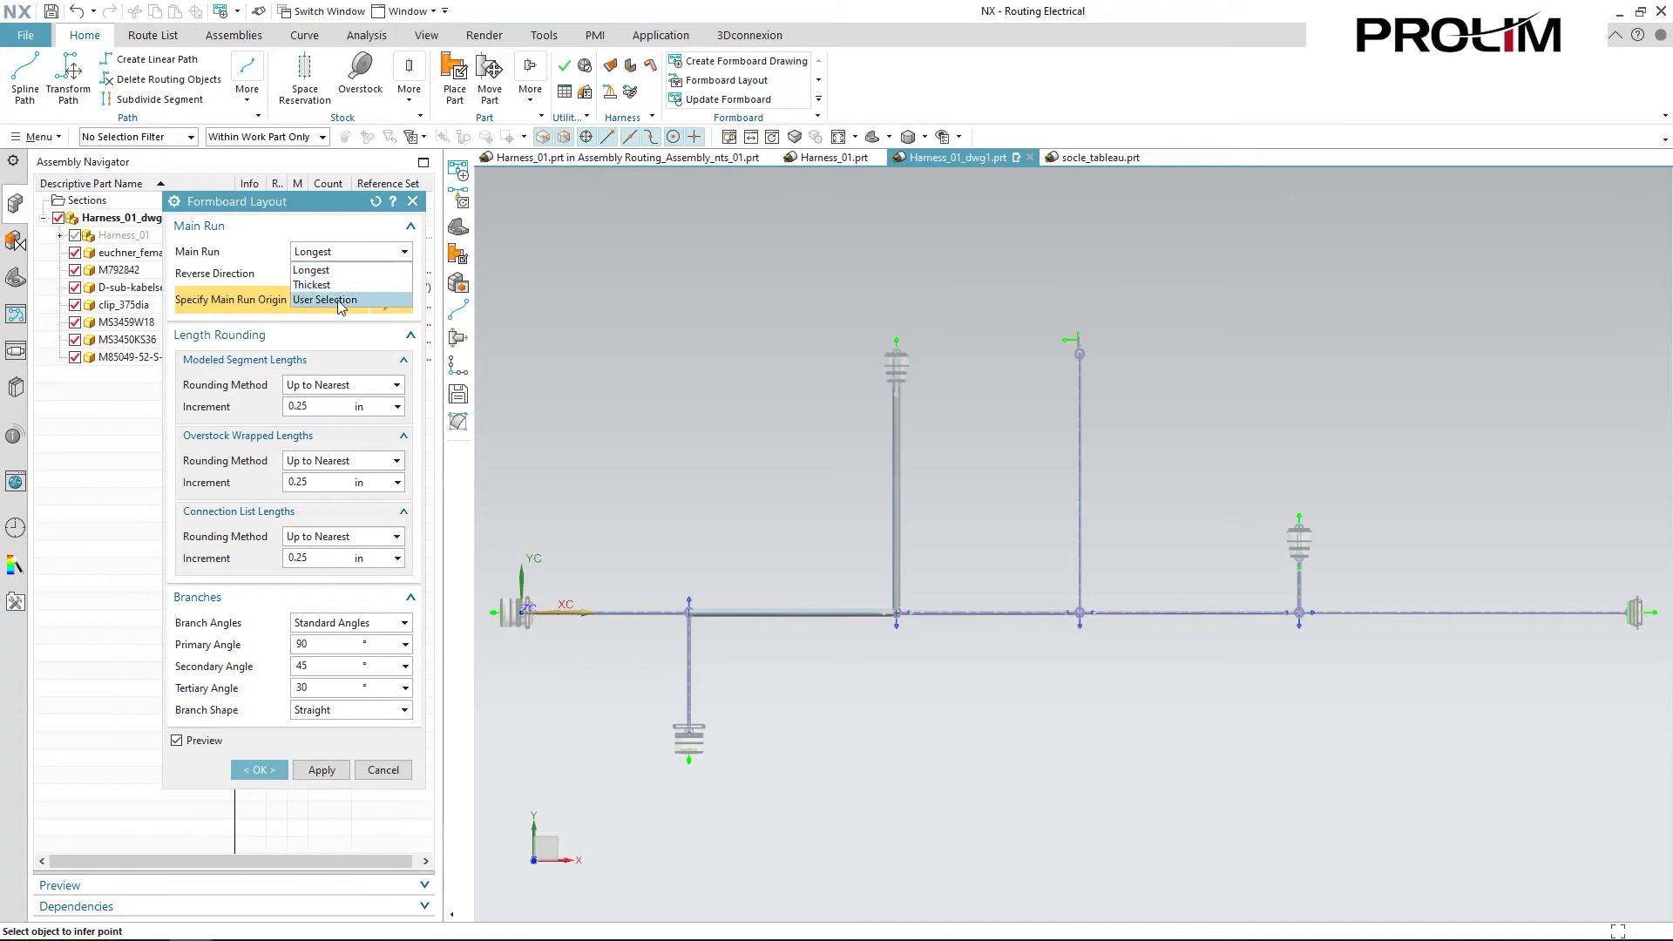
left_click(327, 272)
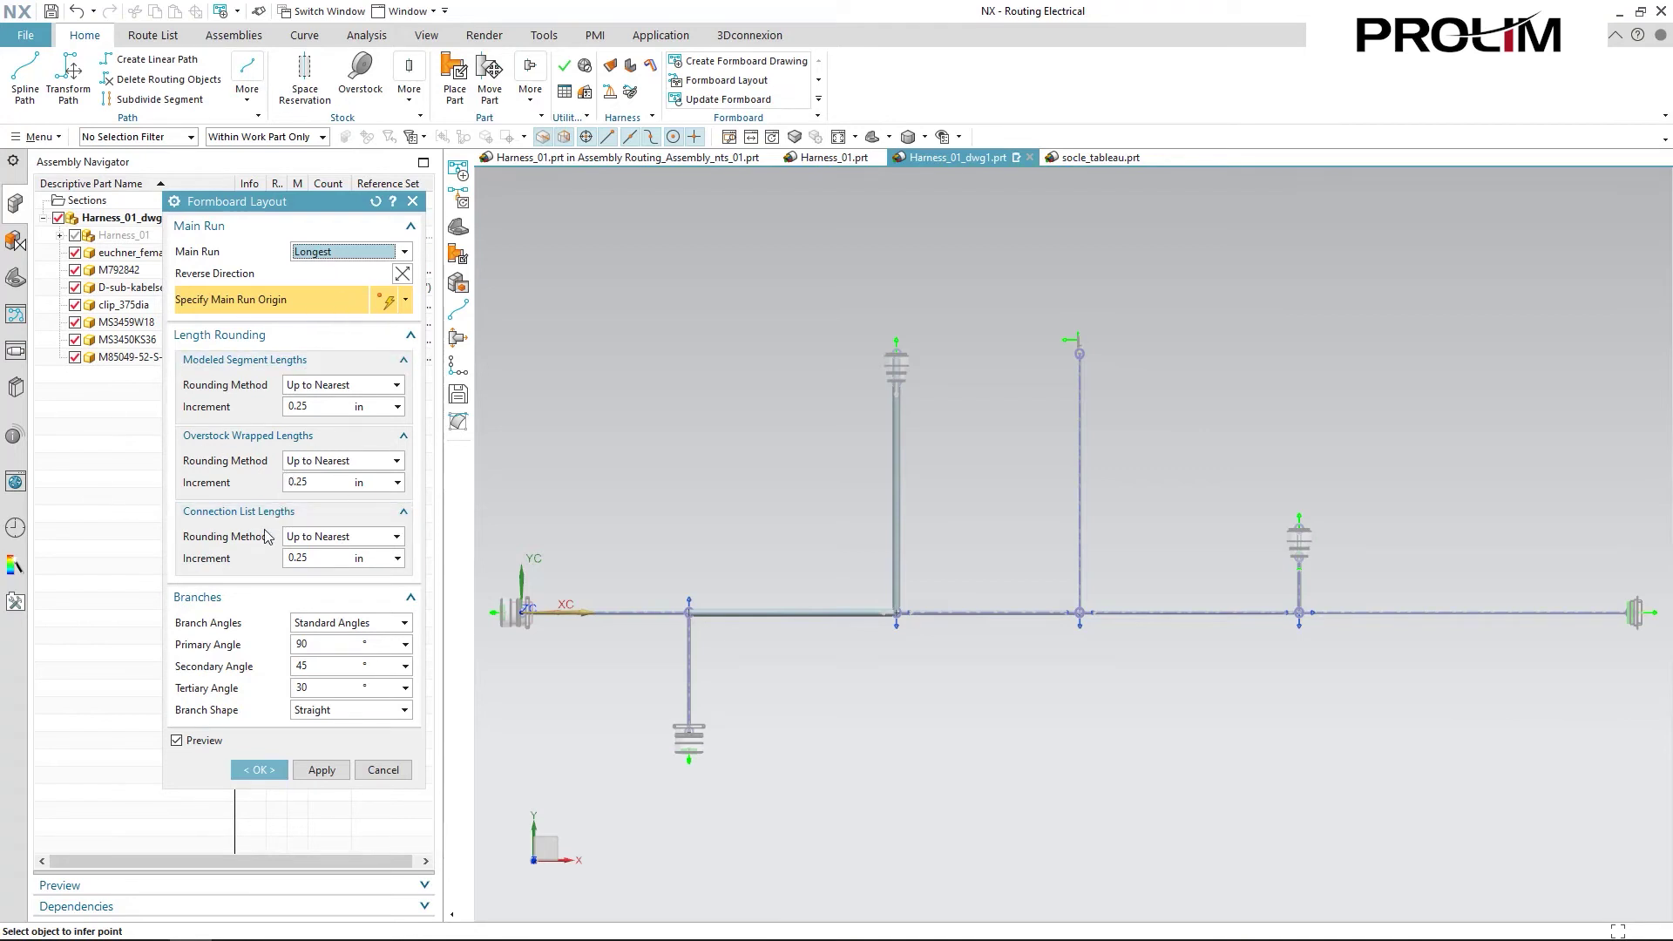
Preview the Designed, Standard, Maximum and Random branch angles, settling on Standard Angles
left_click(366, 624)
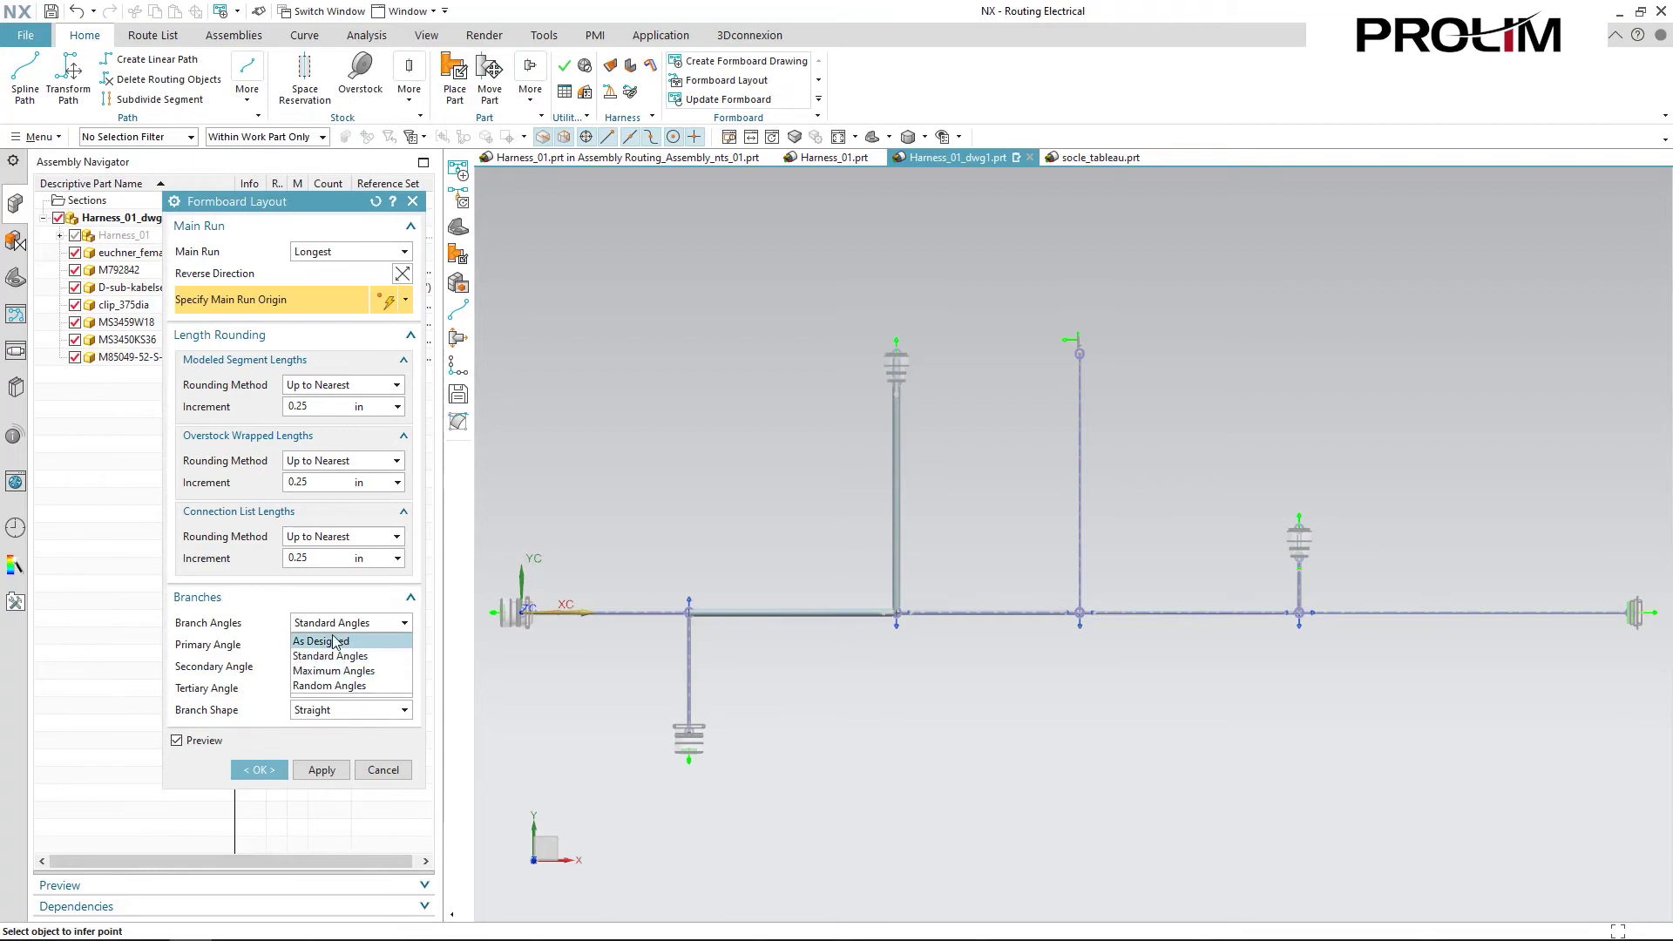
left_click(336, 642)
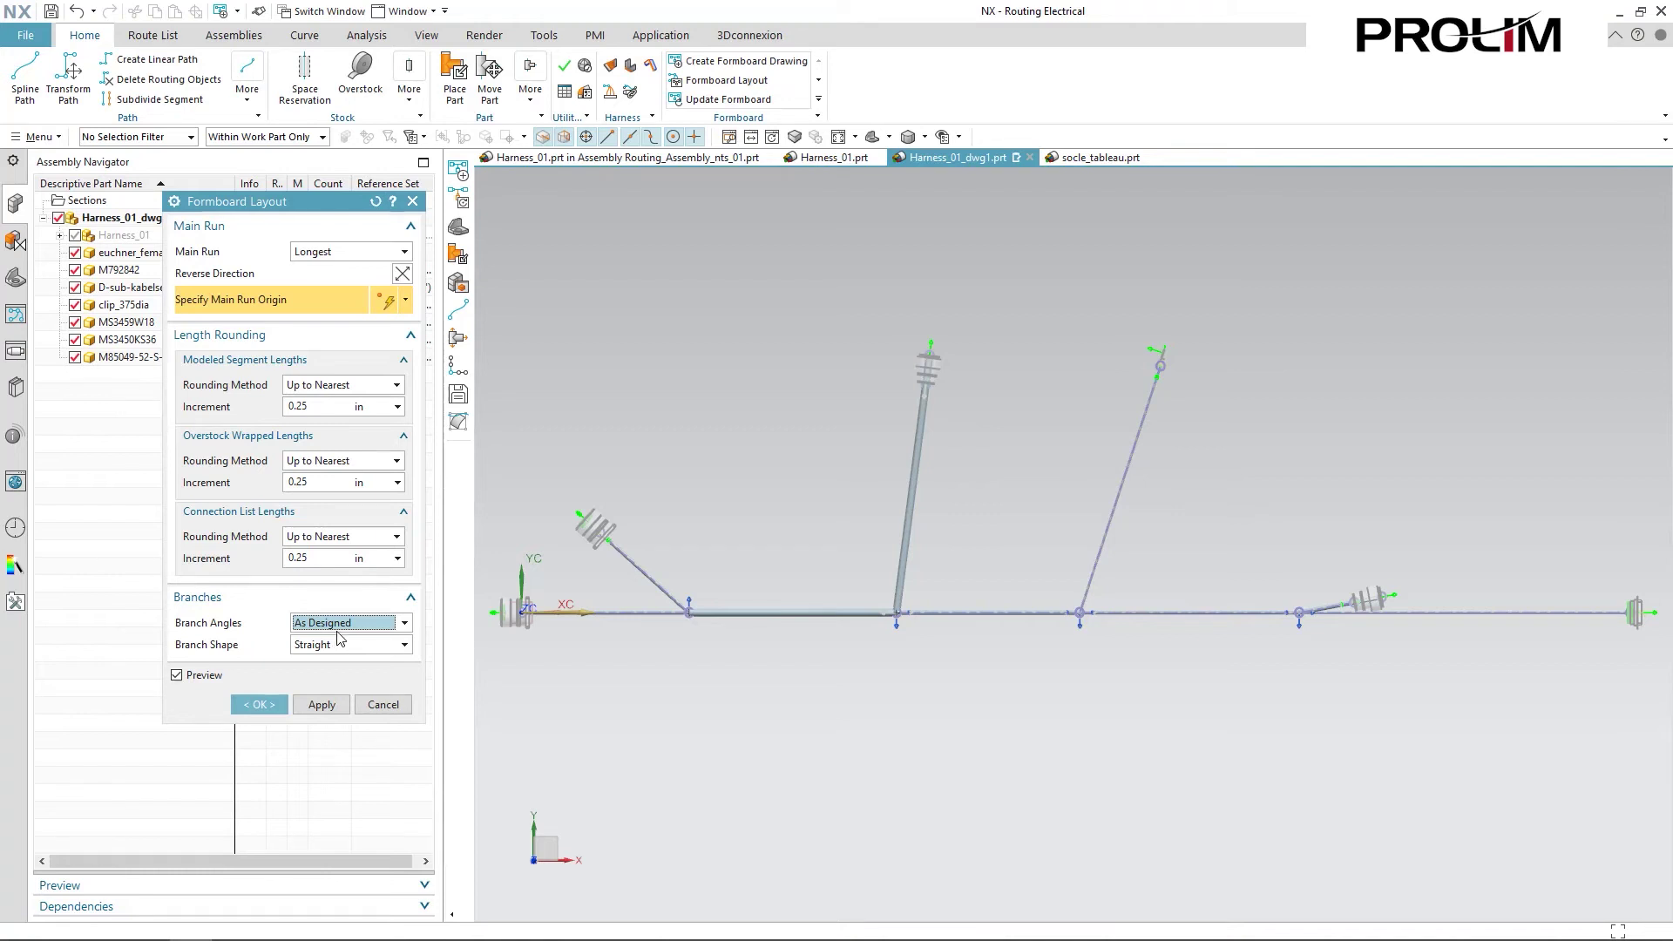
left_click(338, 629)
left_click(335, 654)
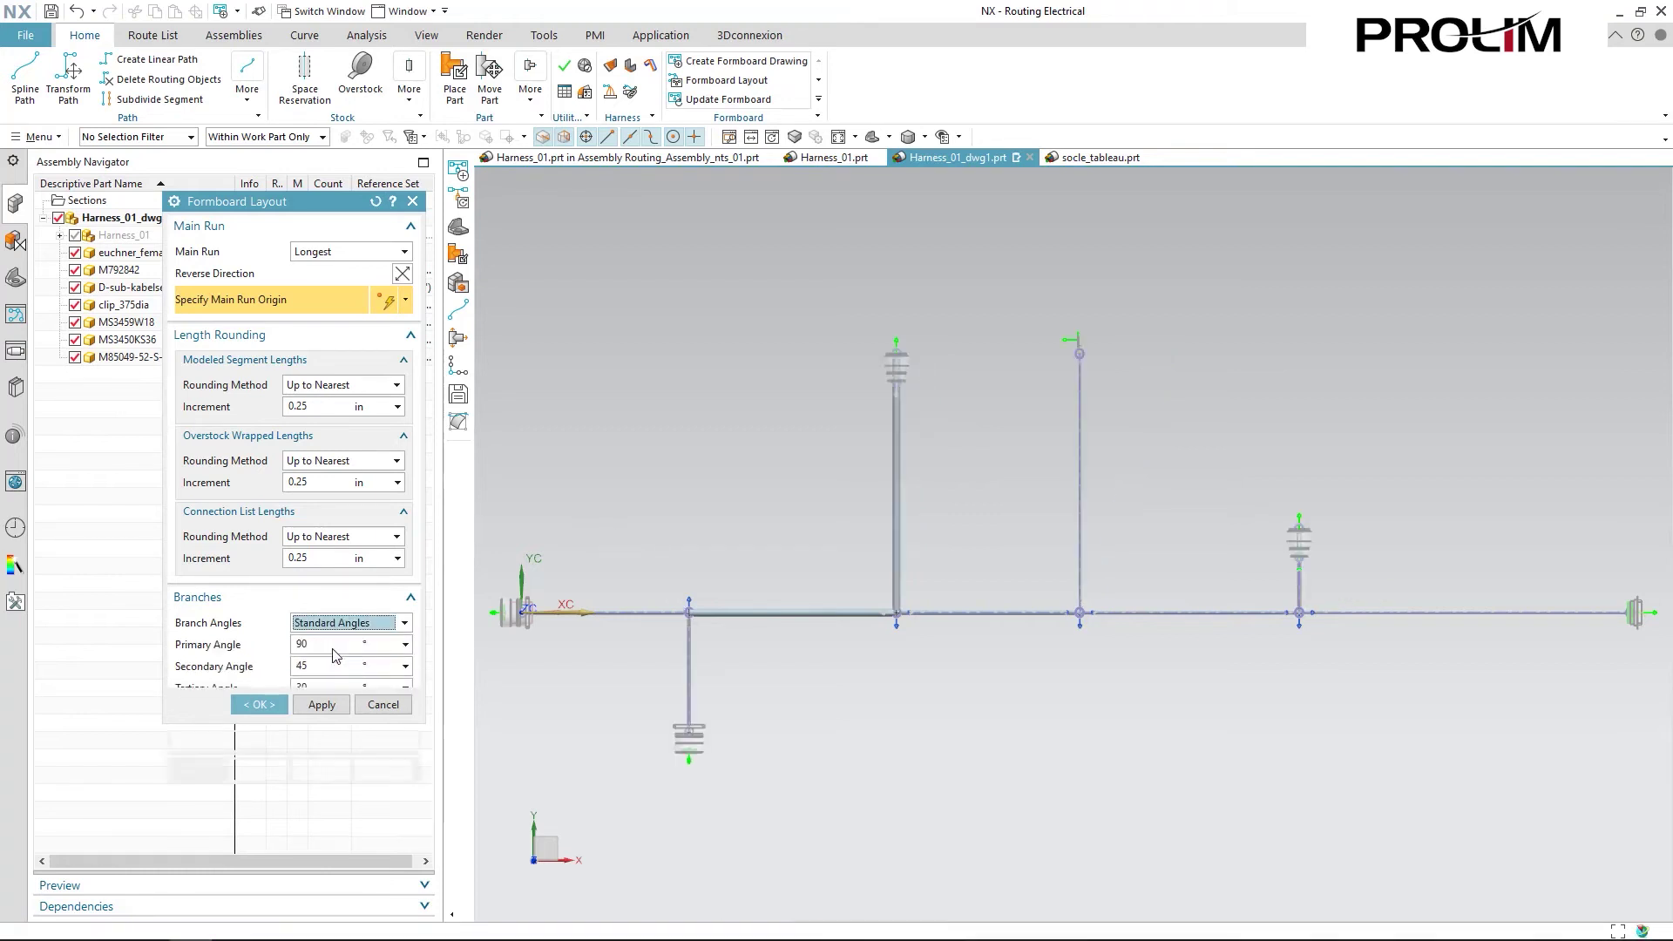
left_click(366, 624)
left_click(366, 669)
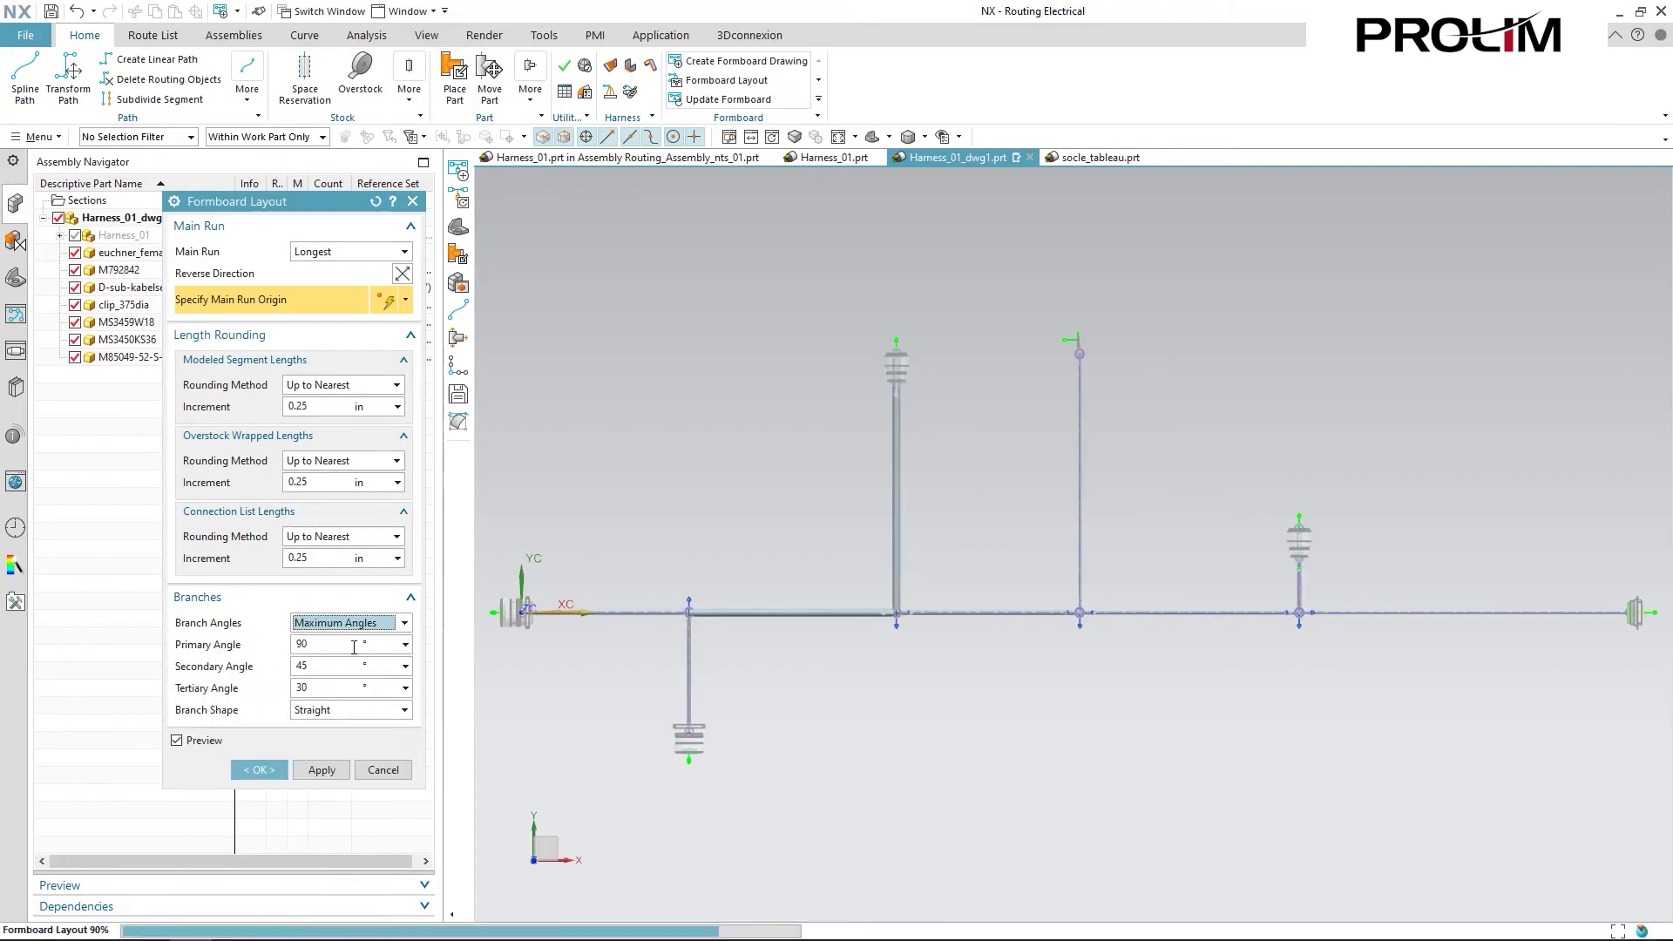
left_click(358, 621)
left_click(371, 687)
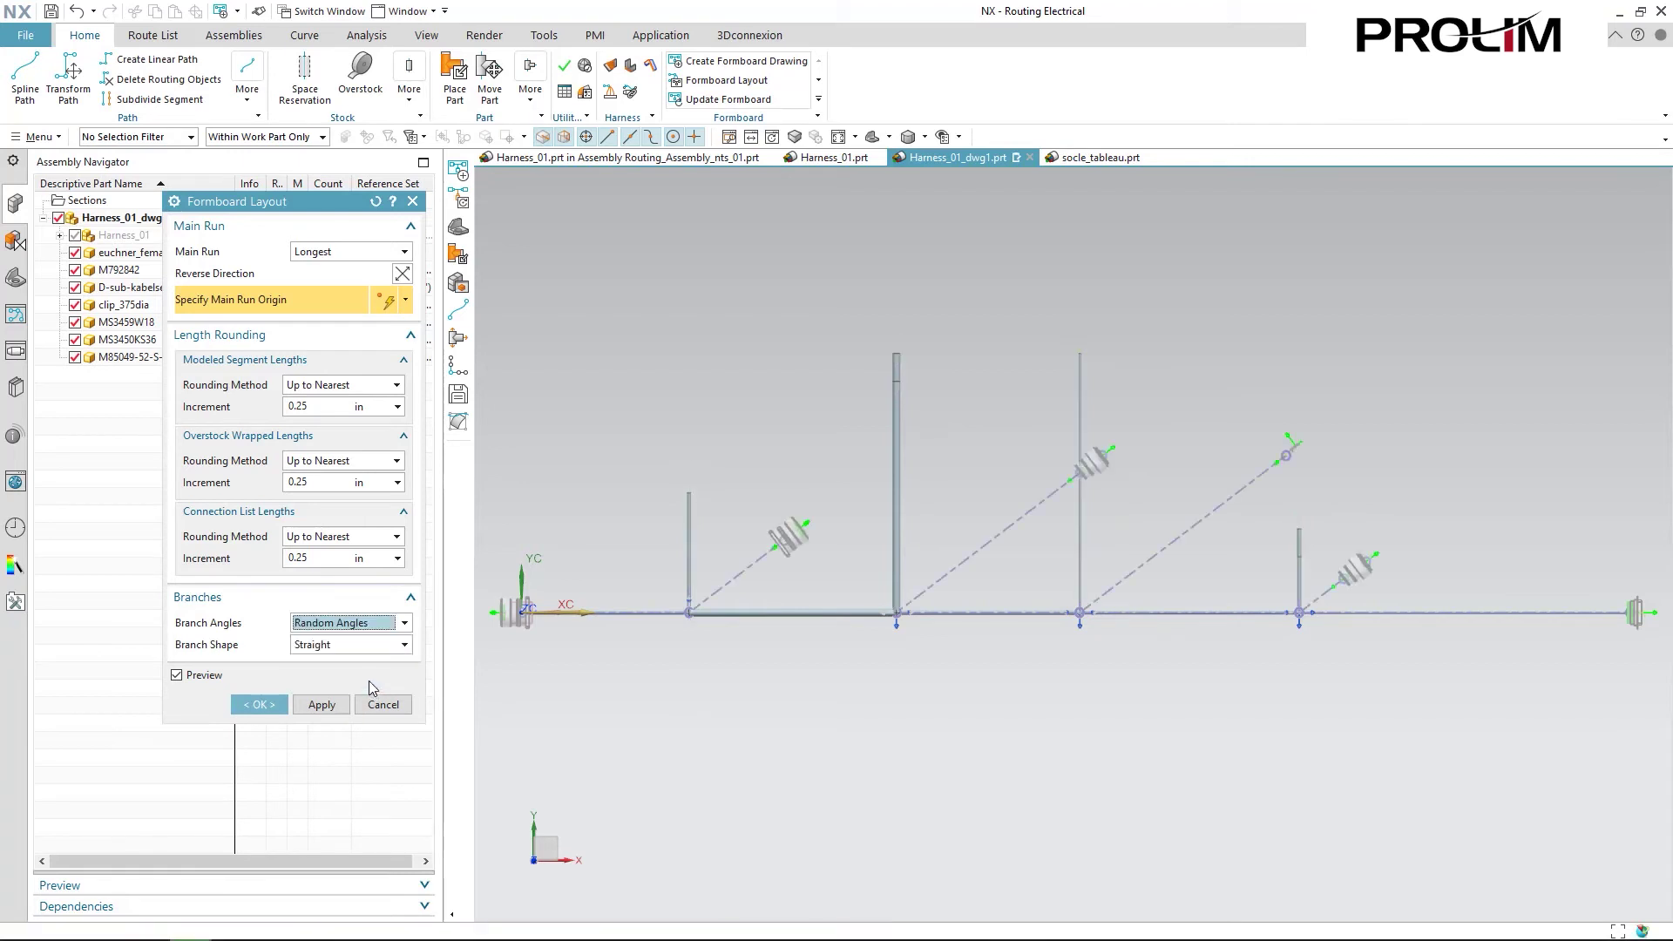
left_click(354, 624)
left_click(355, 656)
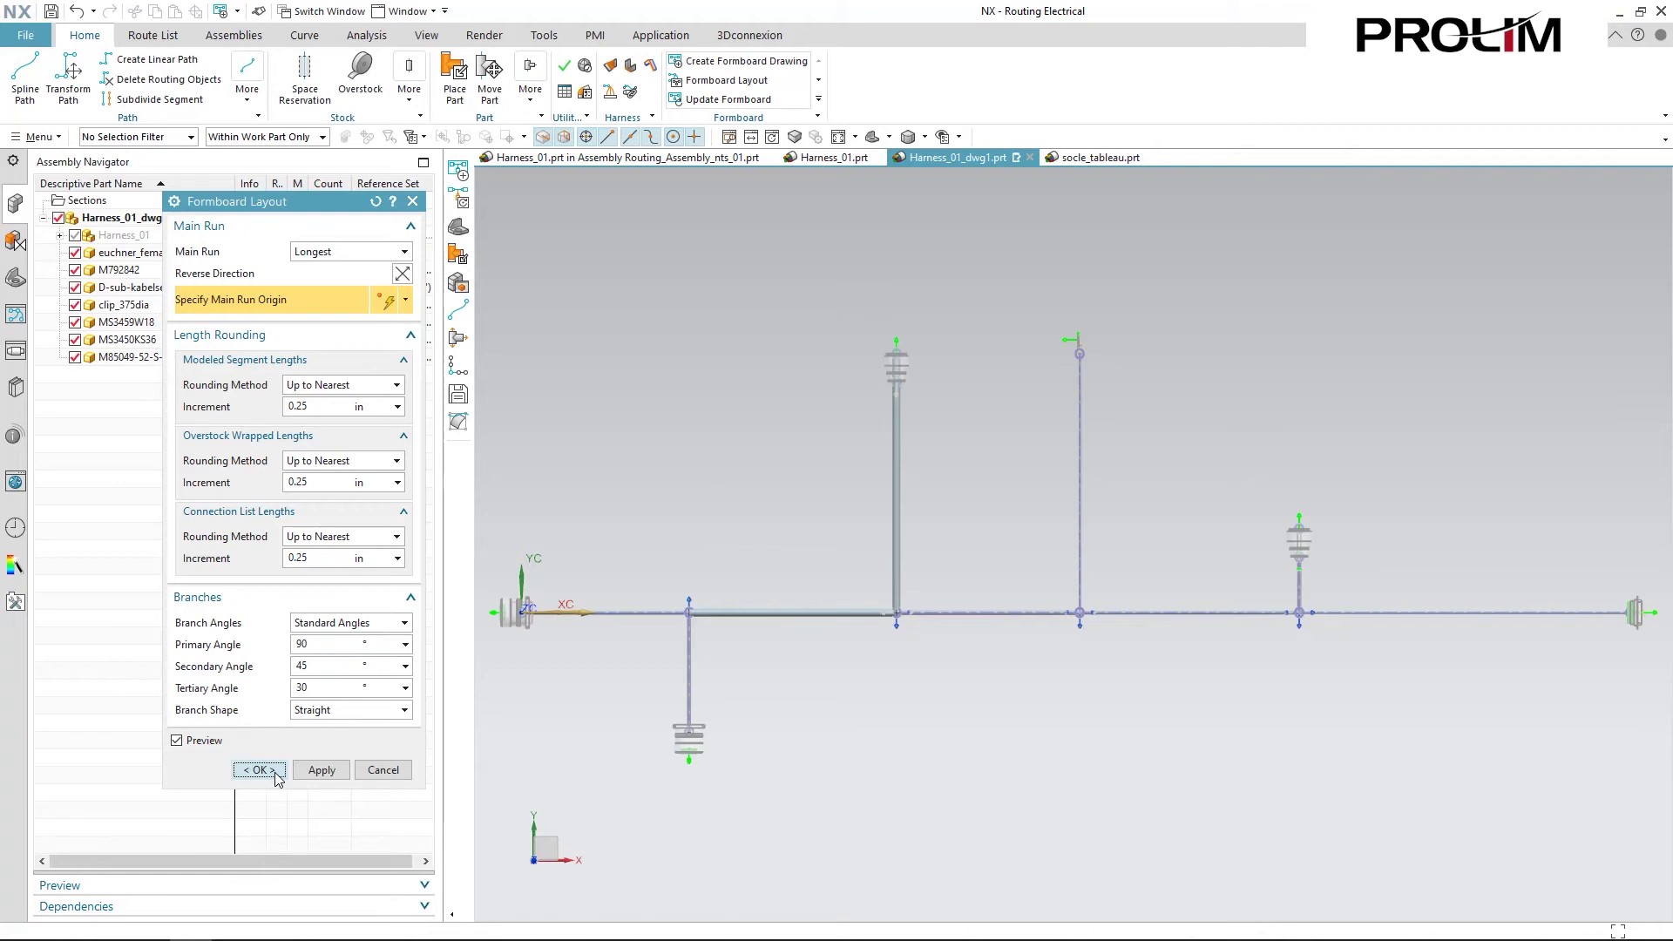
Accept the layout and orient the right-end branch to 270°
left_click(275, 775)
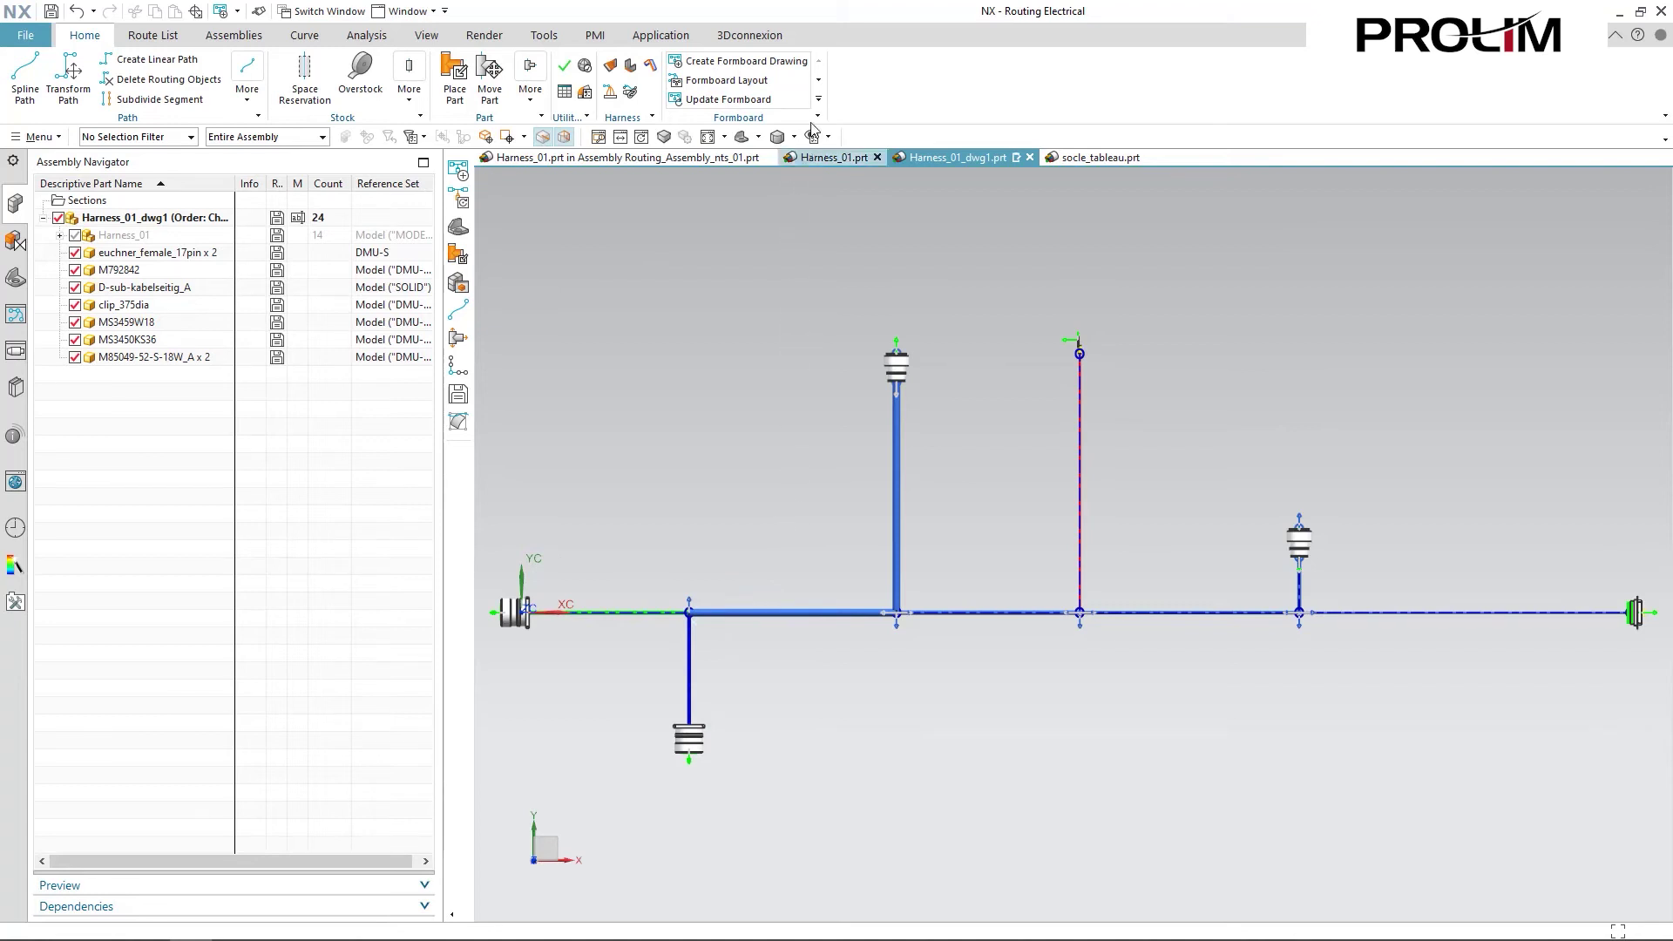
left_click(819, 79)
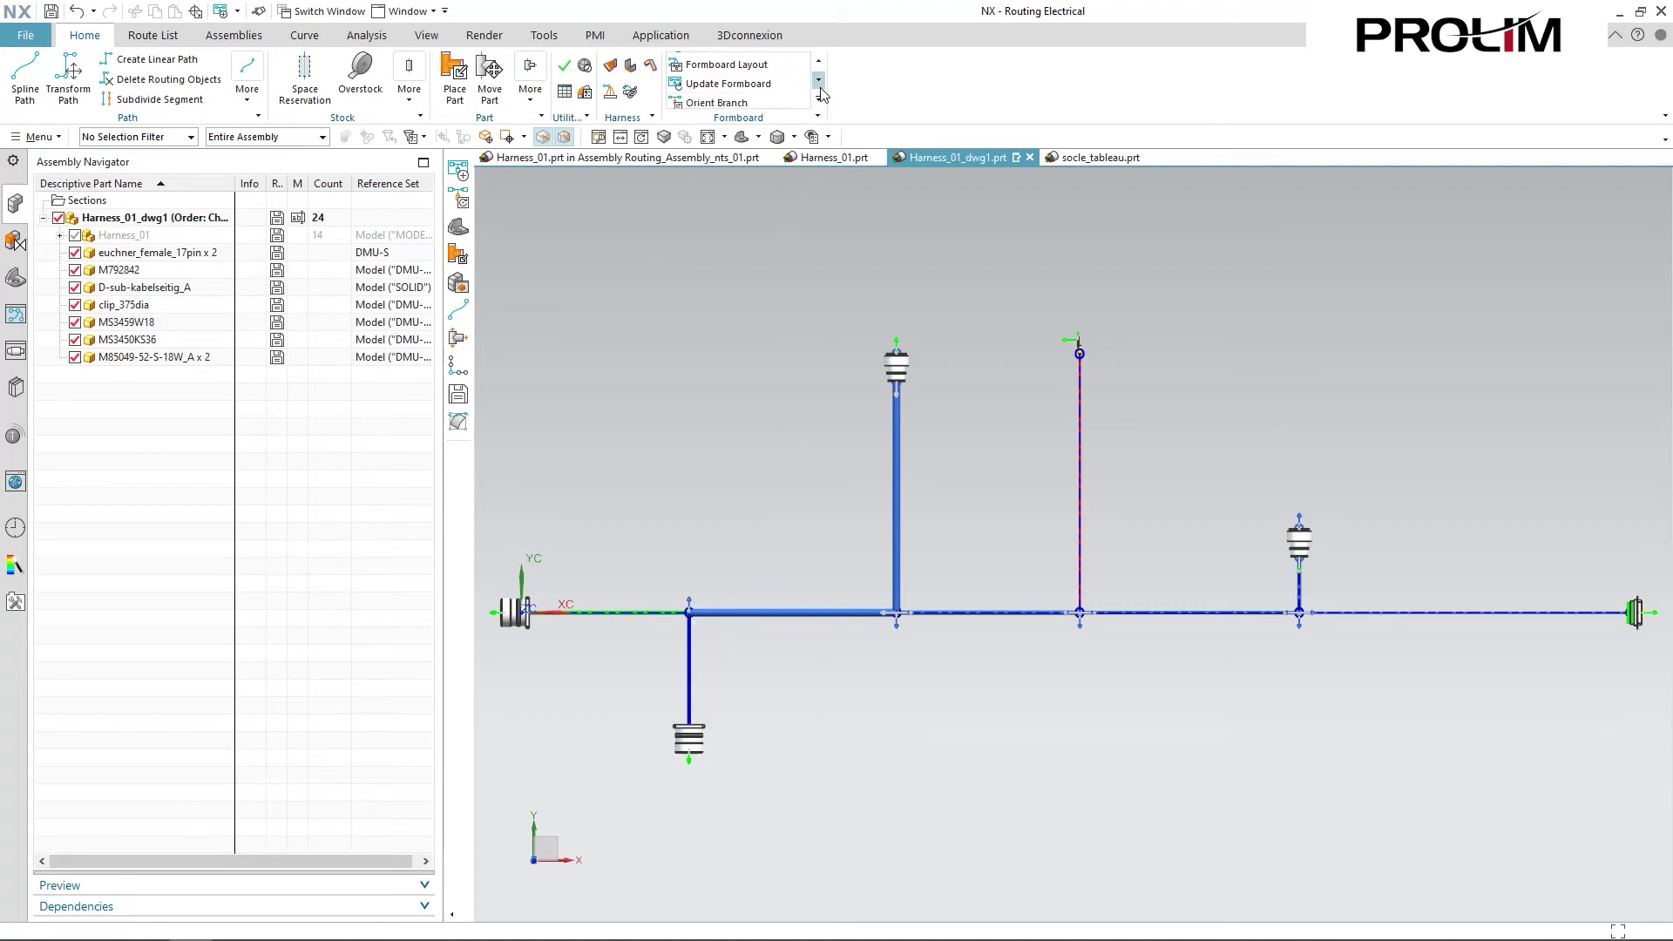
left_click(769, 105)
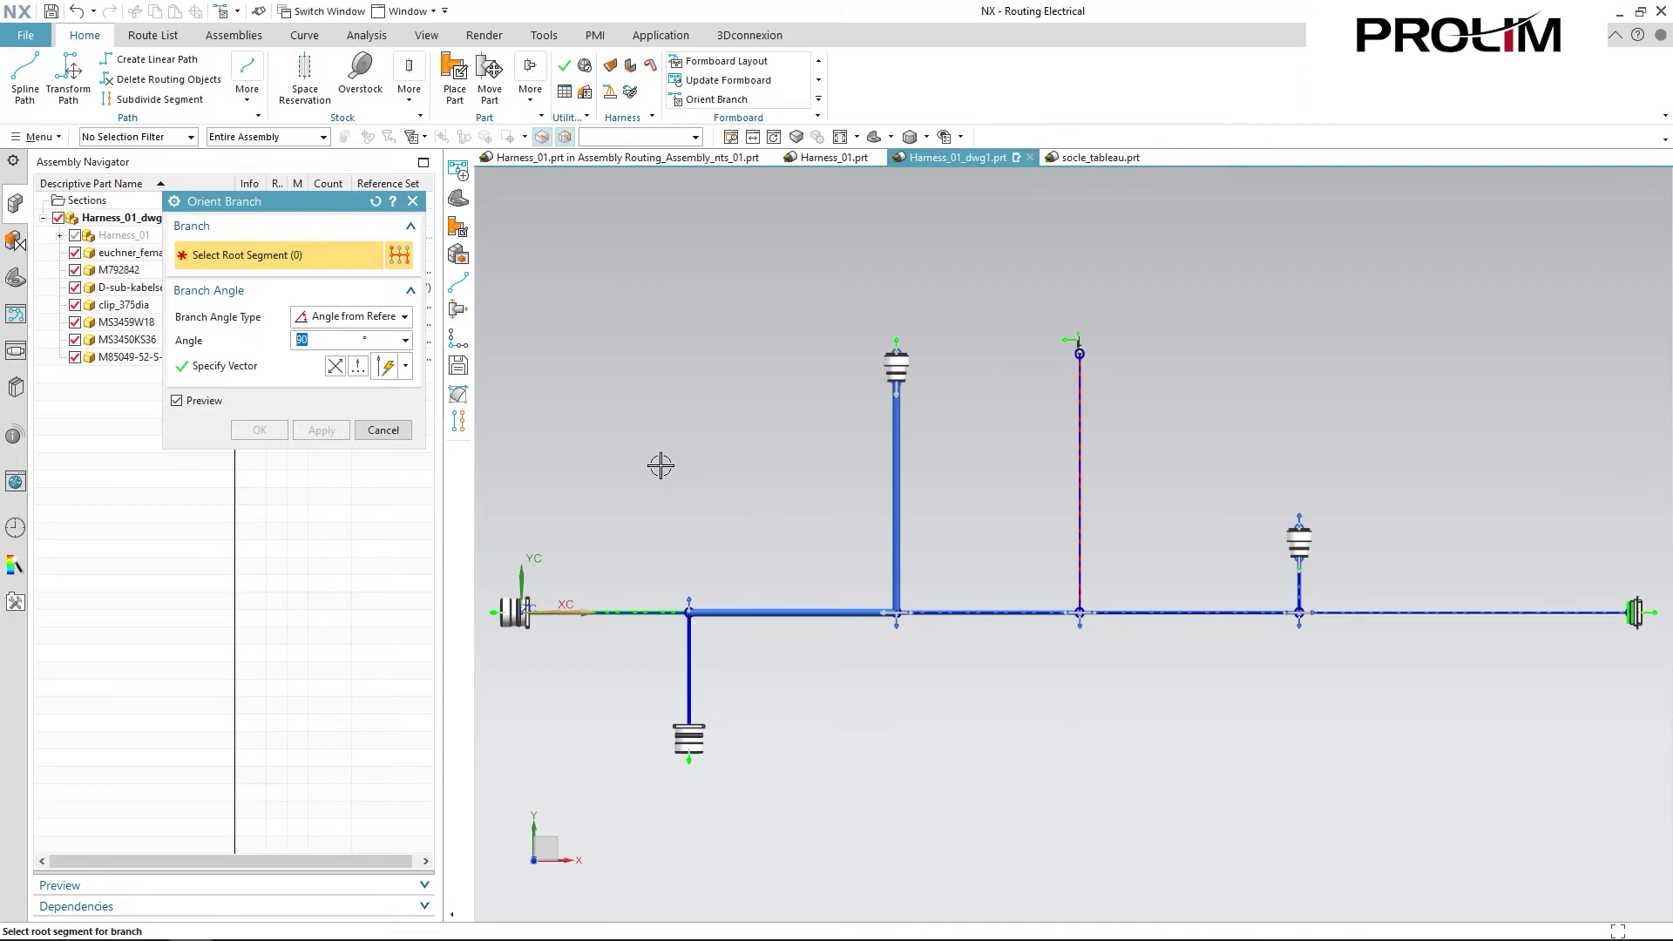
left_click(1460, 618)
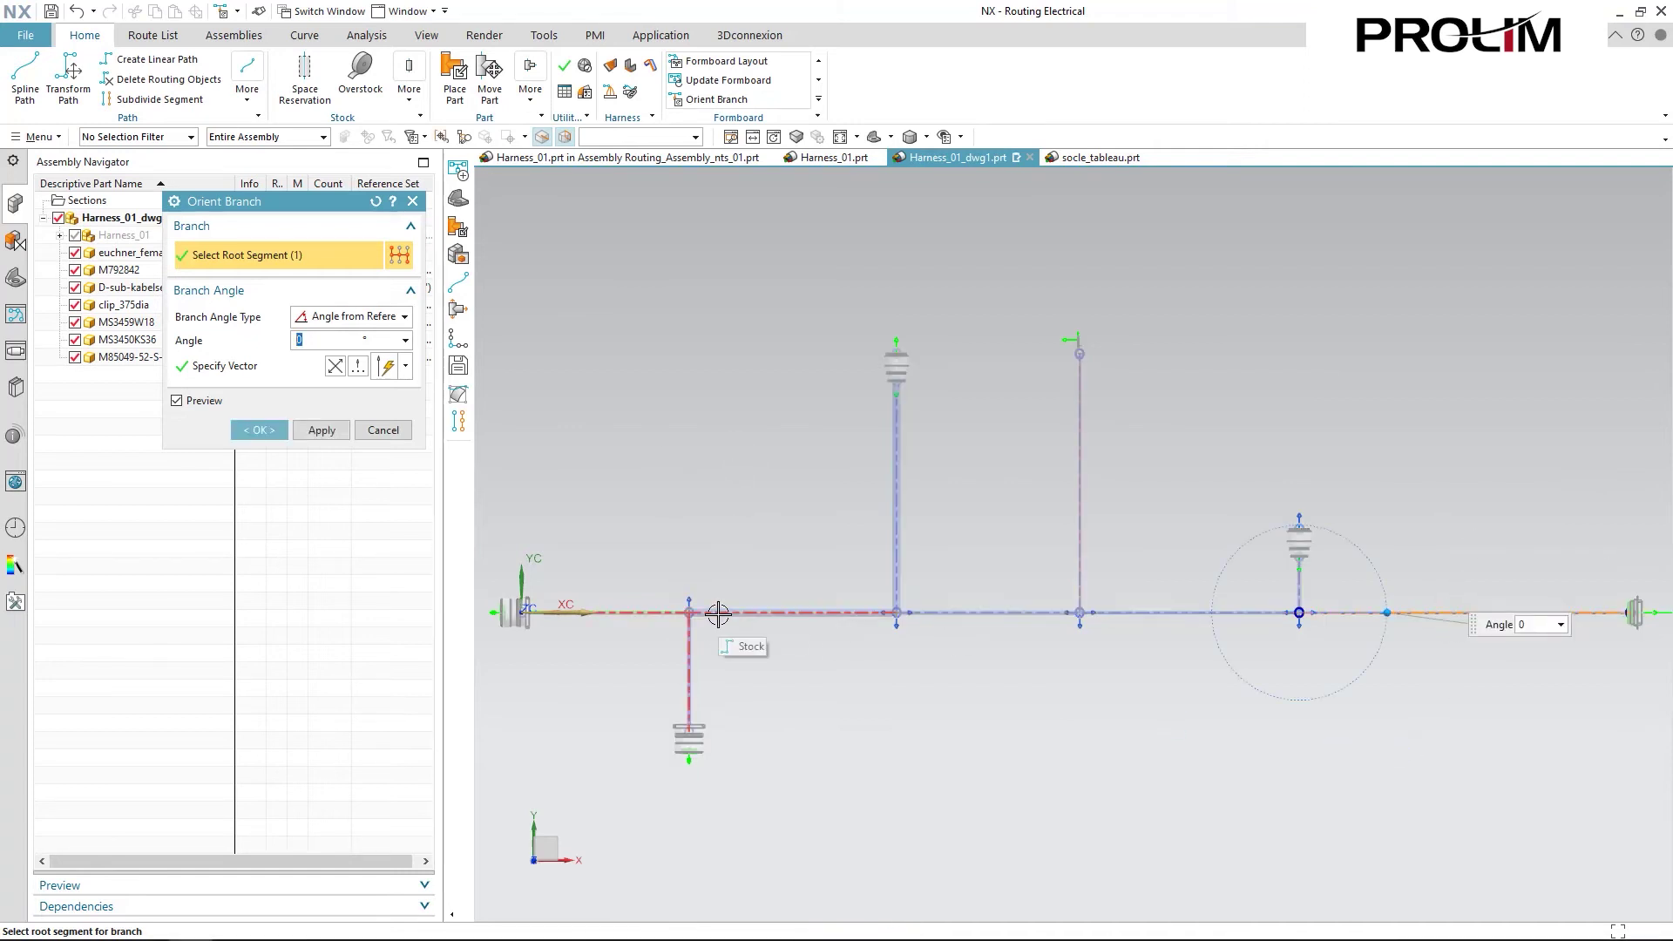
type("270")
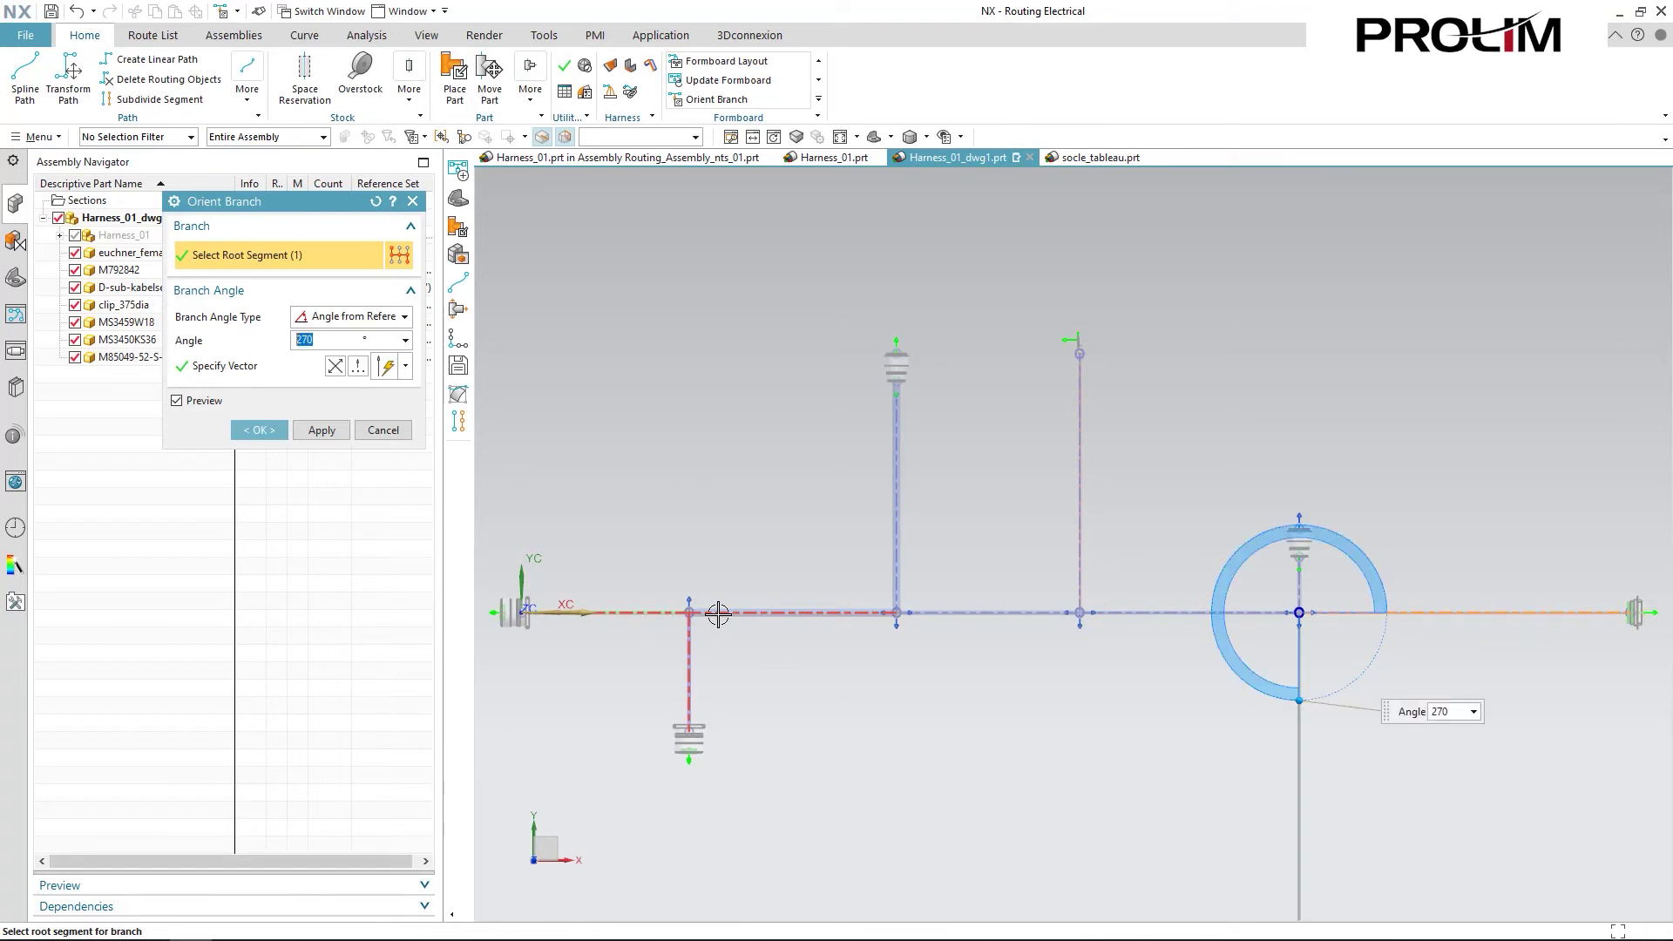
left_click(305, 427)
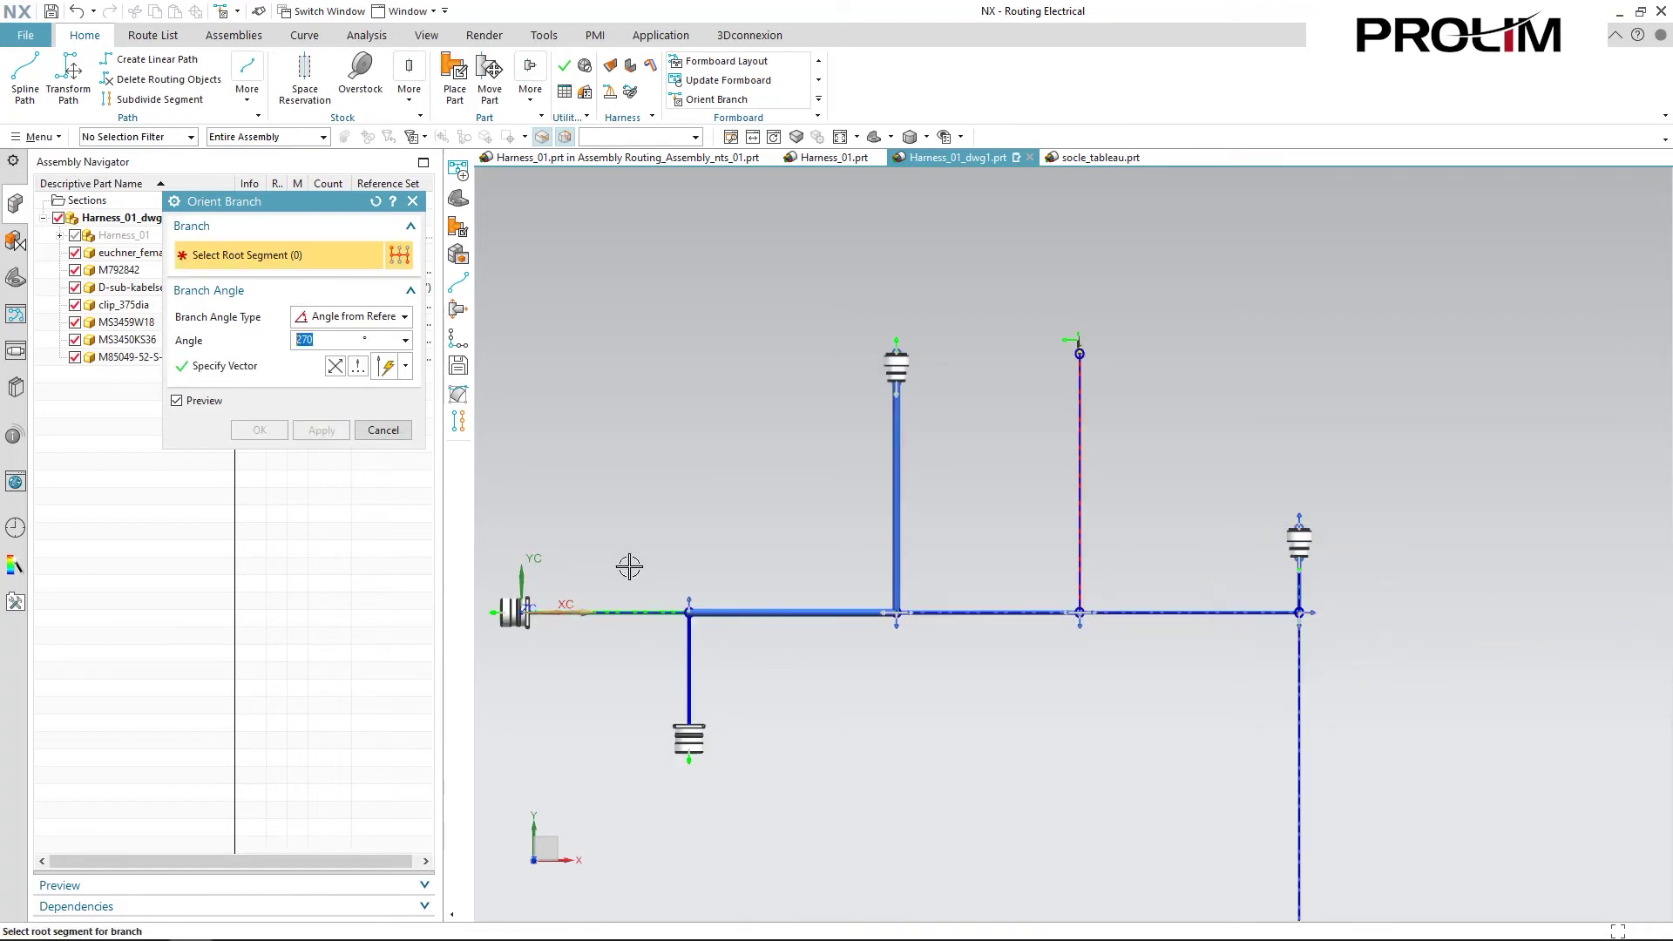
Orient the left-end branch to 90° and bring the whole formboard into view
left_click(635, 611)
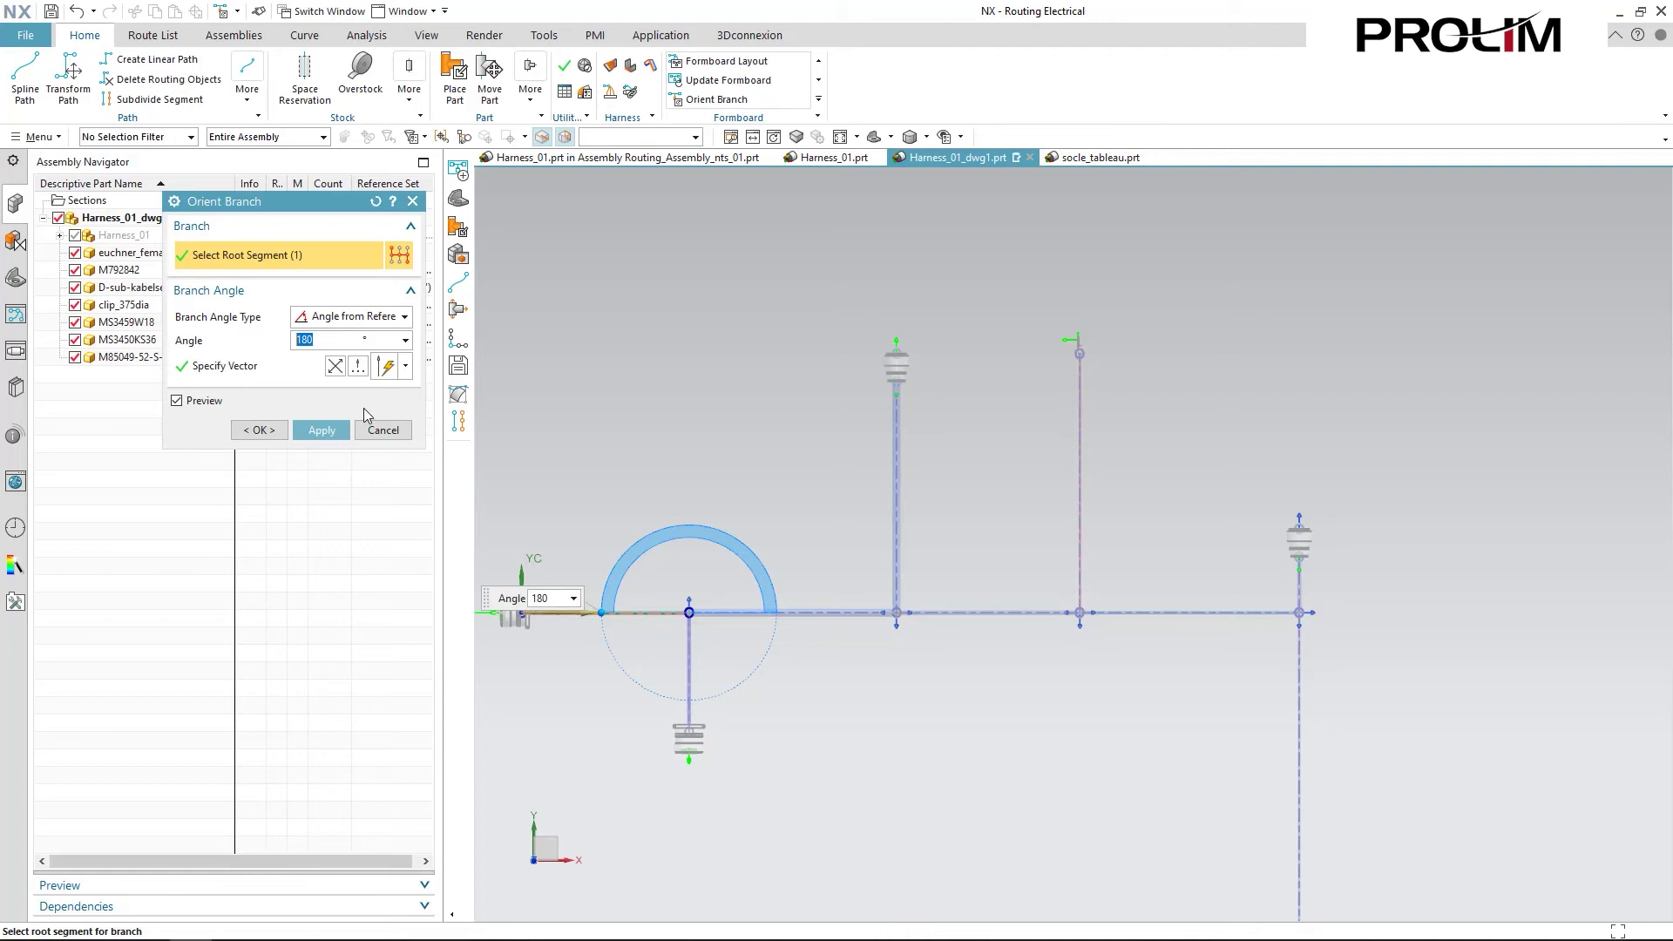
type("90")
left_click(261, 431)
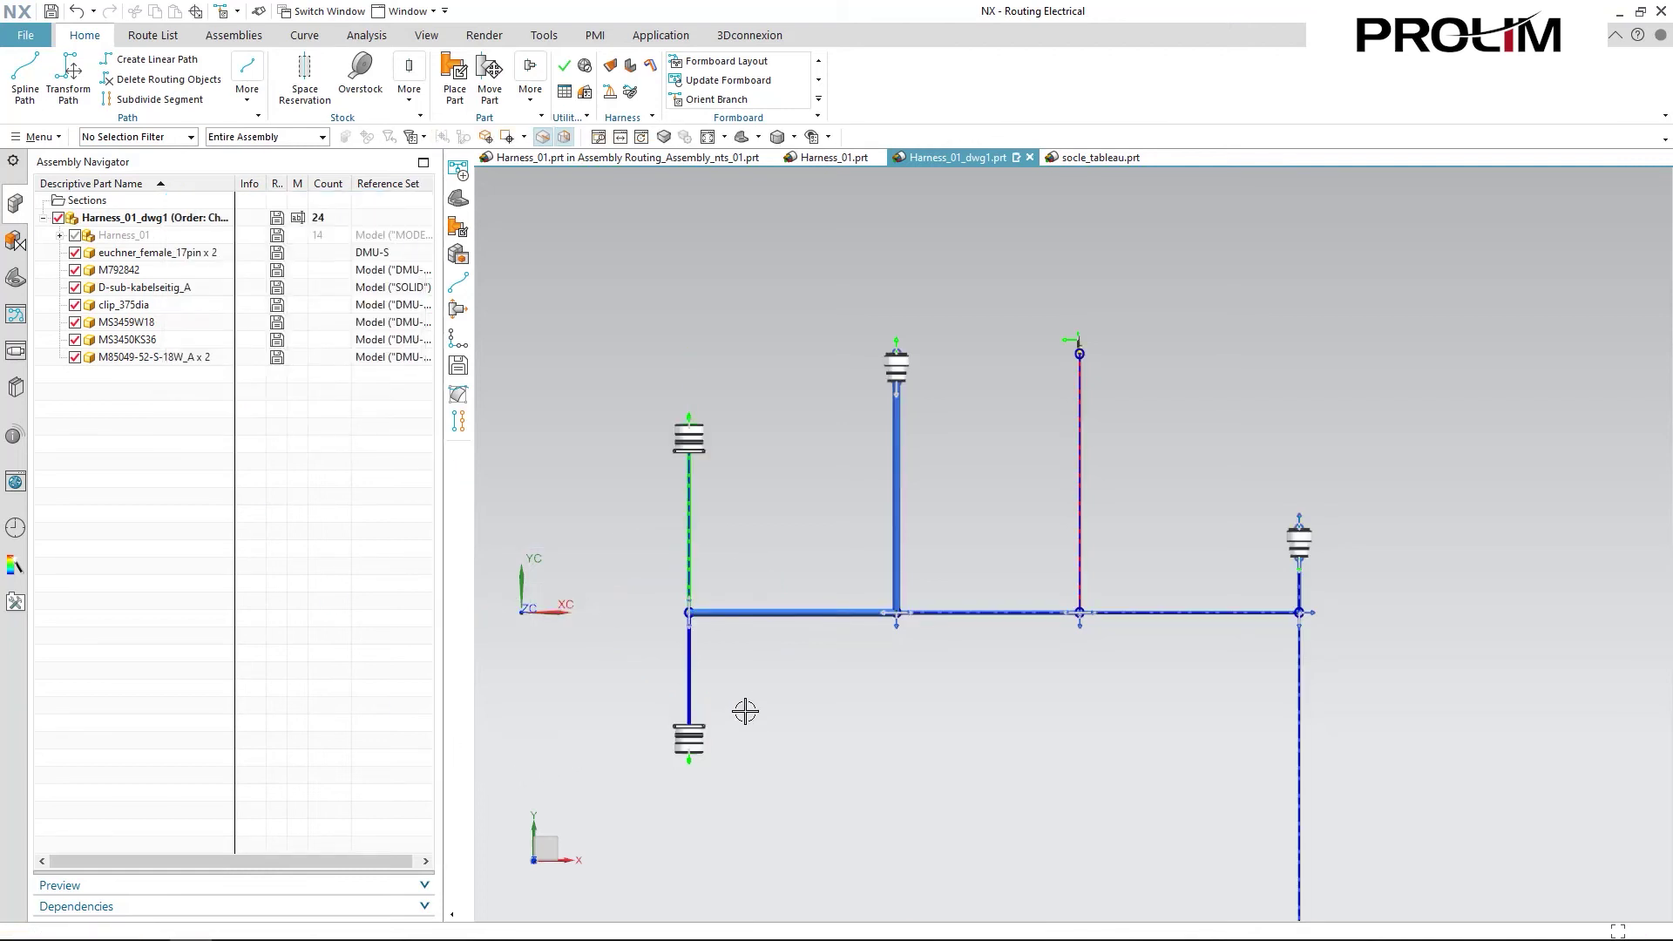
scroll(870, 676, "down", 2)
middle_click_drag(870, 677, 859, 485, "shift")
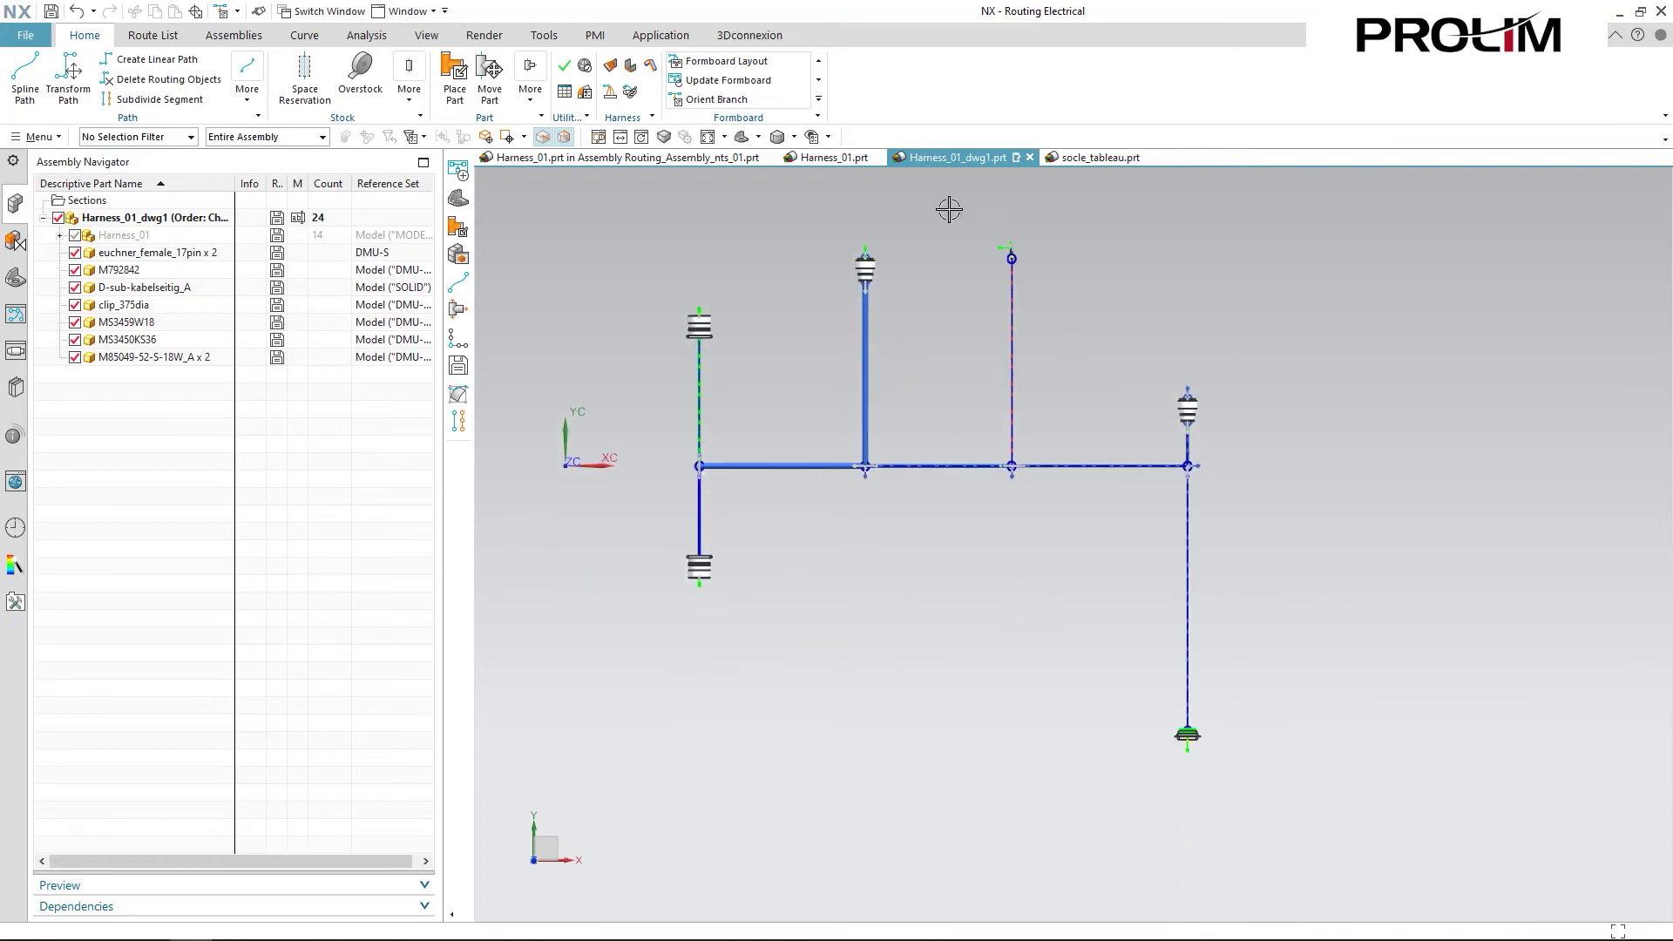
Switch to Drafting and place the harness drawing view on the sheet
left_click(660, 35)
left_click(148, 85)
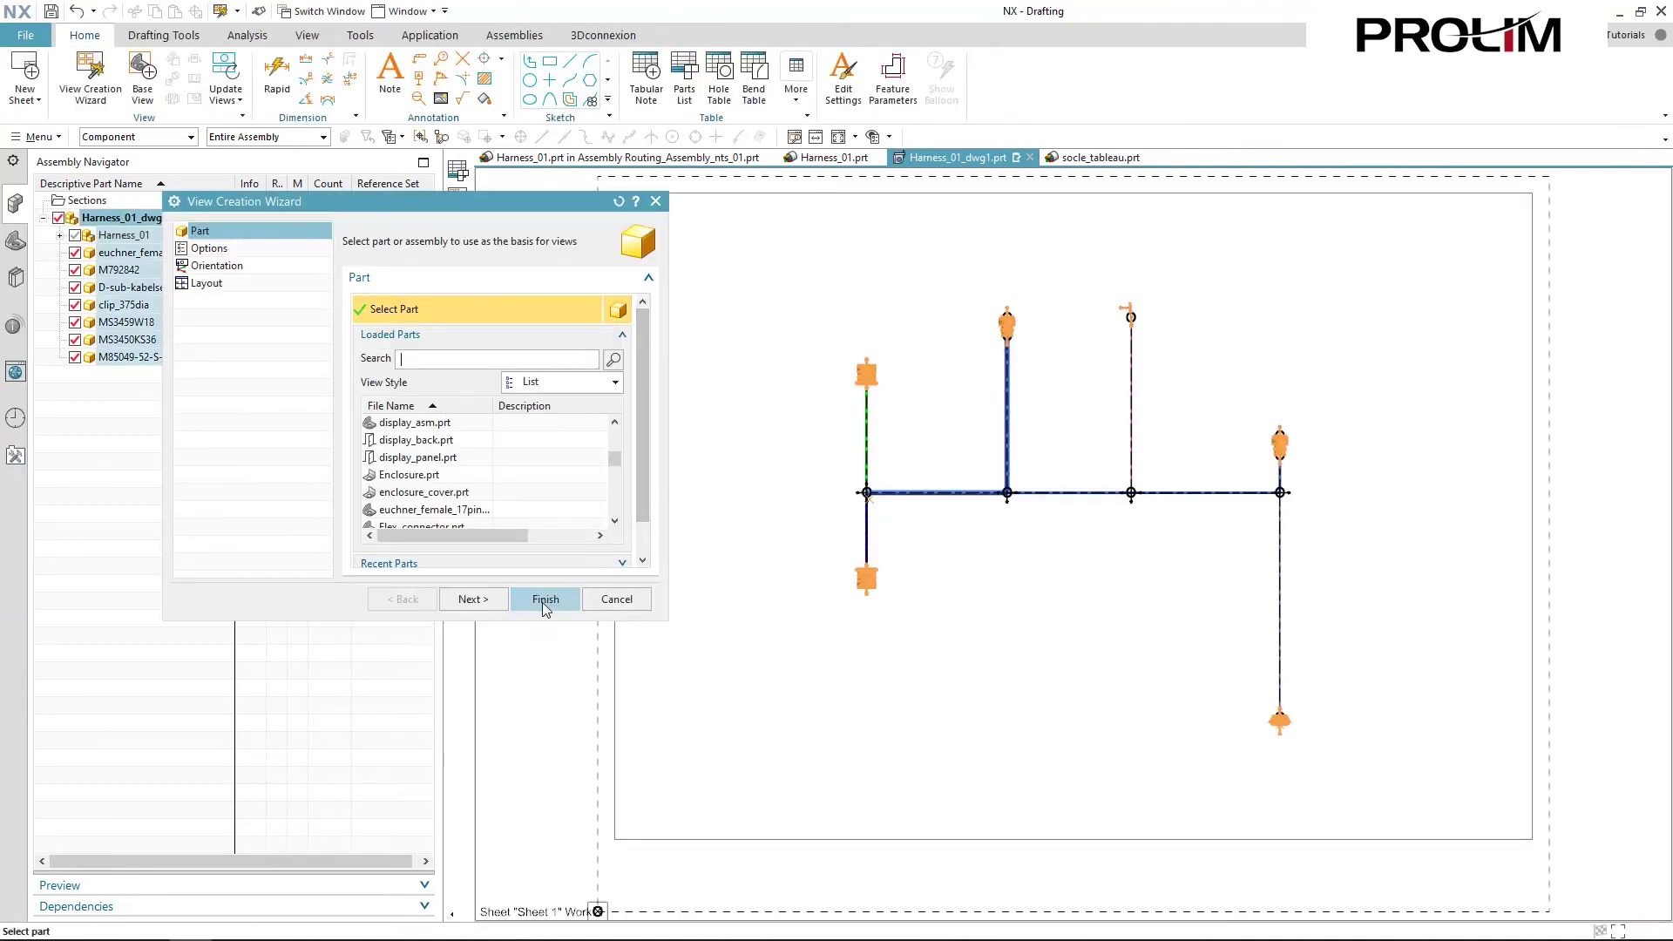
left_click(546, 599)
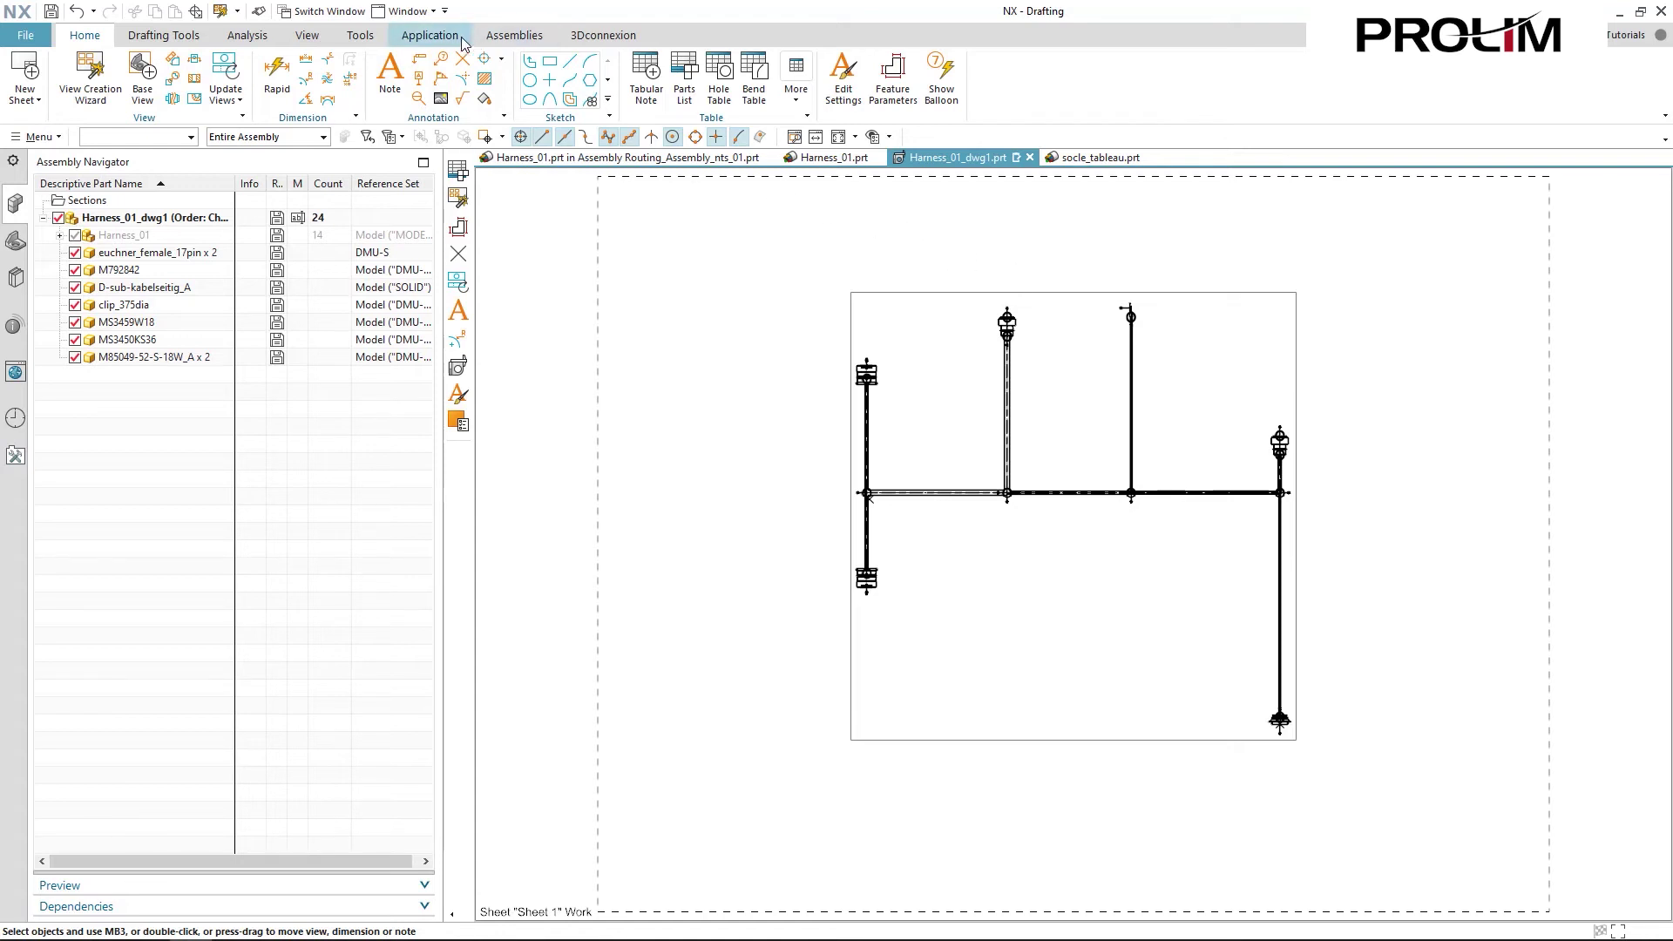
Place a parts list at the sheet's top right and balloon the connectors in the Top@1 view
left_click(685, 78)
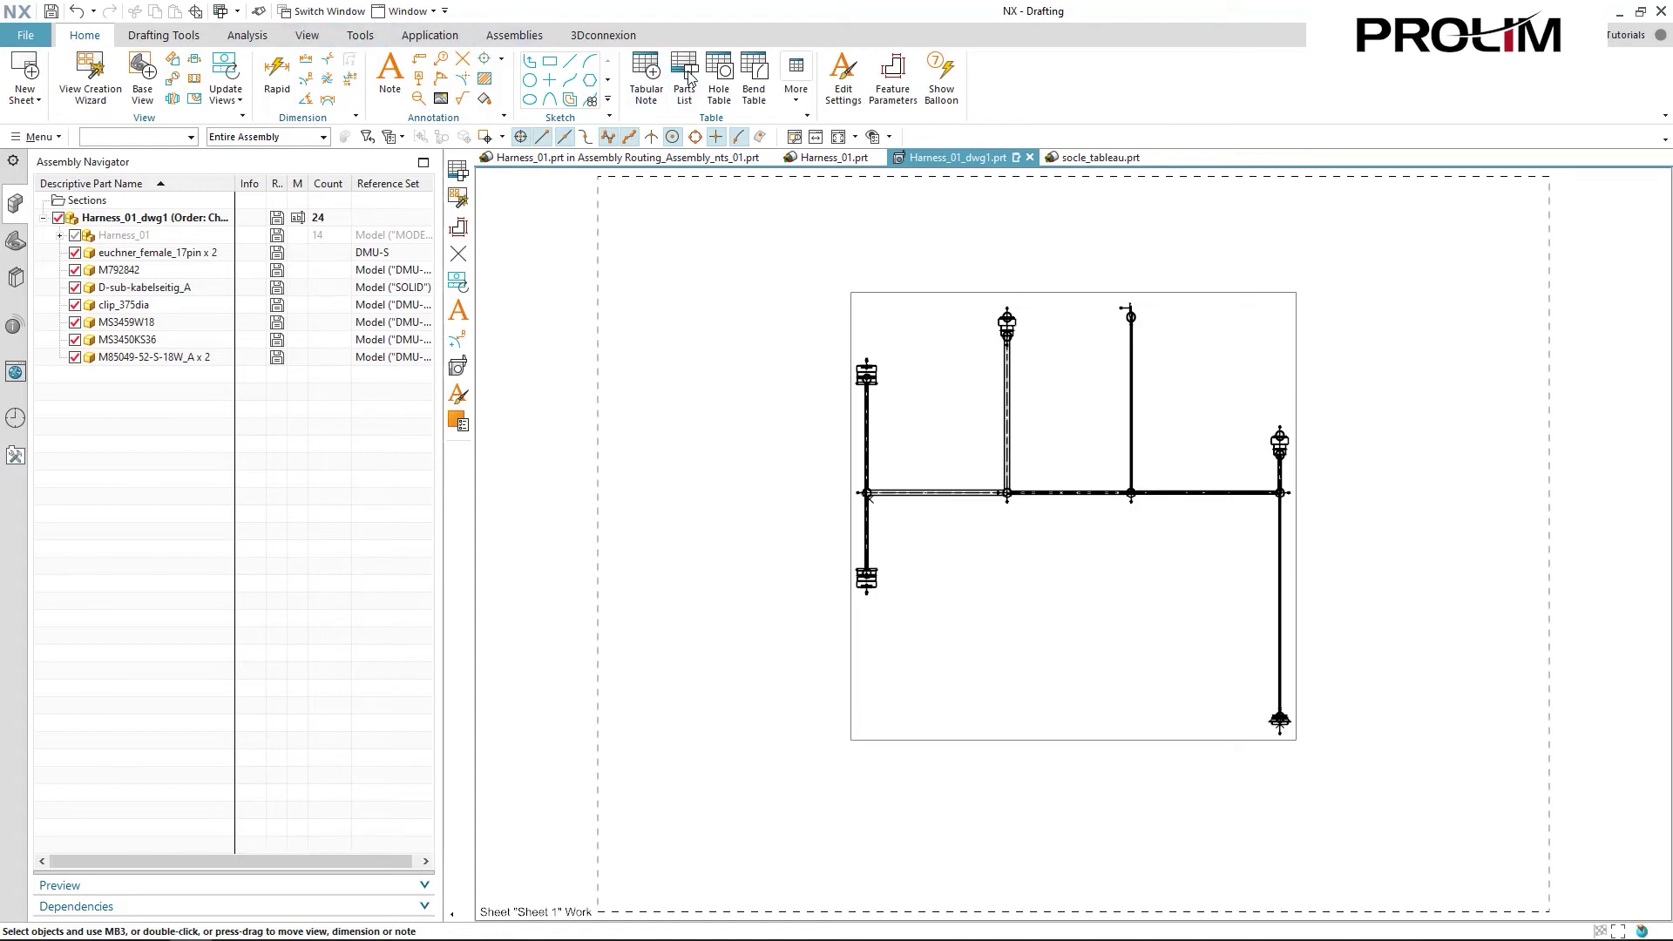
left_click(1373, 316)
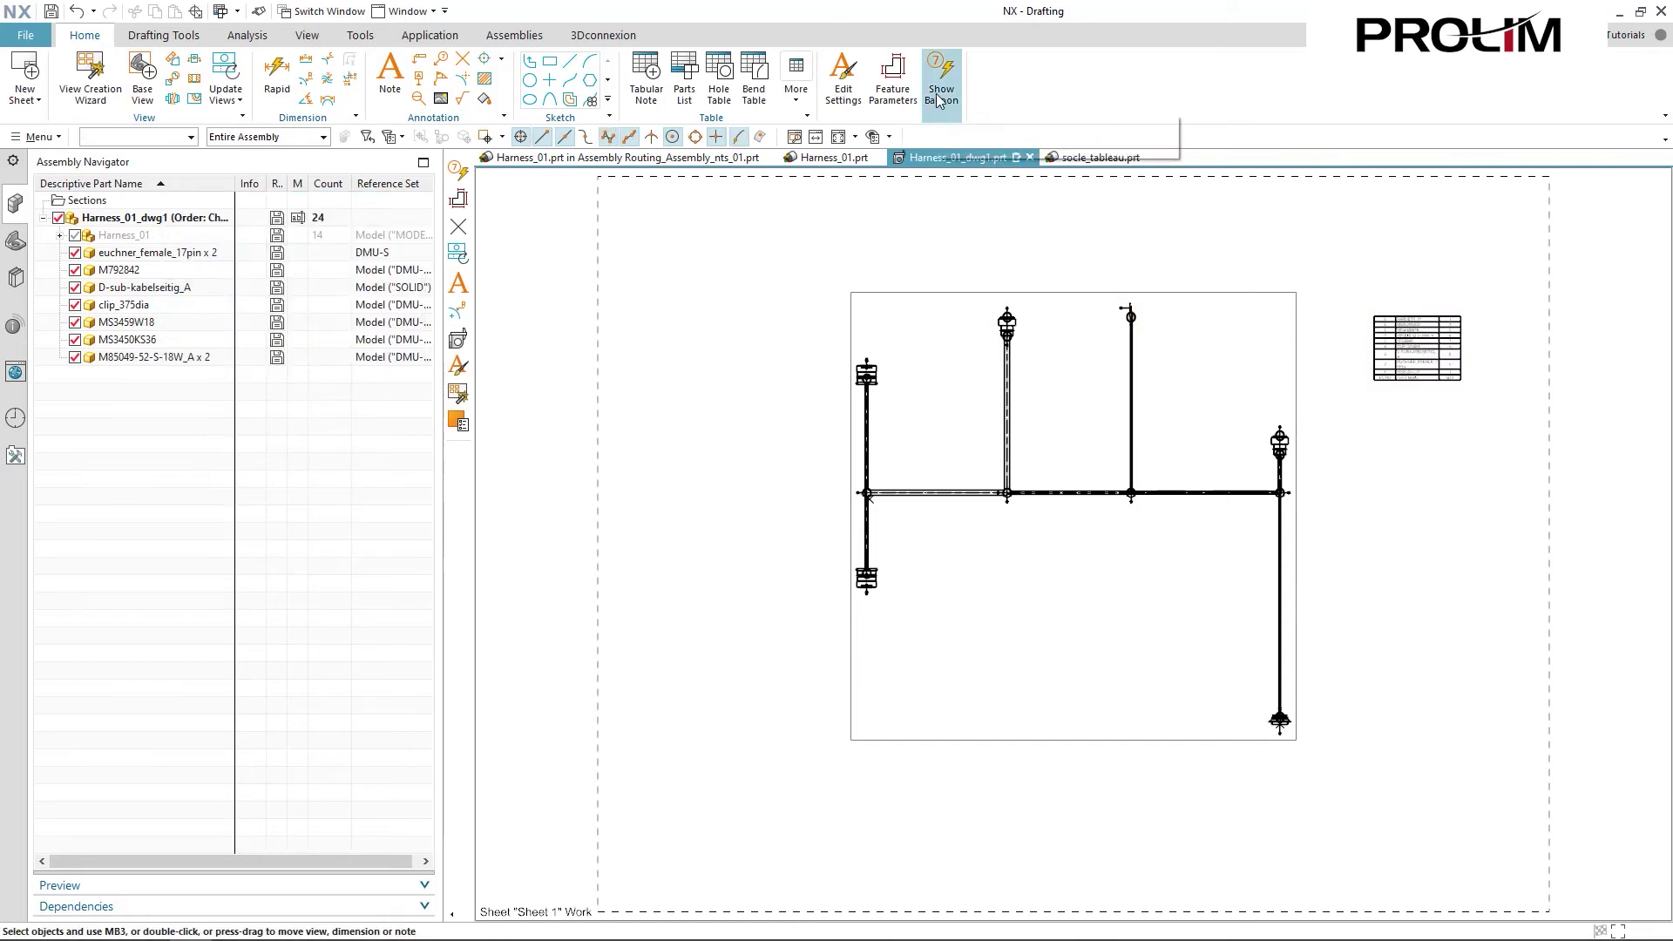
left_click(1128, 283)
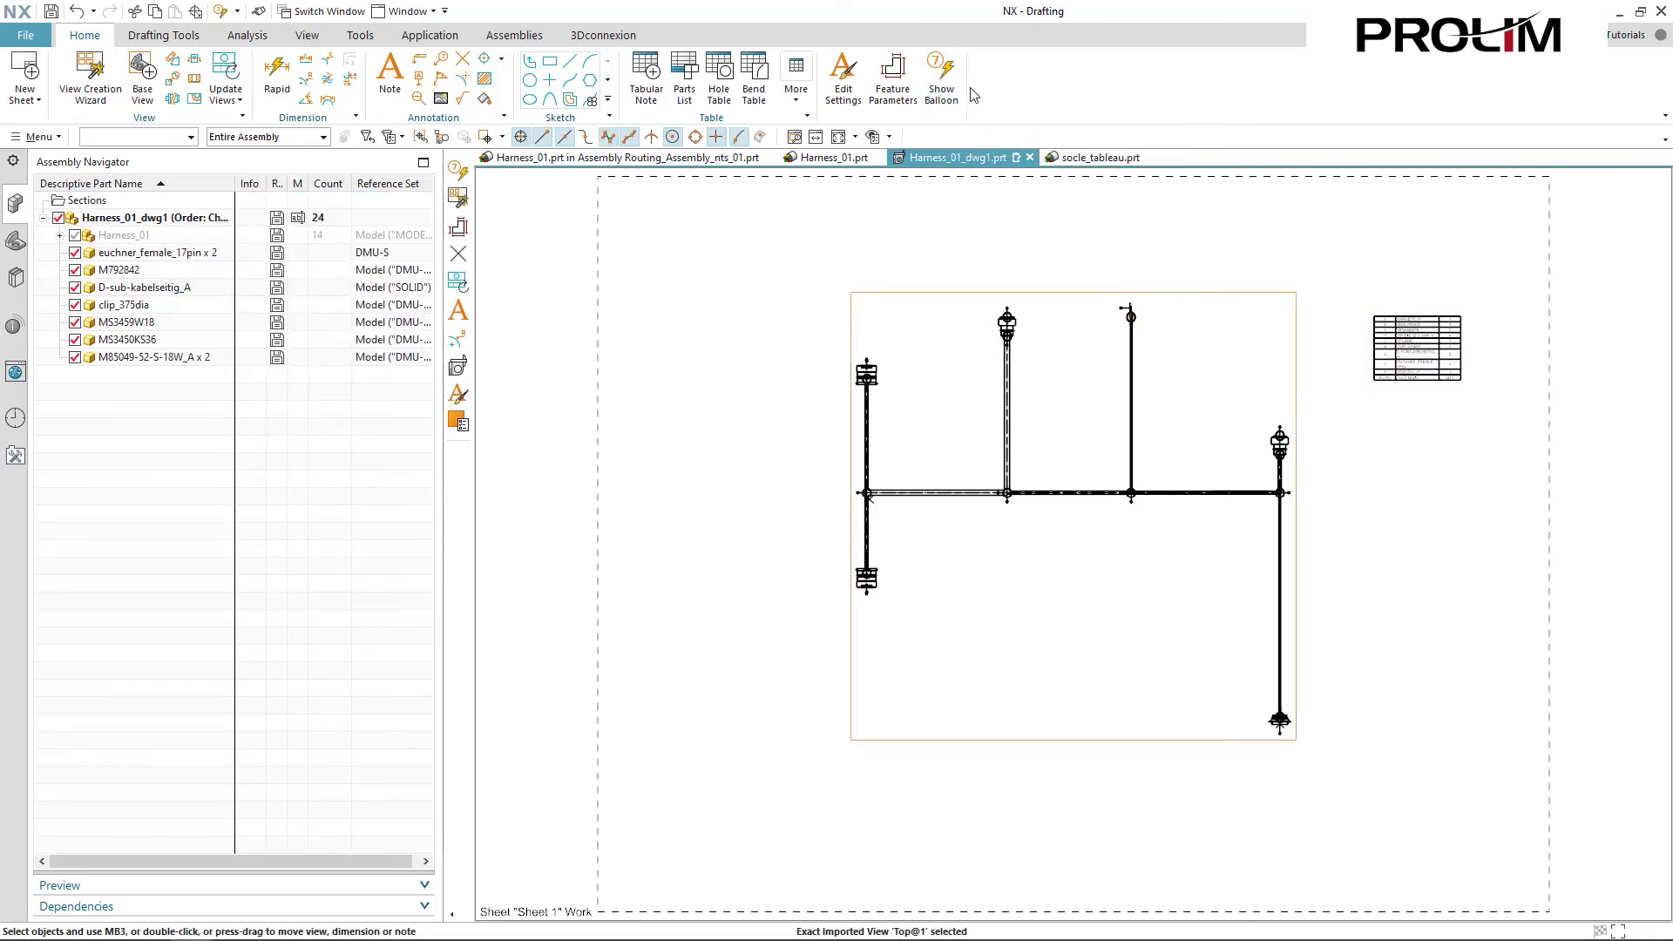
left_click(942, 78)
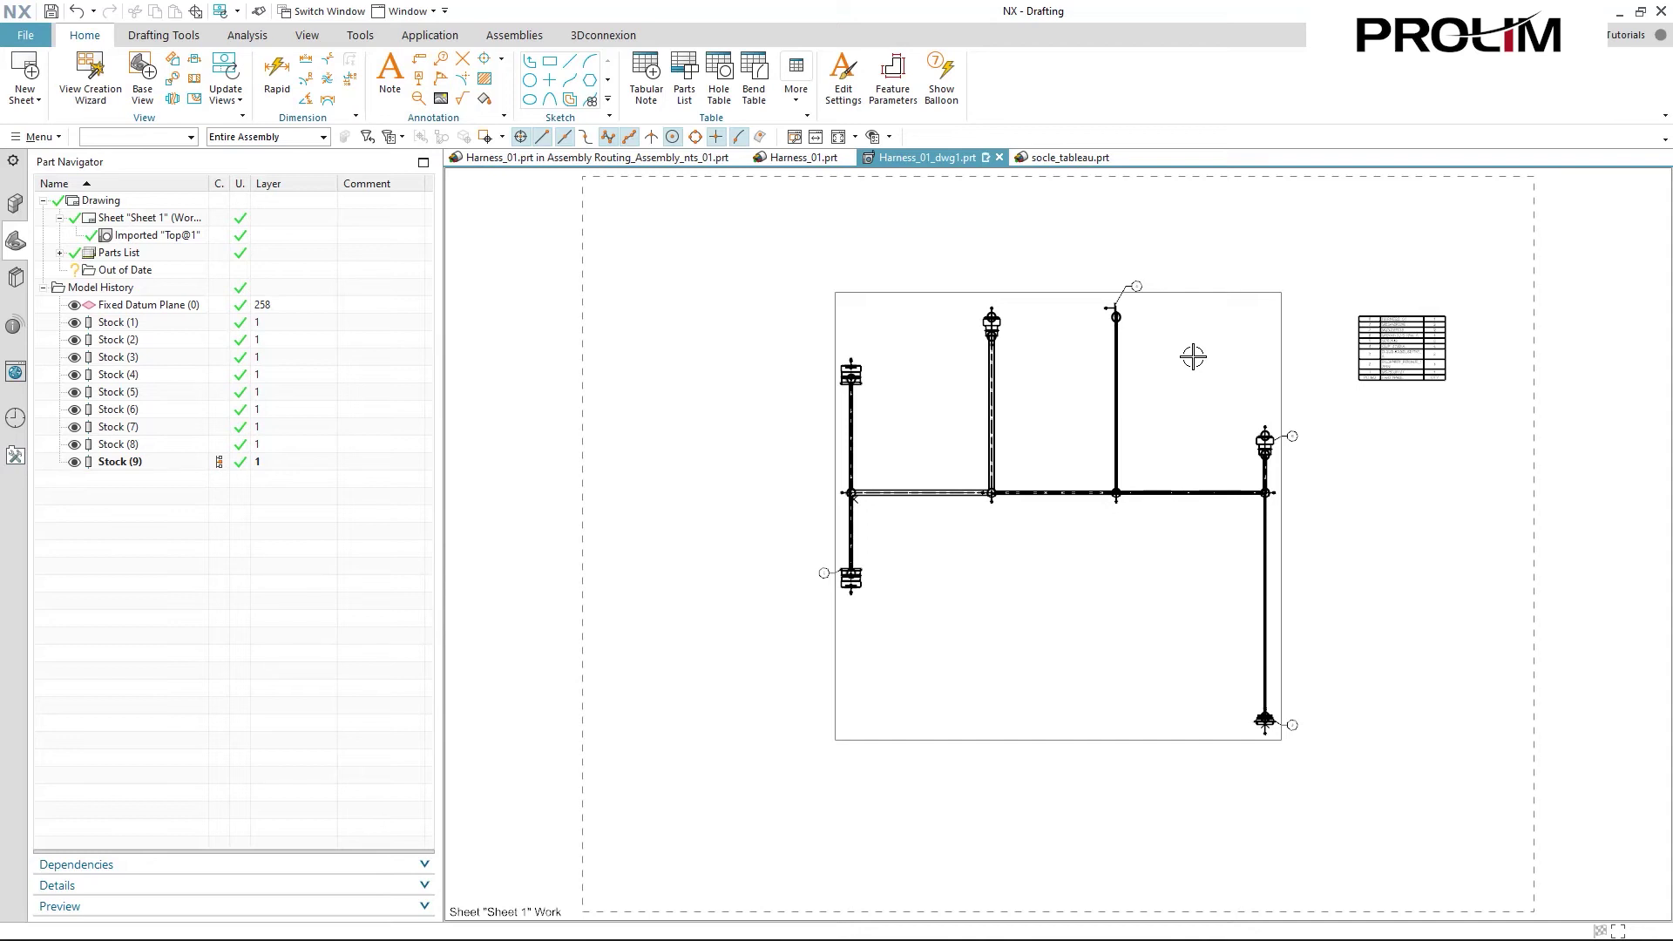
In the Harness_01 assembly, subdivide the red cable segment at 15%
left_click(702, 158)
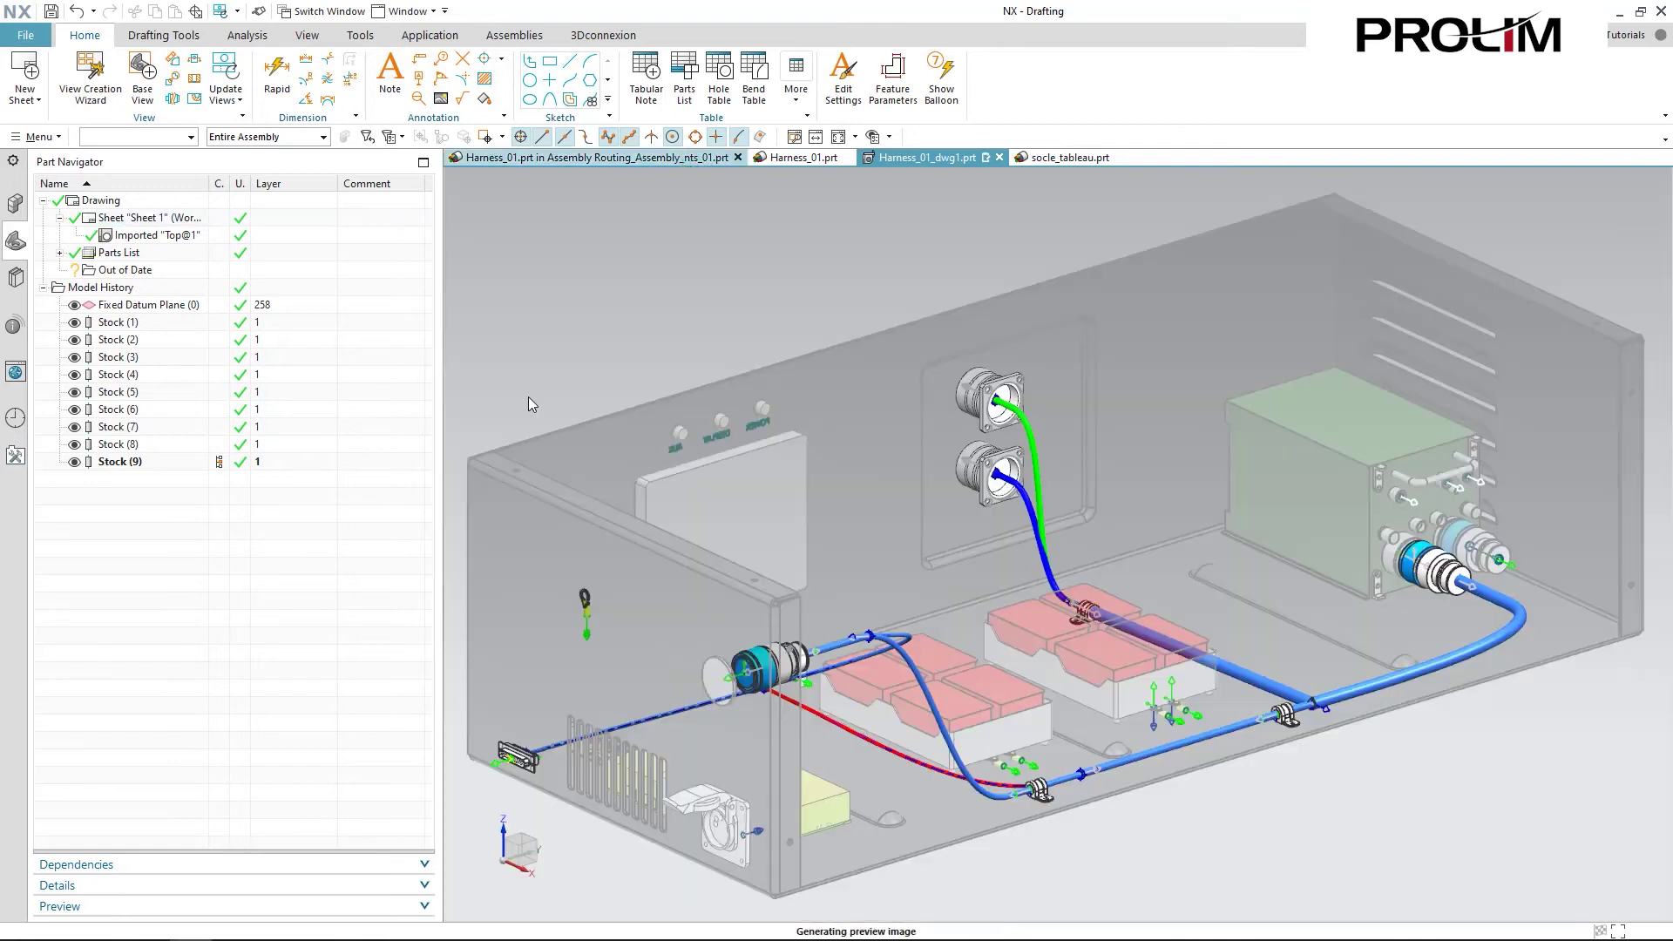
middle_click_drag(1090, 723, 584, 605)
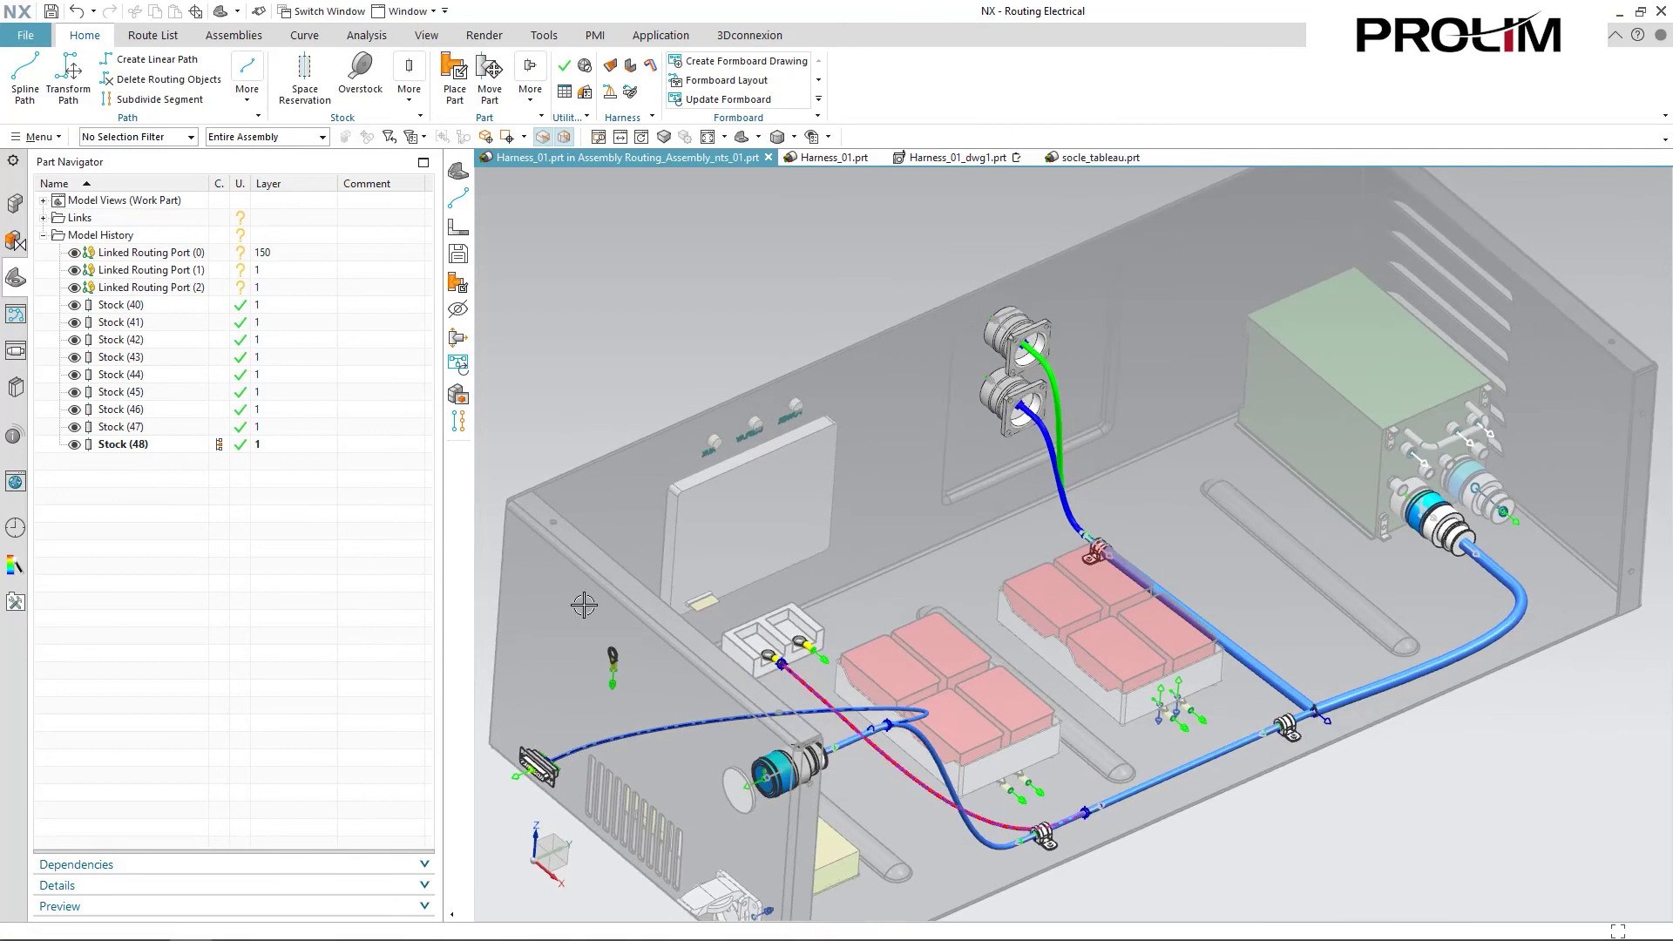
left_click(190, 101)
left_click(815, 695)
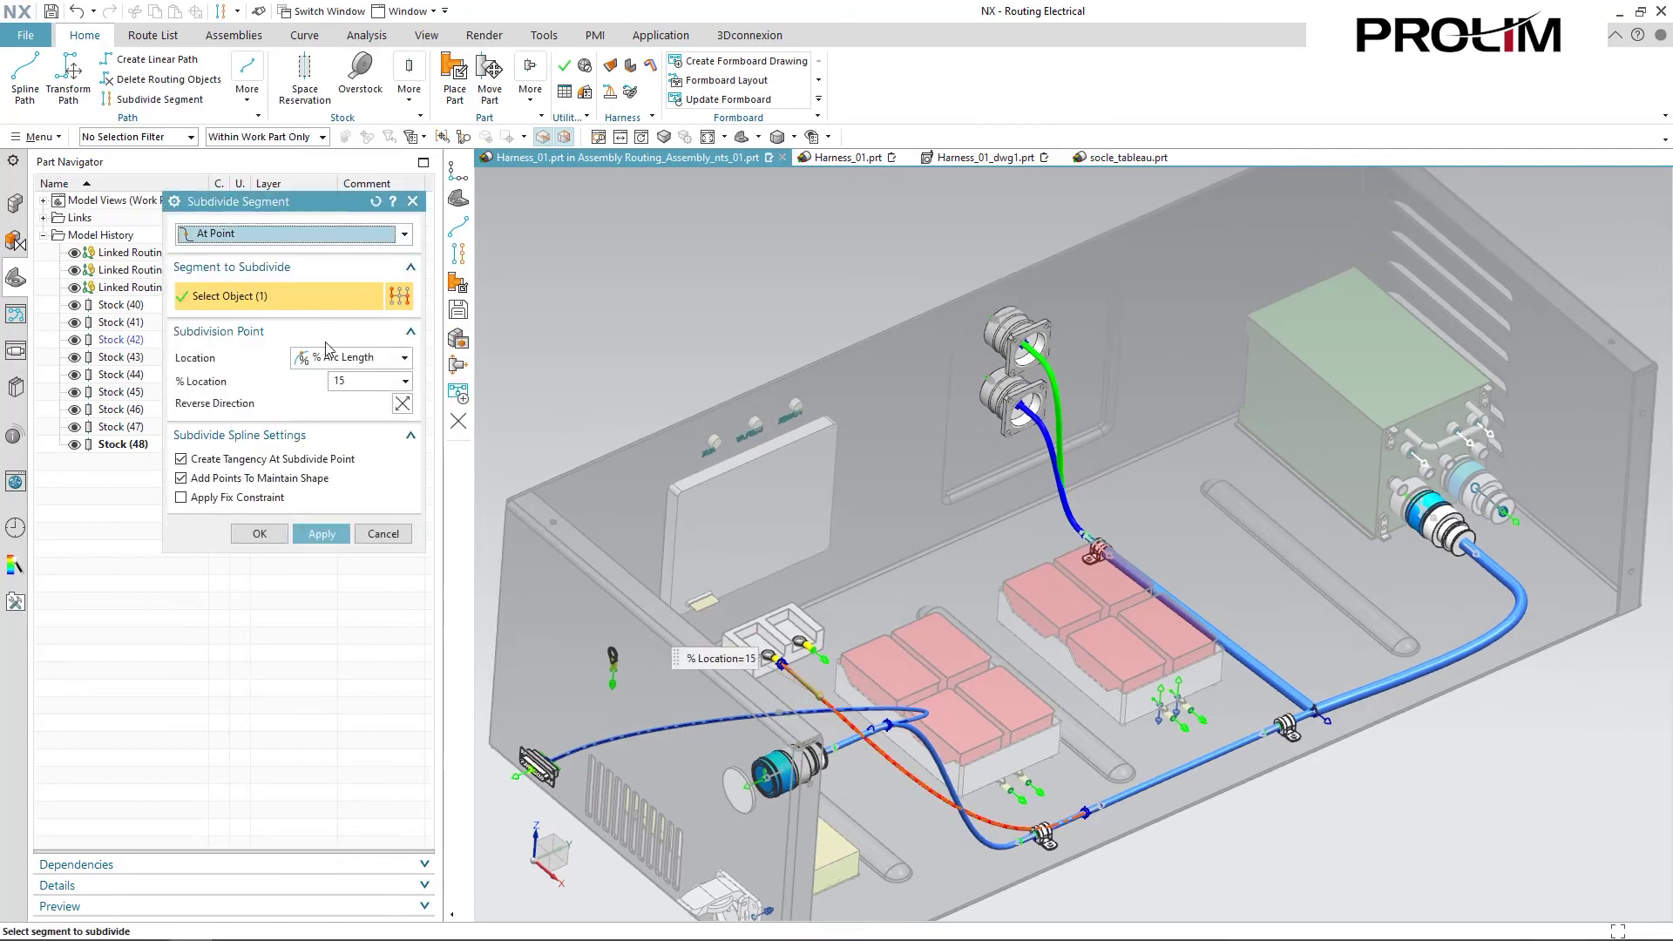
left_click(259, 533)
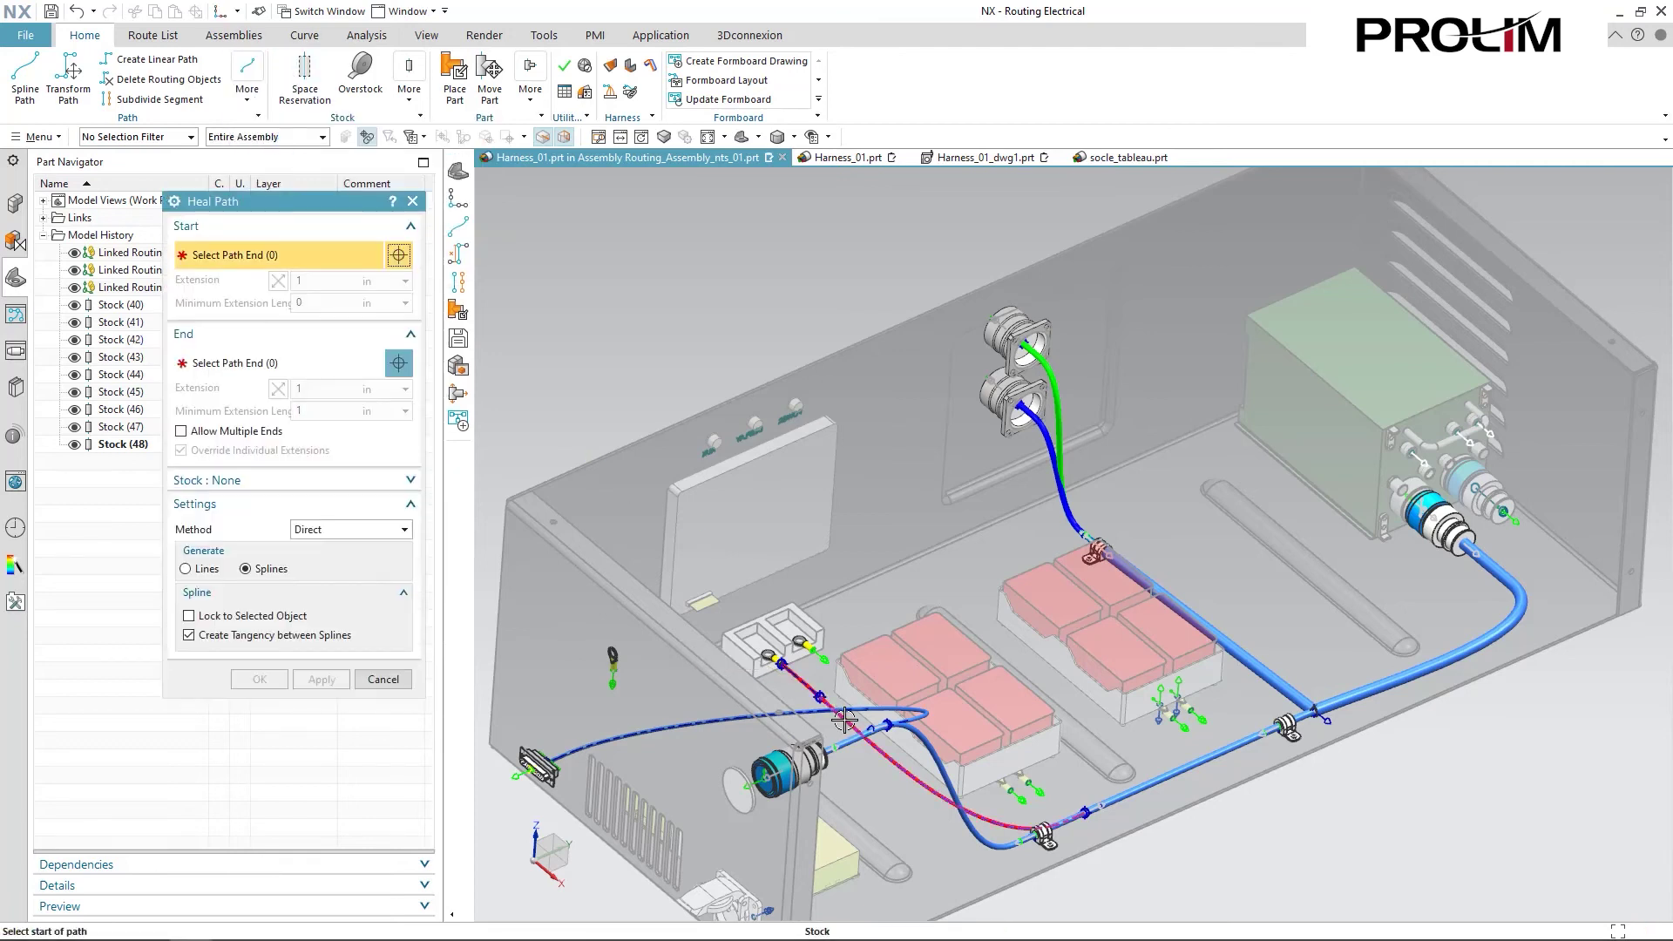
Heal the gap between the two path ends at the red cable
left_click(838, 711)
left_click(826, 646)
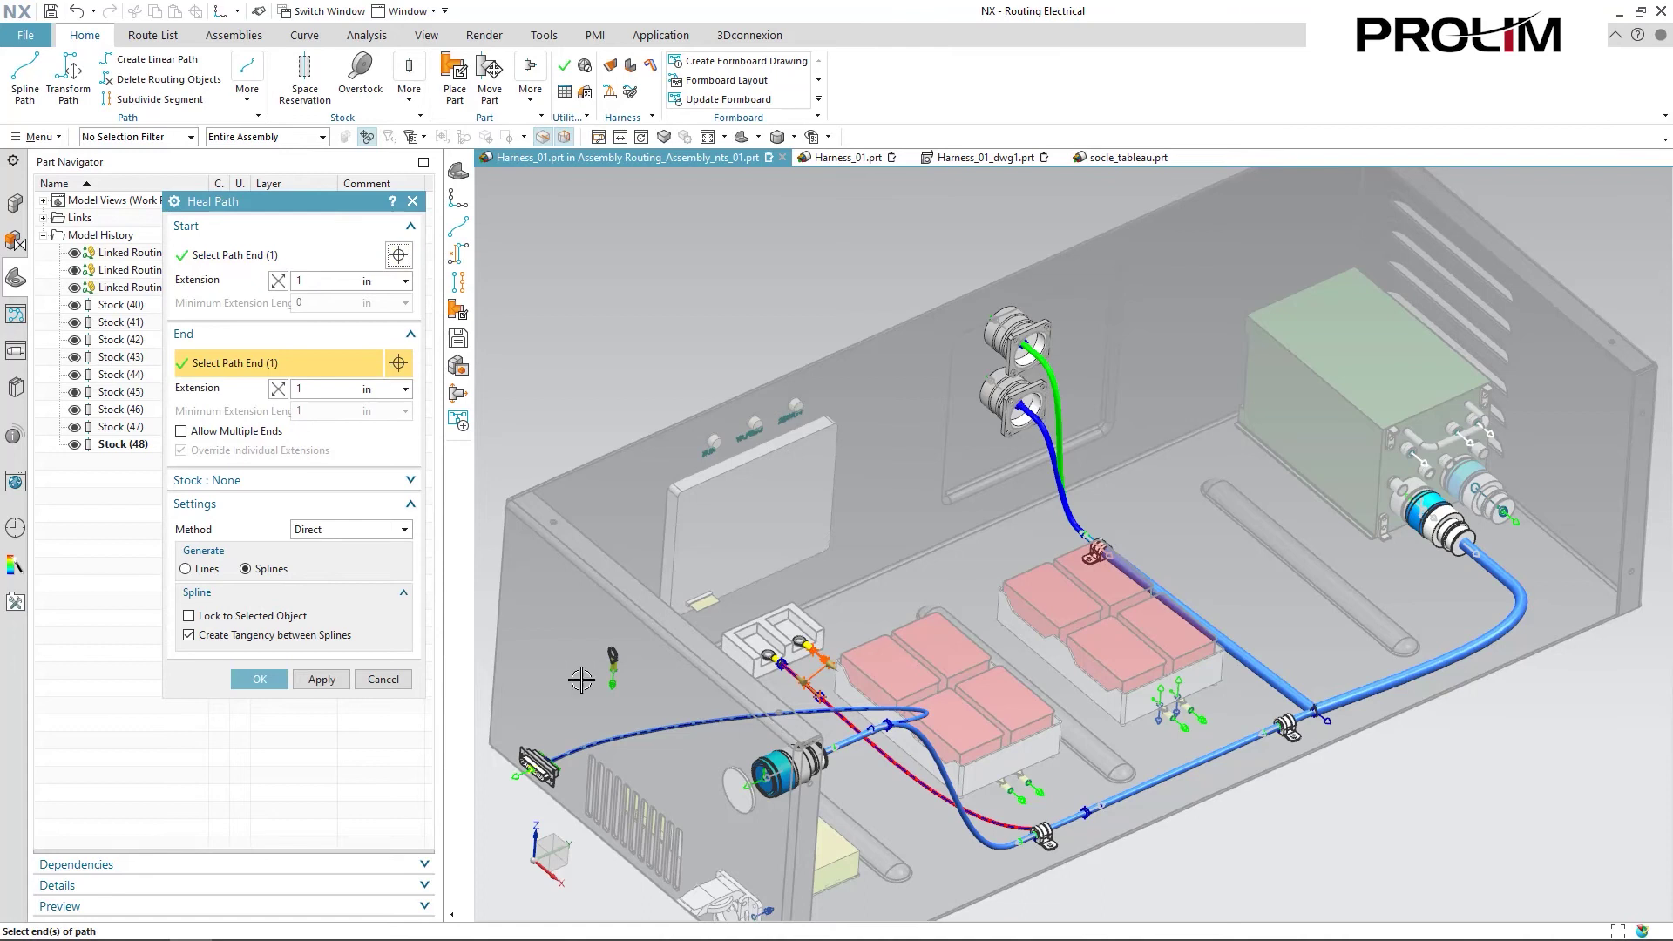
left_click(321, 679)
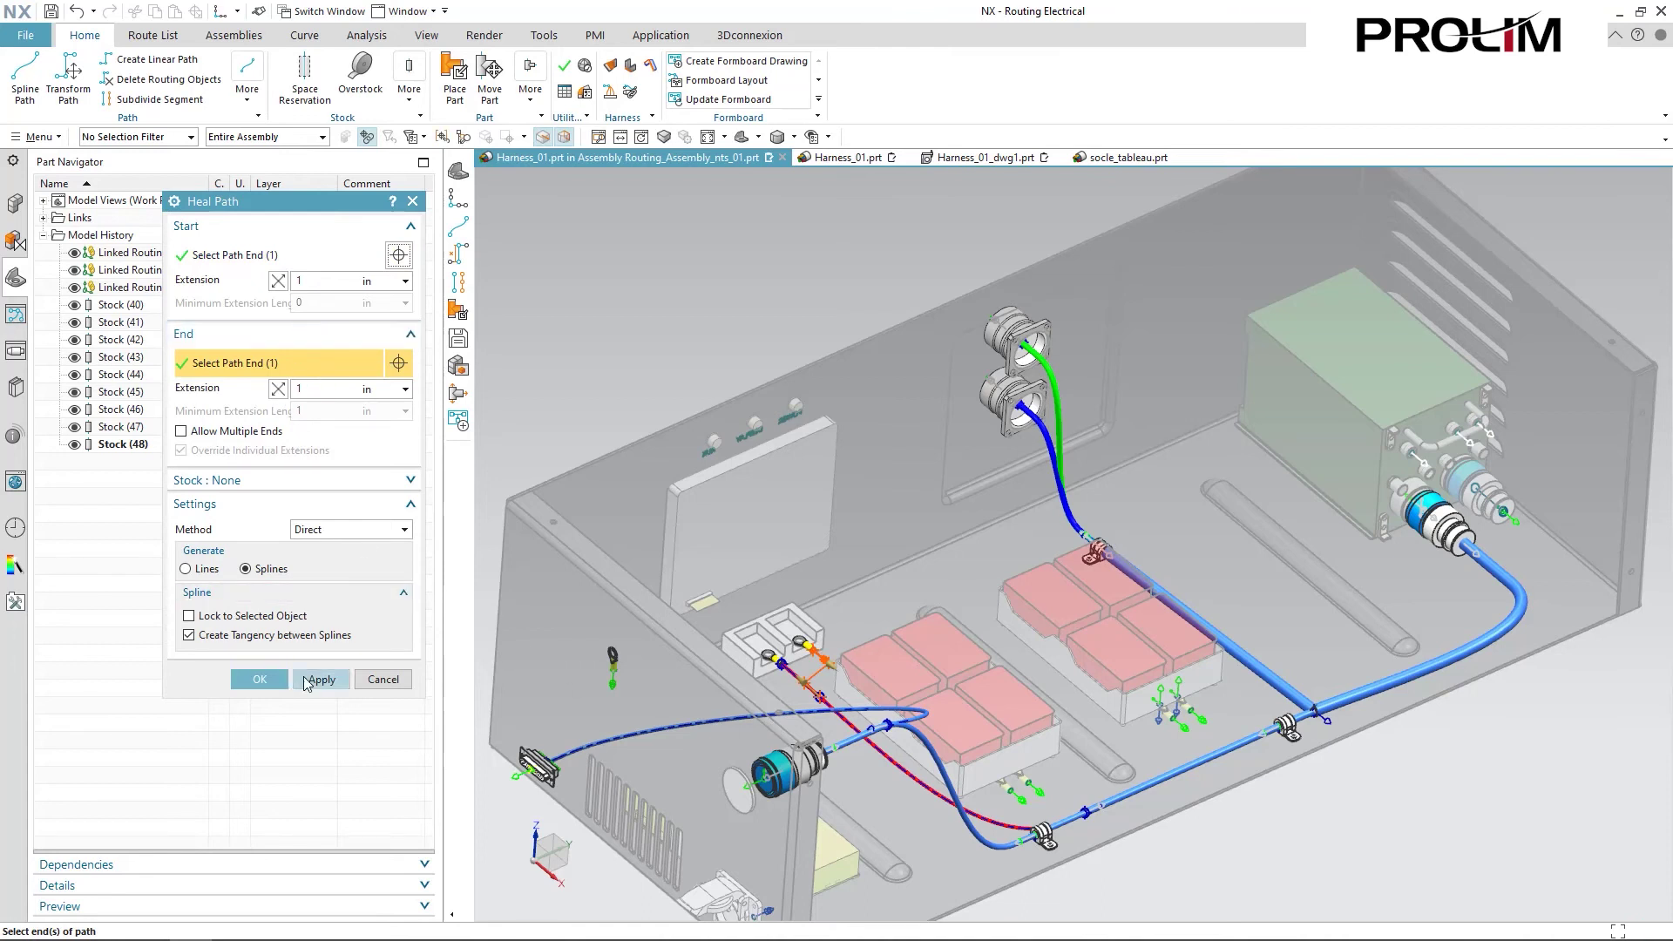
key("Home")
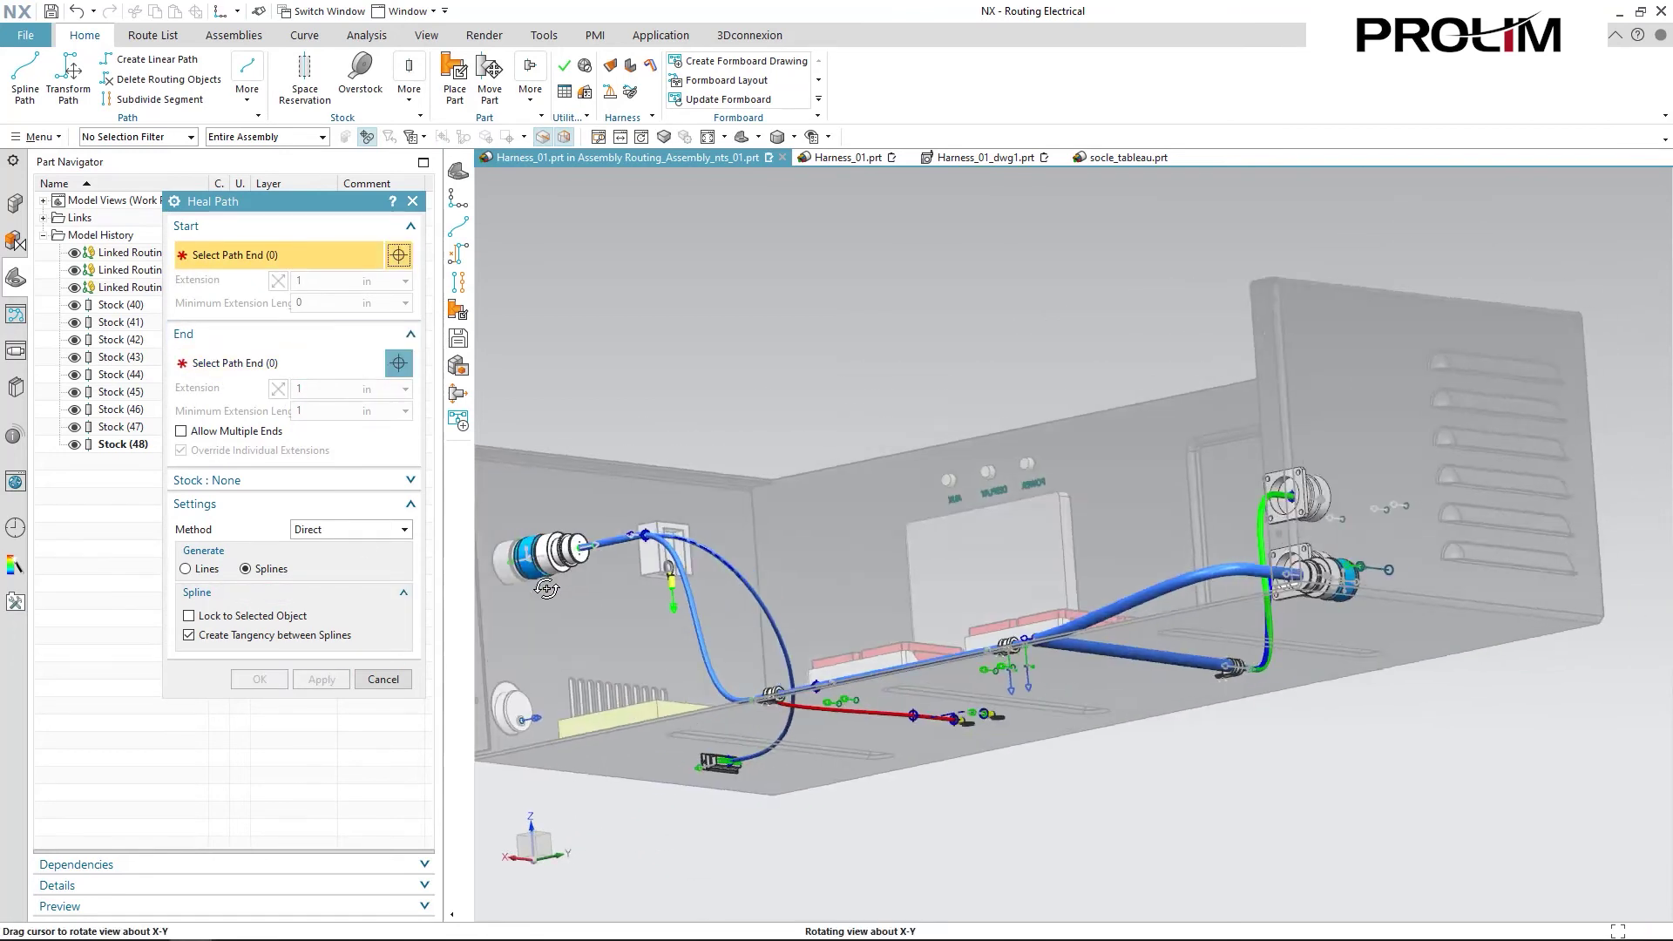
Heal the path joining the connector lead to the blue wire
left_click(682, 403)
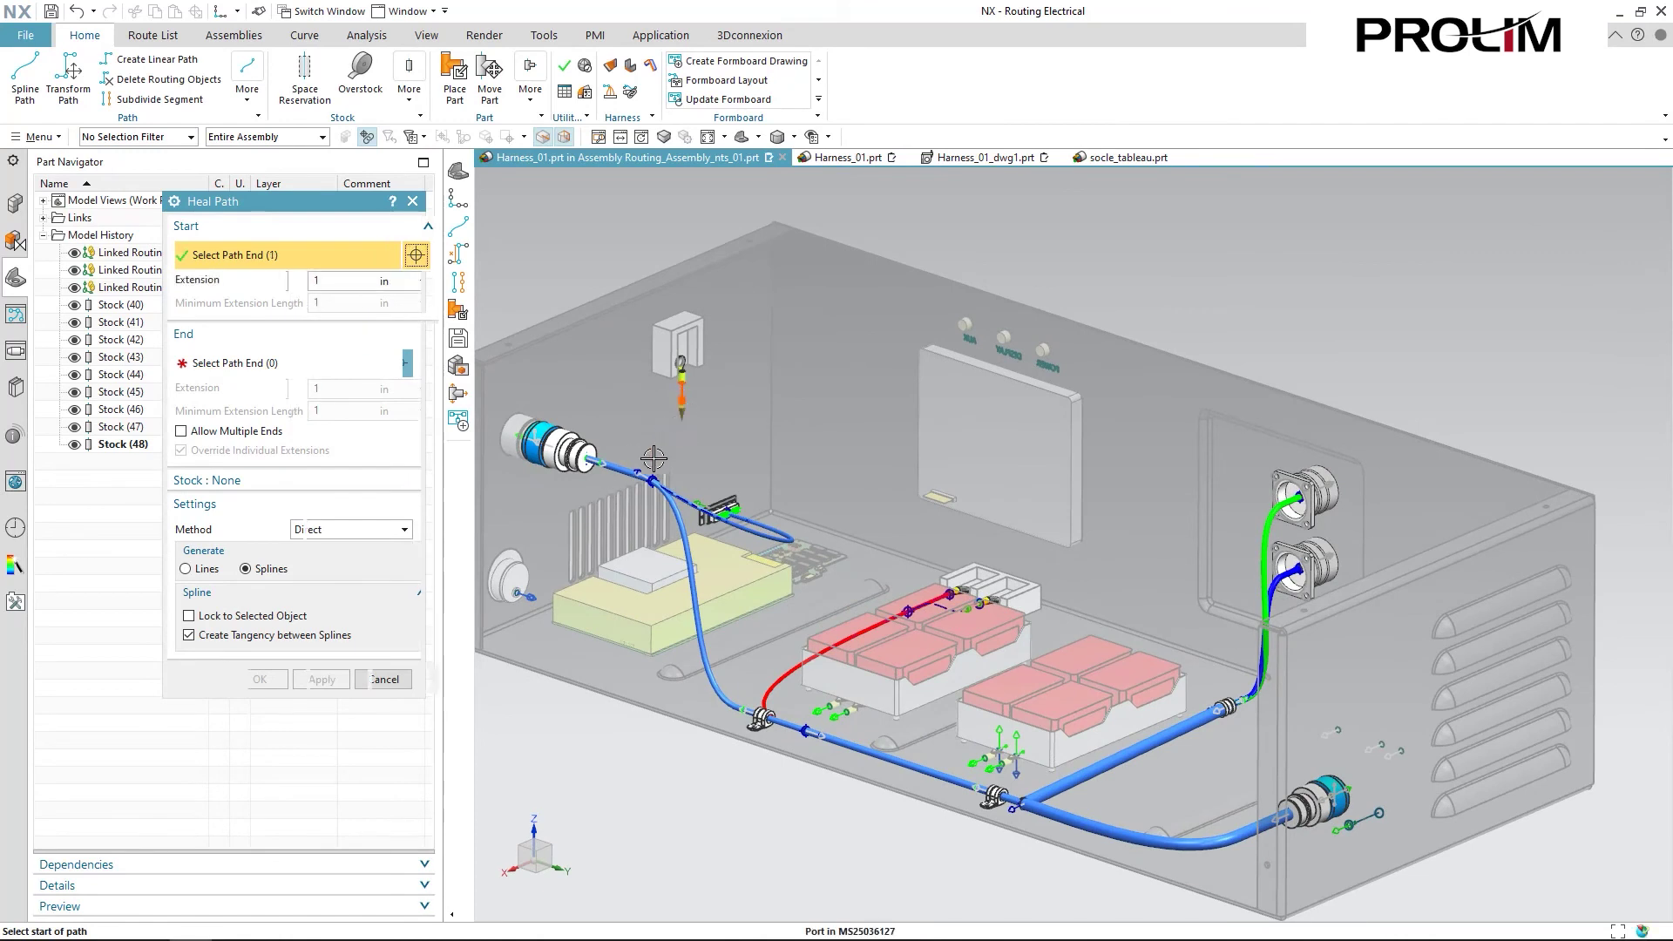
left_click(660, 475)
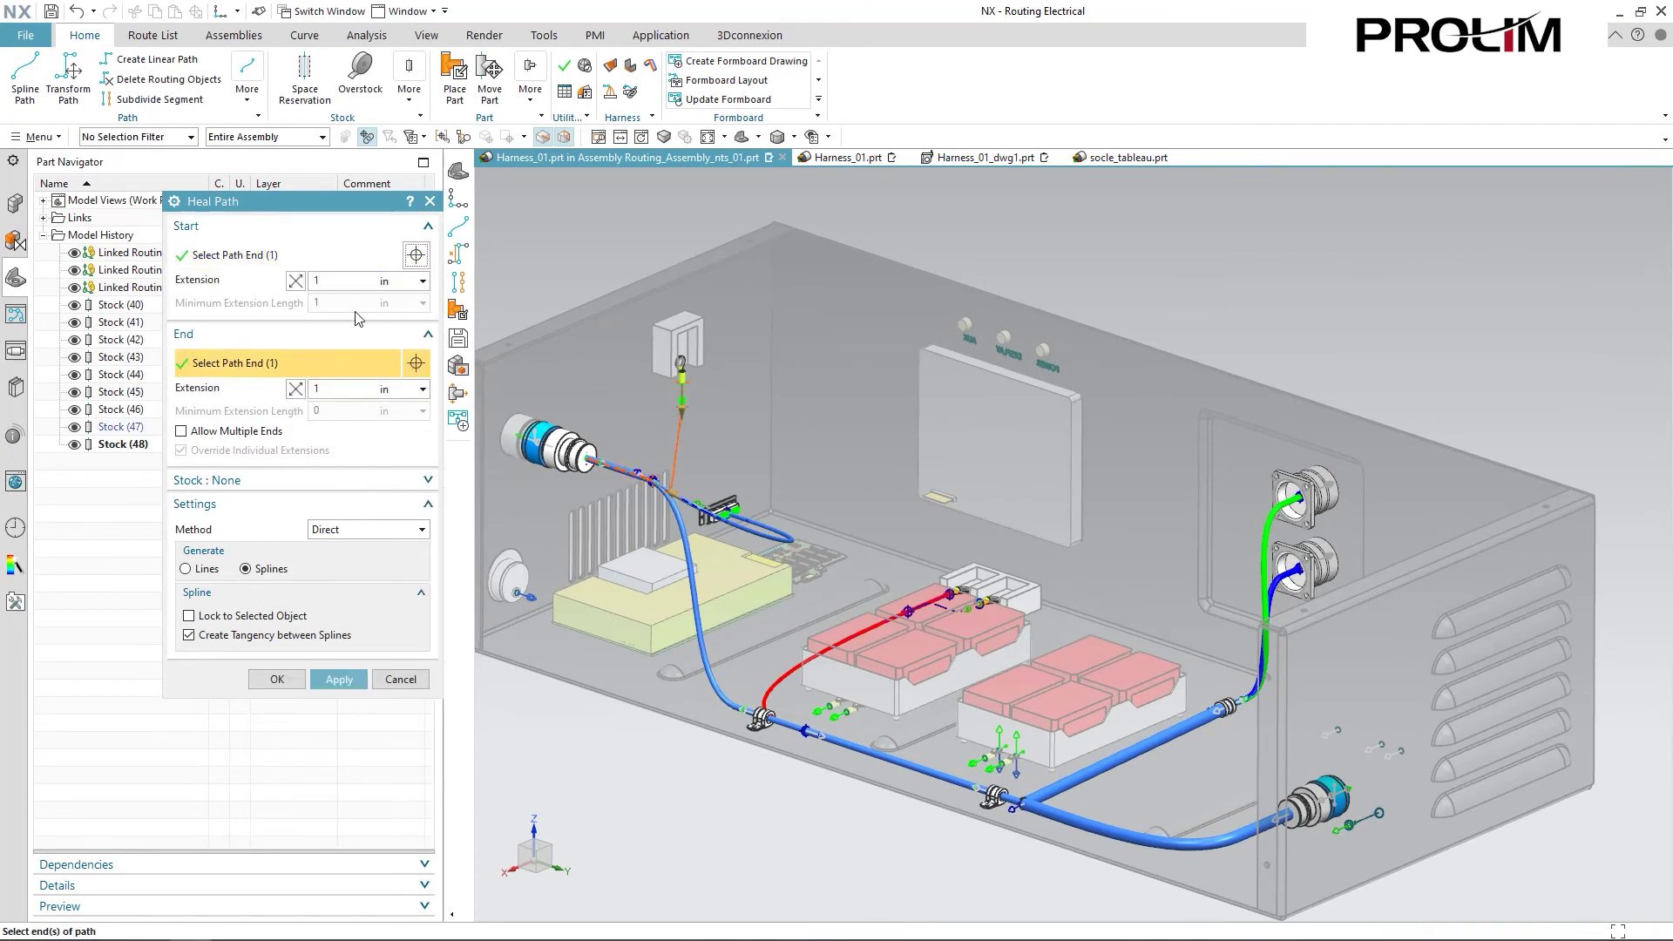
left_click(277, 679)
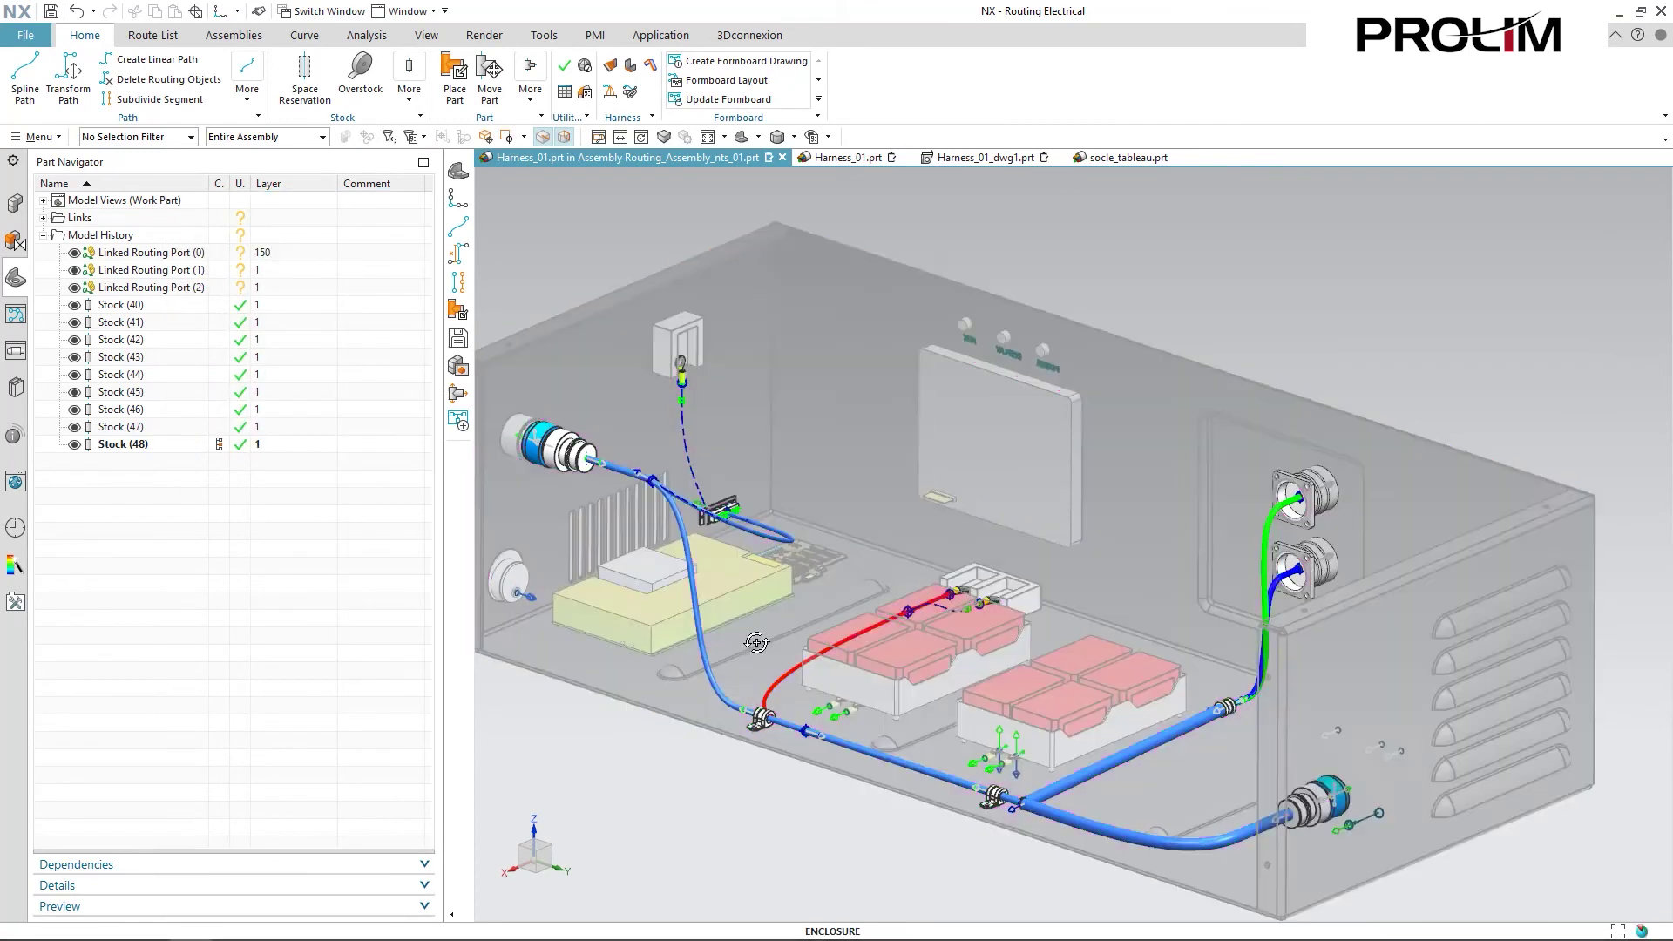
mouse_move(747, 642)
middle_mouse_down()
mouse_move(795, 669)
mouse_move(819, 610)
middle_mouse_up()
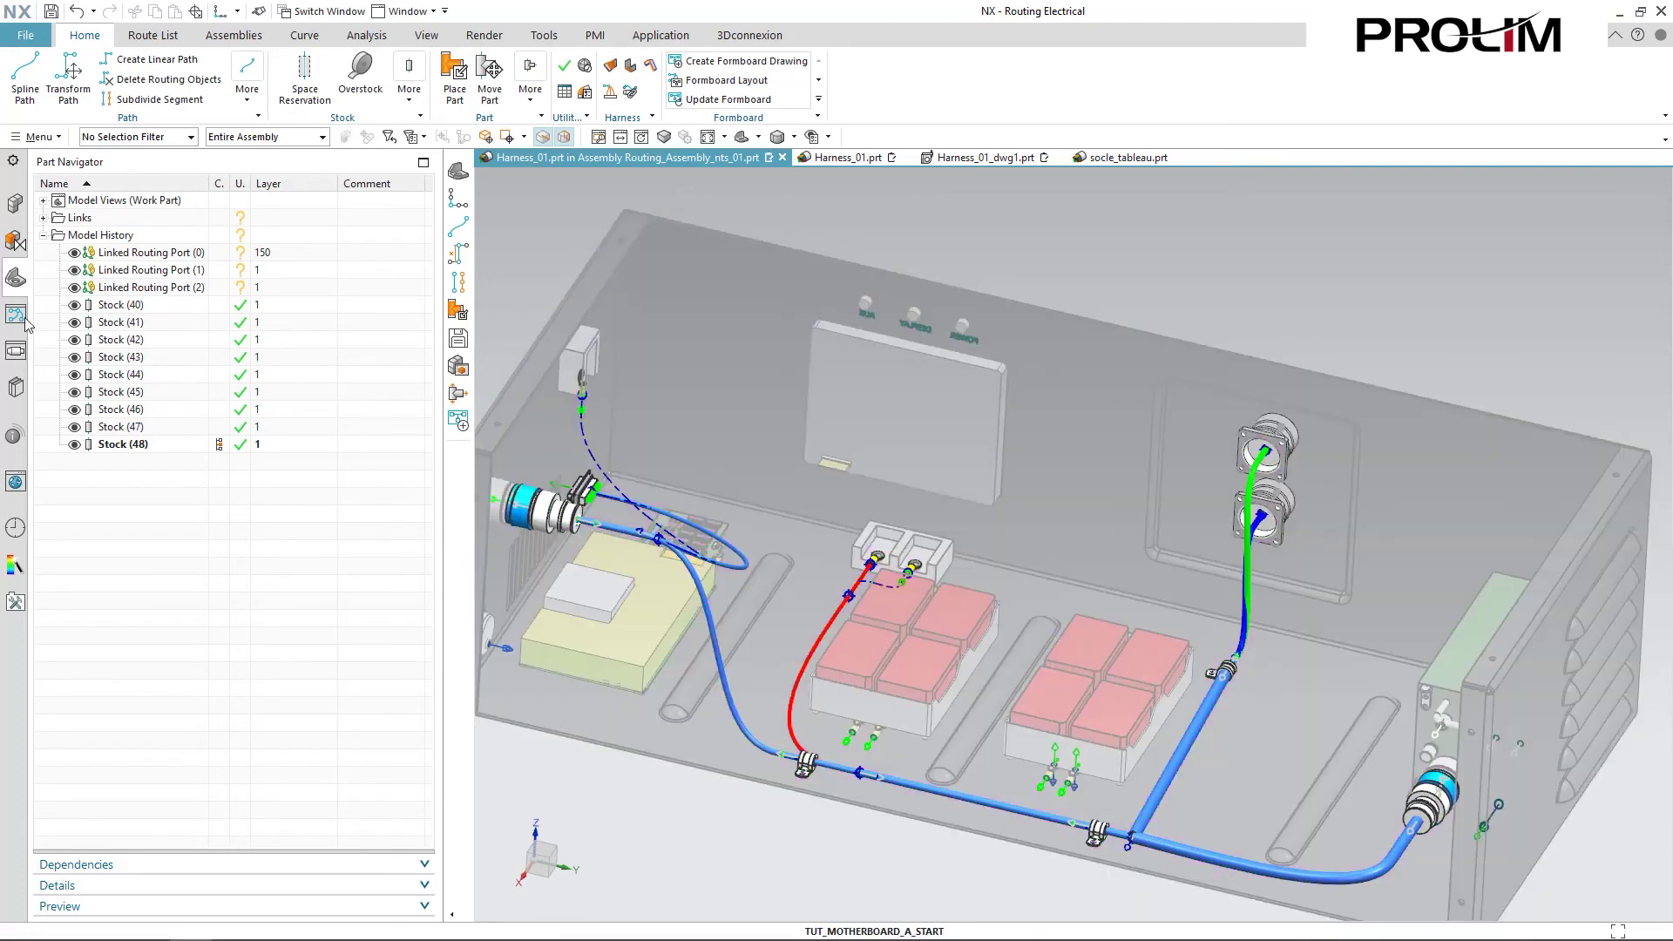
left_click(15, 316)
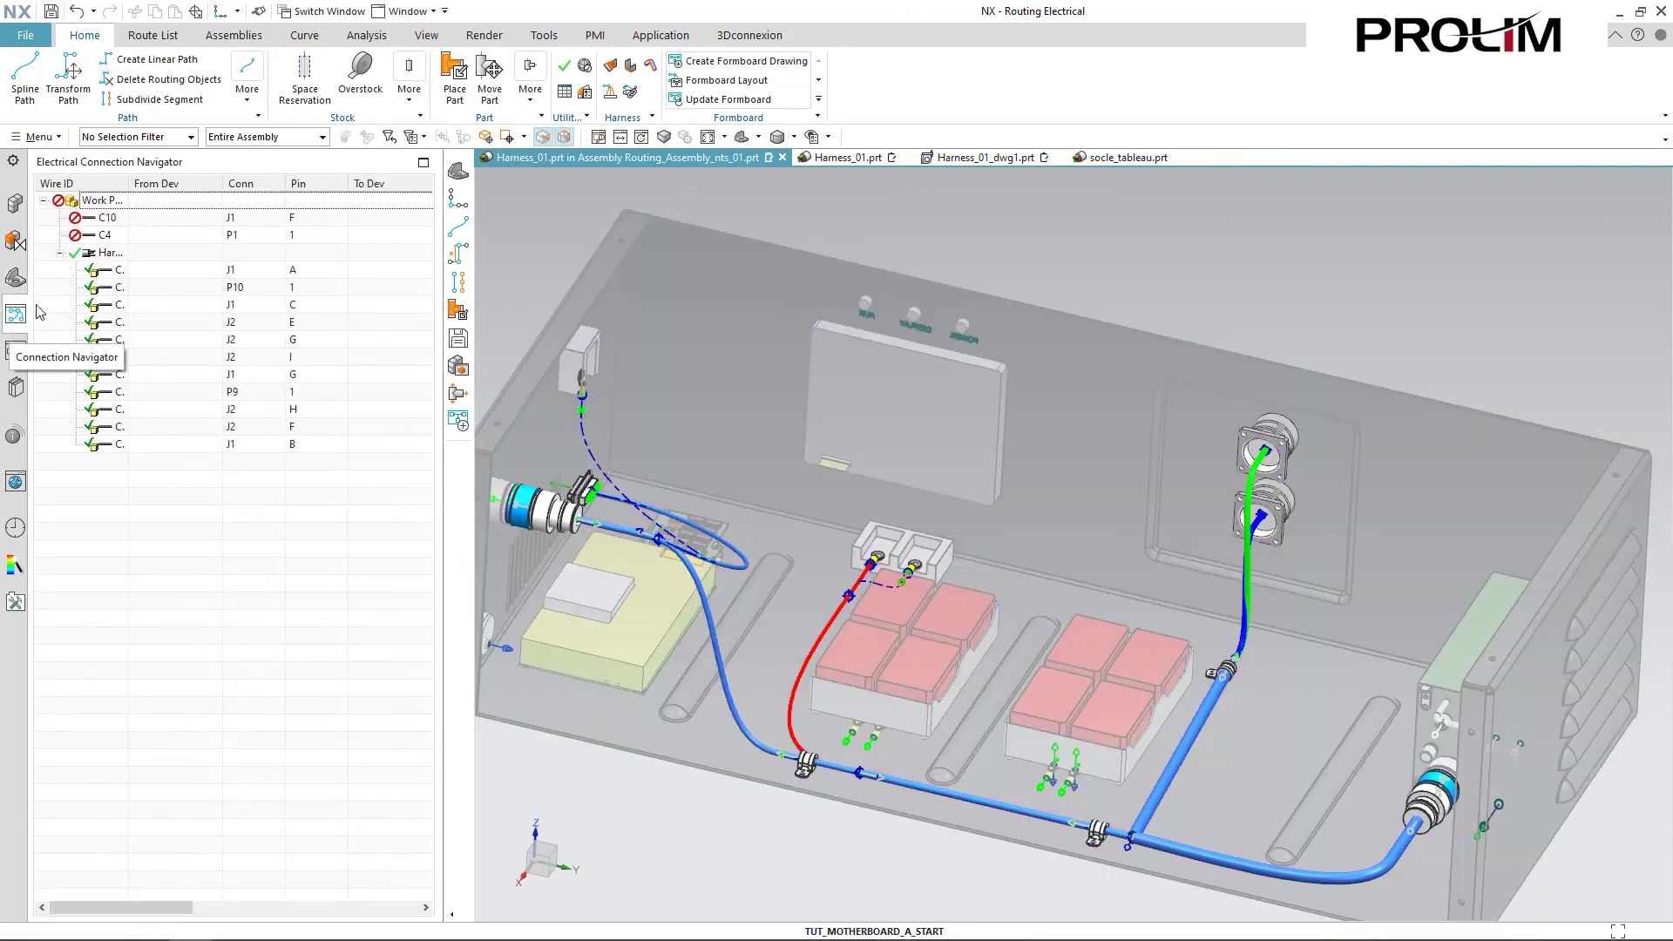
Auto-route the whole wire Work Package at Component Level and check the routed wires
right_click(106, 203)
mouse_move(247, 259)
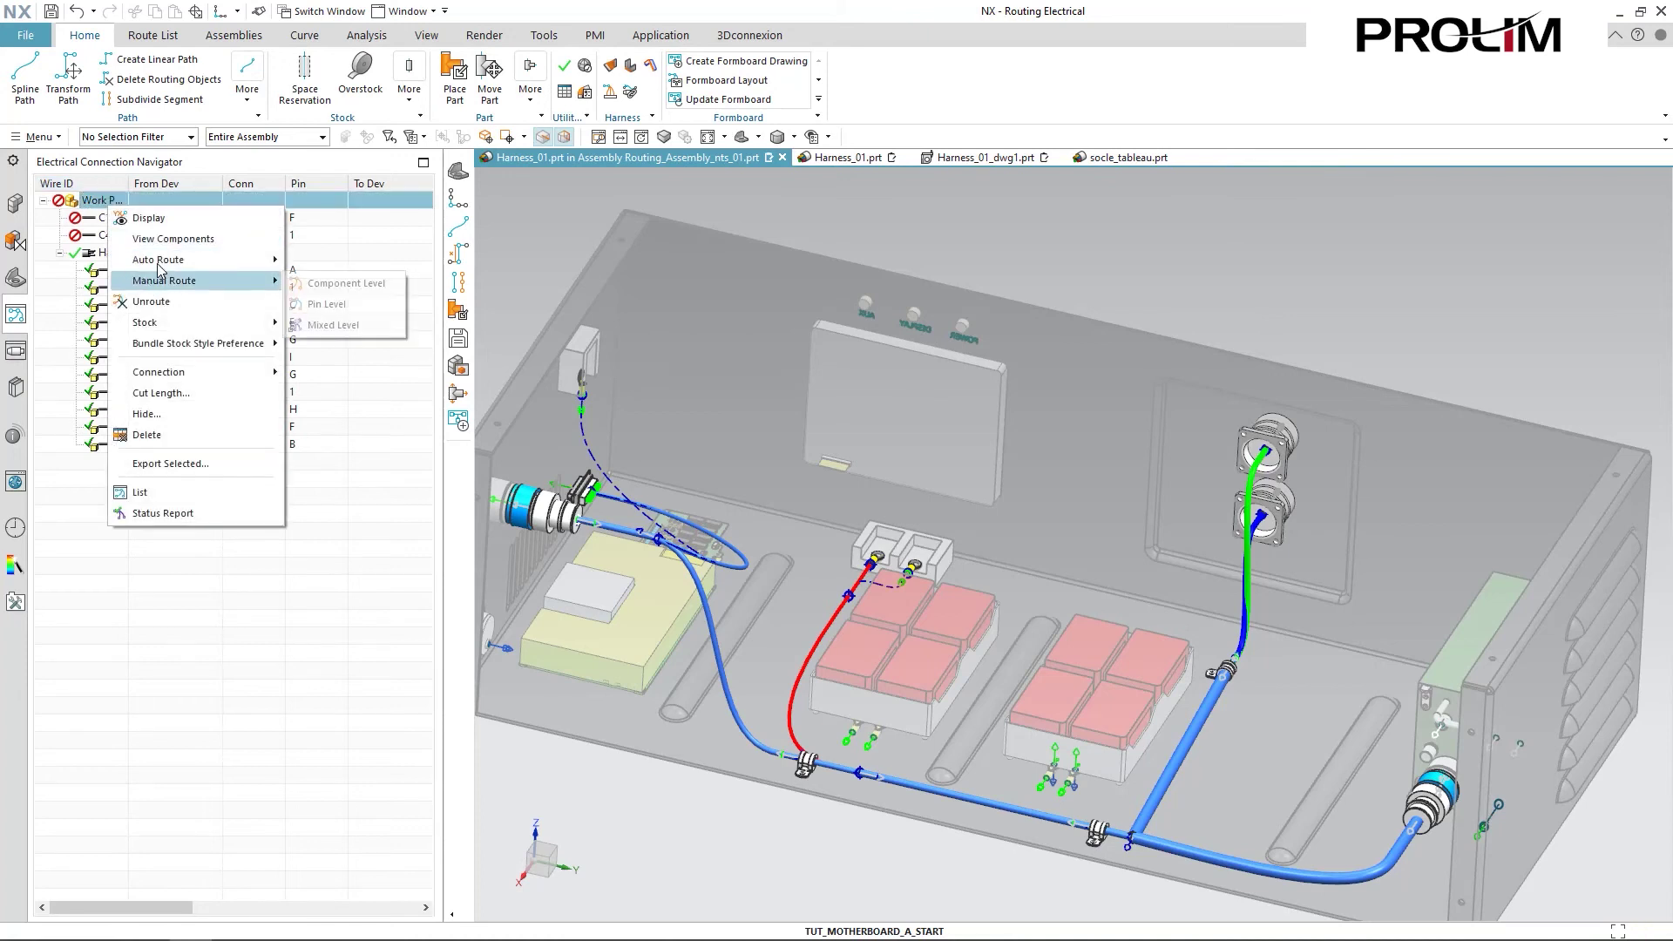
left_click(345, 283)
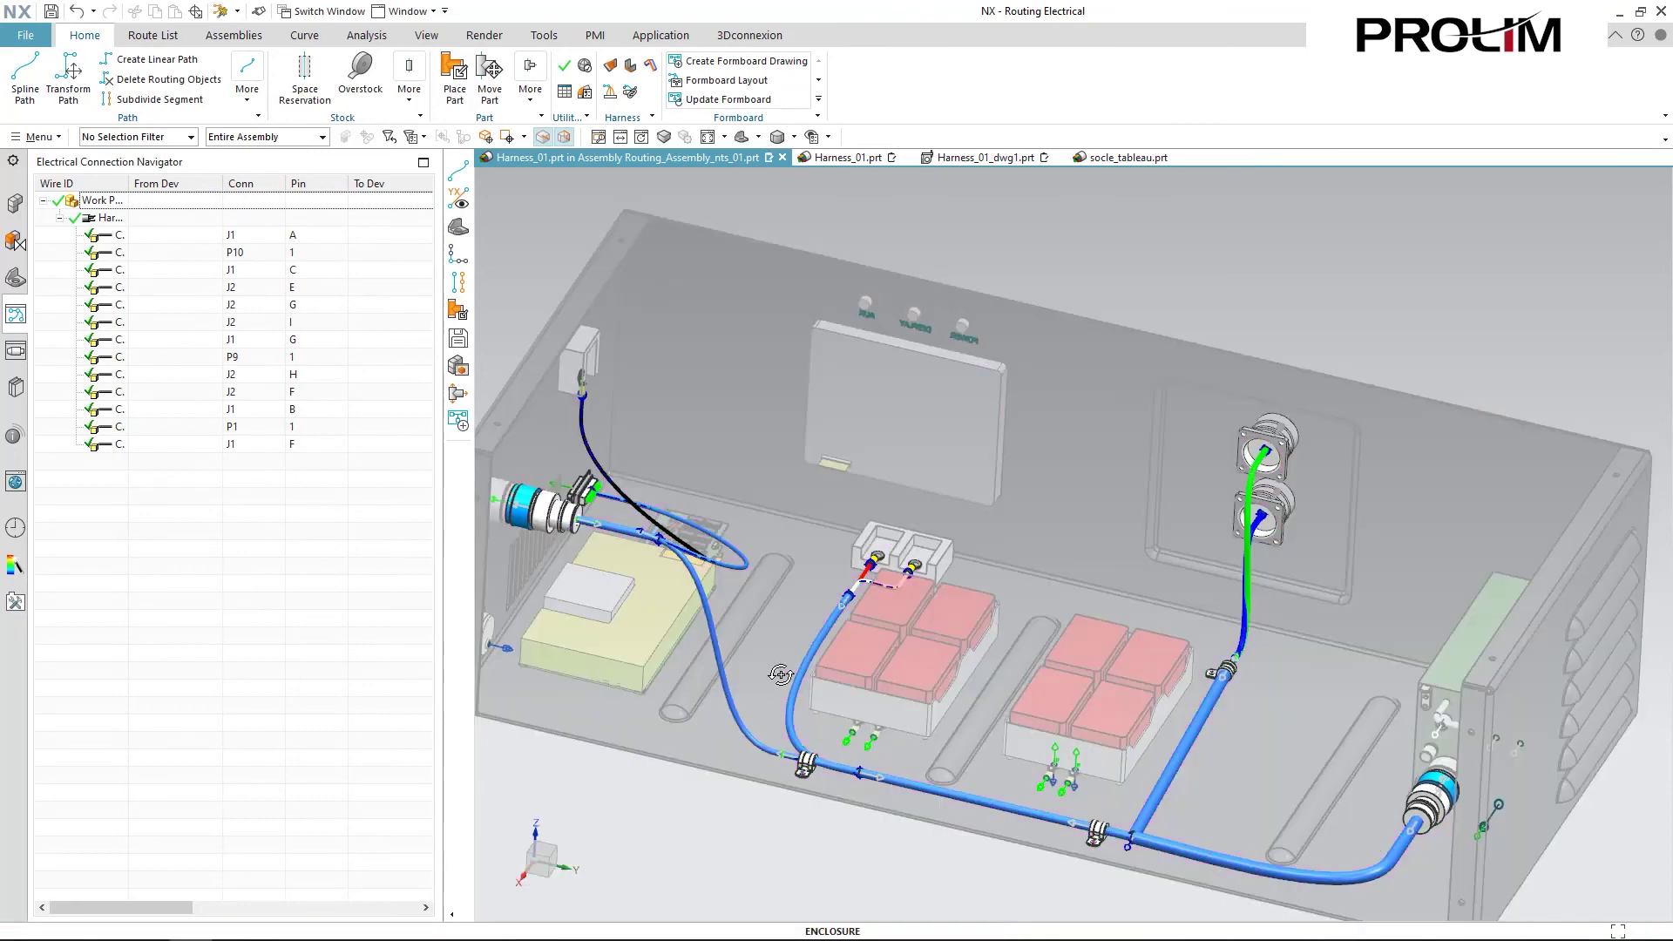
middle_click_drag(737, 545, 698, 523)
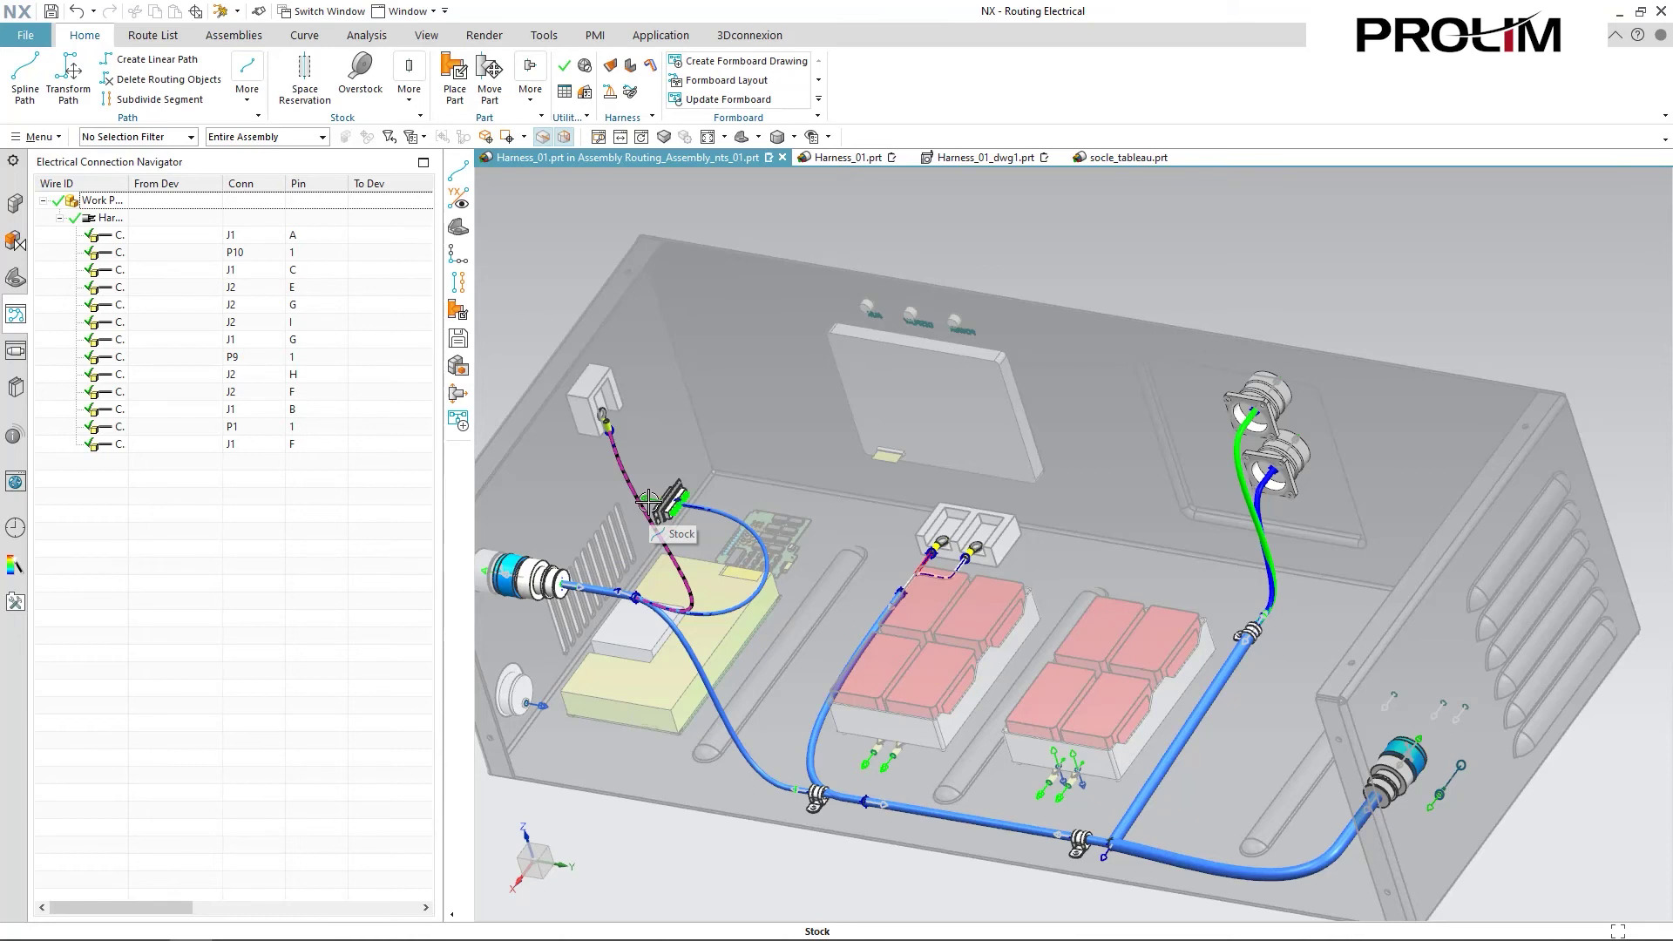
middle_click_drag(650, 502, 641, 533)
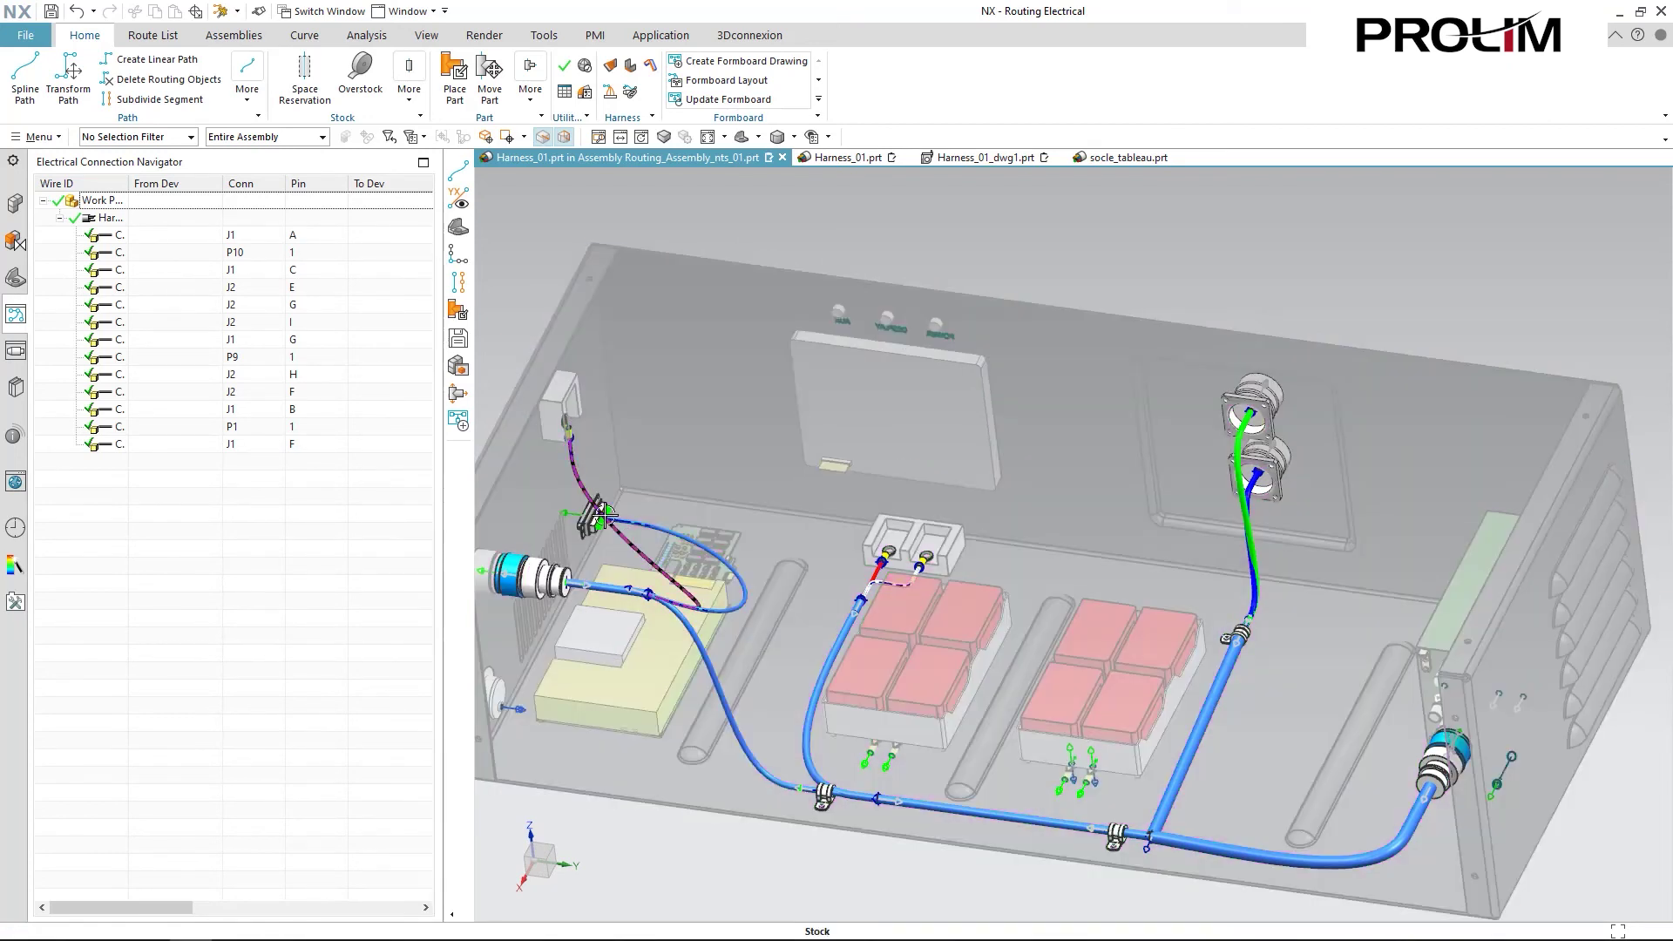
Open the wire's spline path at the left connector for editing and add a point
left_click(604, 516)
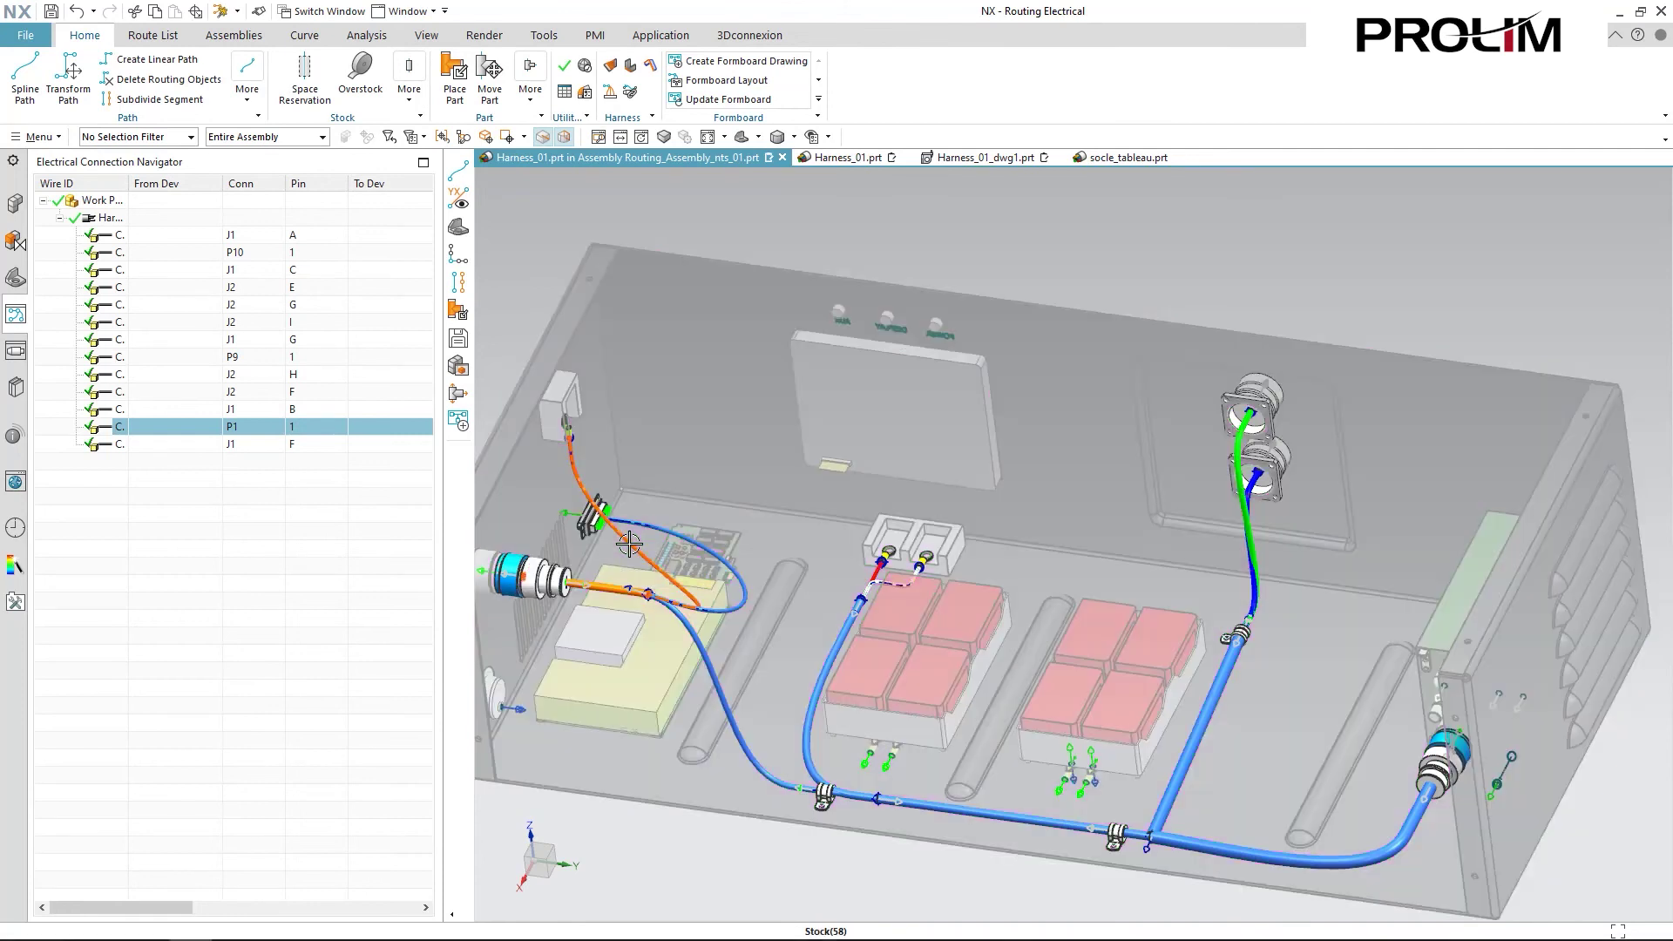
left_click(629, 543)
double_click(629, 544)
middle_click_drag(629, 543, 609, 497)
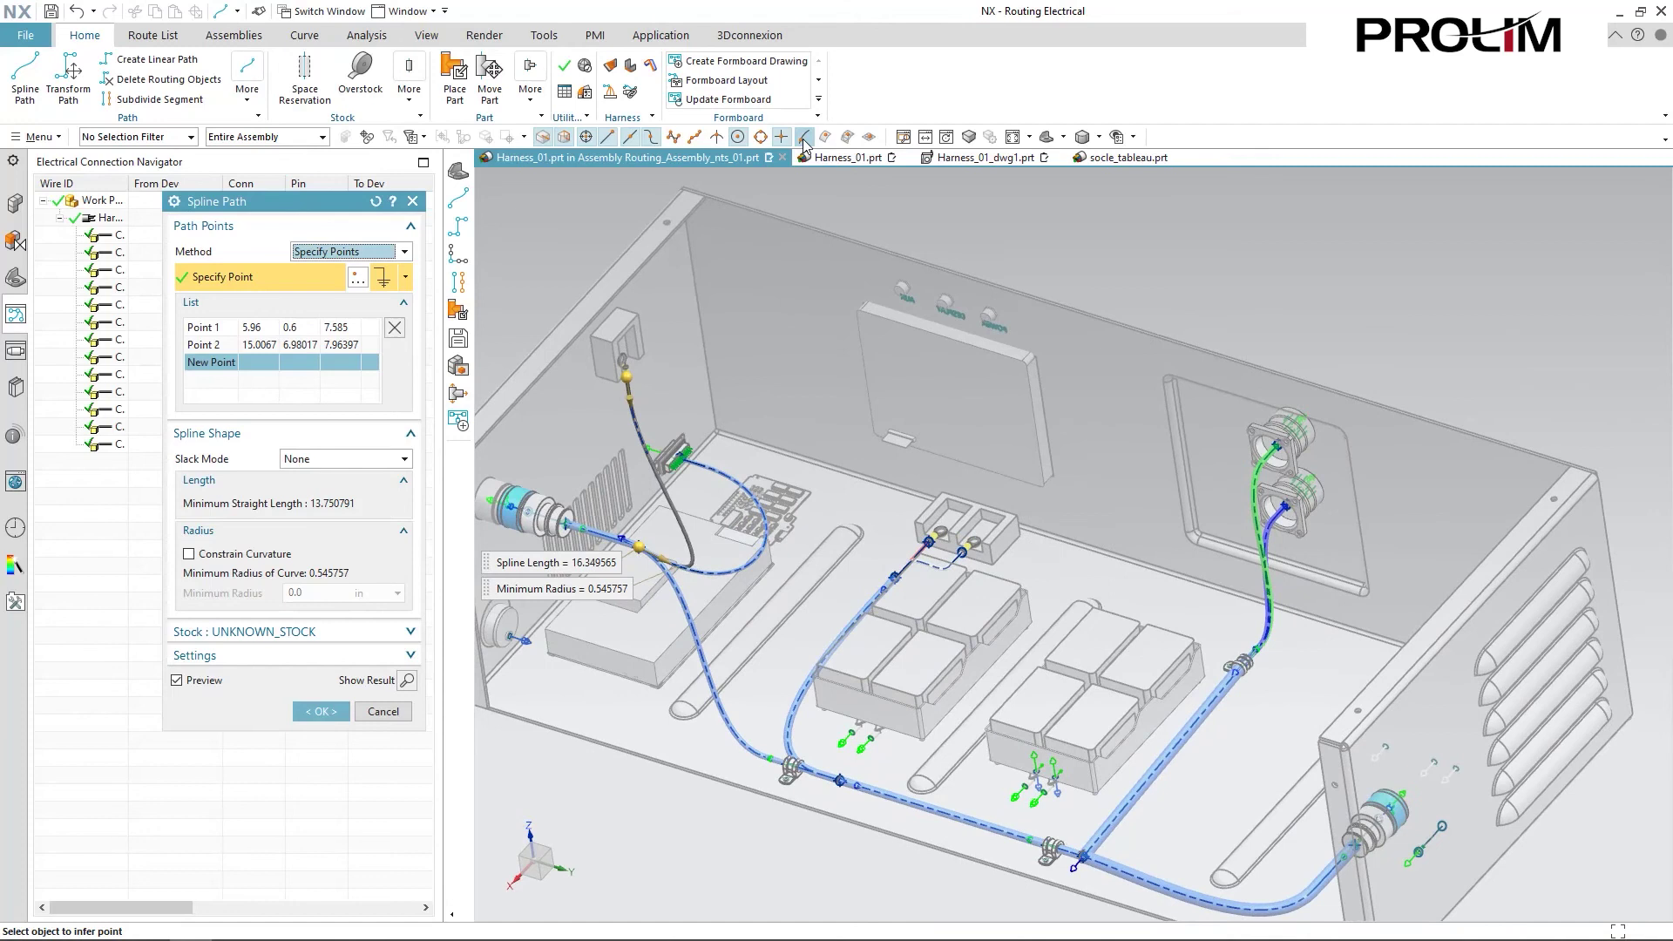
left_click(642, 441)
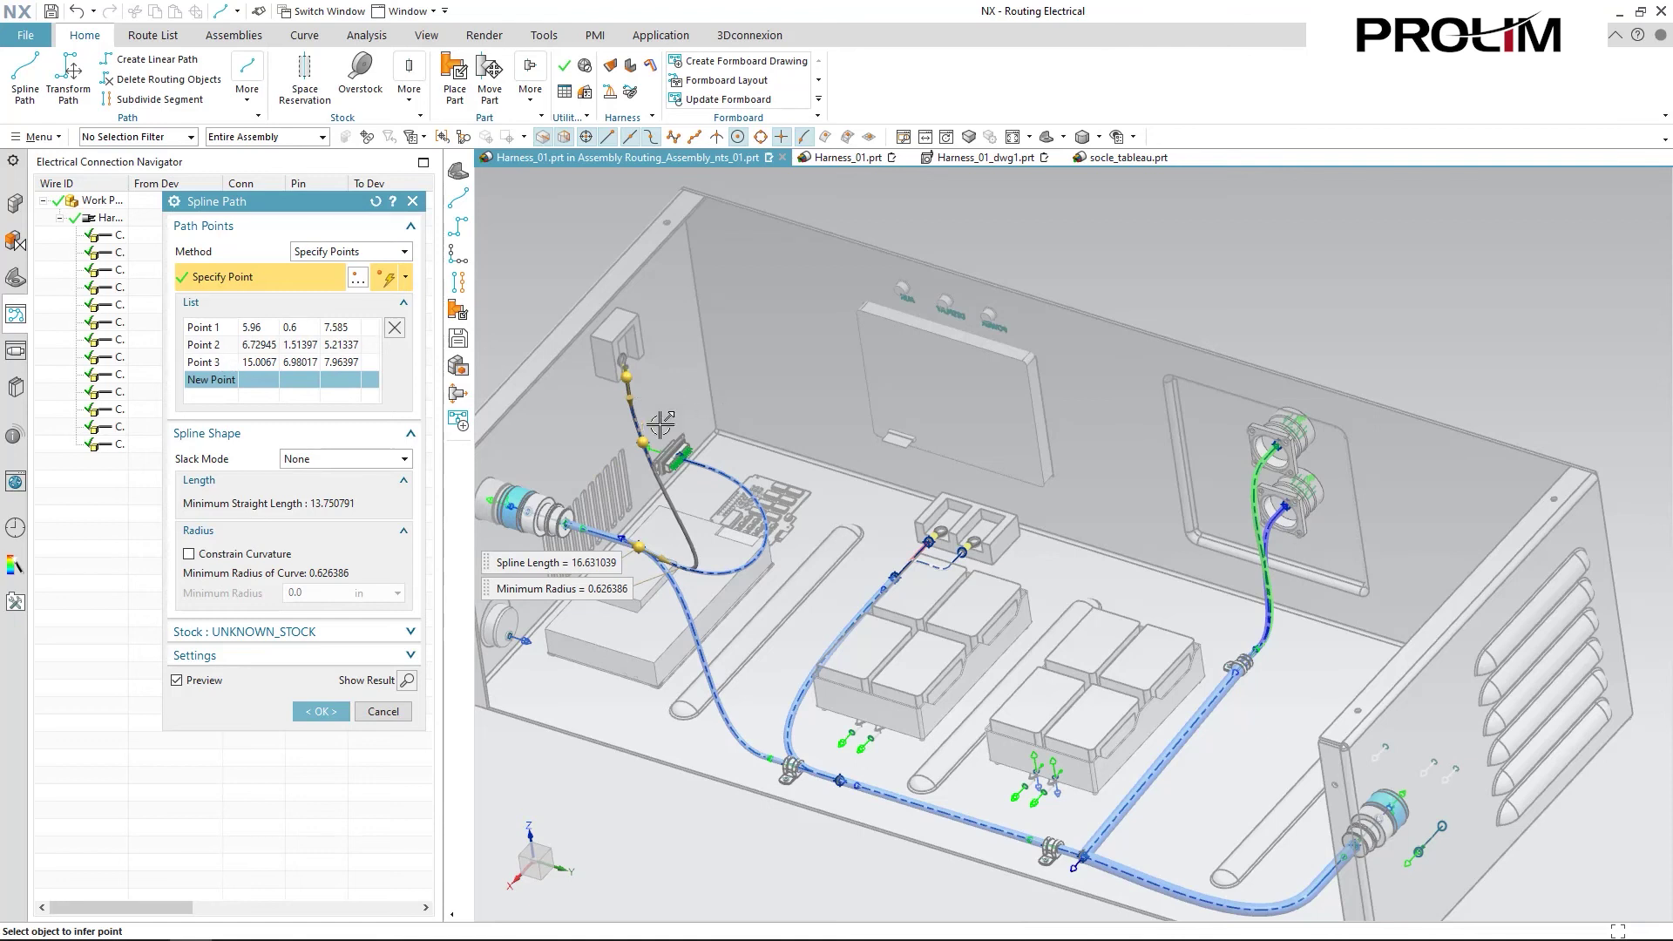
Move Point 2 to X 5.92945 and Y 0.513974, giving a route length of 18.100304
left_click(642, 441)
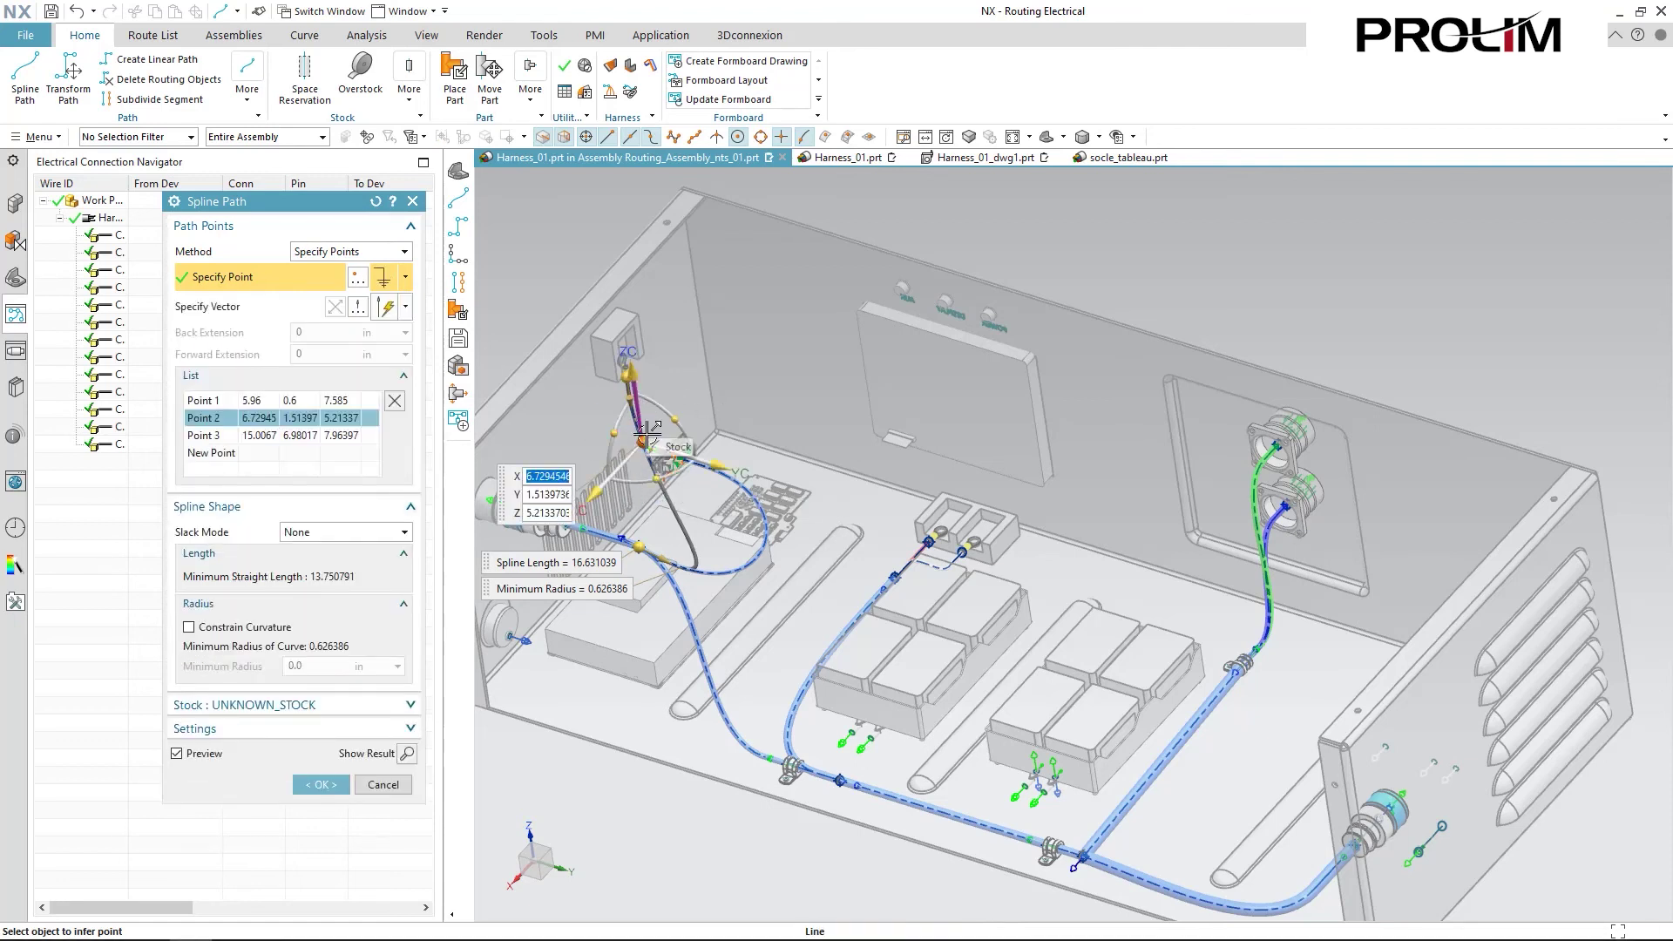
left_click(603, 490)
left_click_drag(603, 490, 600, 492)
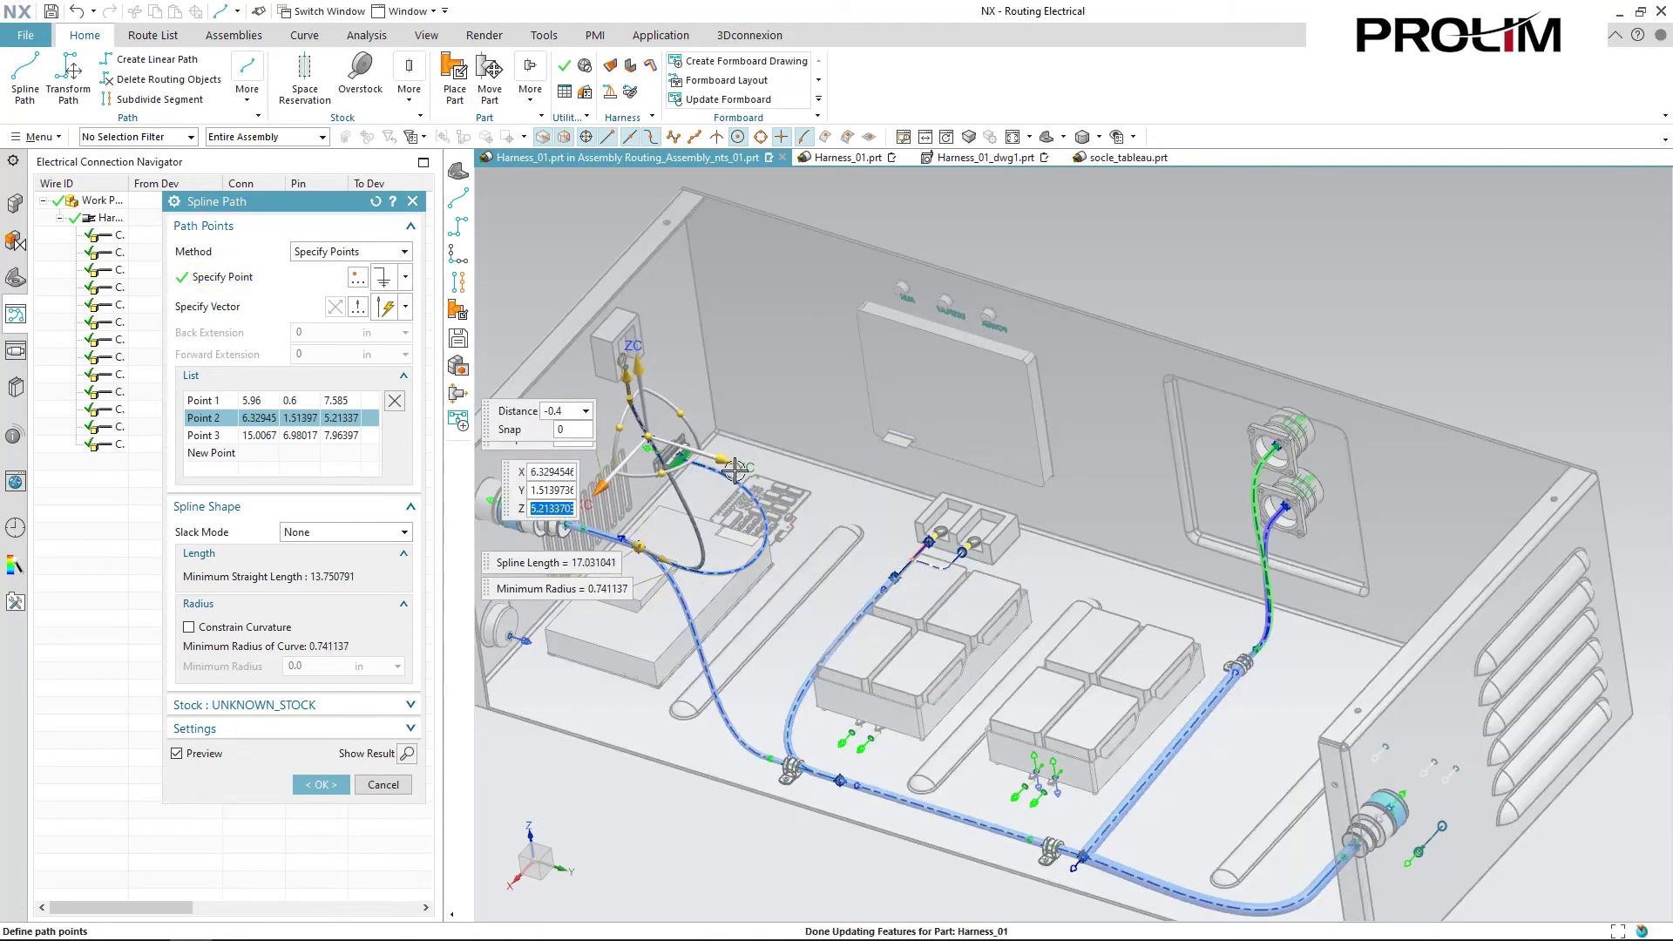
middle_click_drag(743, 432, 648, 435)
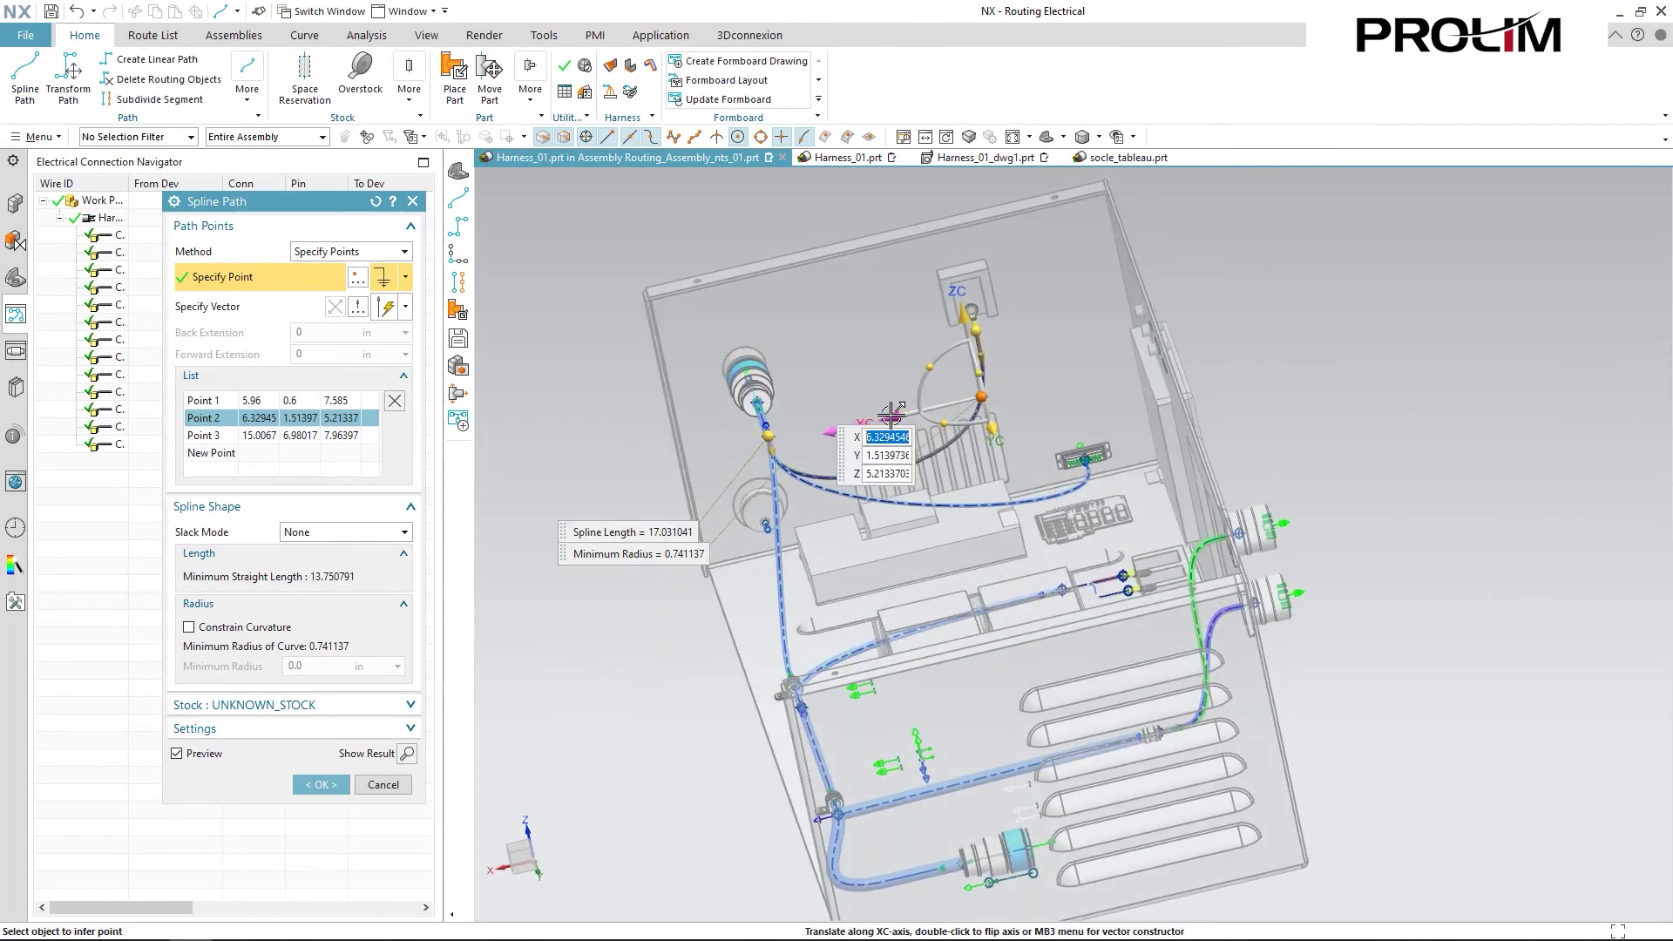
left_click_drag(899, 411, 908, 410)
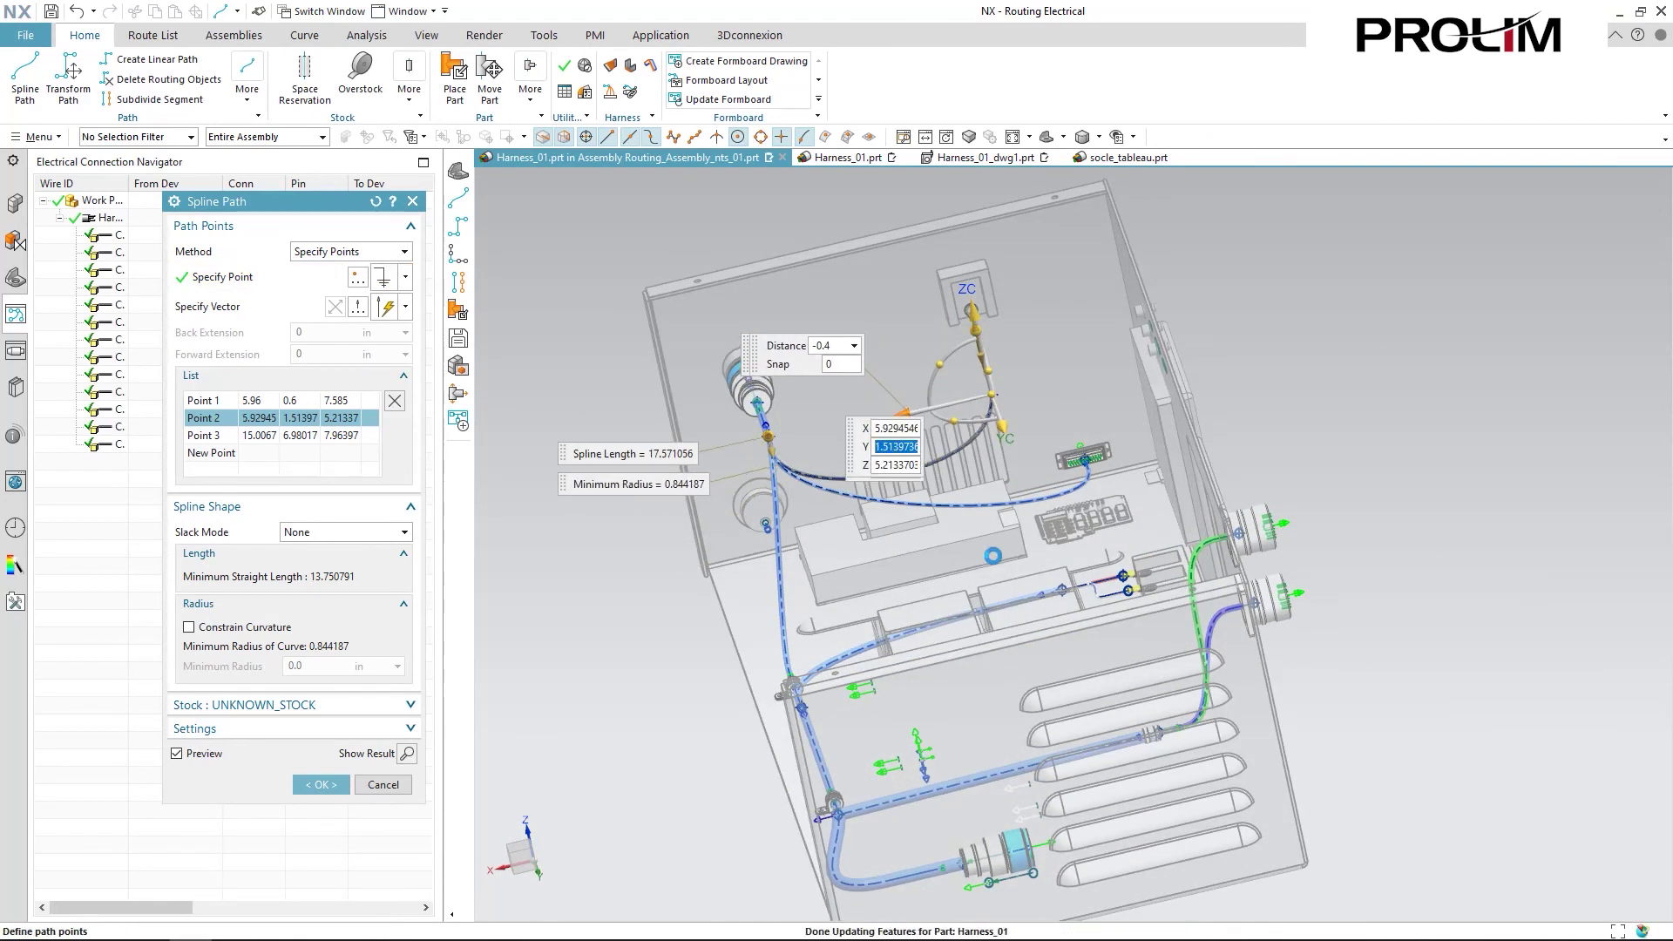
middle_click_drag(1009, 551, 801, 440)
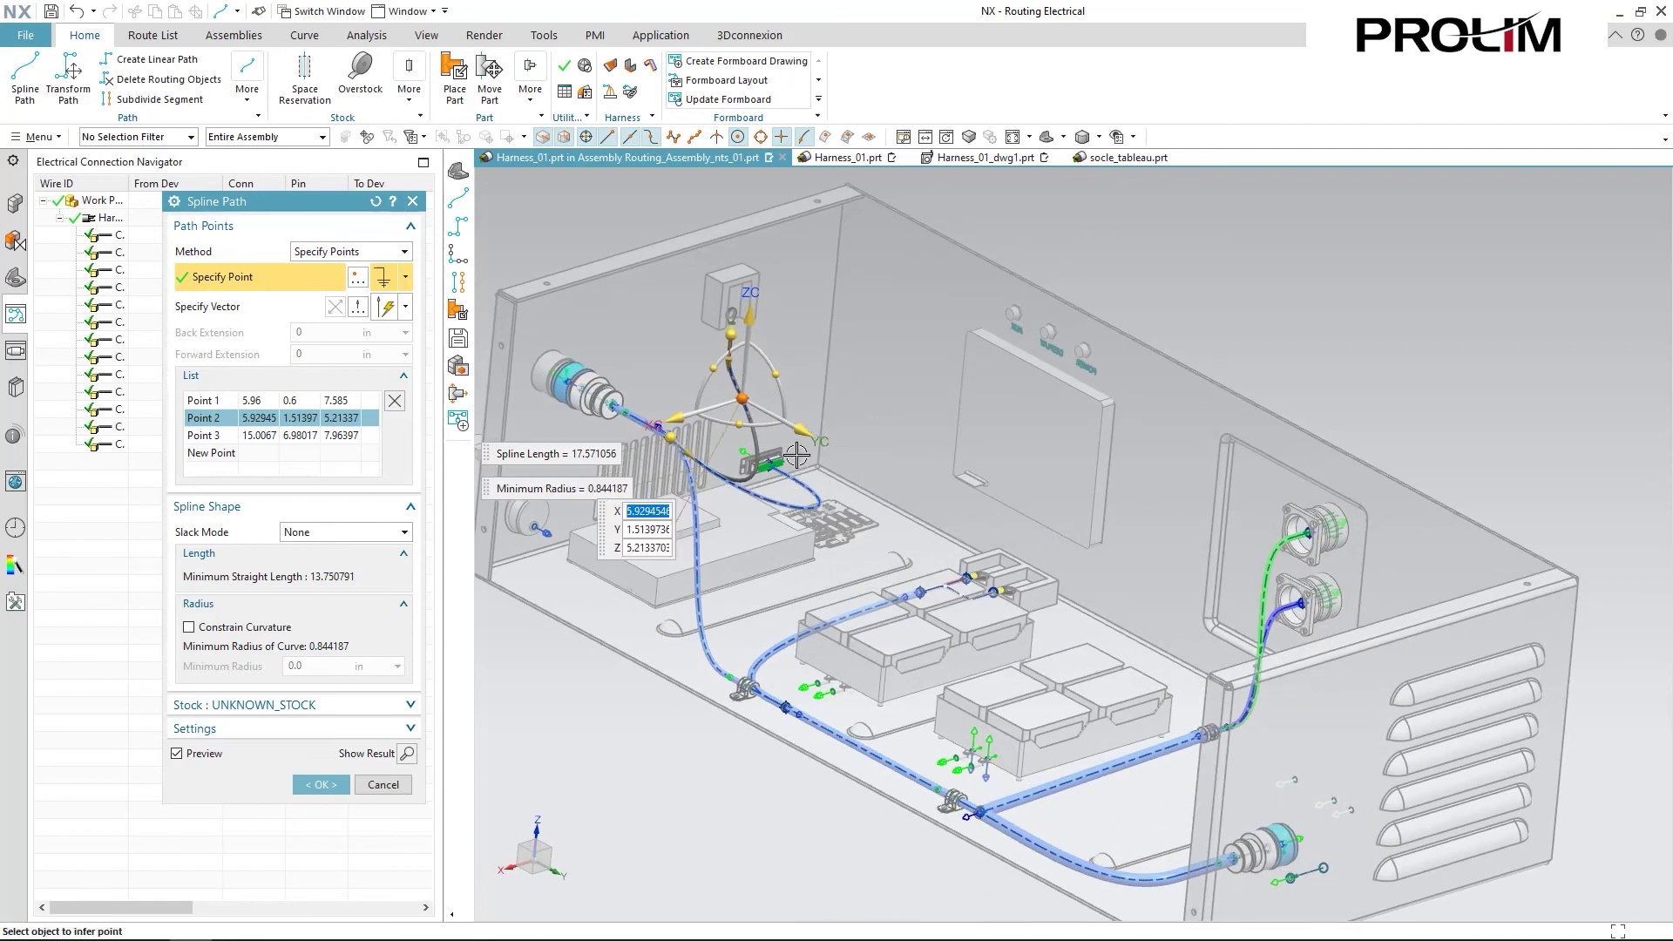
left_click_drag(800, 439, 807, 496)
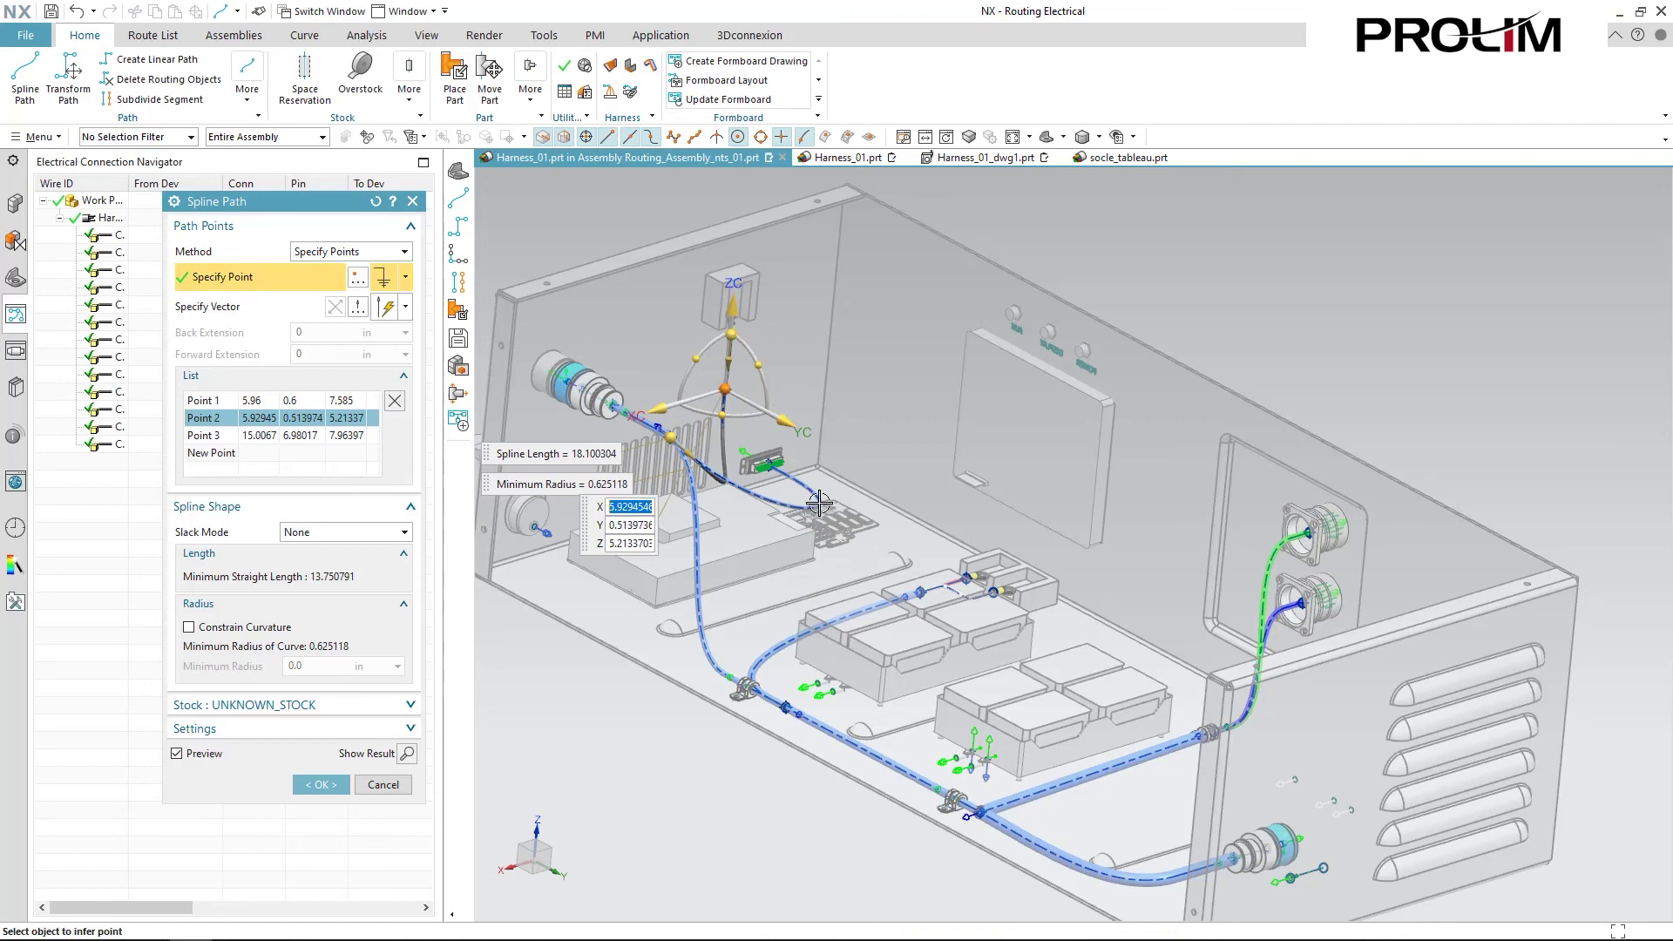
middle_click_drag(810, 501, 776, 484)
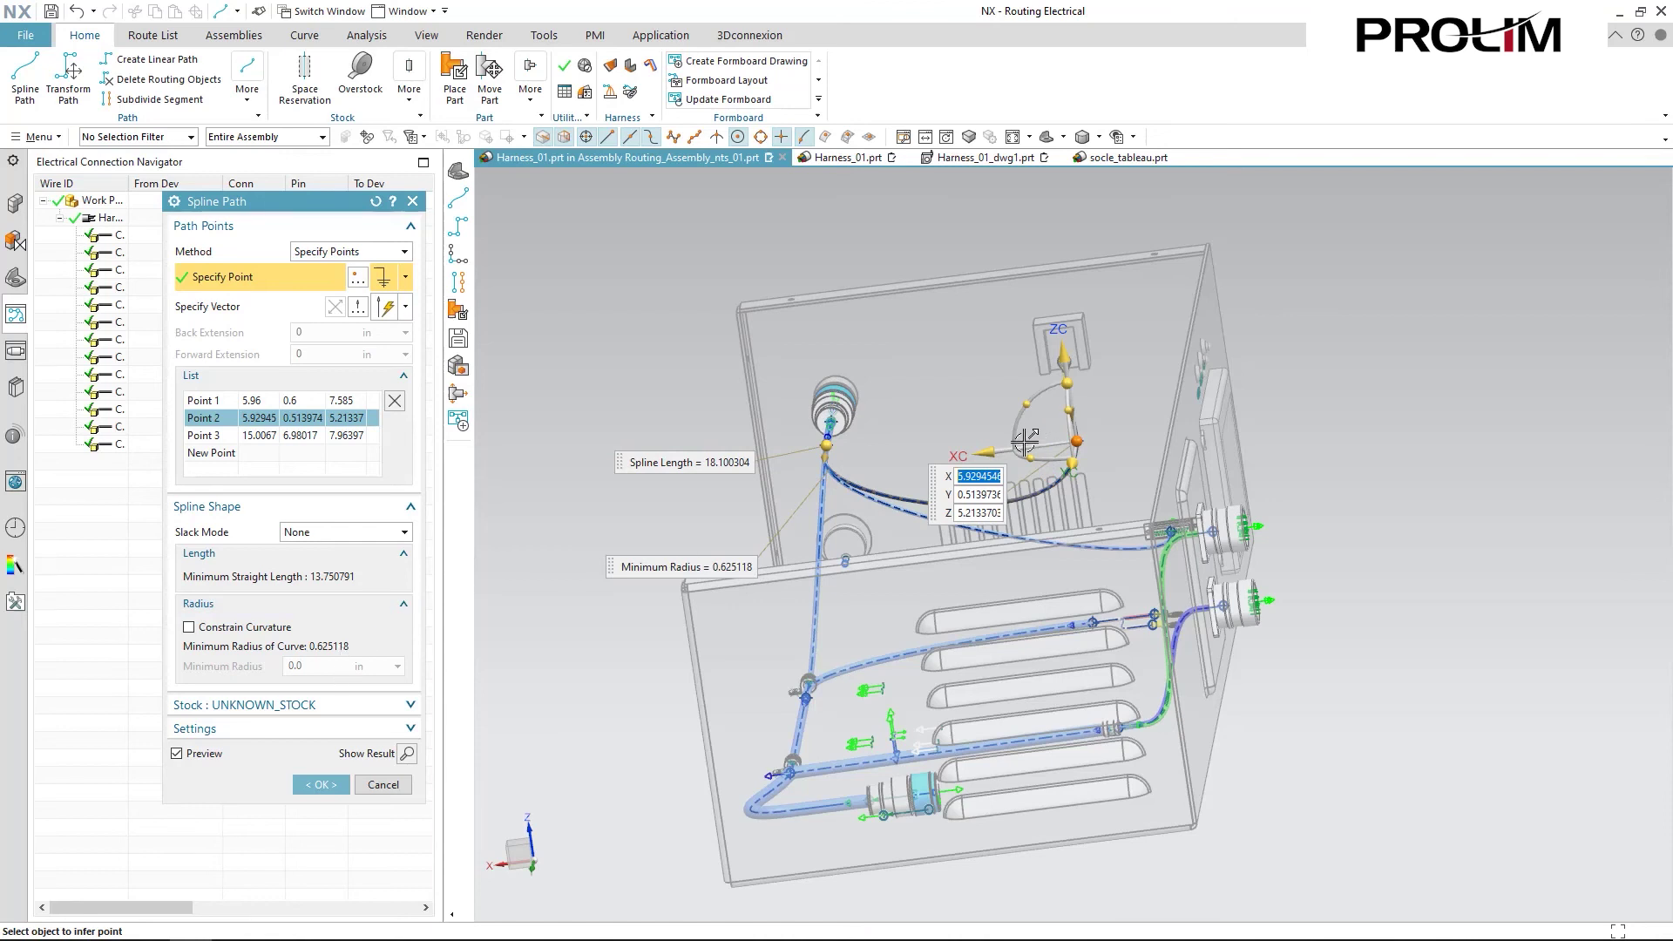
middle_click_drag(1081, 479, 1090, 489)
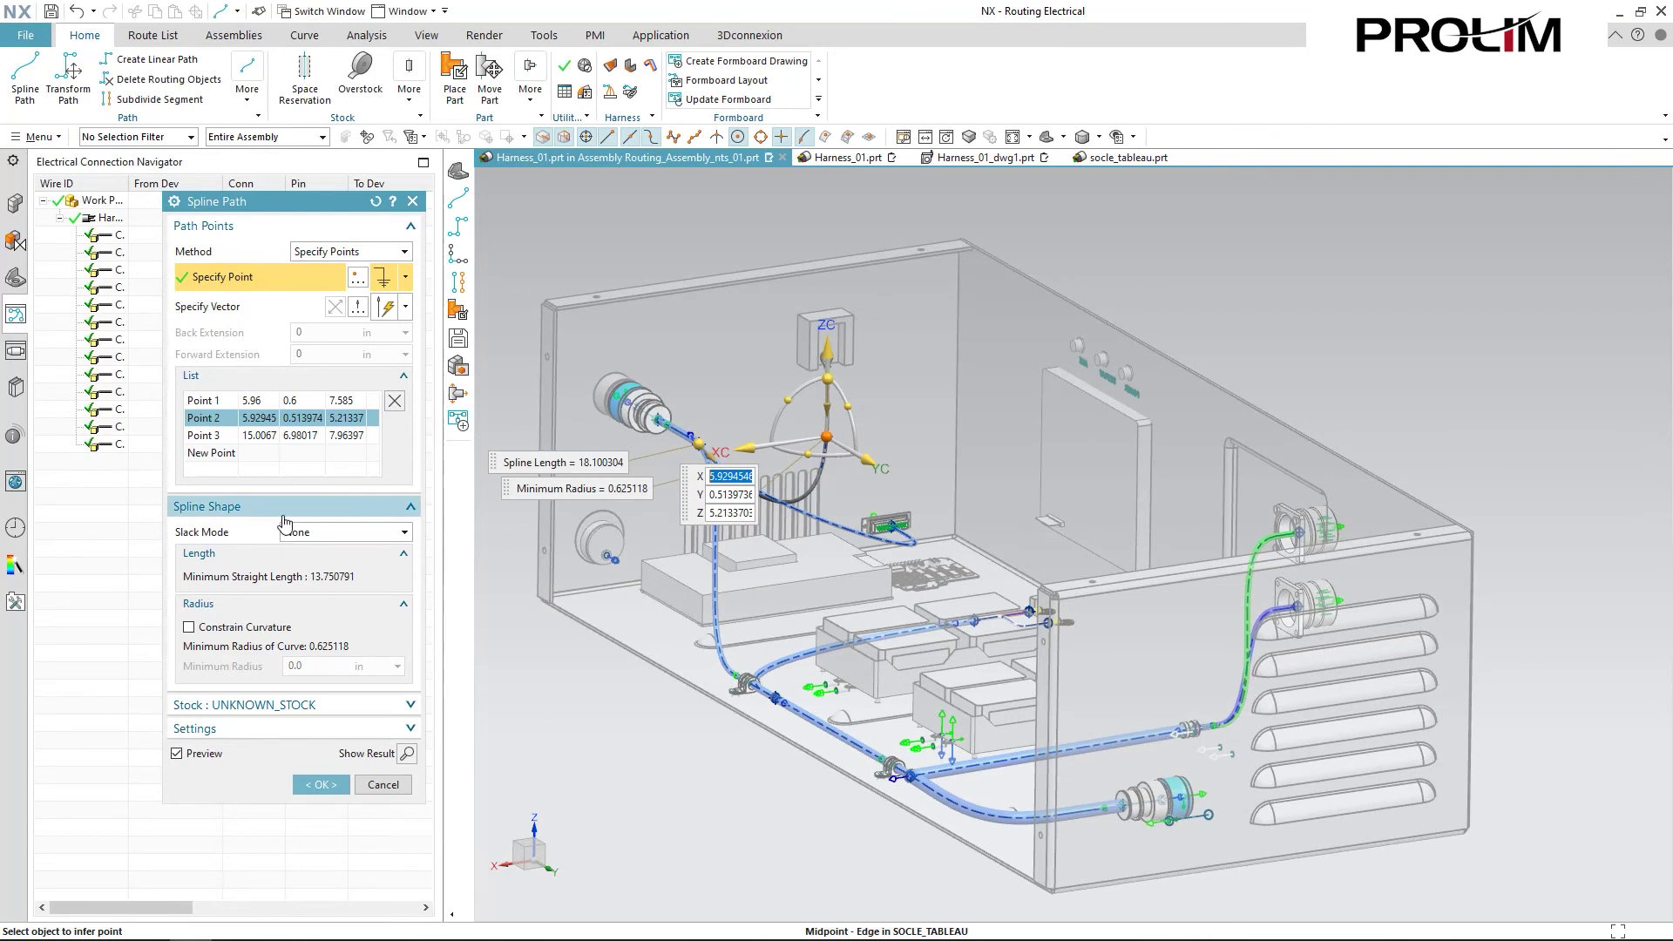
Use Moving Points slack mode with a Fixed Length of 18 and apply the spline path
left_click(324, 531)
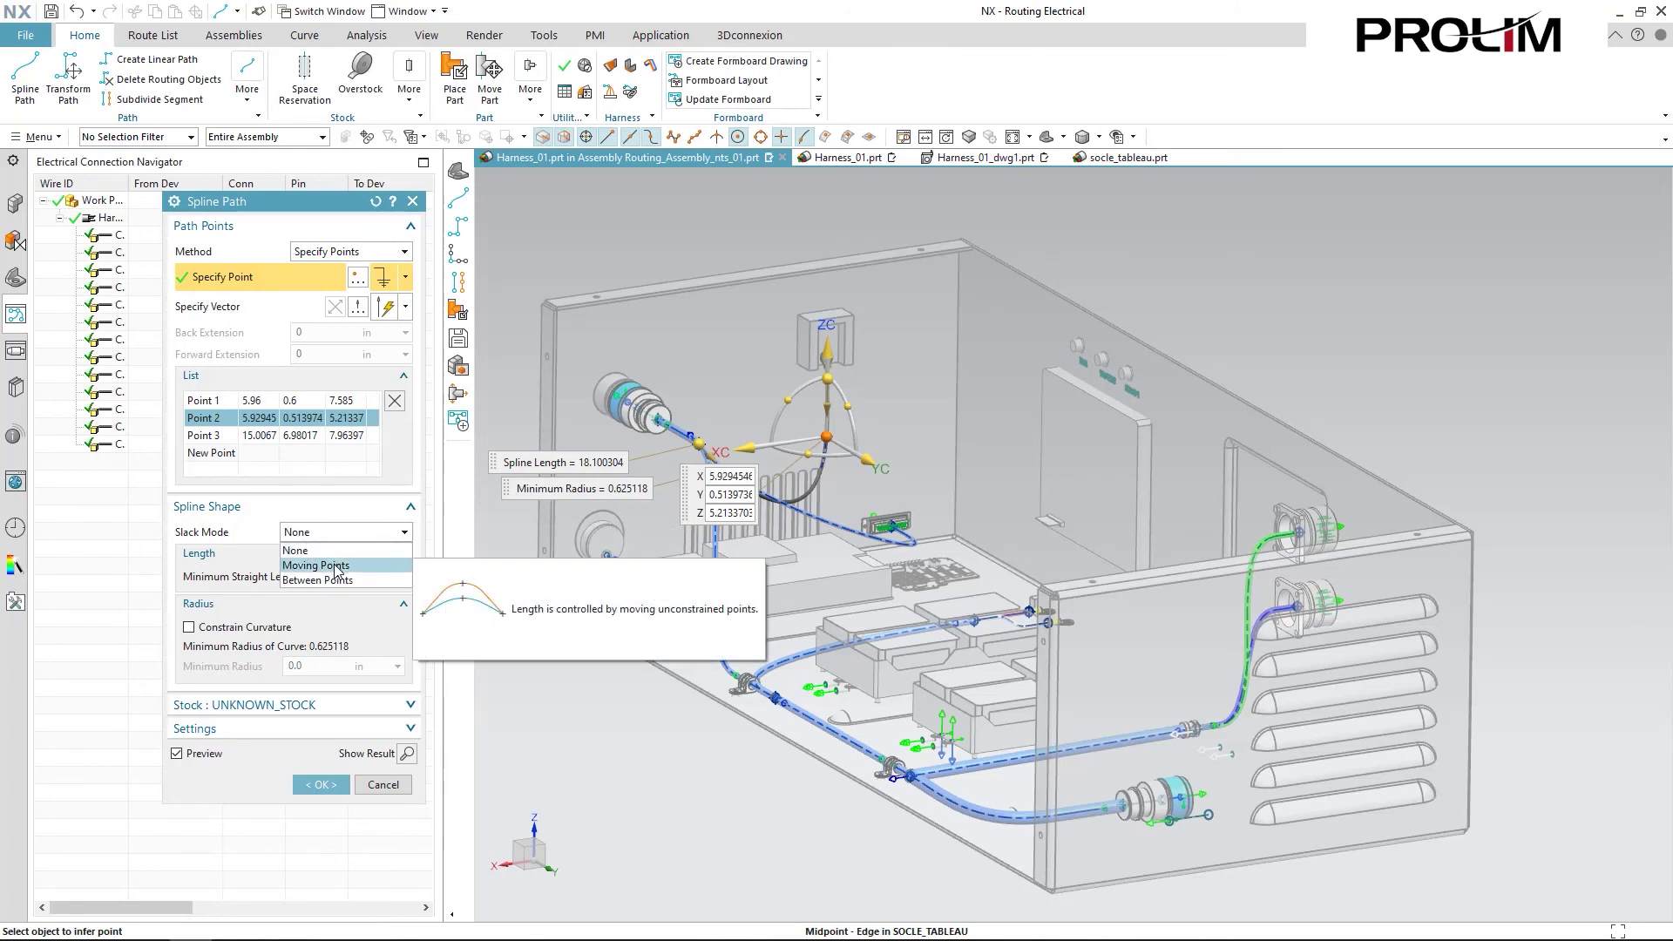
left_click(338, 566)
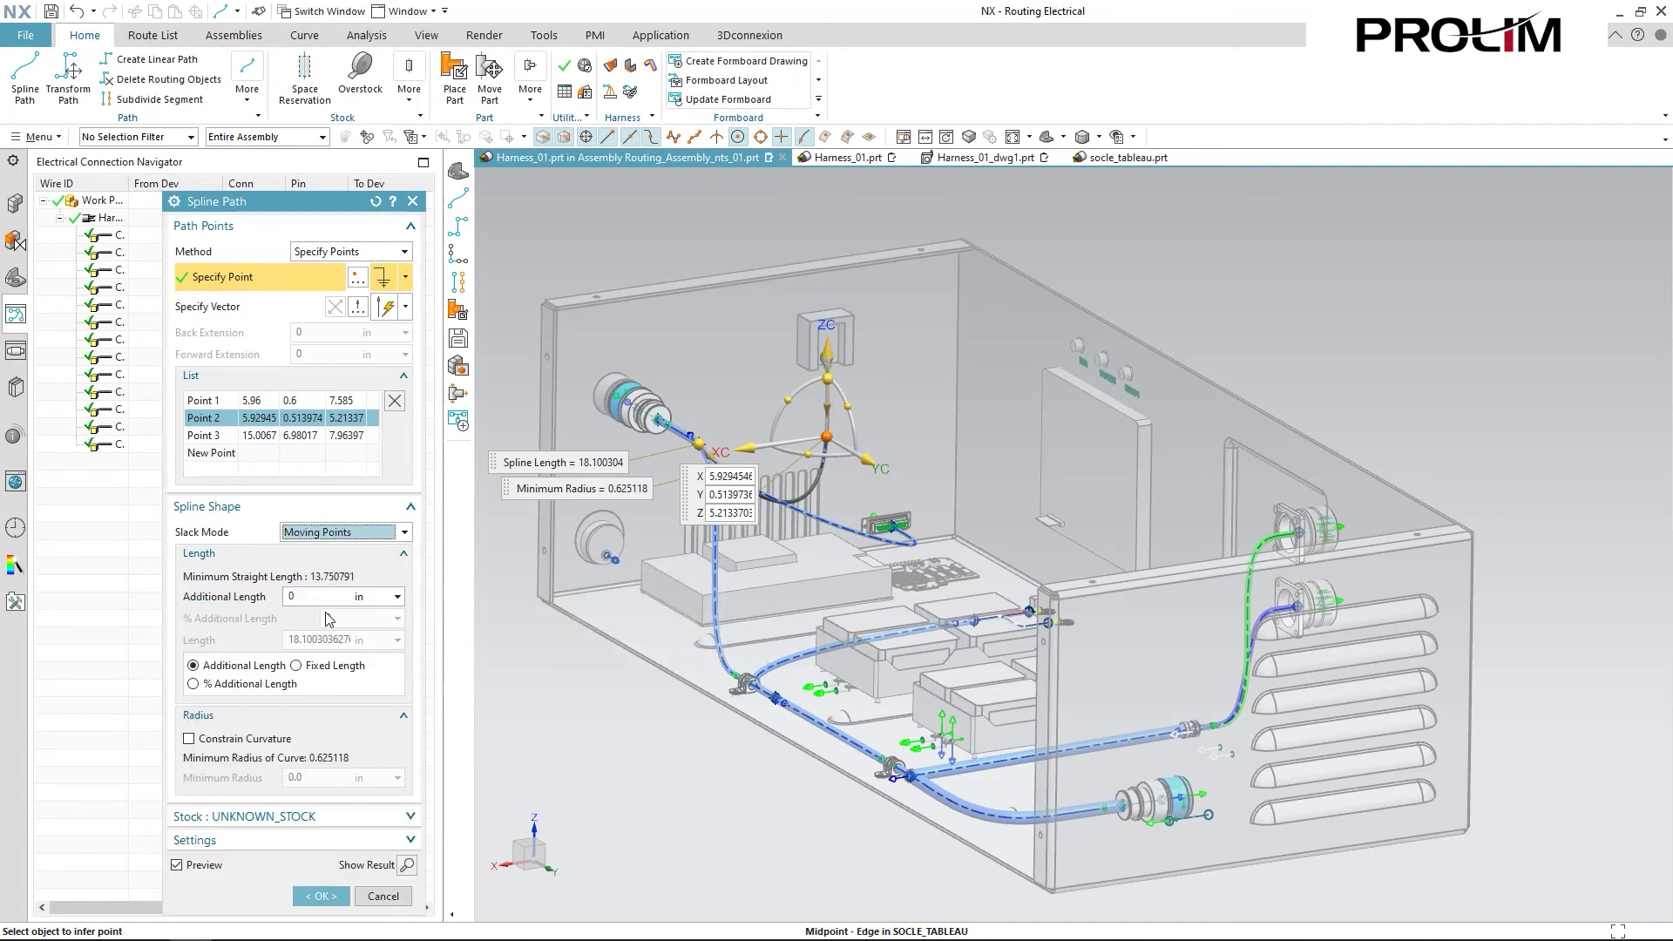
left_click(308, 666)
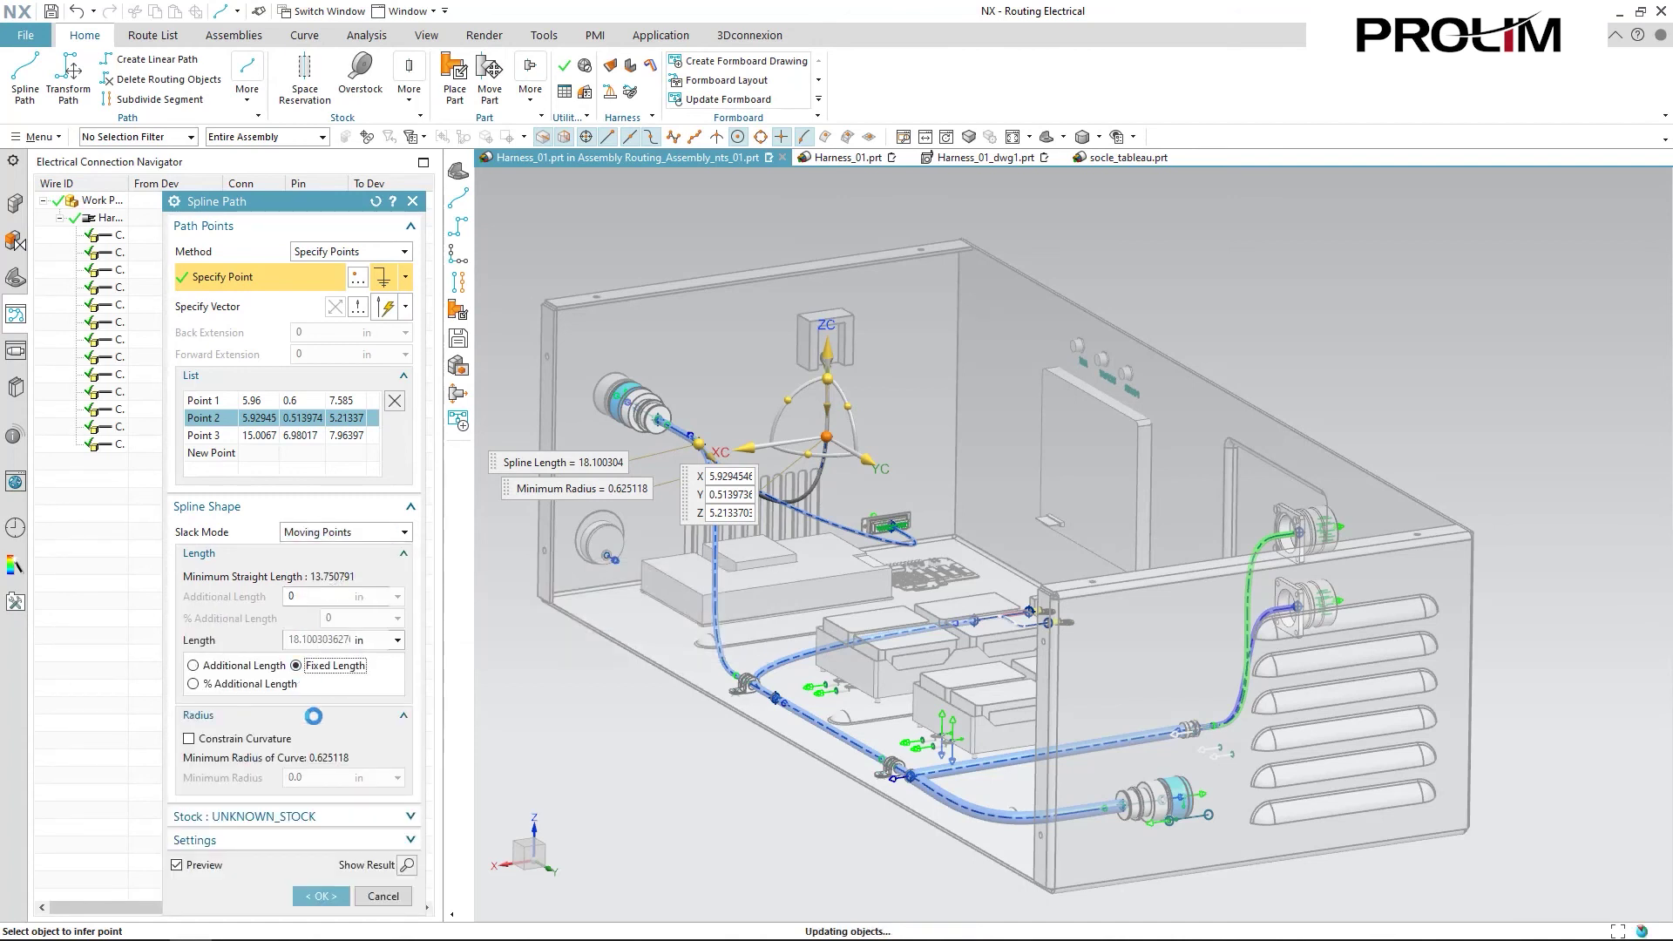
double_click(312, 635)
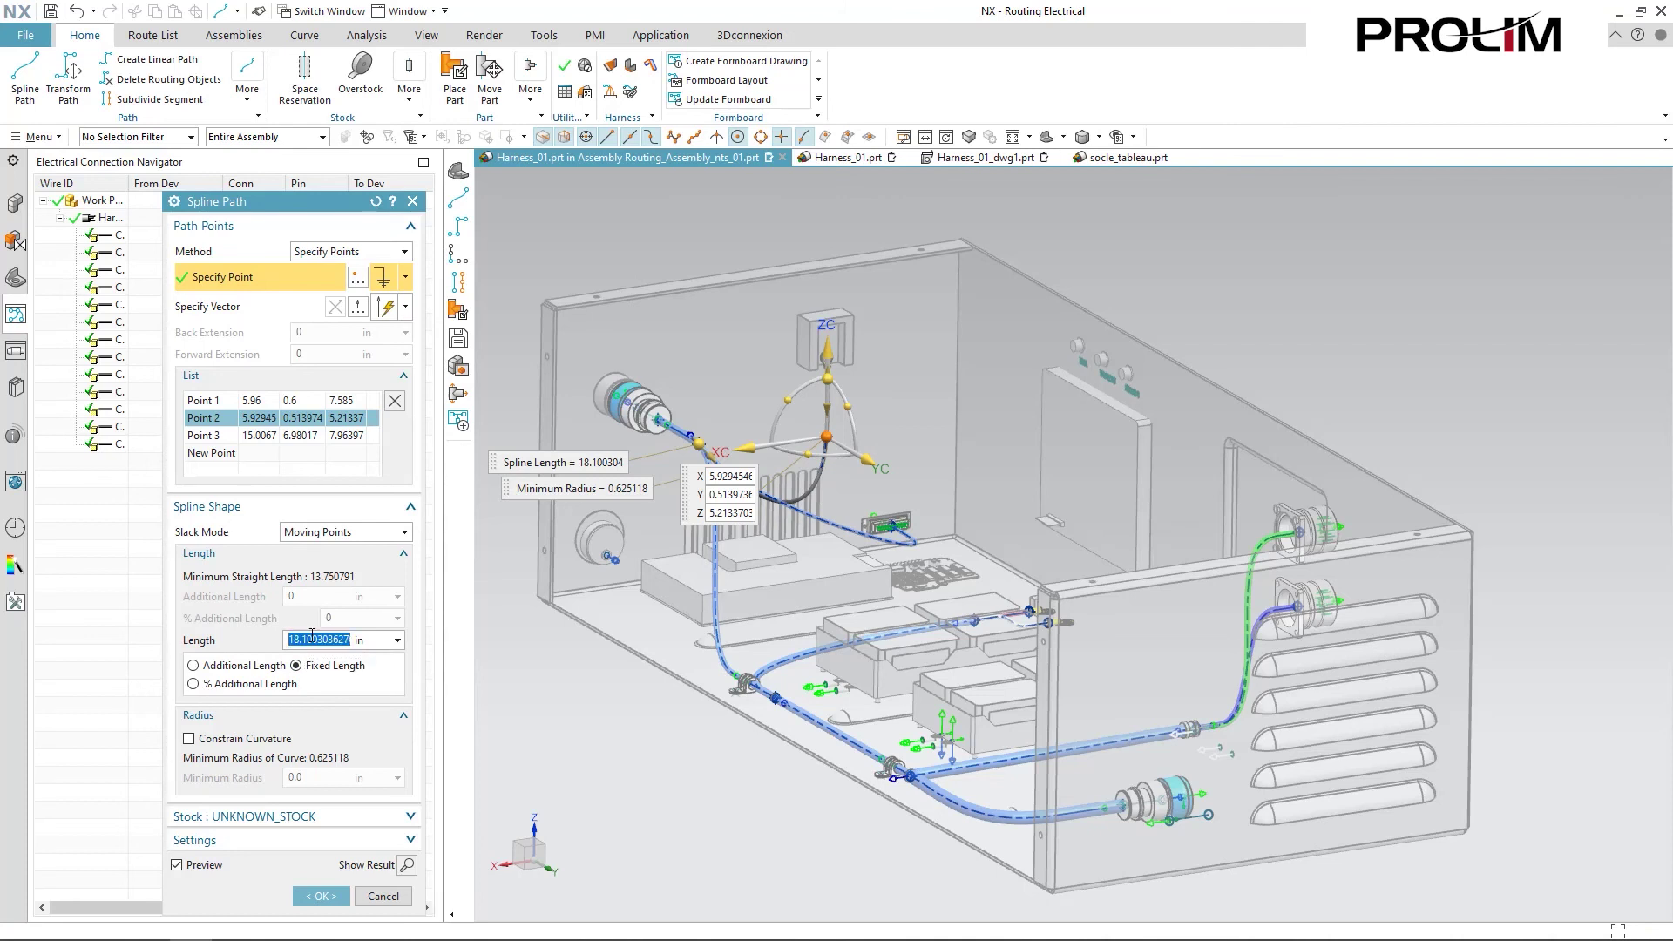
type("18")
key("Return")
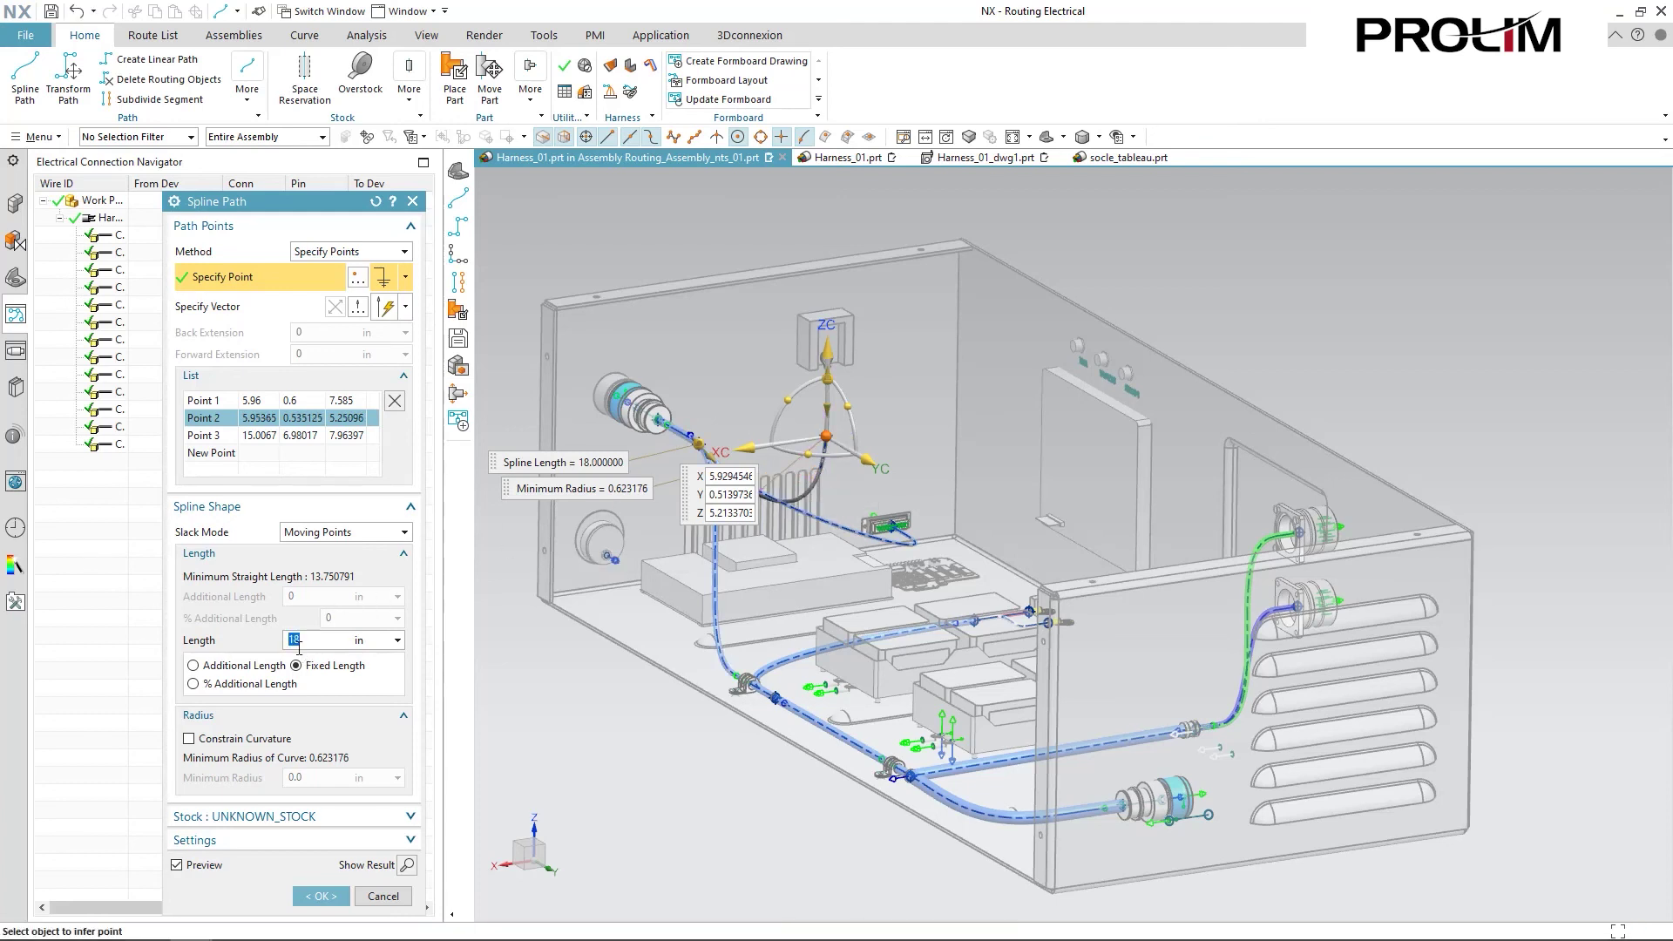
left_click(322, 895)
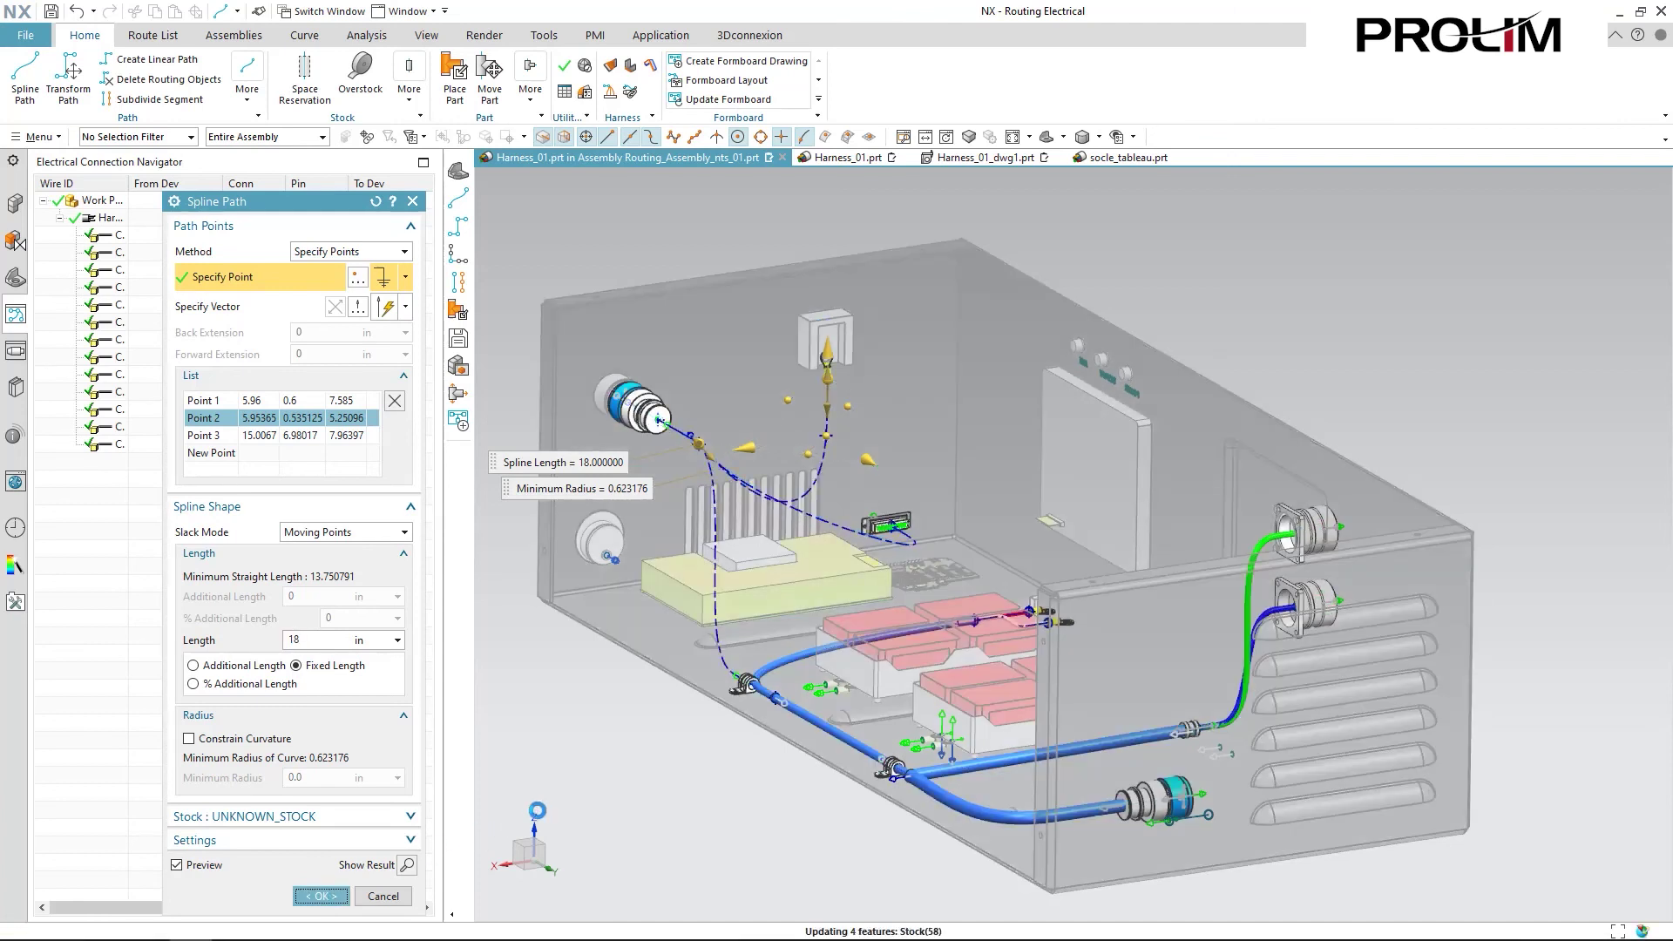
middle_click_drag(705, 684, 751, 600)
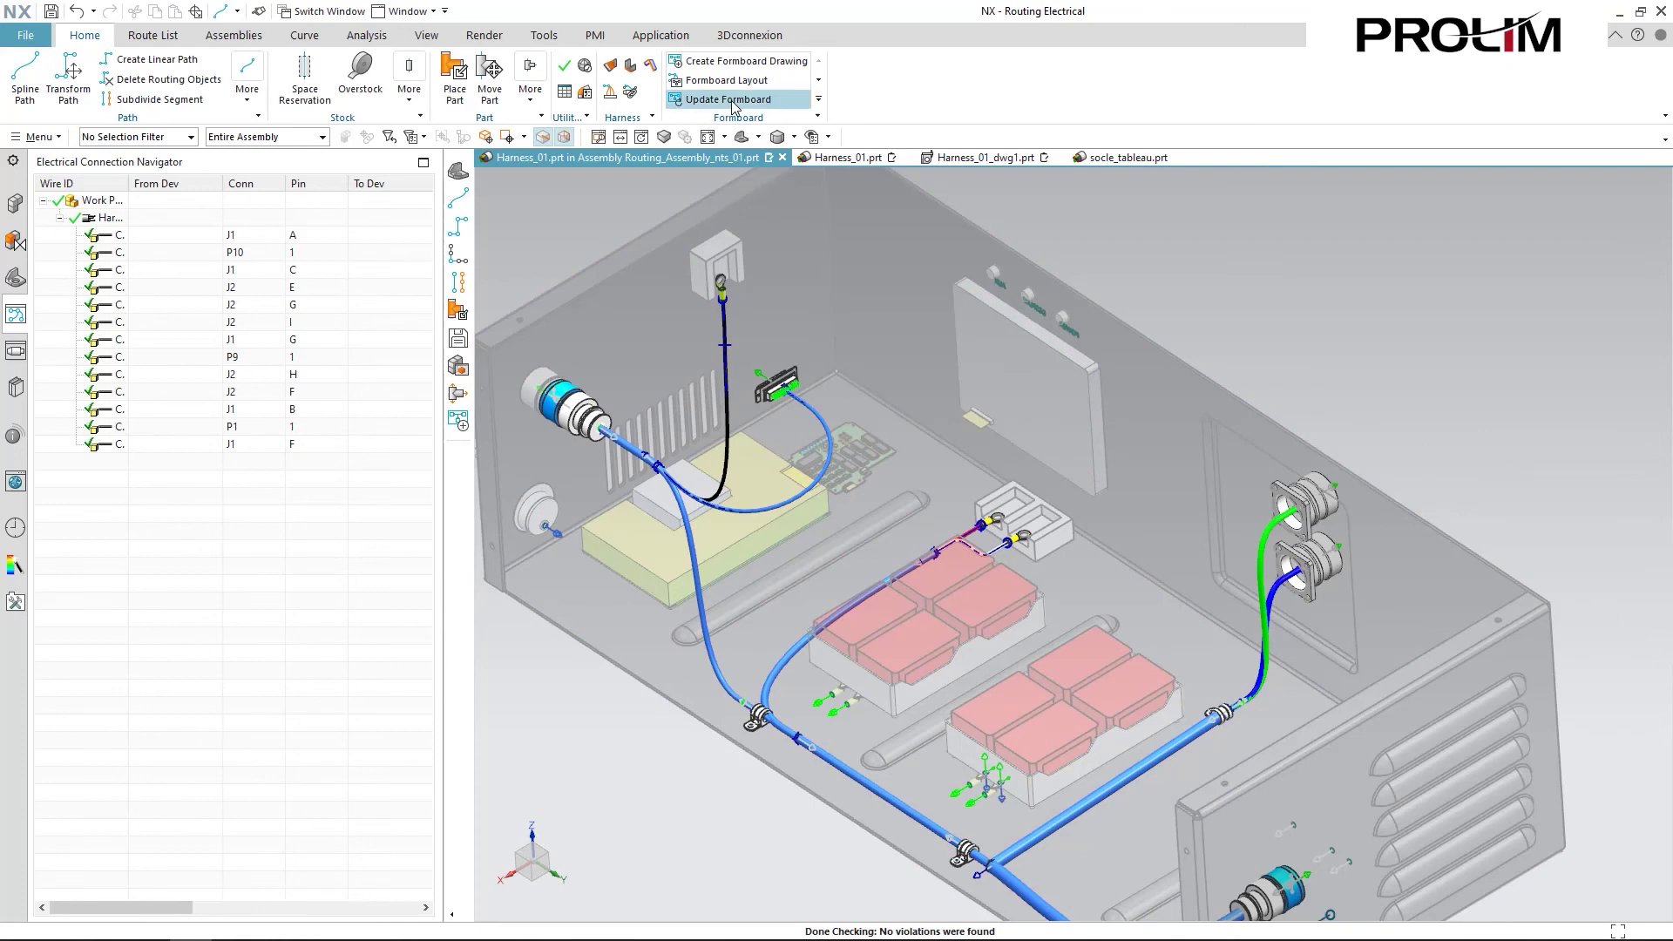
Run Update Formboard, find the 14 discrepancies and apply the update, leaving 0
left_click(731, 100)
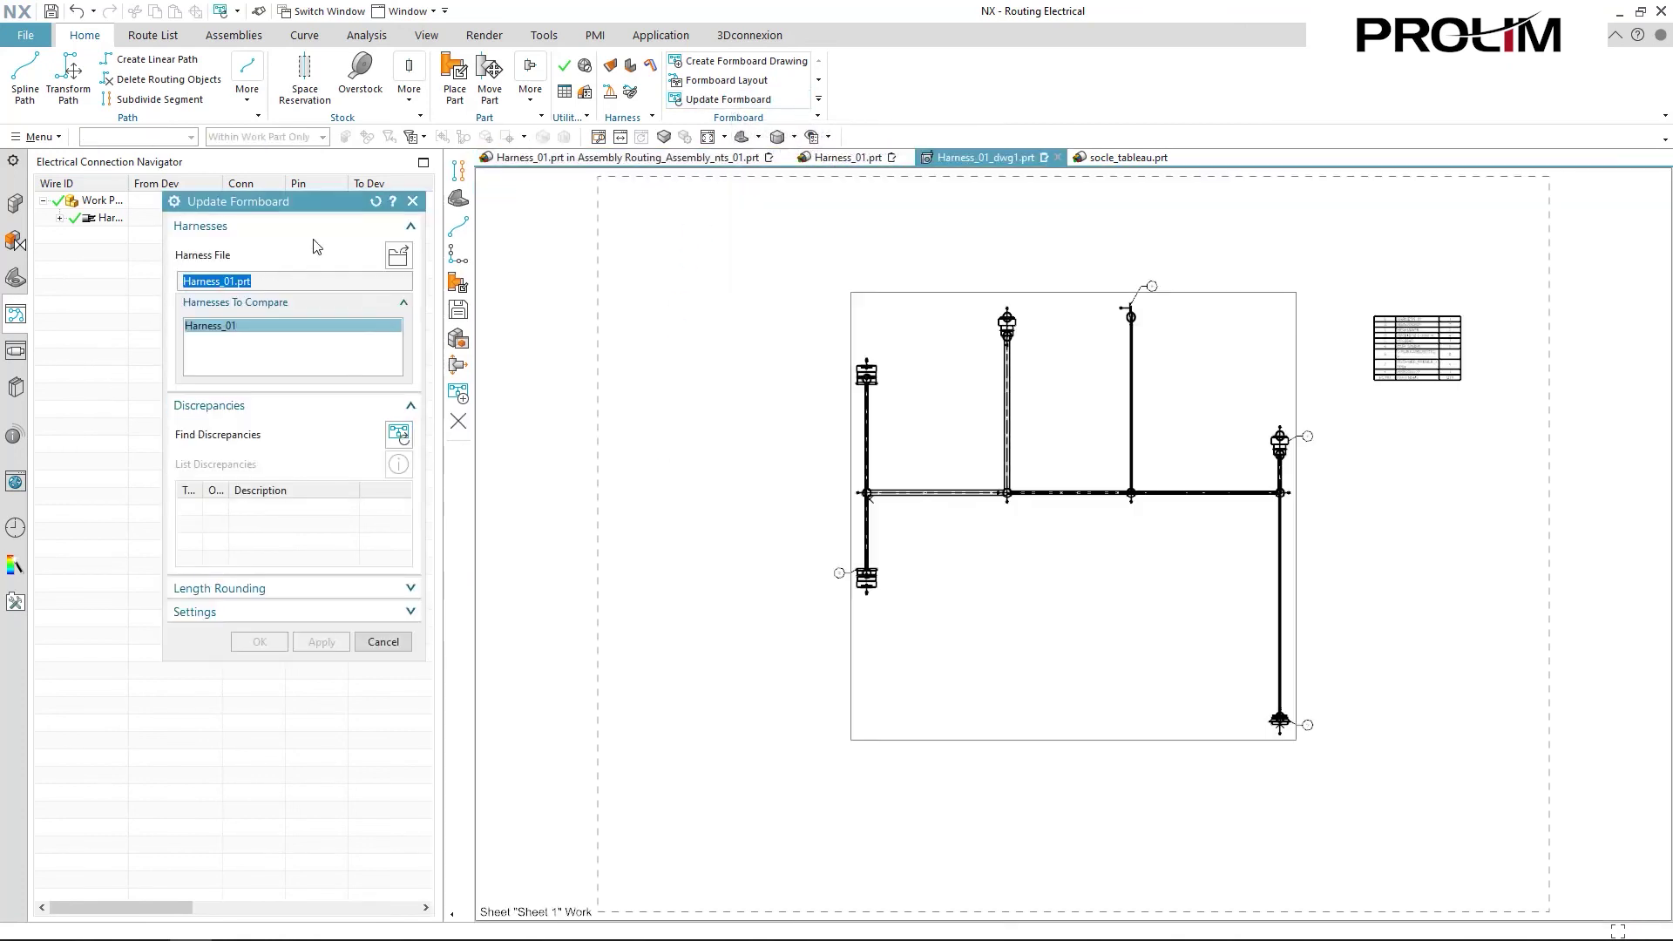
mouse_move(323, 201)
left_mouse_down()
mouse_move(732, 174)
mouse_move(650, 193)
left_mouse_up()
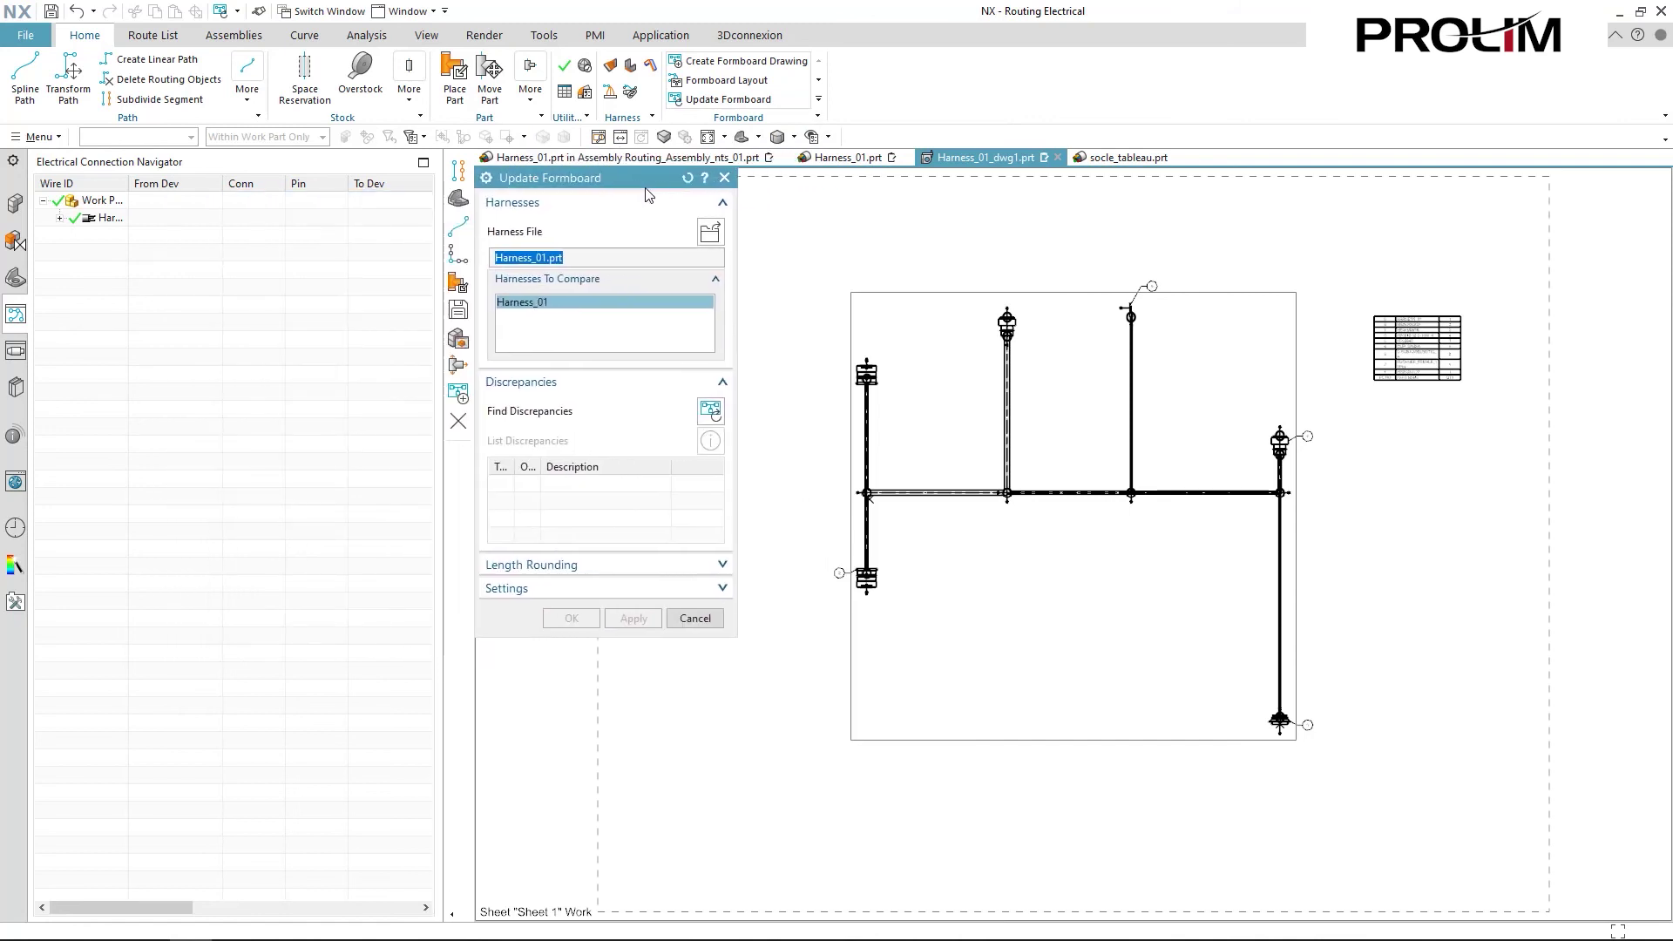
left_click(711, 411)
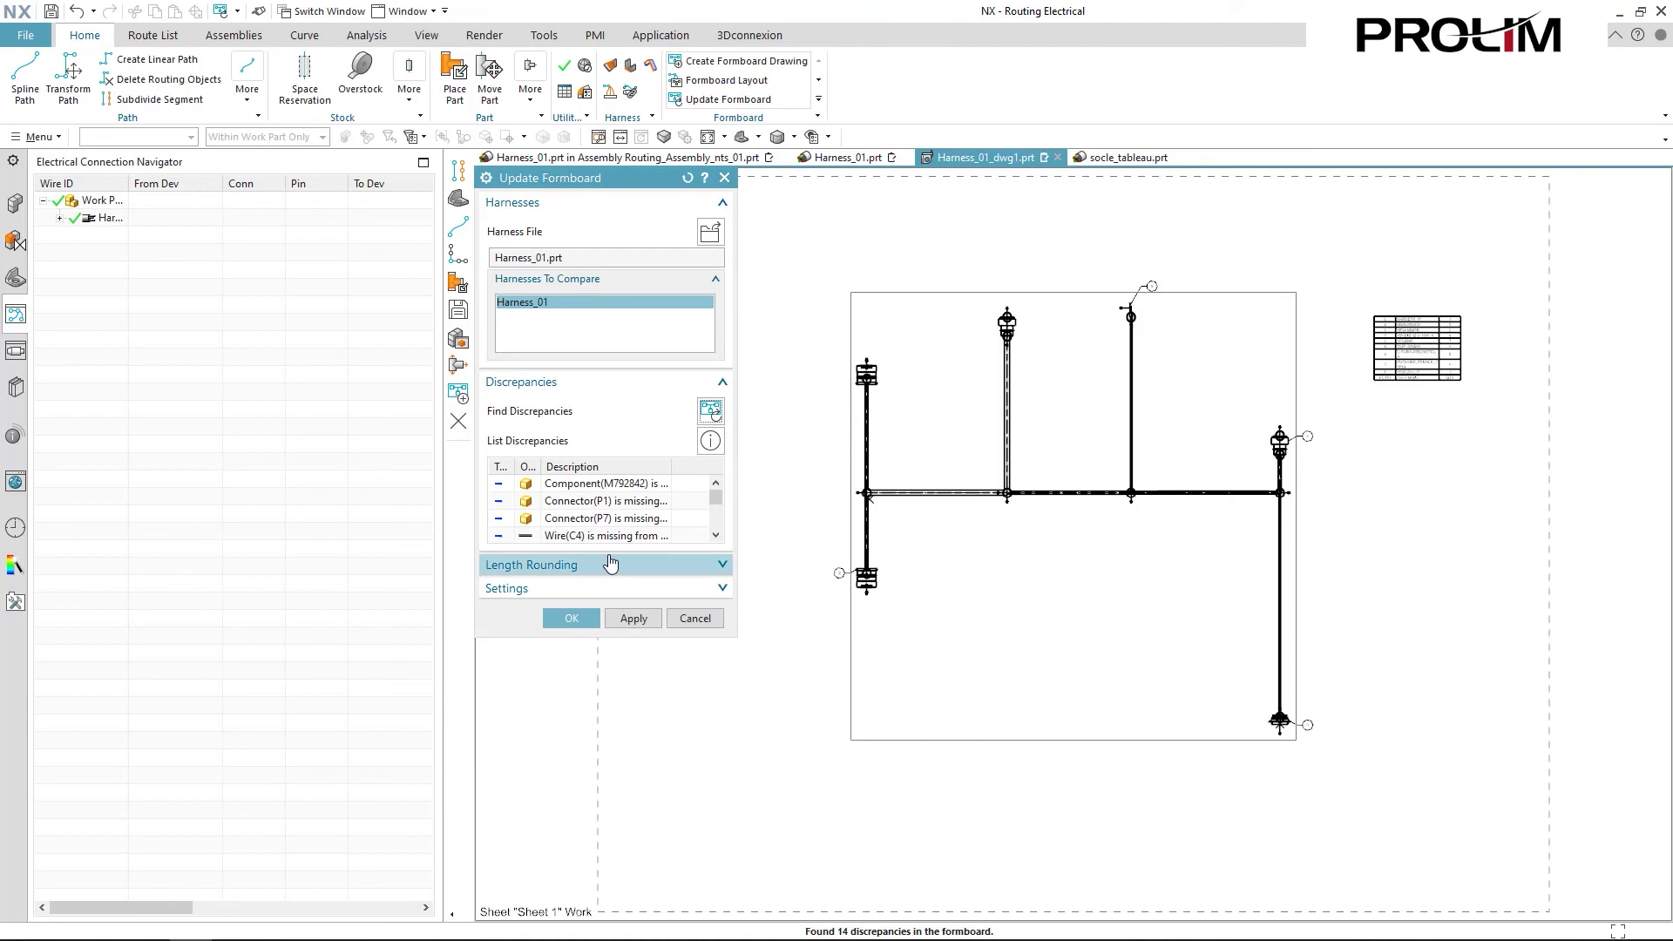
left_click(572, 618)
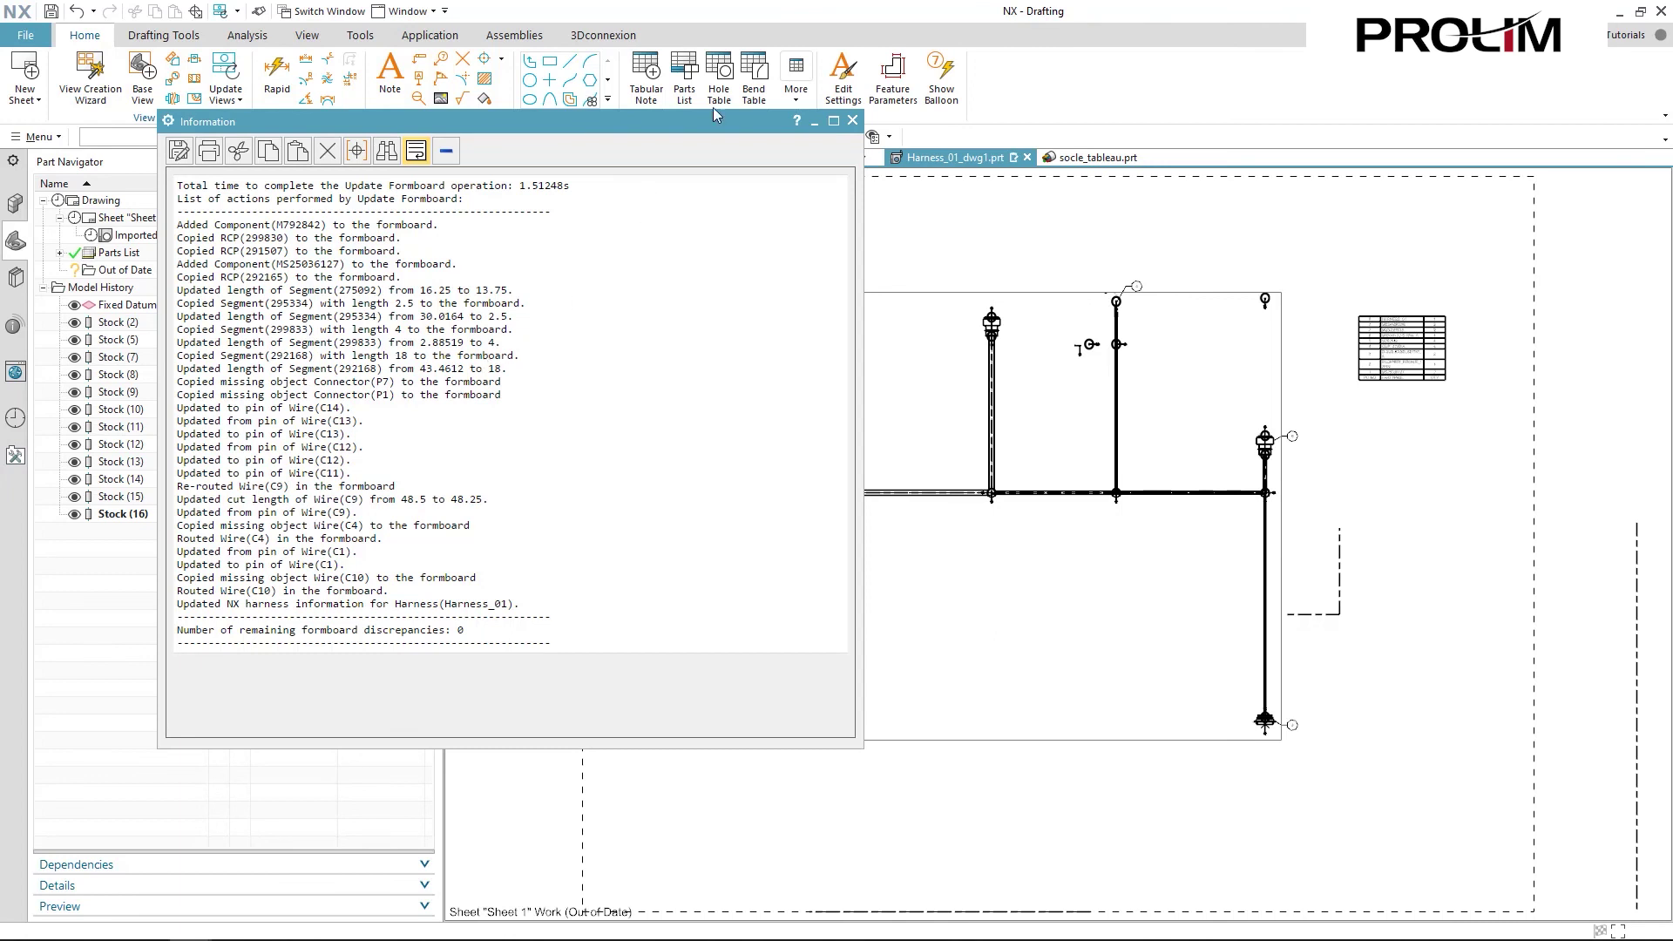
Close the Information report and update the out-of-date formboard drawing view
left_click(852, 120)
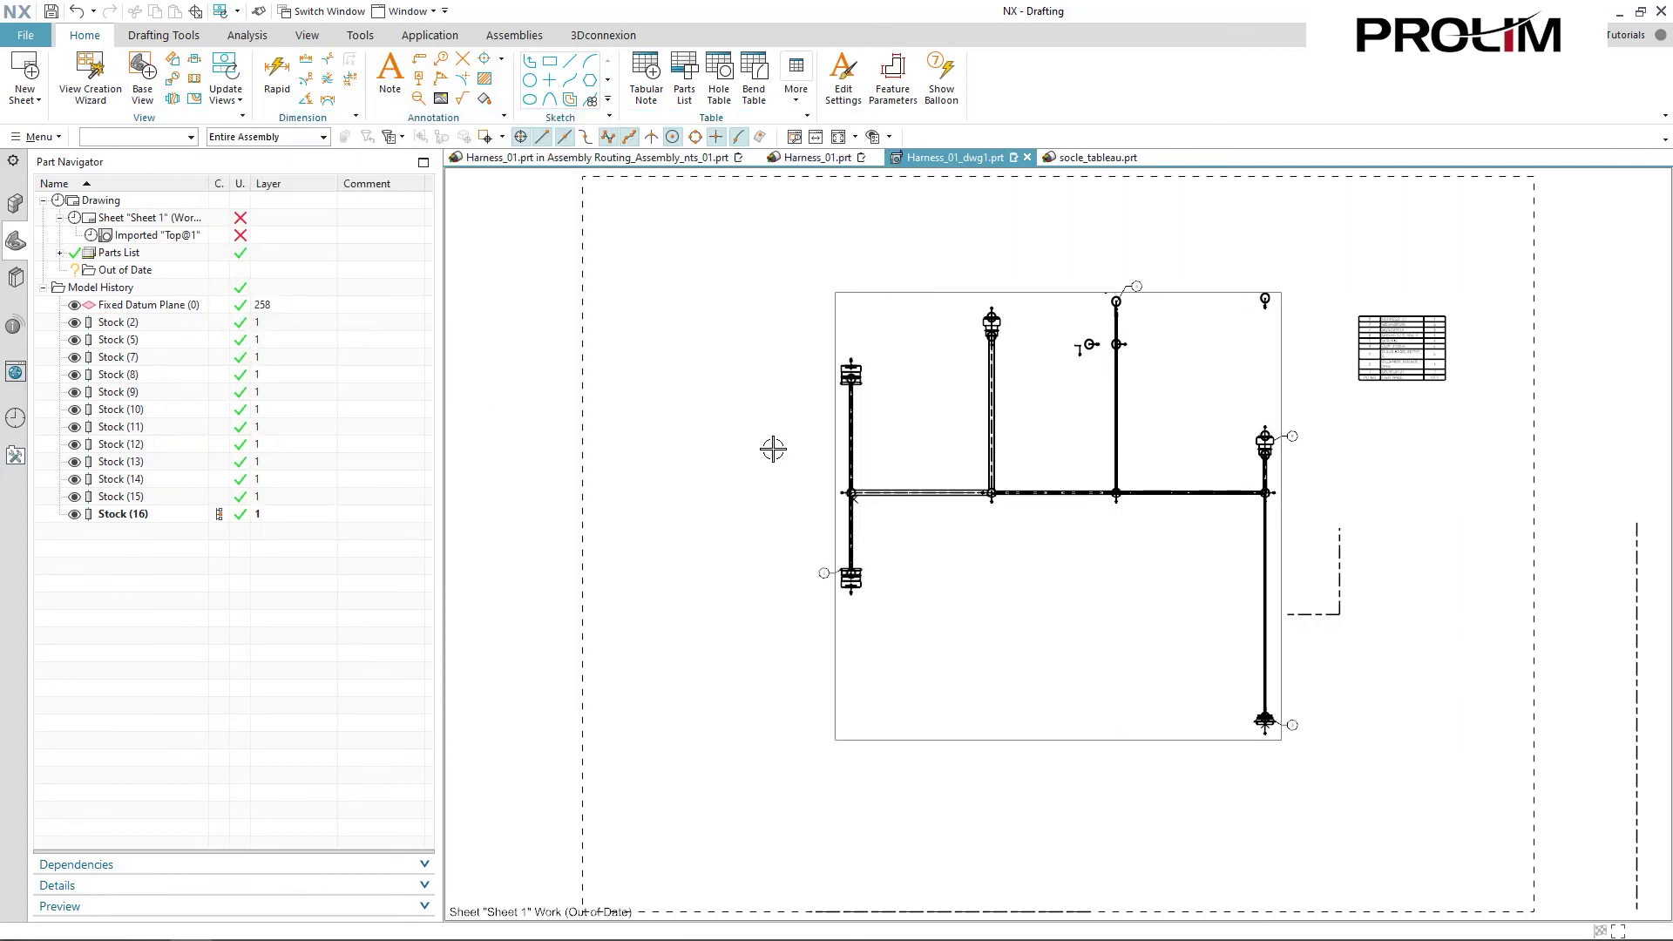
right_click(1281, 457)
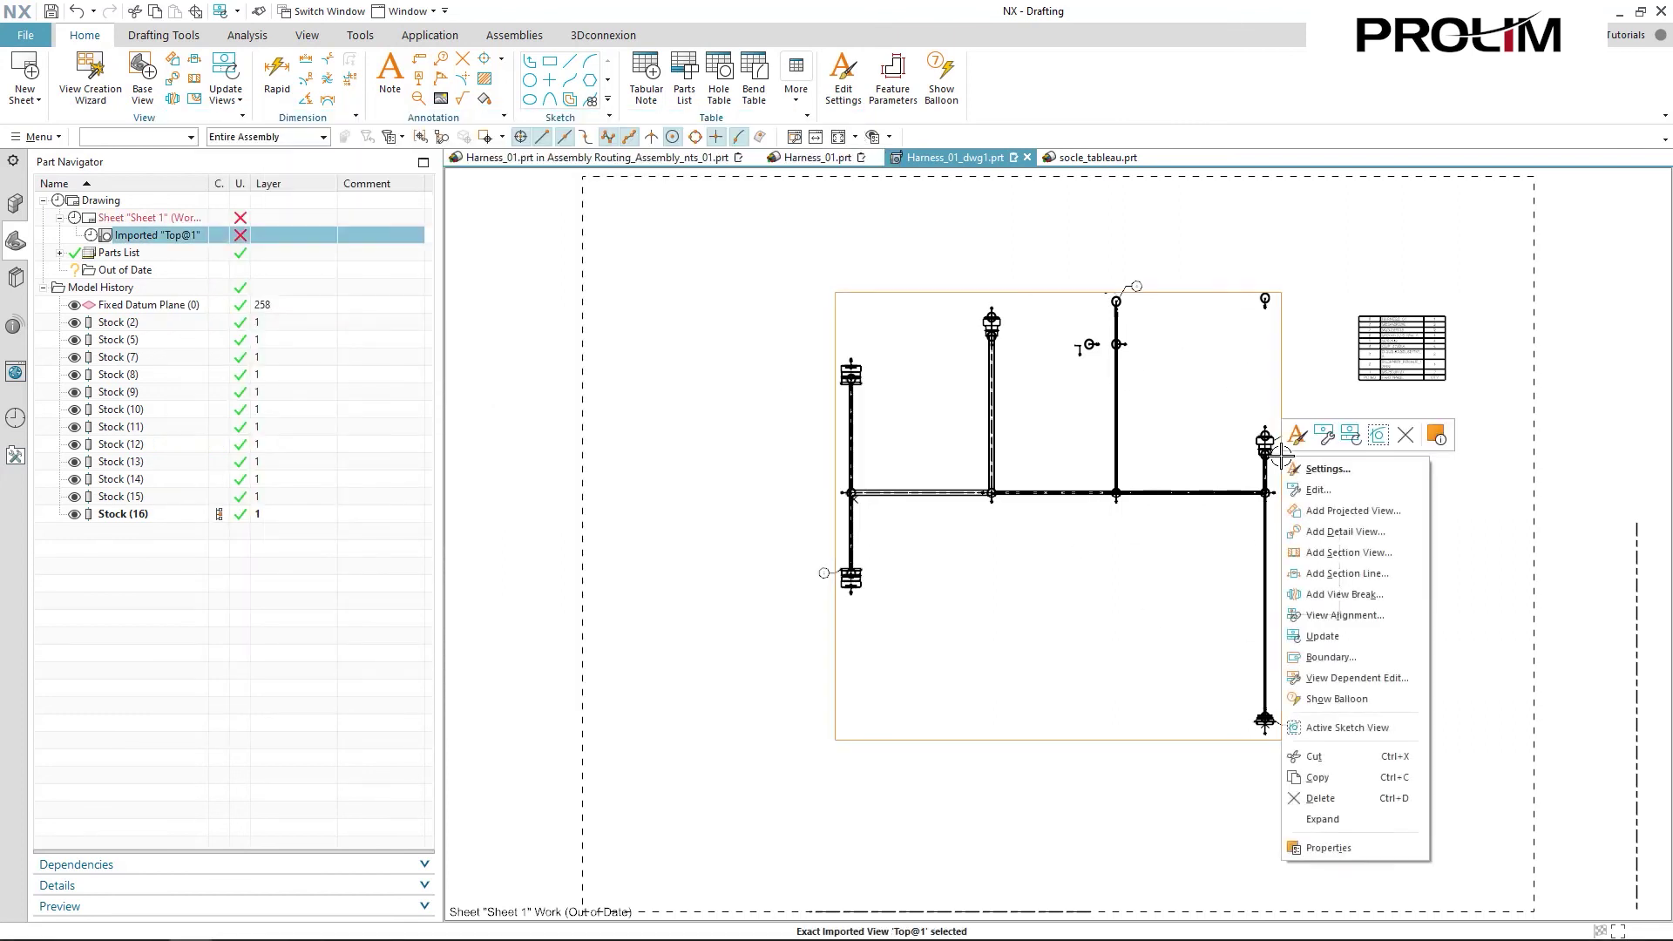
left_click(1320, 637)
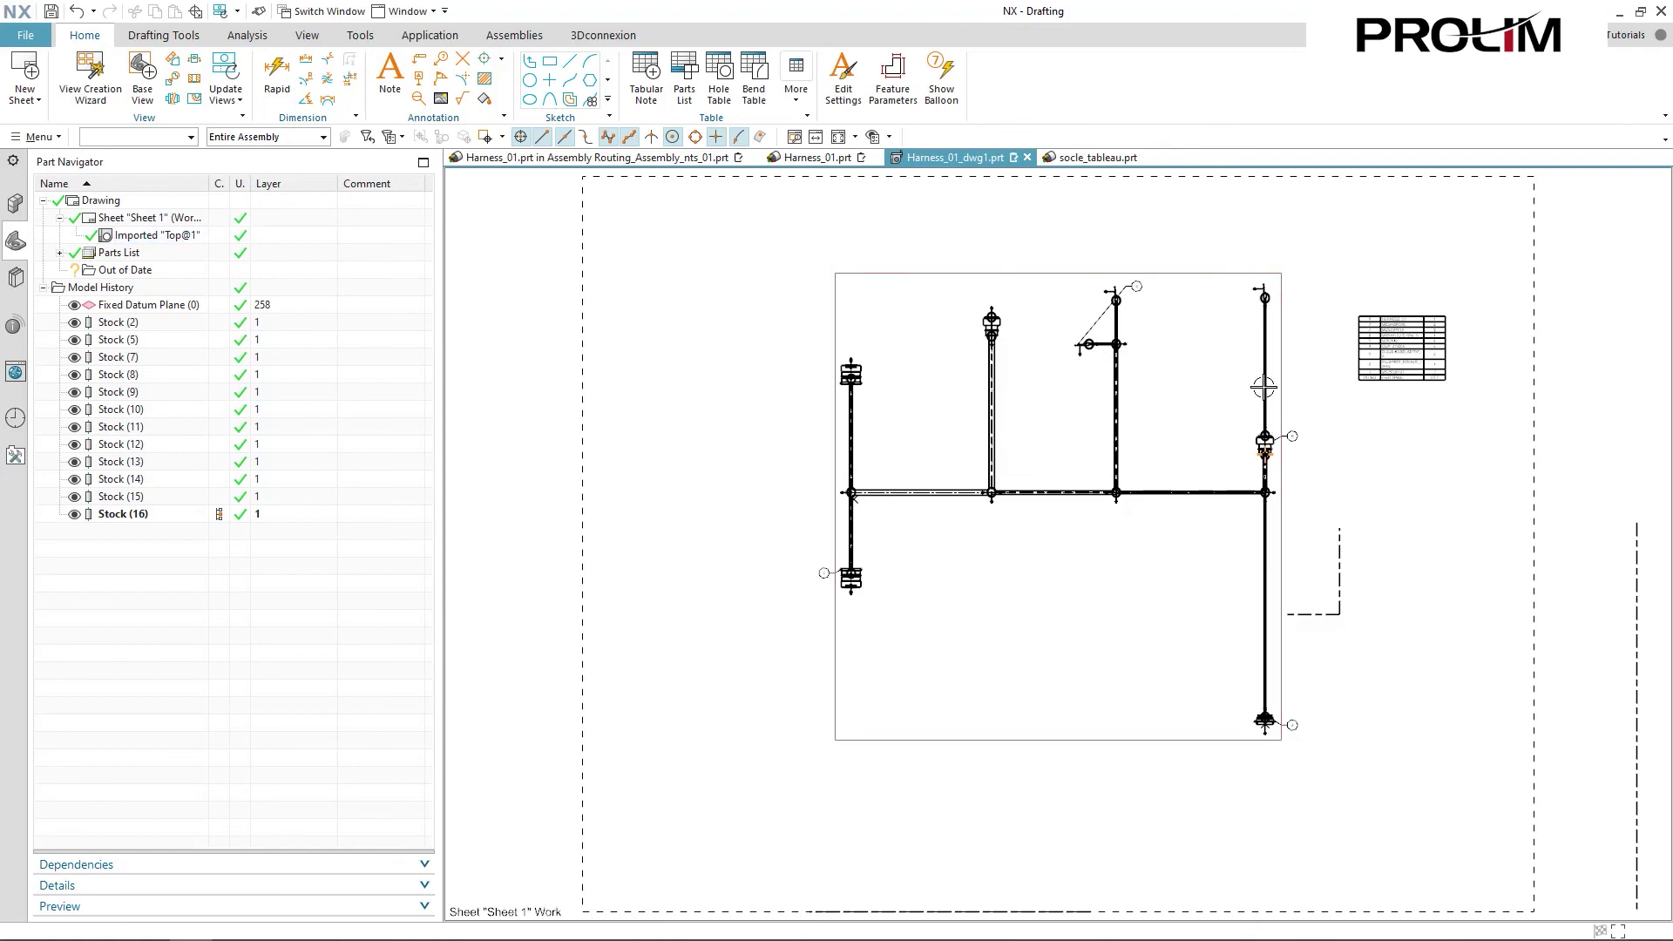
left_click(430, 35)
In Routing Electrical, orient the right-hand vertical branch to a 0° angle
left_click(858, 59)
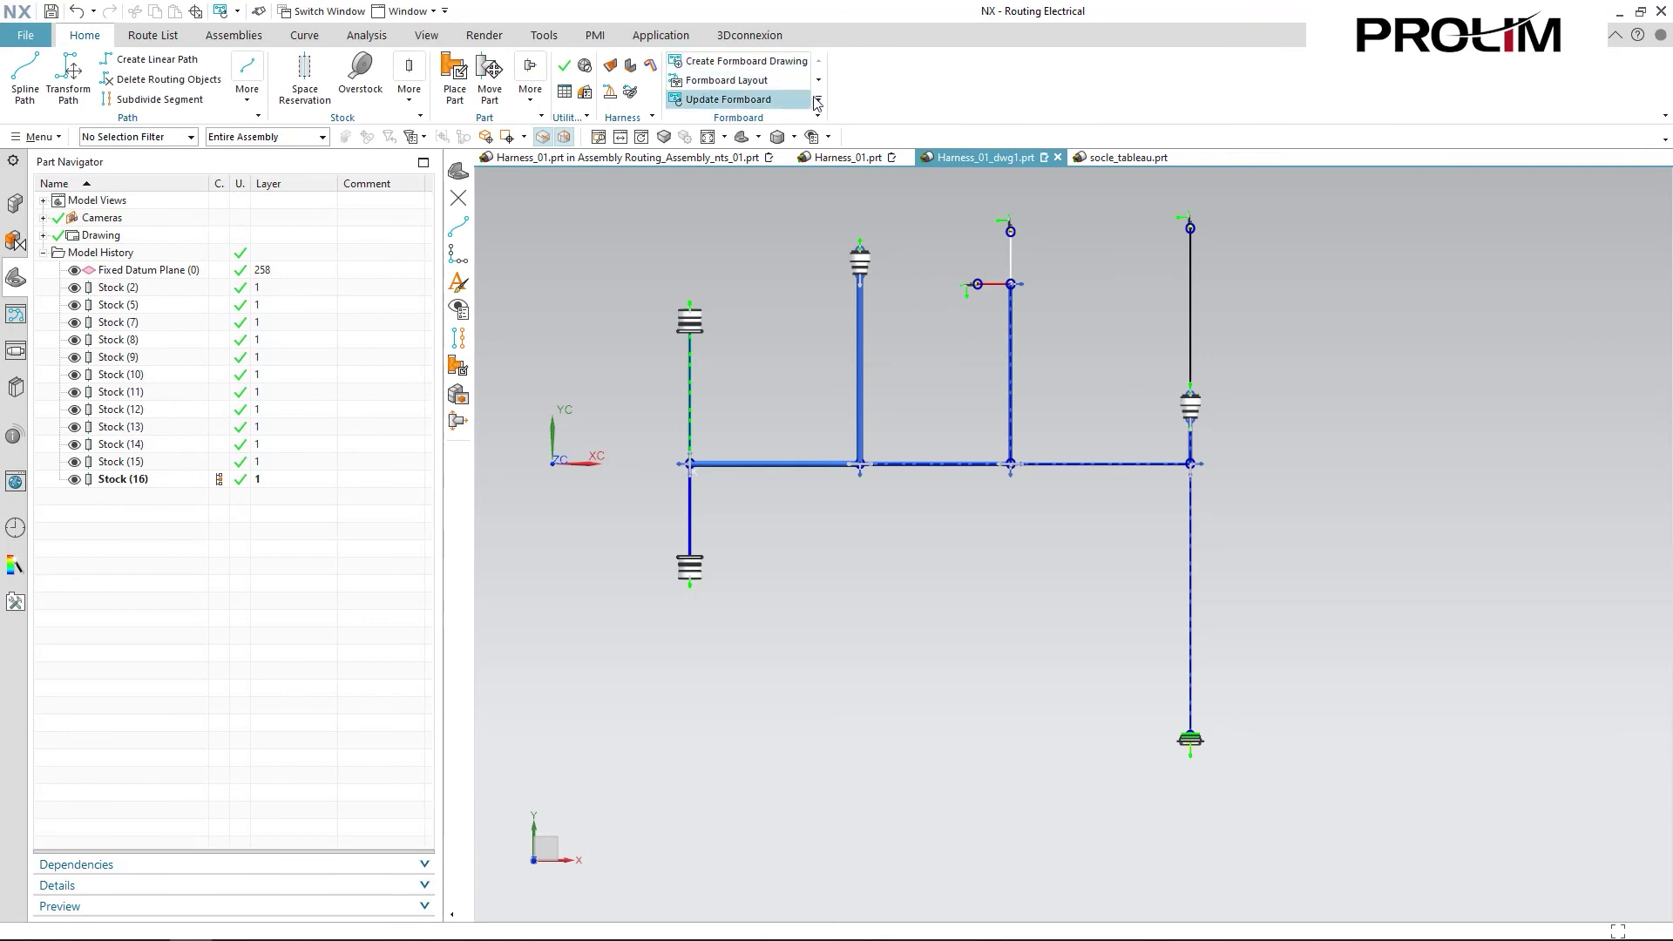
scroll(745, 113, "down", 1)
left_click(724, 100)
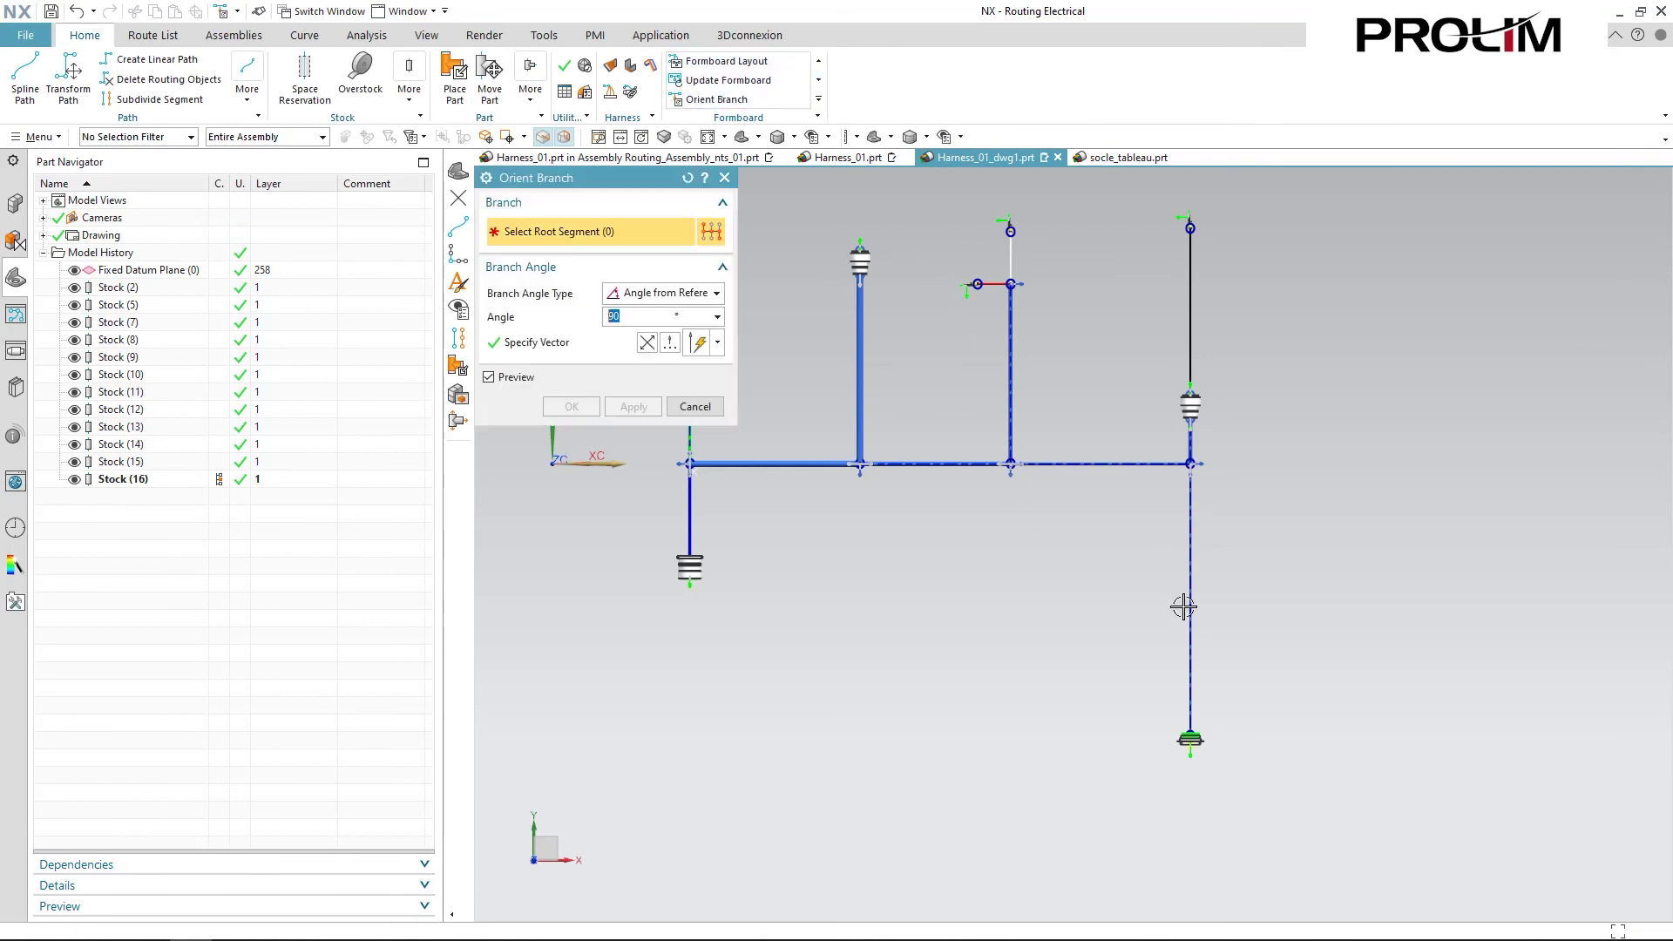
left_click(1190, 440)
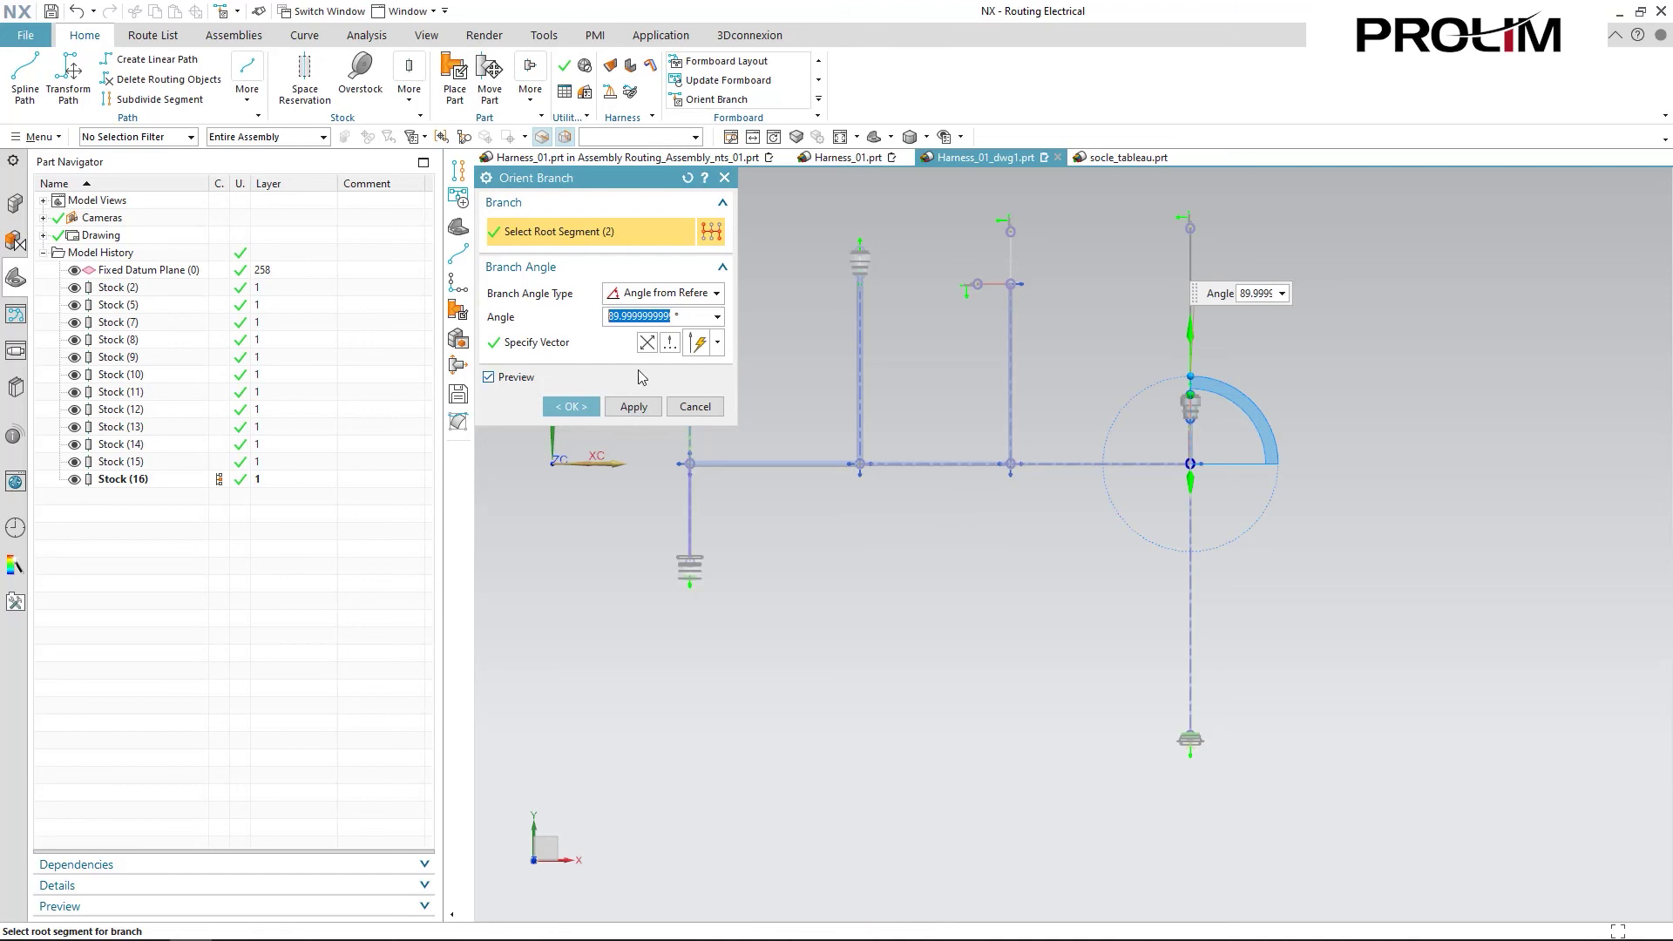
type("0")
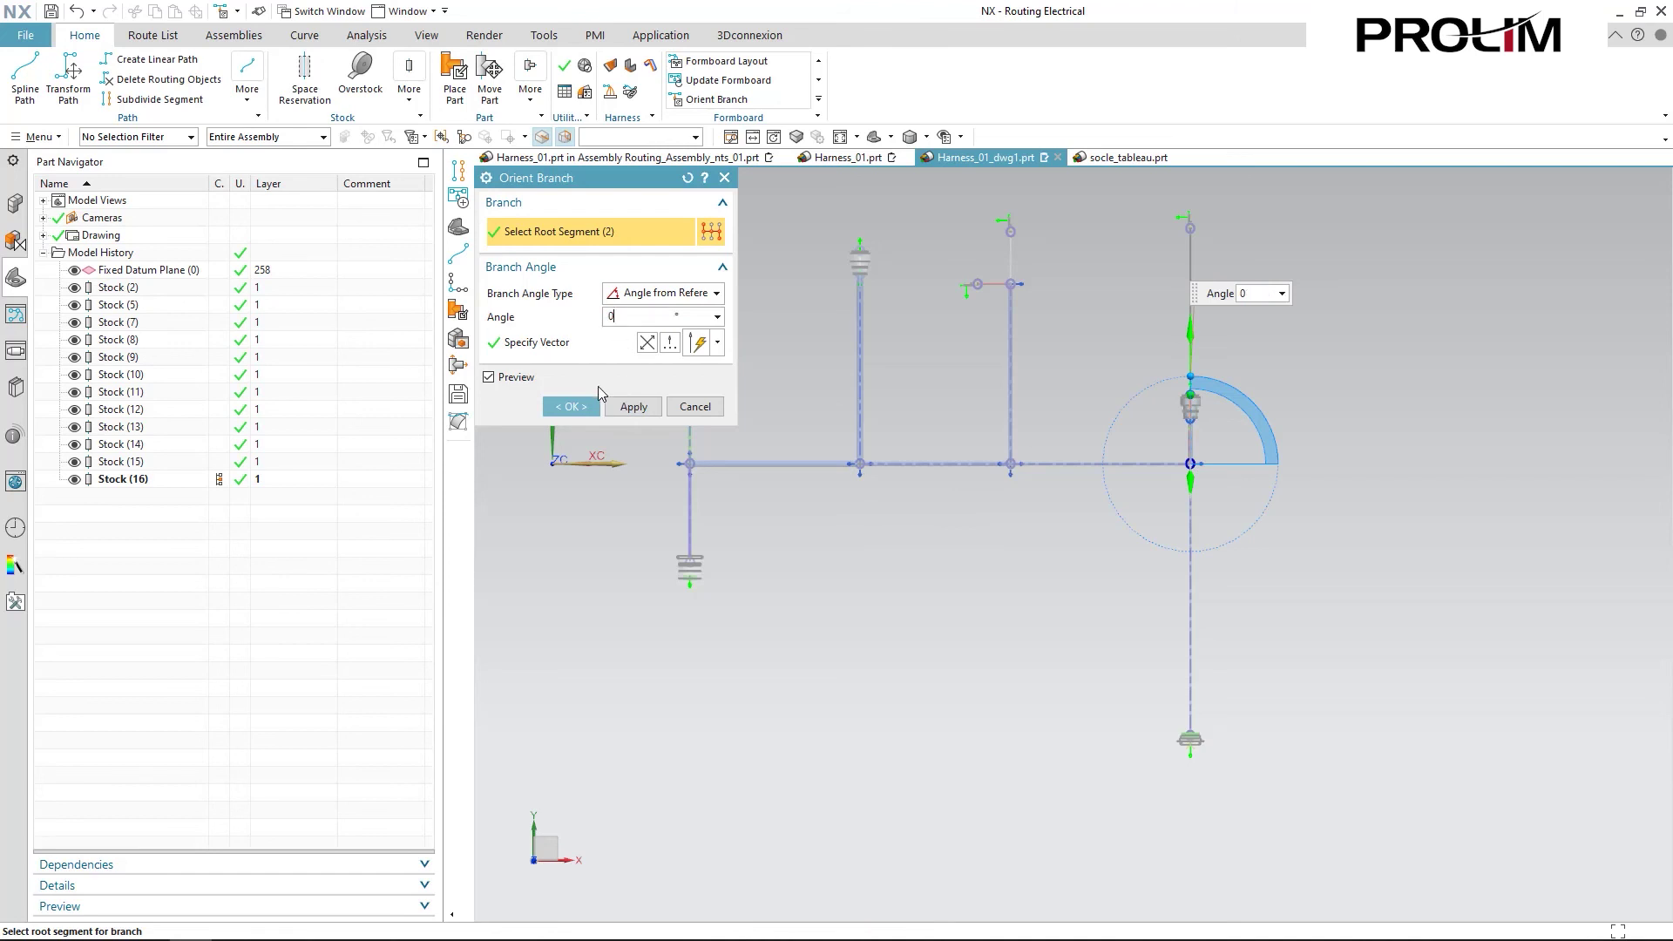
left_click(573, 407)
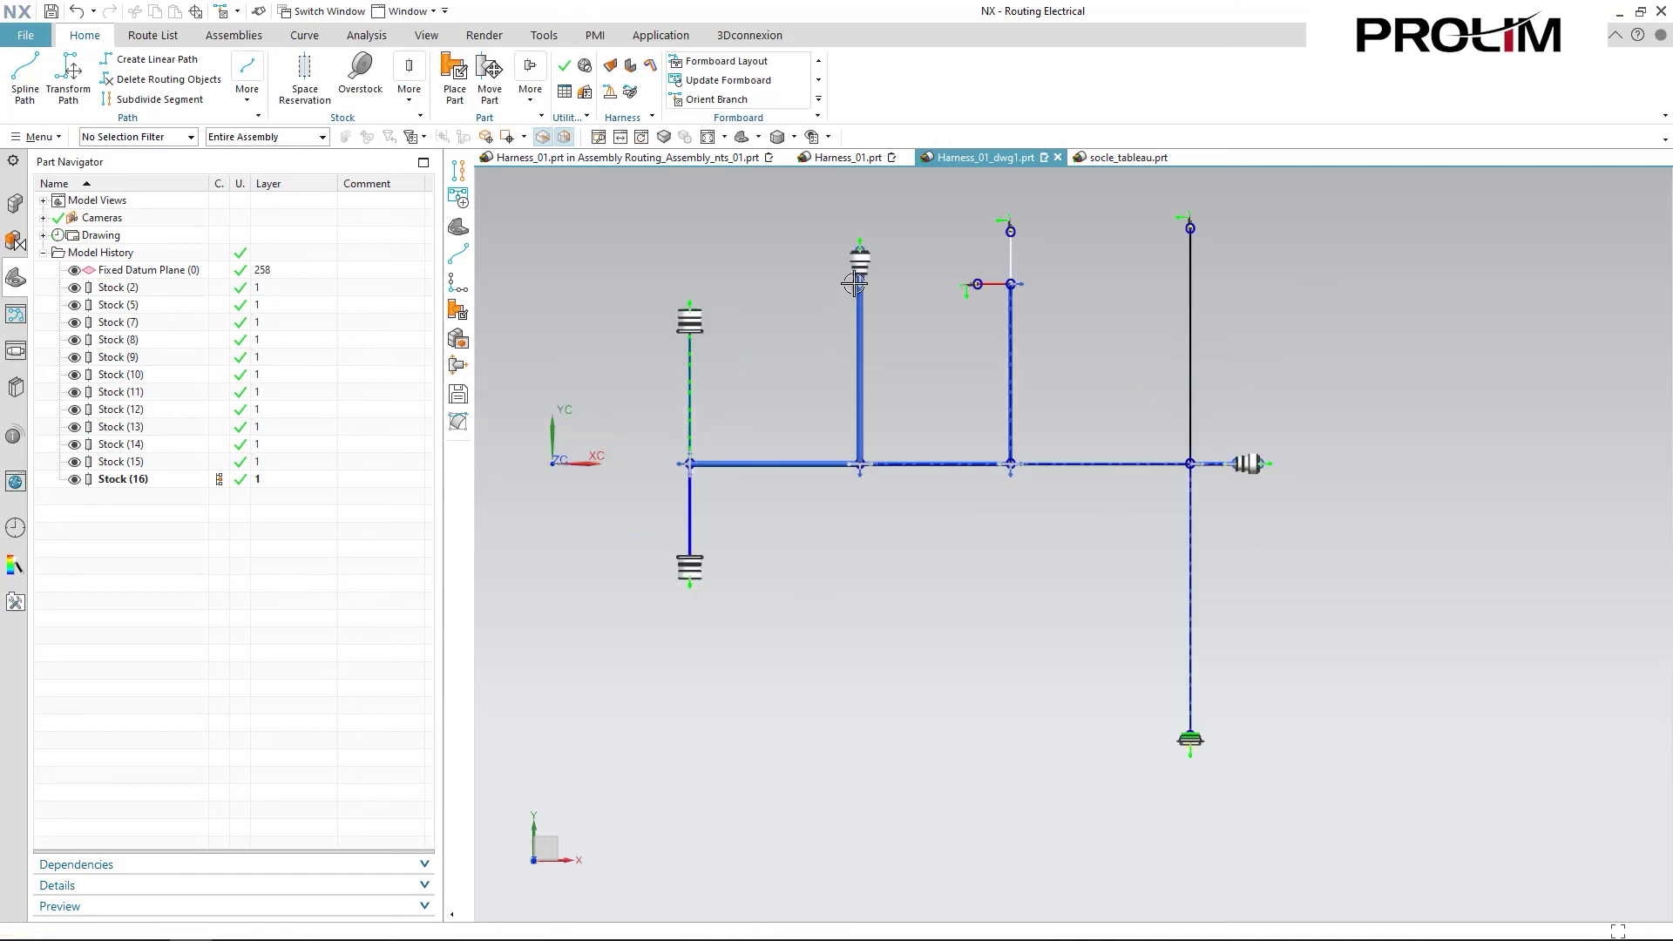
Back in Drafting, update the formboard drawing view to show the new branch
left_click(655, 38)
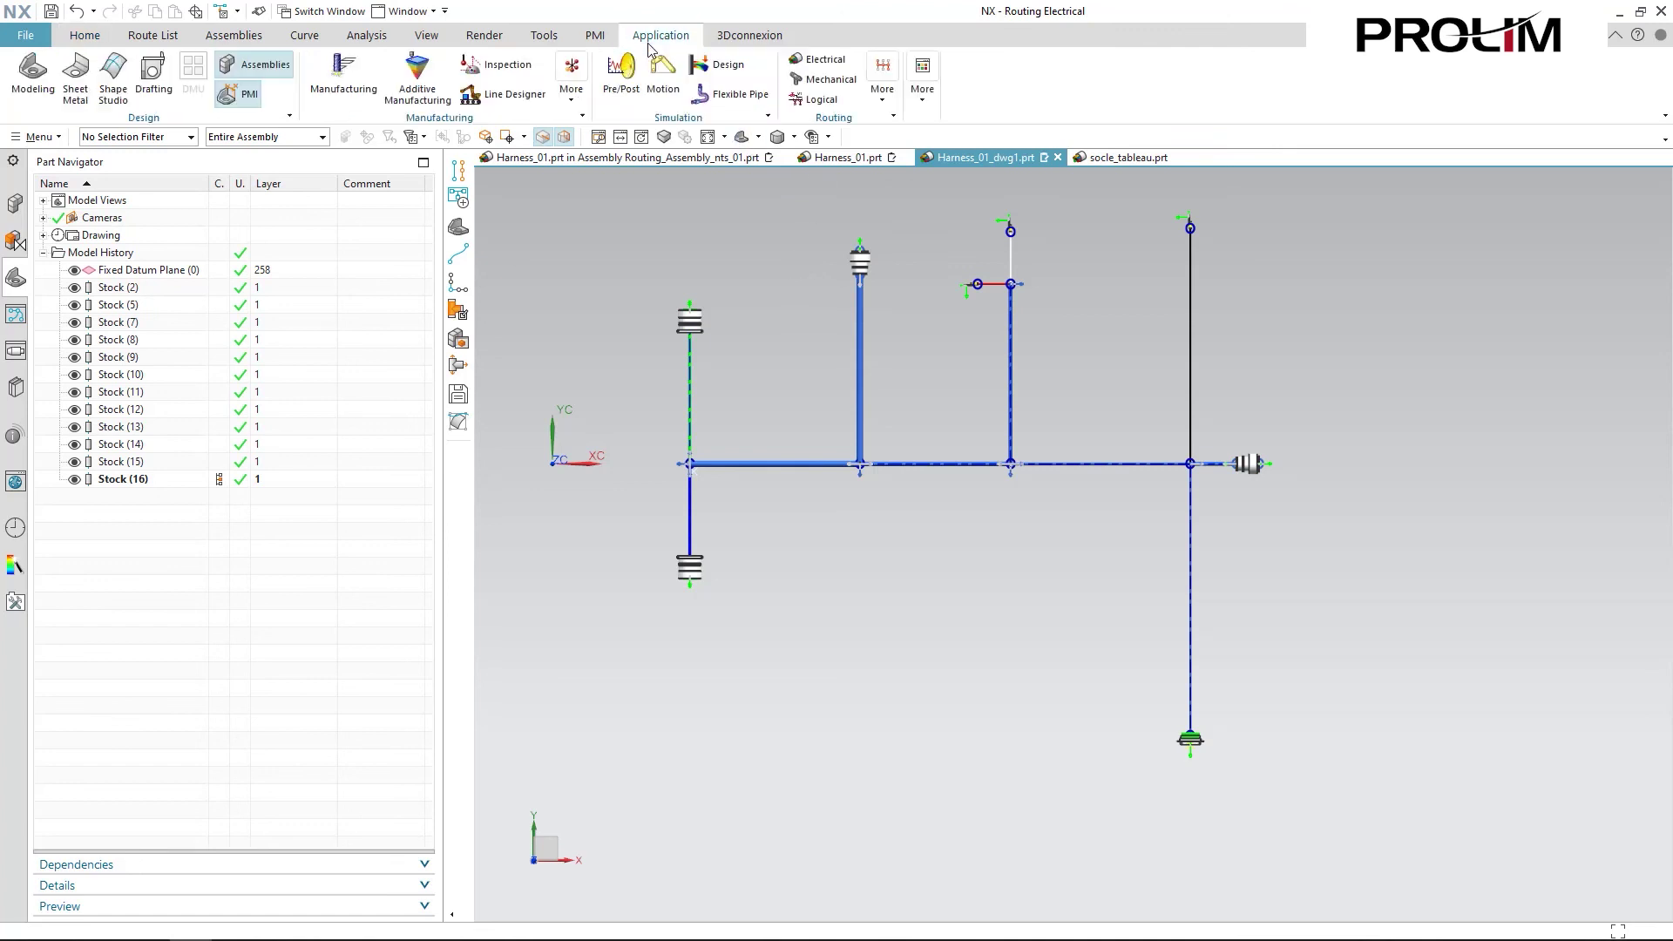
left_click(166, 81)
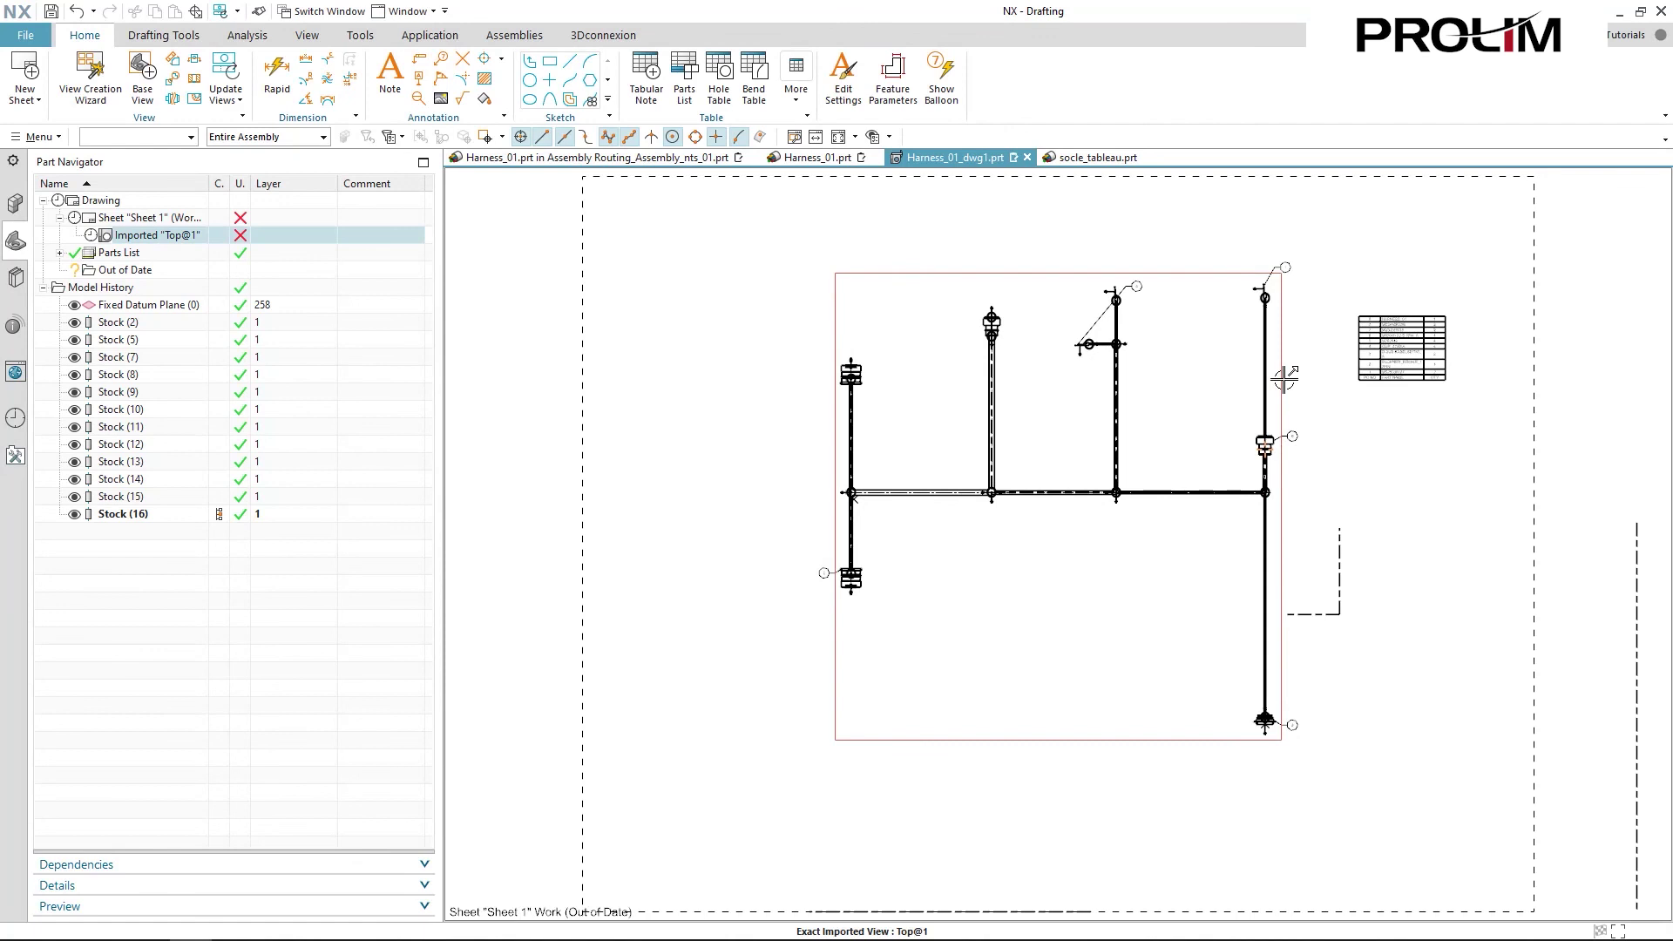
left_click(1284, 379)
right_click(1283, 380)
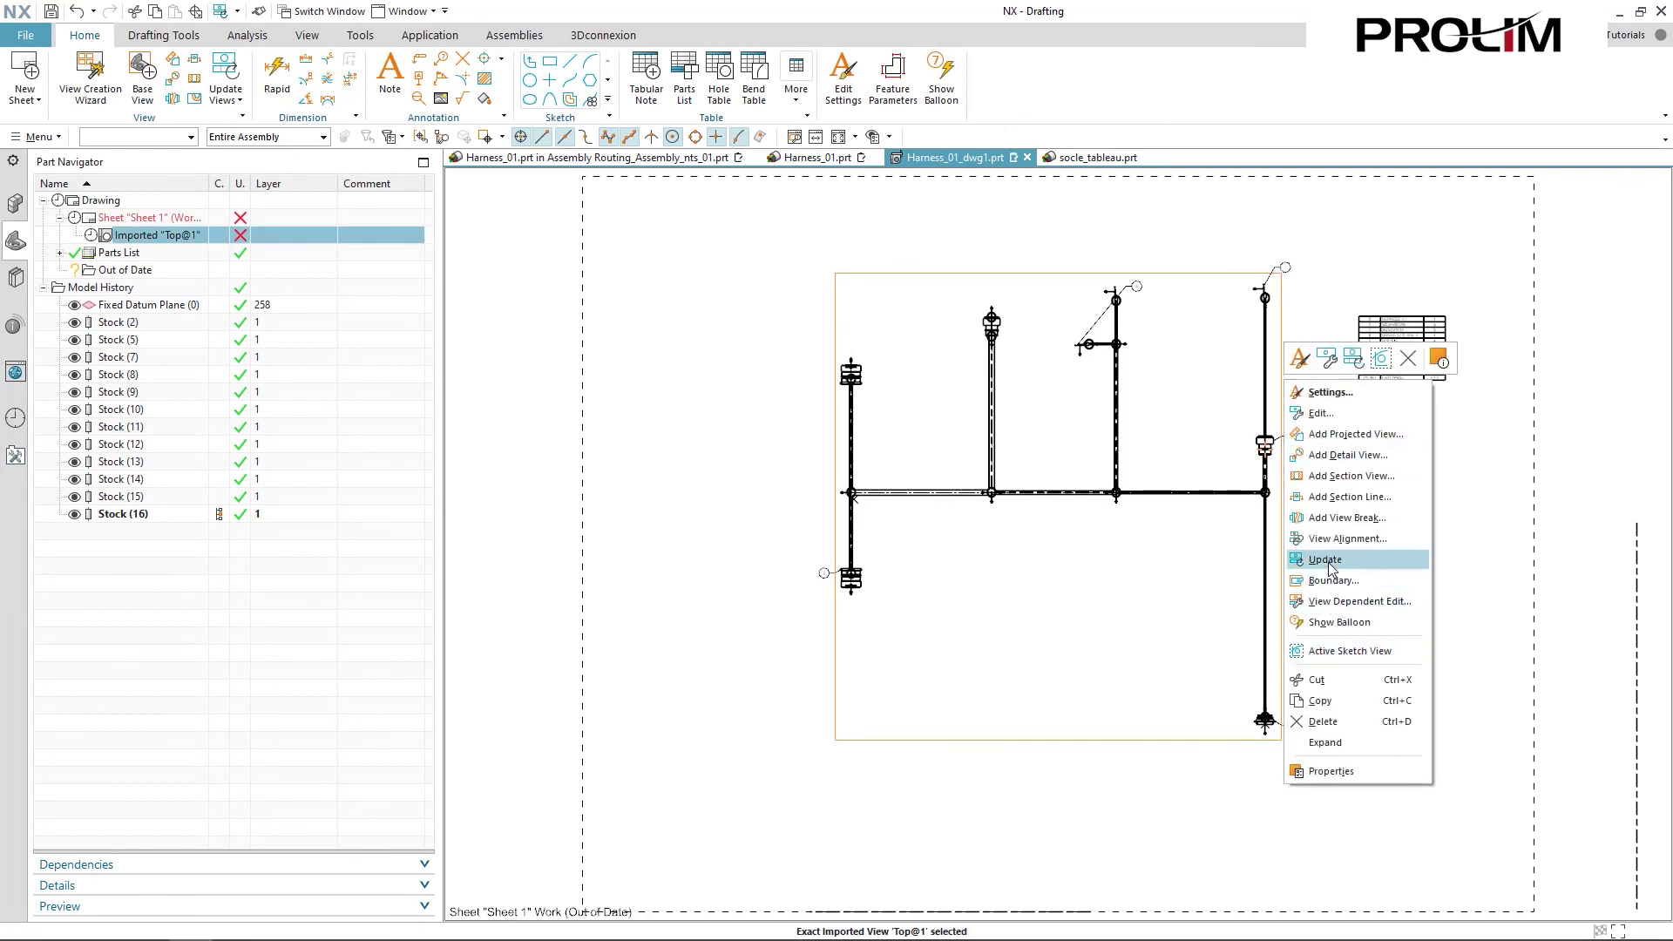
left_click(1333, 565)
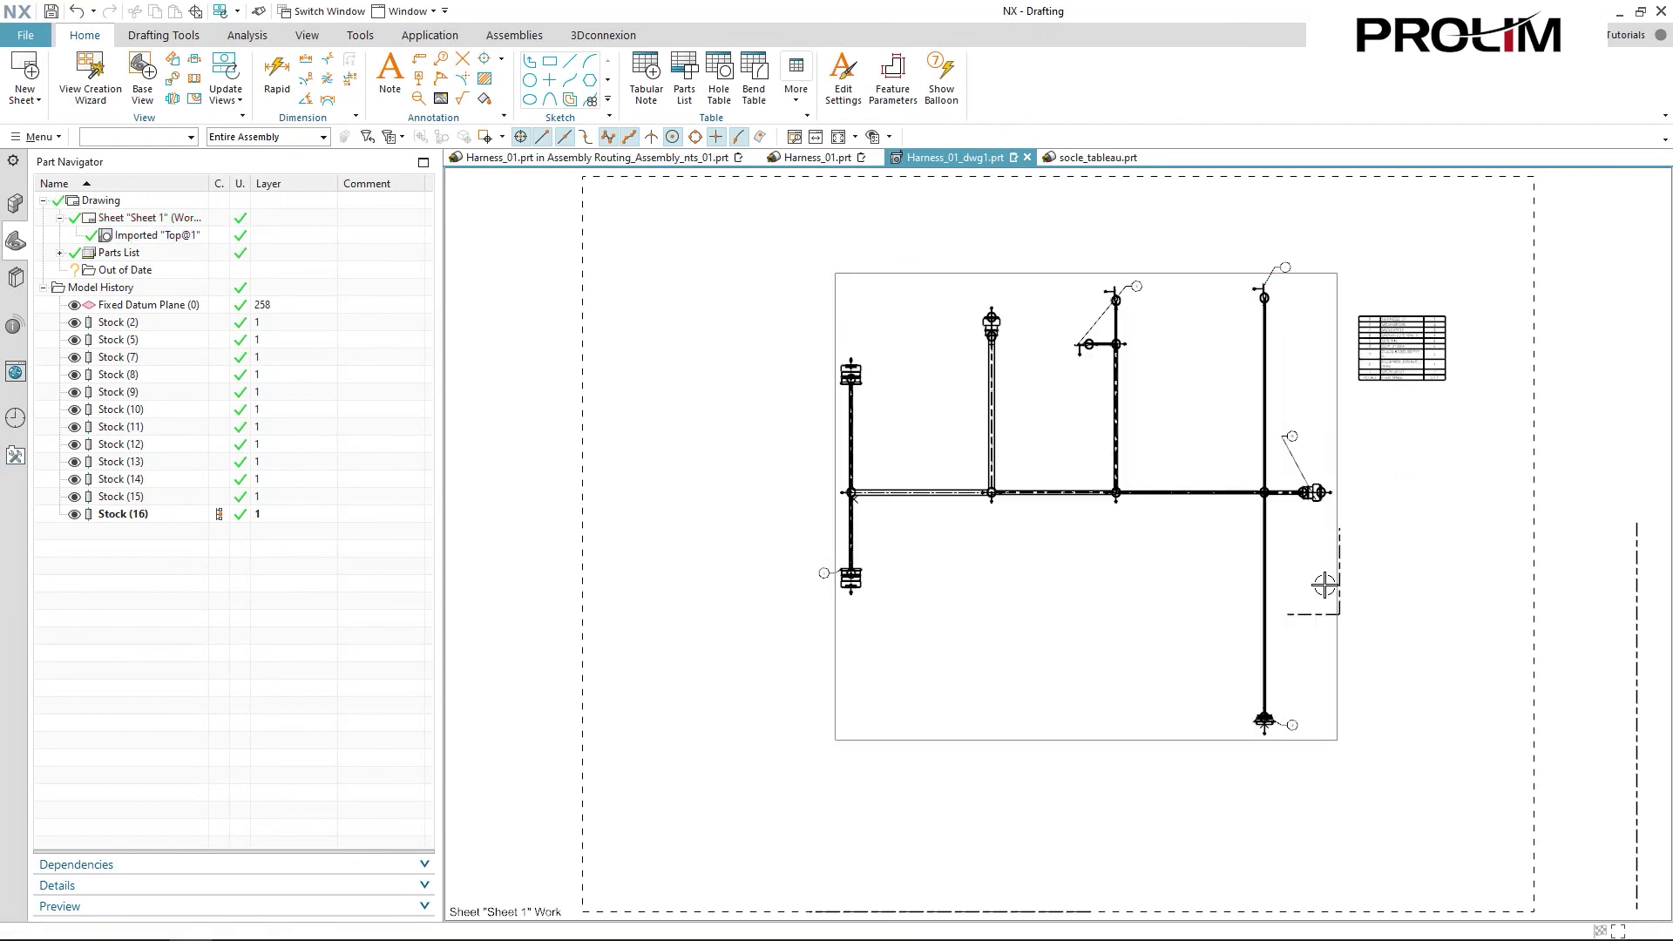